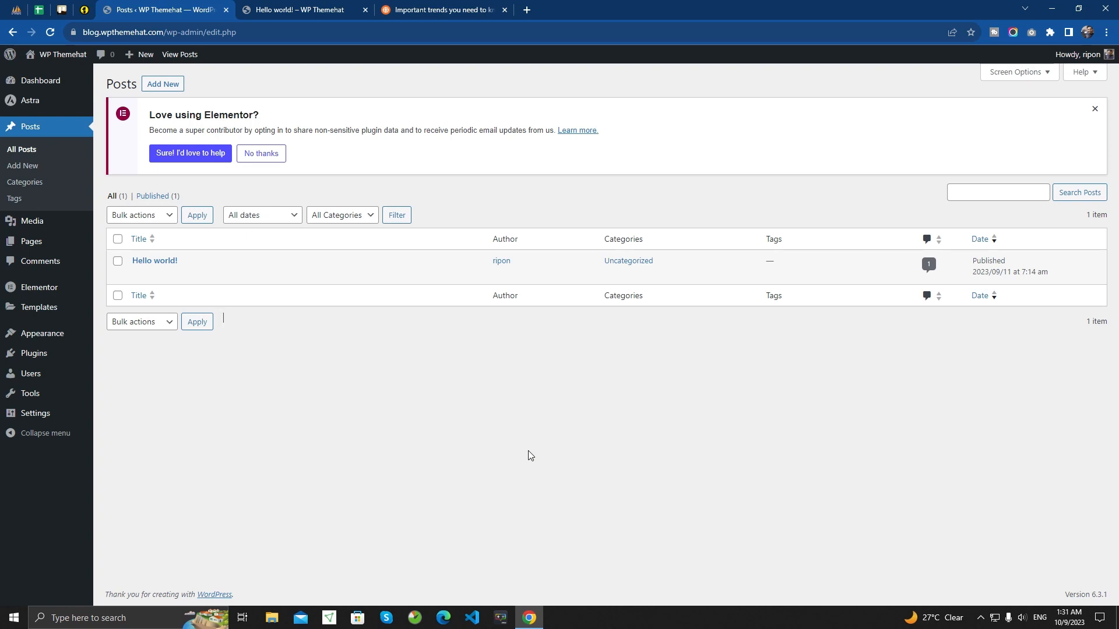
- Examine the layout of the Avada Magazine social media article, including its title, headings, images, quote, bullet list and two-column section
click(446, 9)
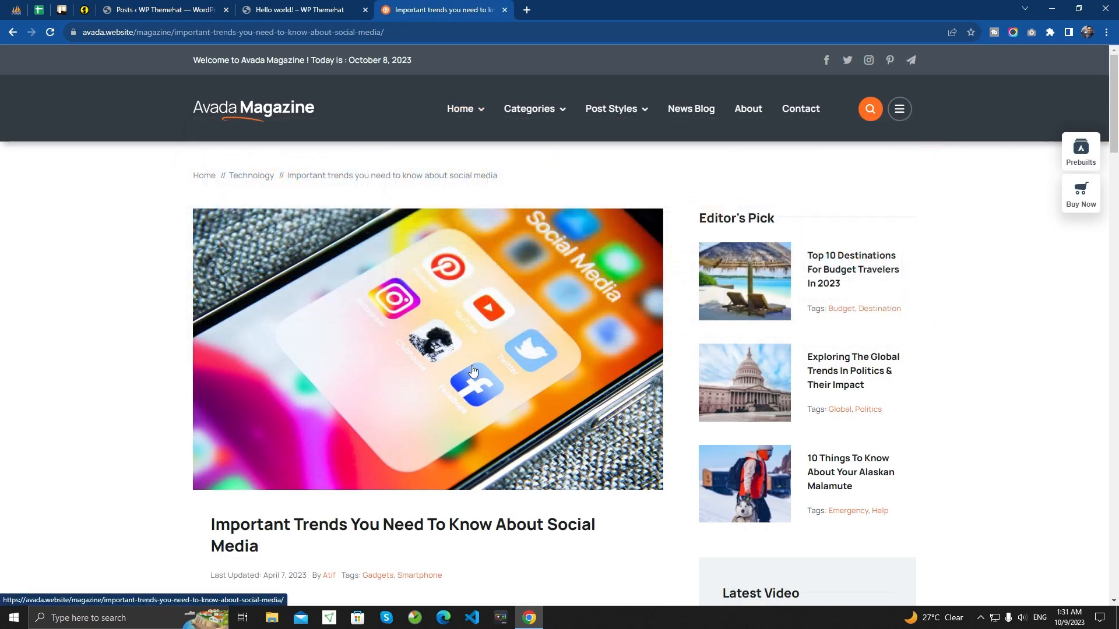
scroll(412, 330, down, 2)
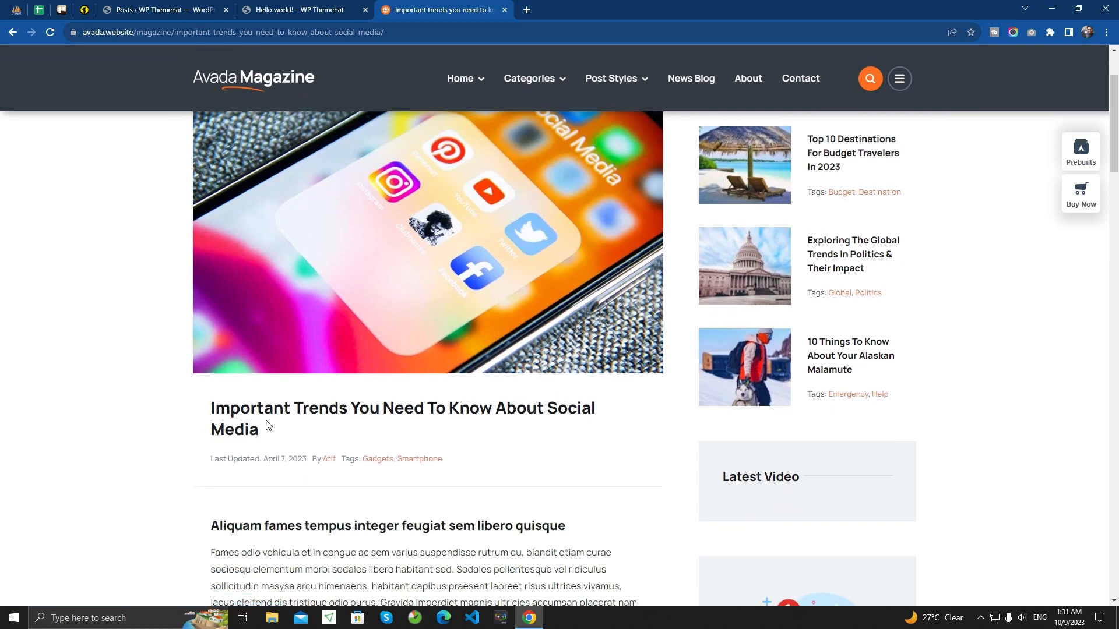
scroll(267, 426, down, 2)
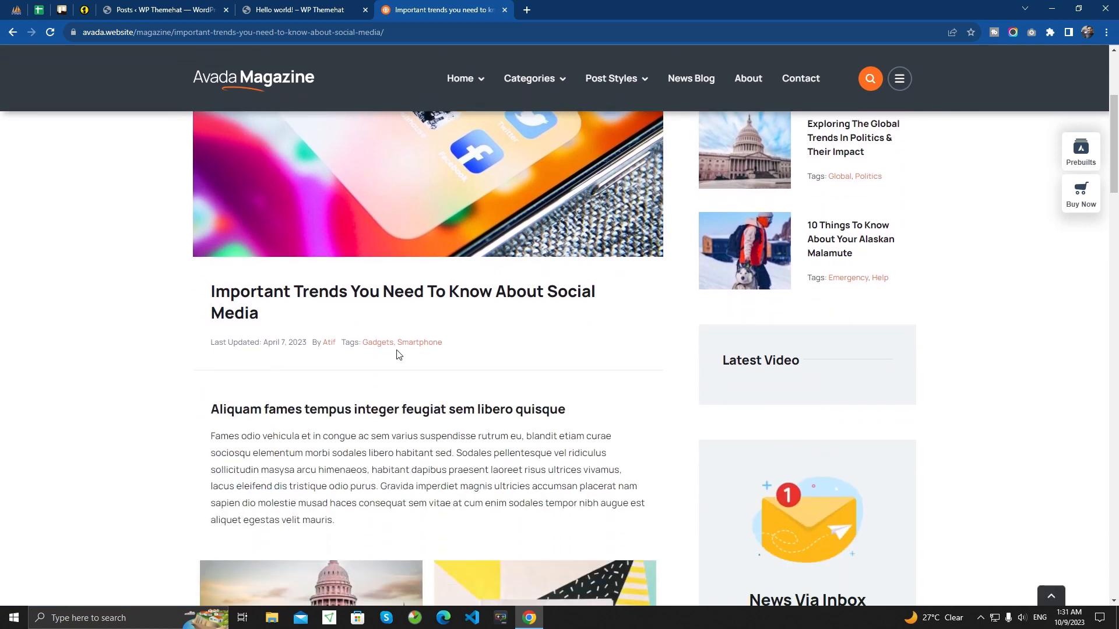
scroll(277, 357, down, 3)
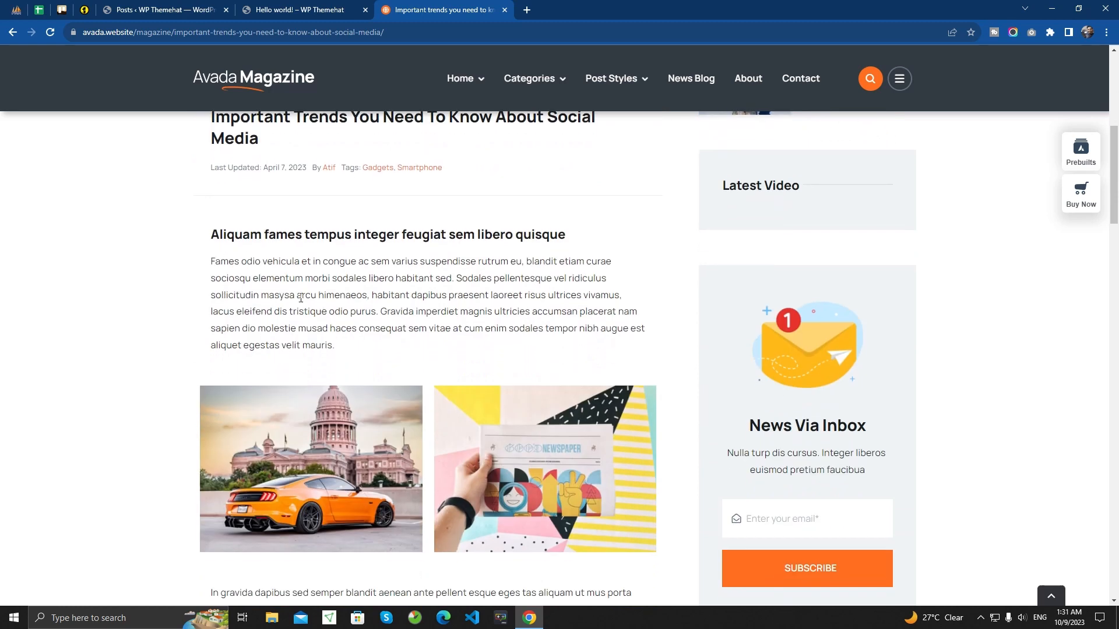
scroll(311, 313, down, 2)
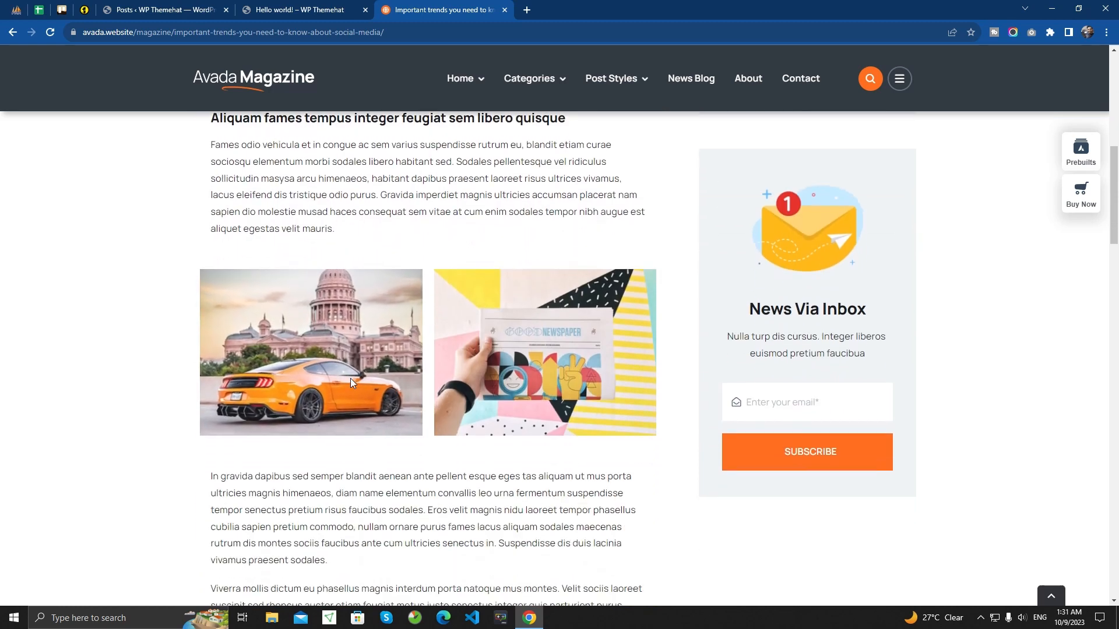
scroll(376, 373, down, 3)
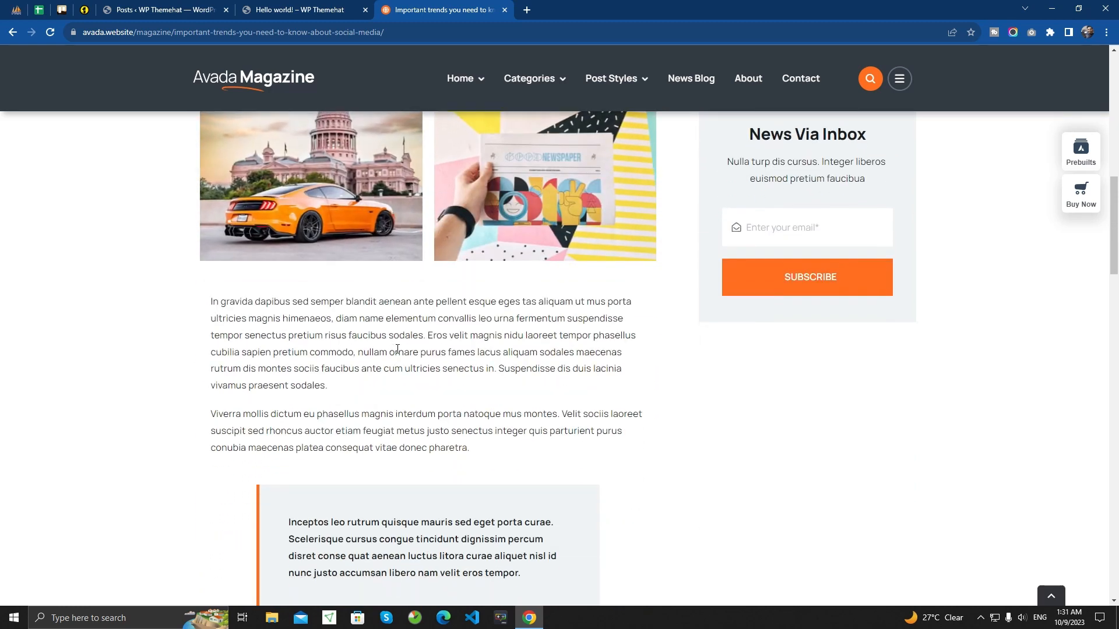
scroll(402, 364, down, 3)
scroll(303, 344, down, 3)
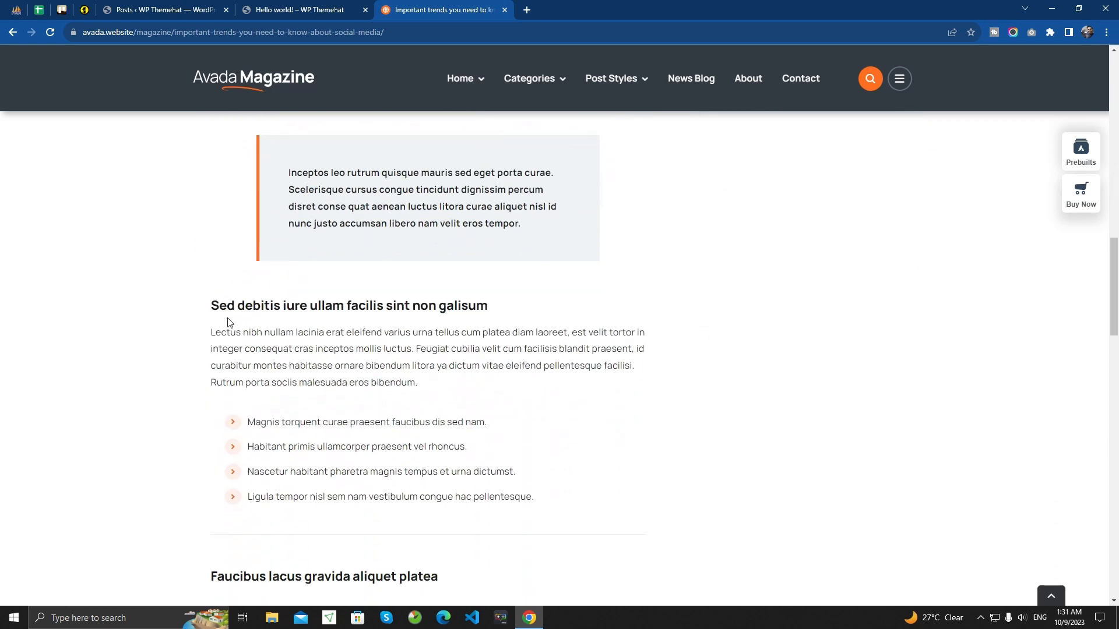
scroll(414, 314, down, 3)
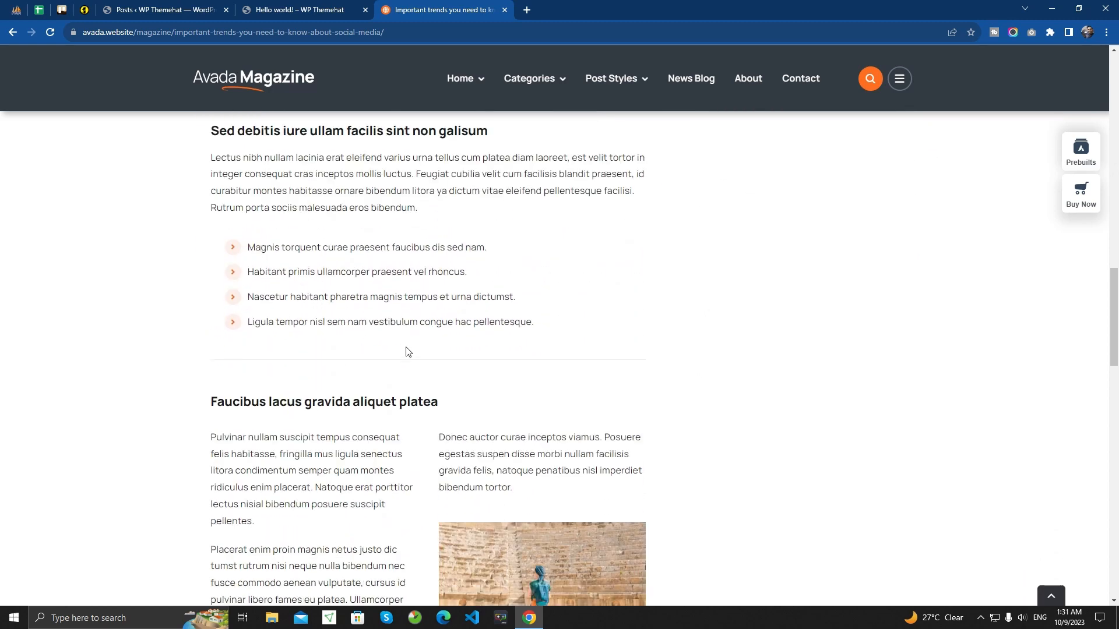
scroll(408, 352, down, 2)
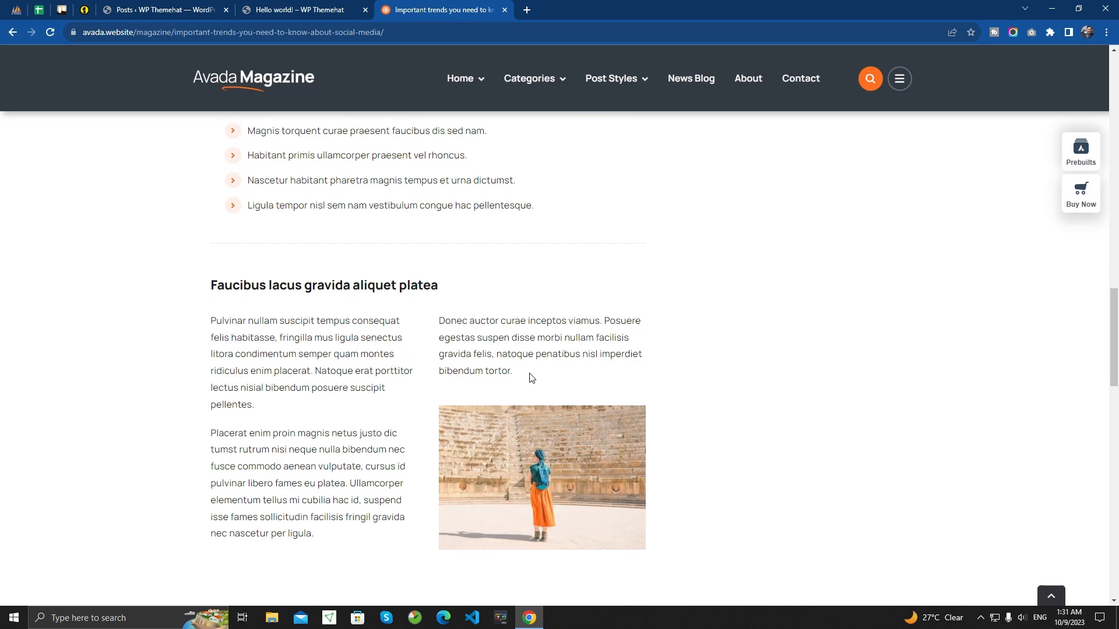
scroll(501, 383, down, 2)
scroll(501, 383, up, 3)
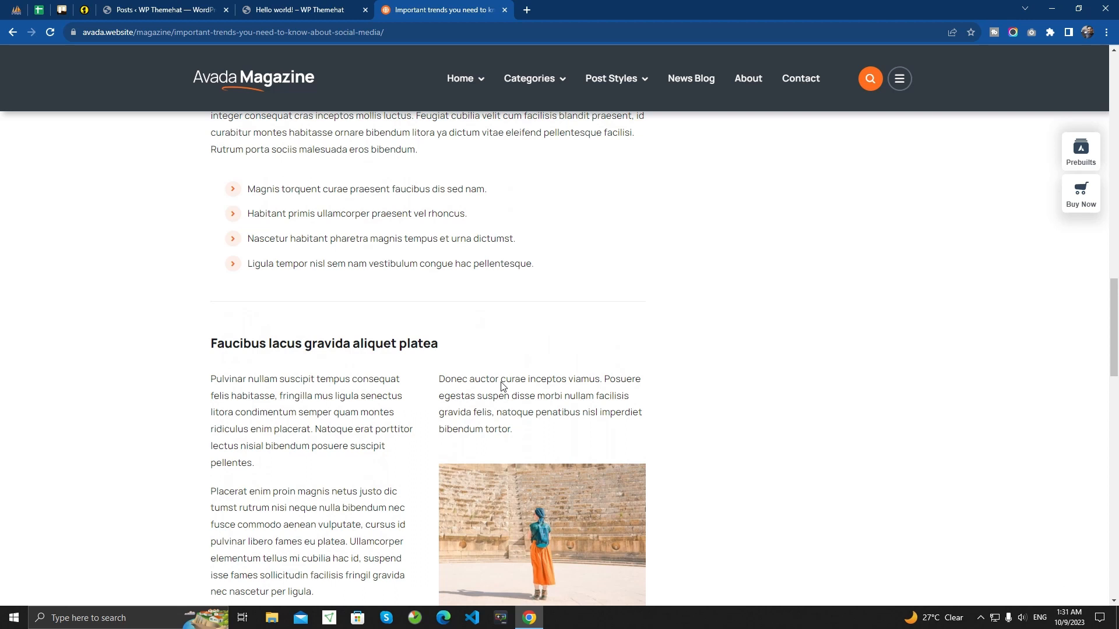
scroll(393, 380, down, 2)
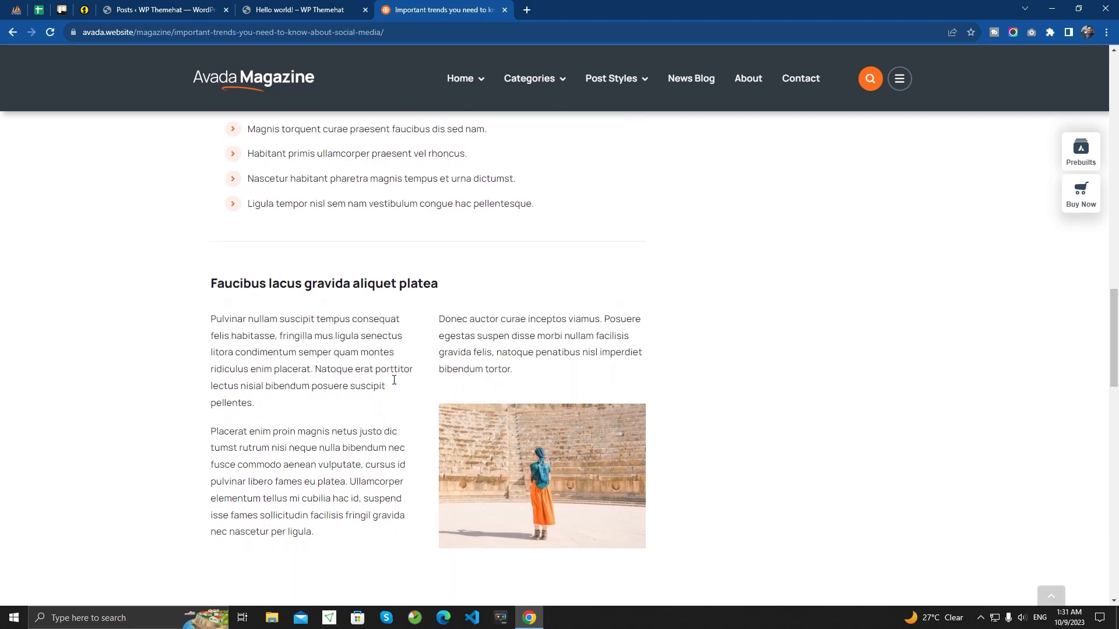
scroll(390, 379, up, 2)
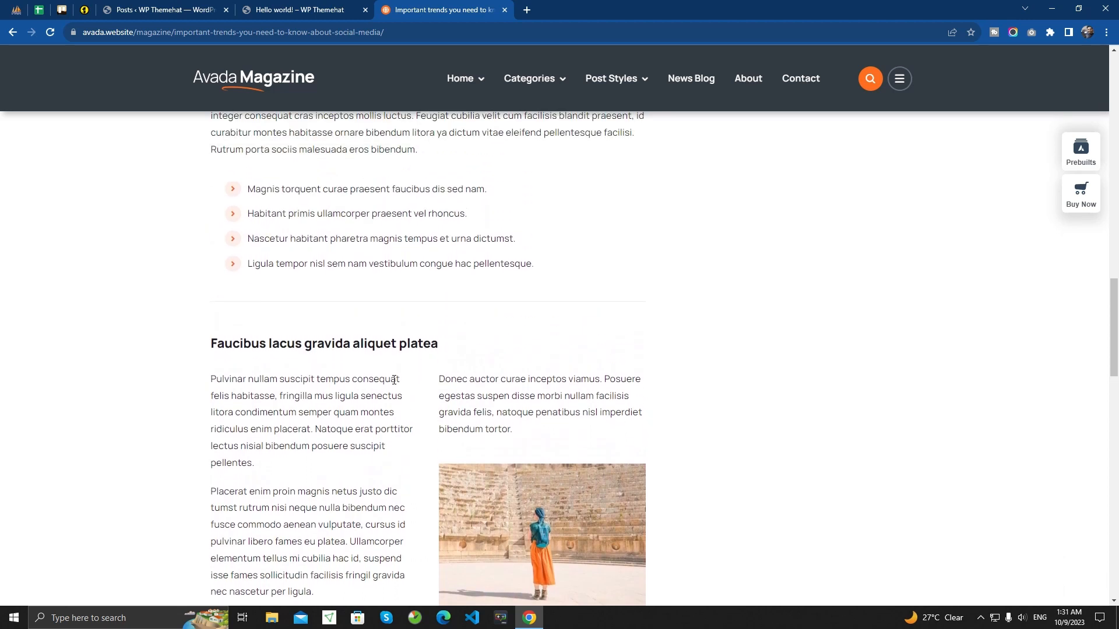
scroll(394, 380, up, 1)
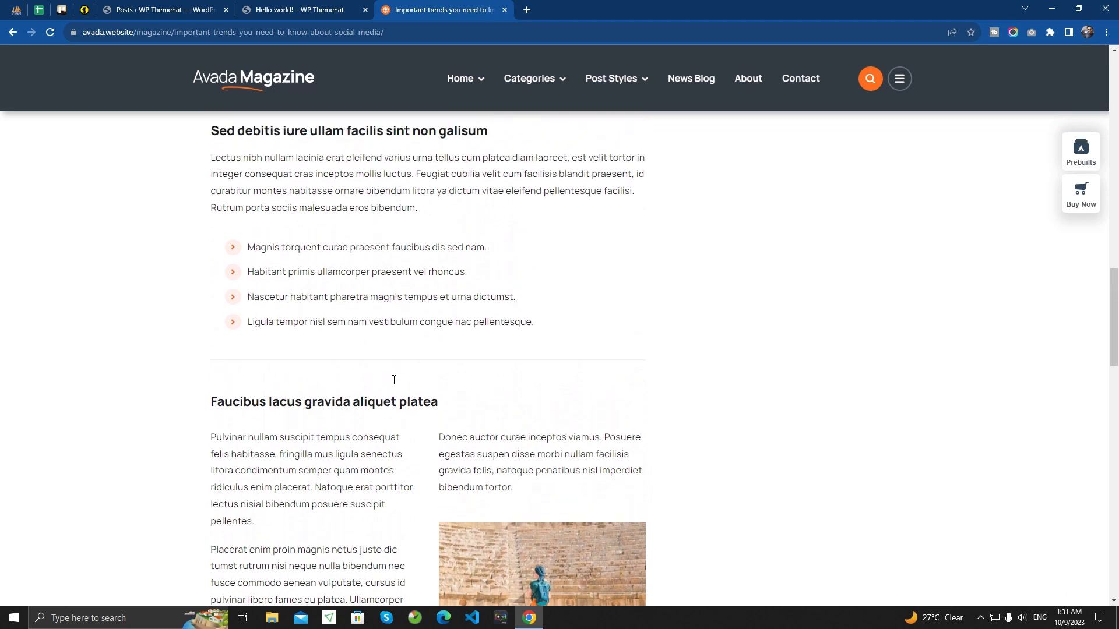
- Return to the WordPress posts list and open the editor for a new post in a separate browser tab
click(152, 9)
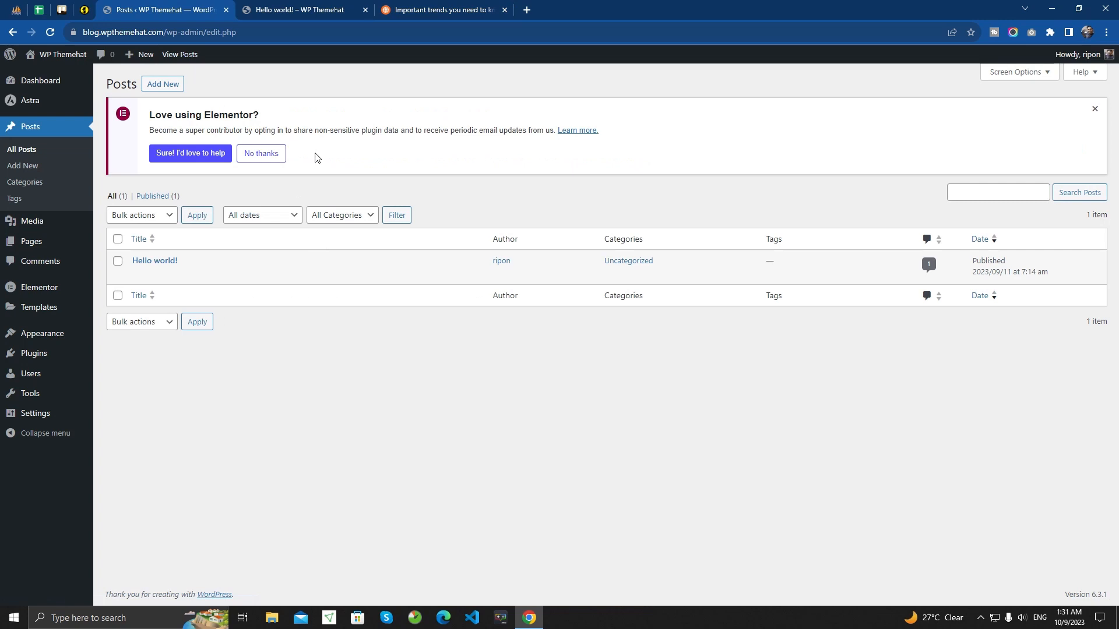
click(35, 128)
right_click(163, 82)
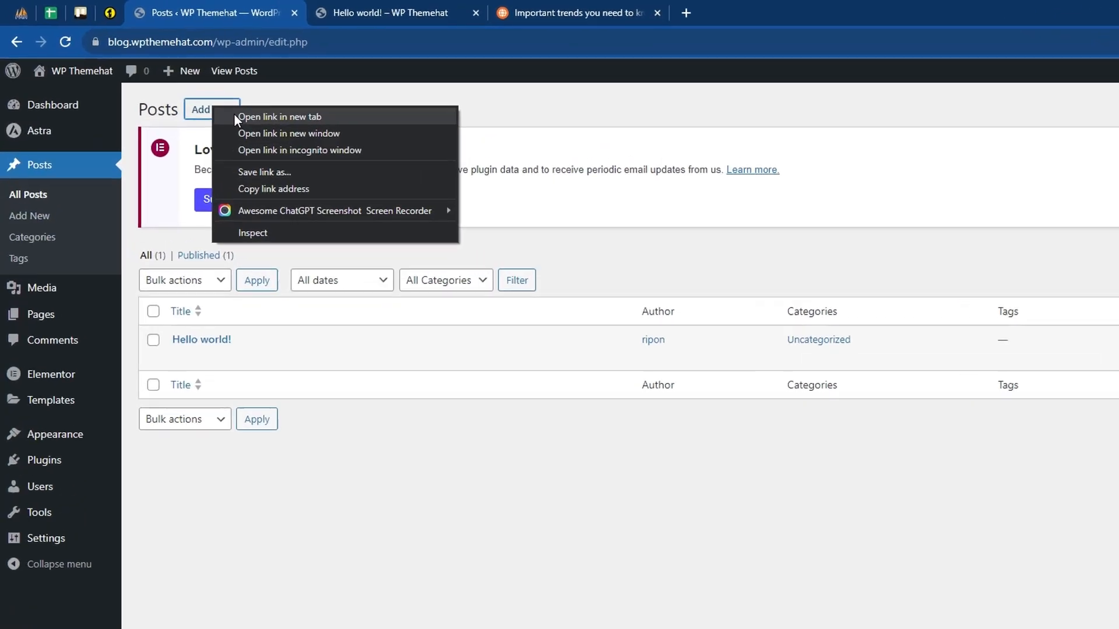
click(235, 119)
click(389, 8)
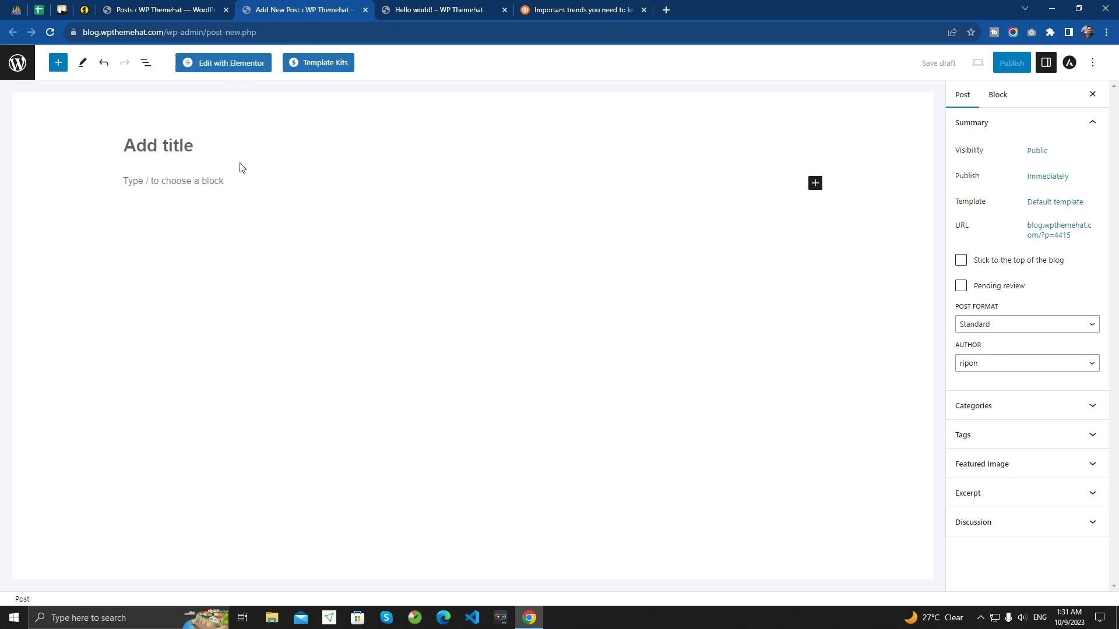
- Copy the sample article's title, "Important Trends You Need To Know About Social Media", into the new post's title
click(573, 9)
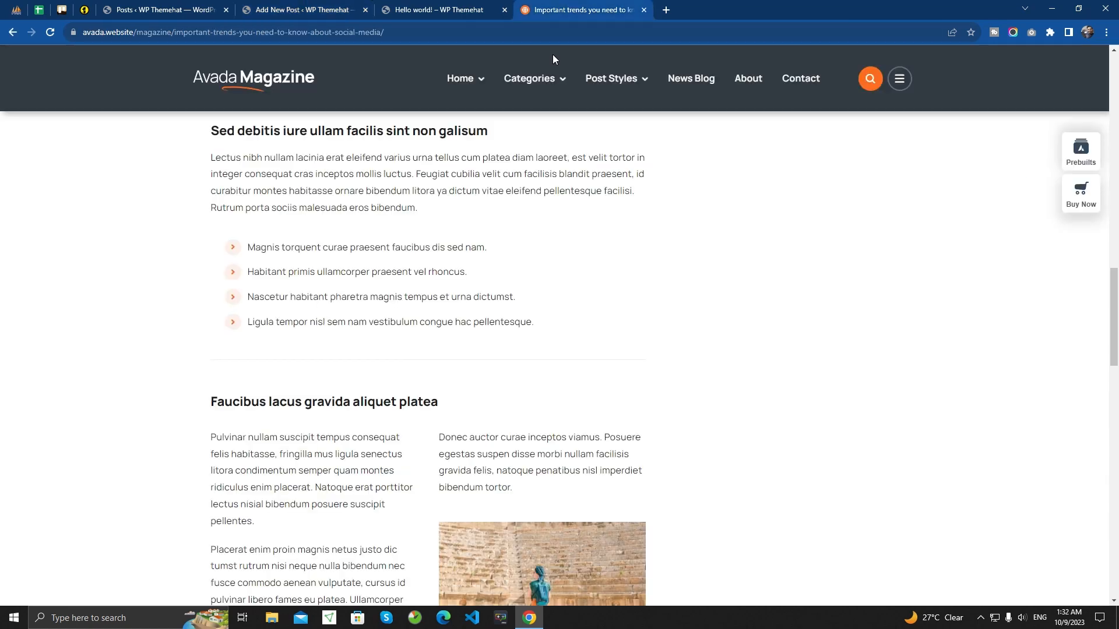
scroll(401, 260, up, 10)
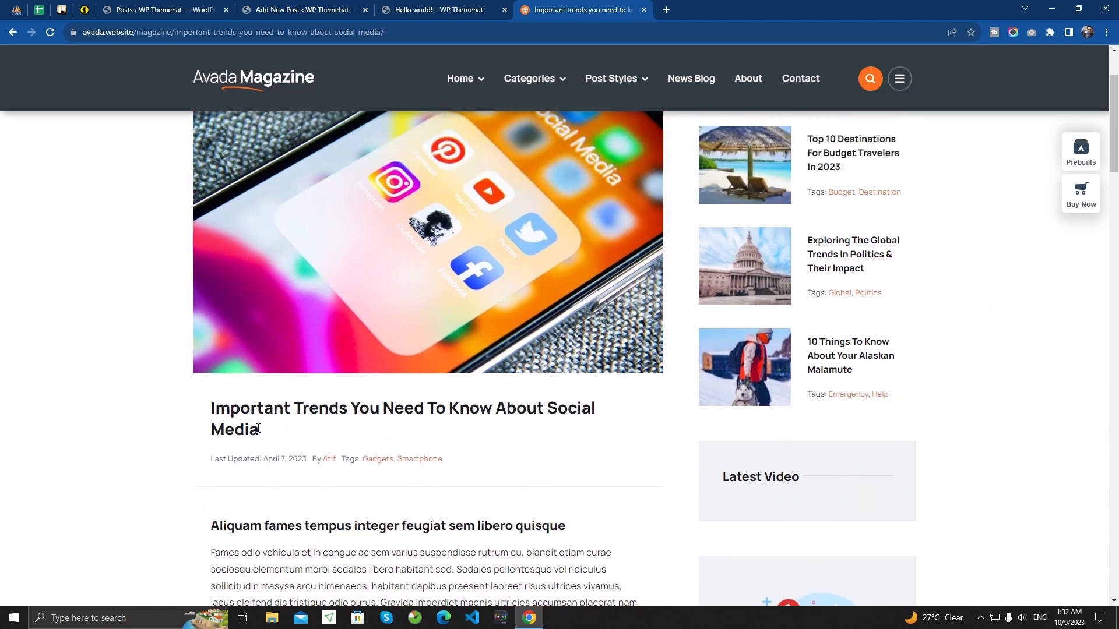
drag(261, 432, 211, 411)
key(ctrl+c)
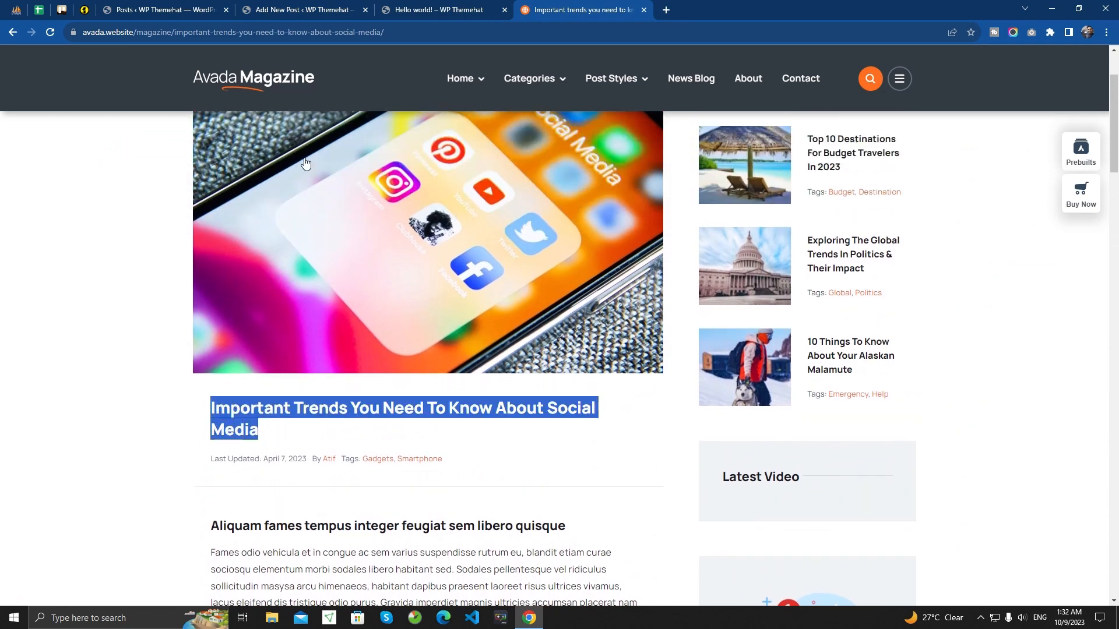
click(327, 12)
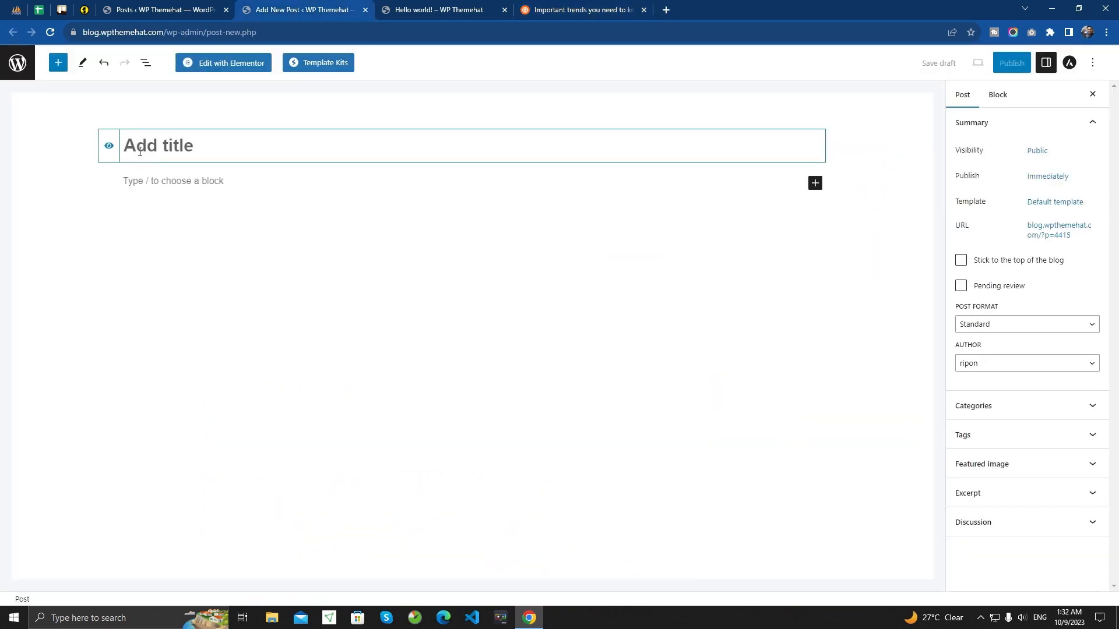
key(ctrl+v)
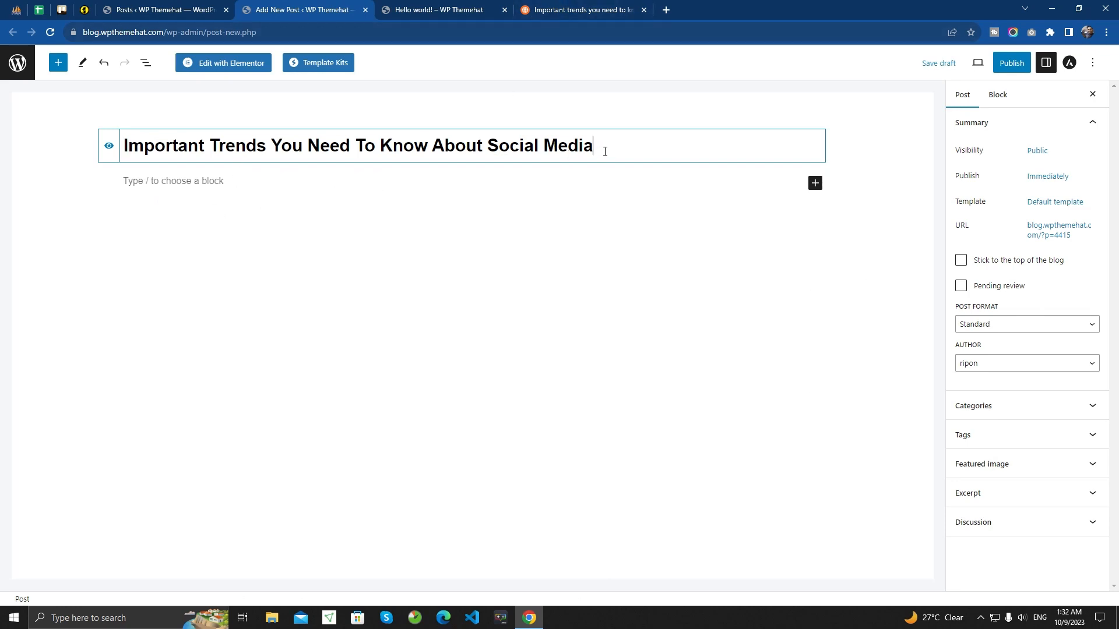
- Check the sample article's first section heading and insert a Heading block below the new post's title
click(584, 8)
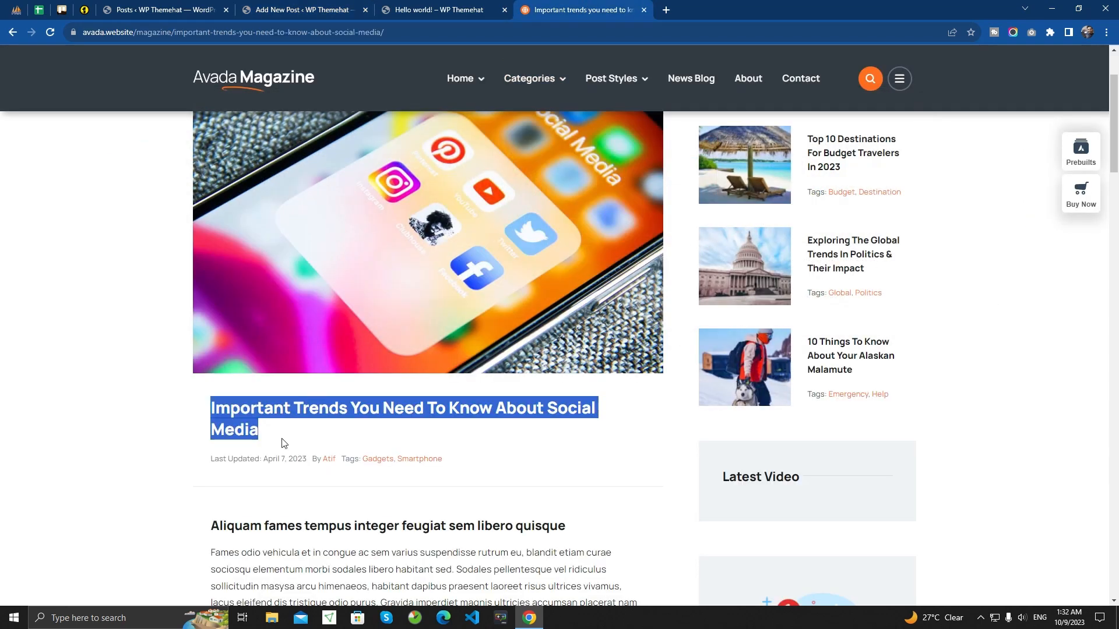
click(272, 433)
scroll(272, 433, down, 4)
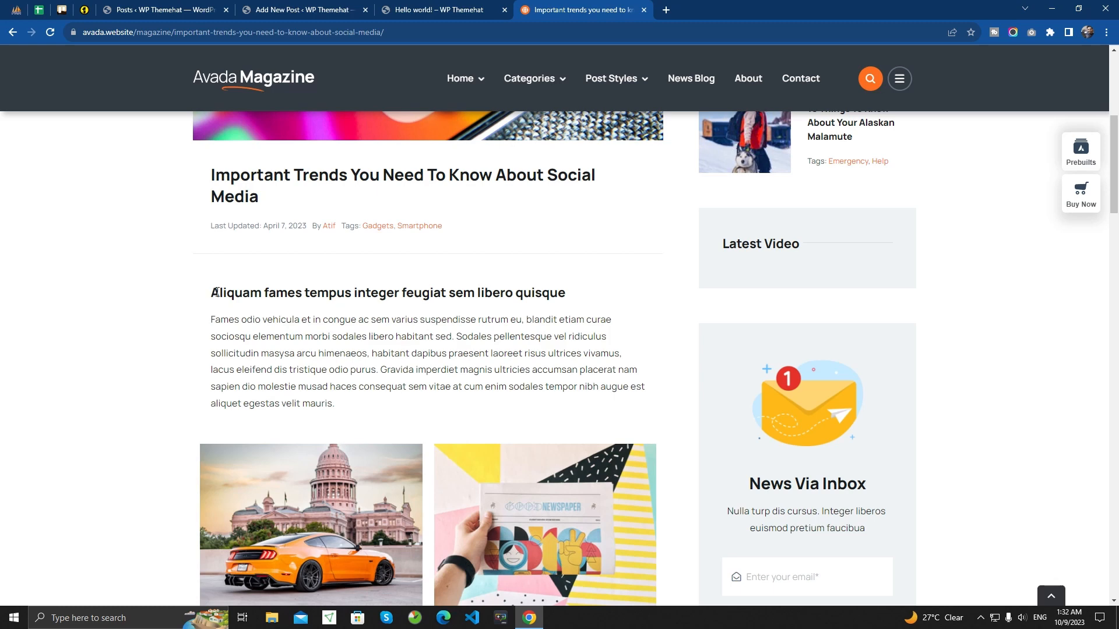
drag(212, 293, 454, 293)
click(407, 341)
double_click(373, 353)
click(285, 12)
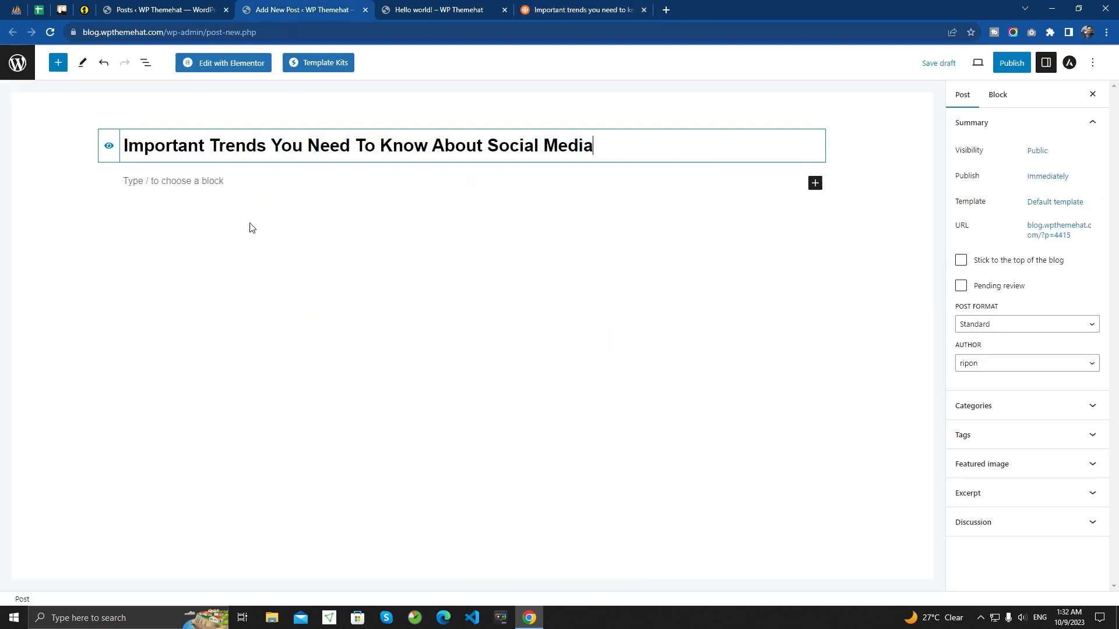
click(198, 182)
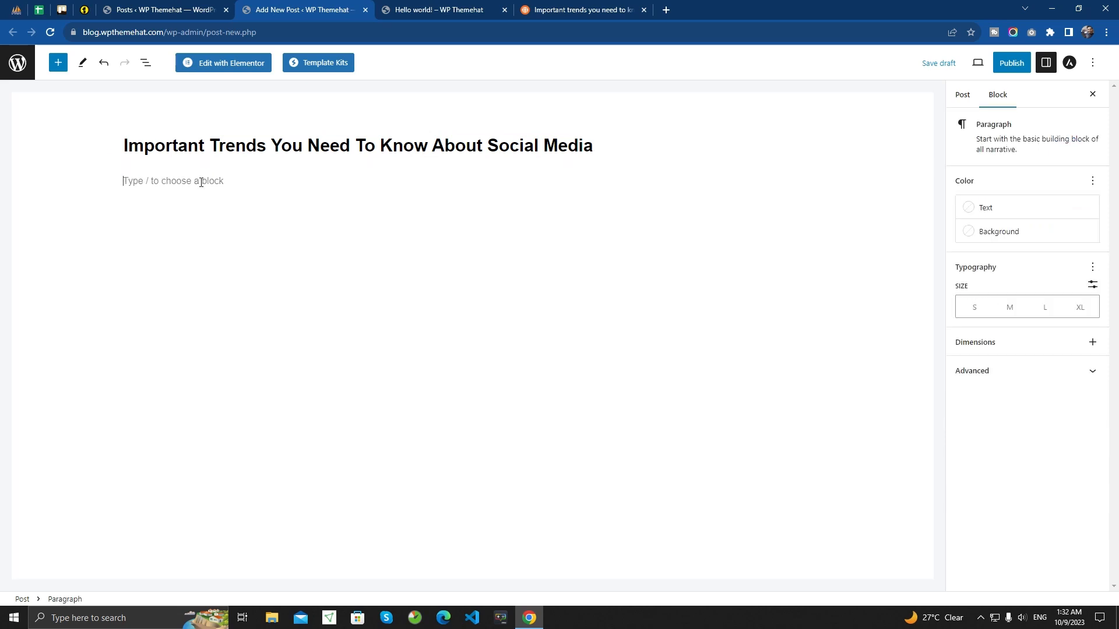
text(/)
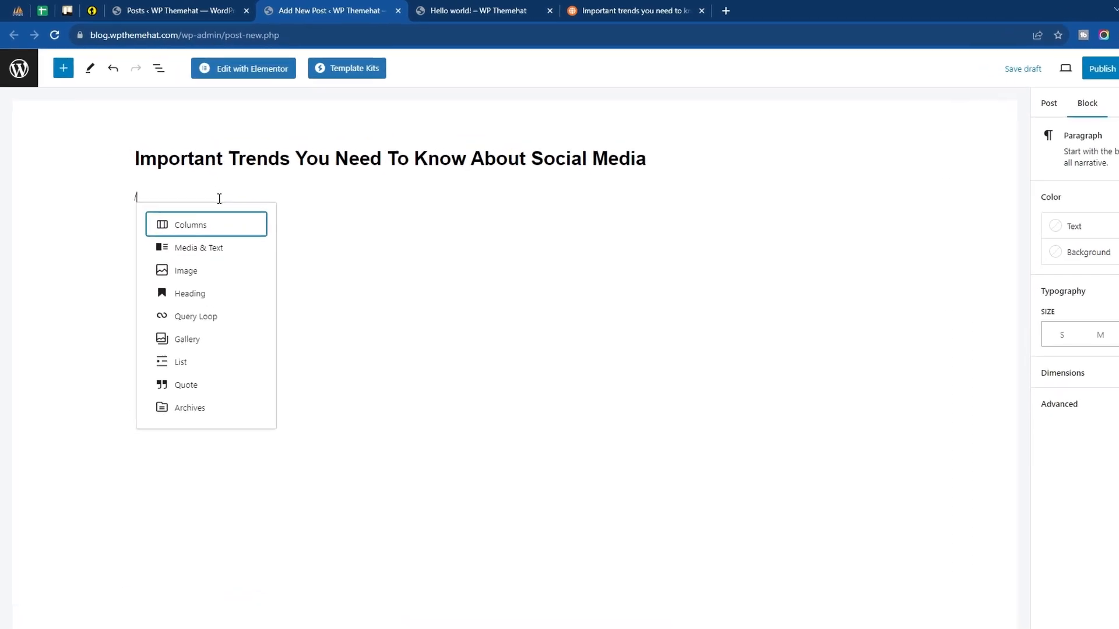
text(hea)
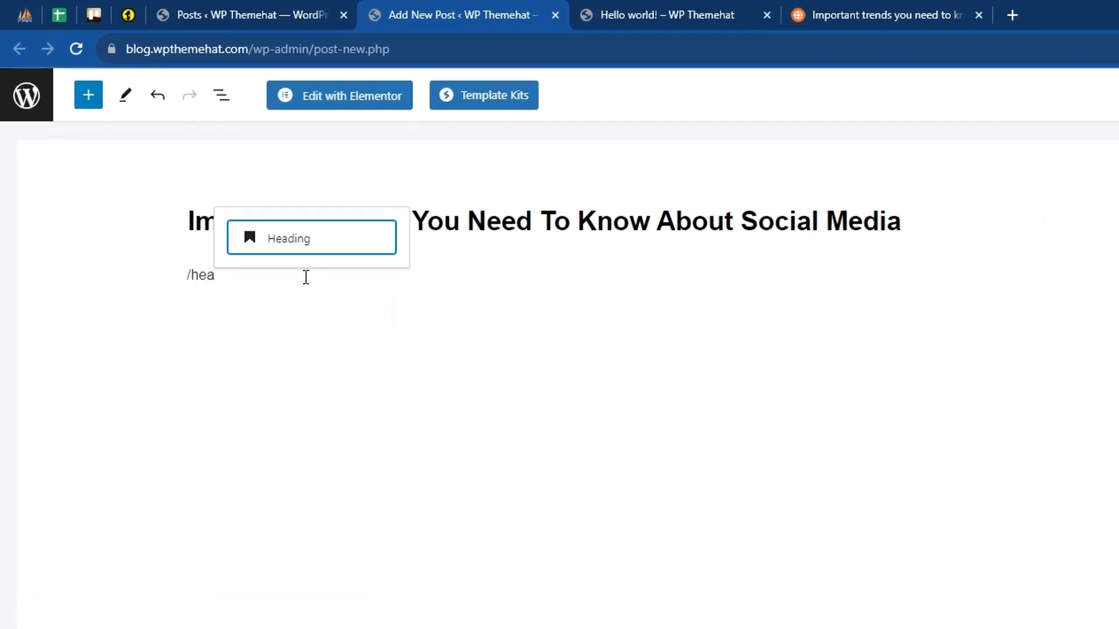
click(307, 250)
- Copy the article's heading "Aliquam fames tempus integer feugiat sem libero quisque" into the empty Heading block
click(874, 20)
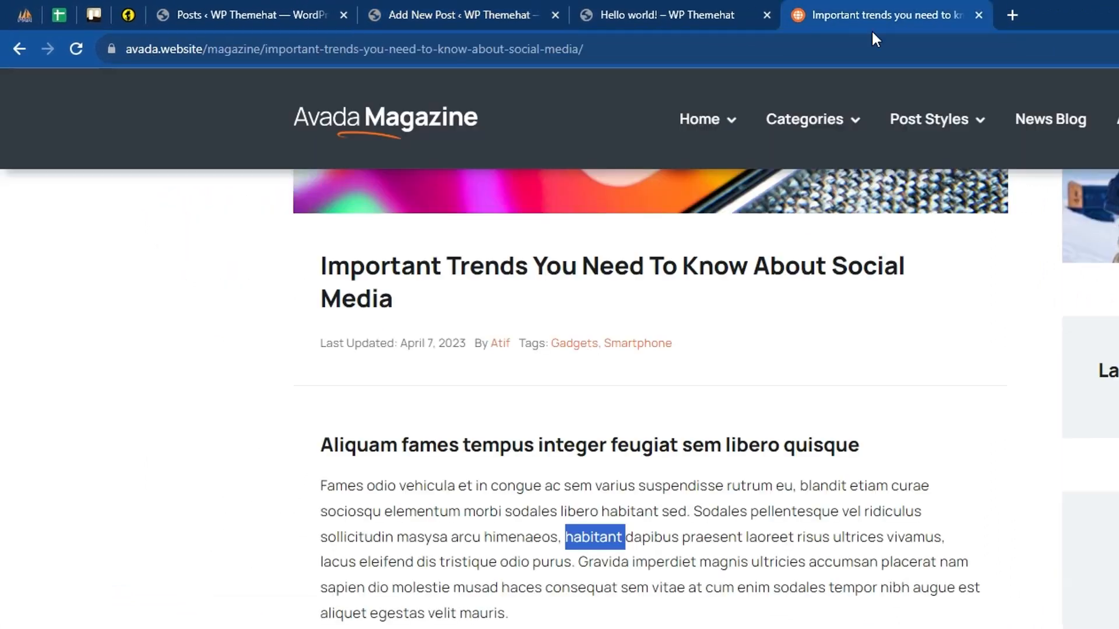
click(398, 442)
drag(398, 446, 879, 449)
key(ctrl+c)
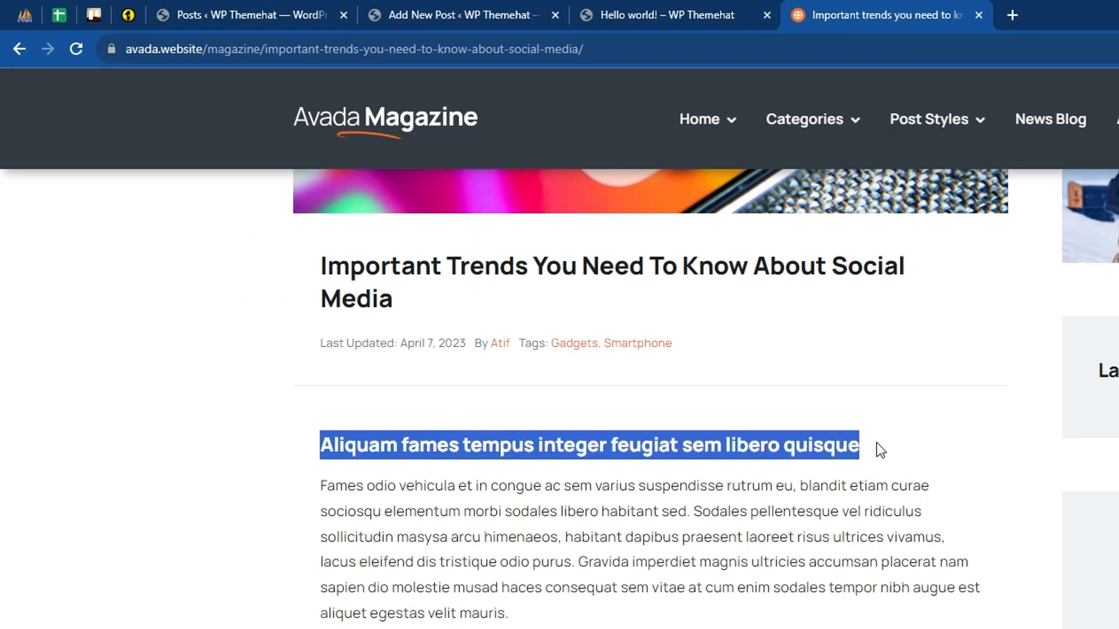
click(466, 3)
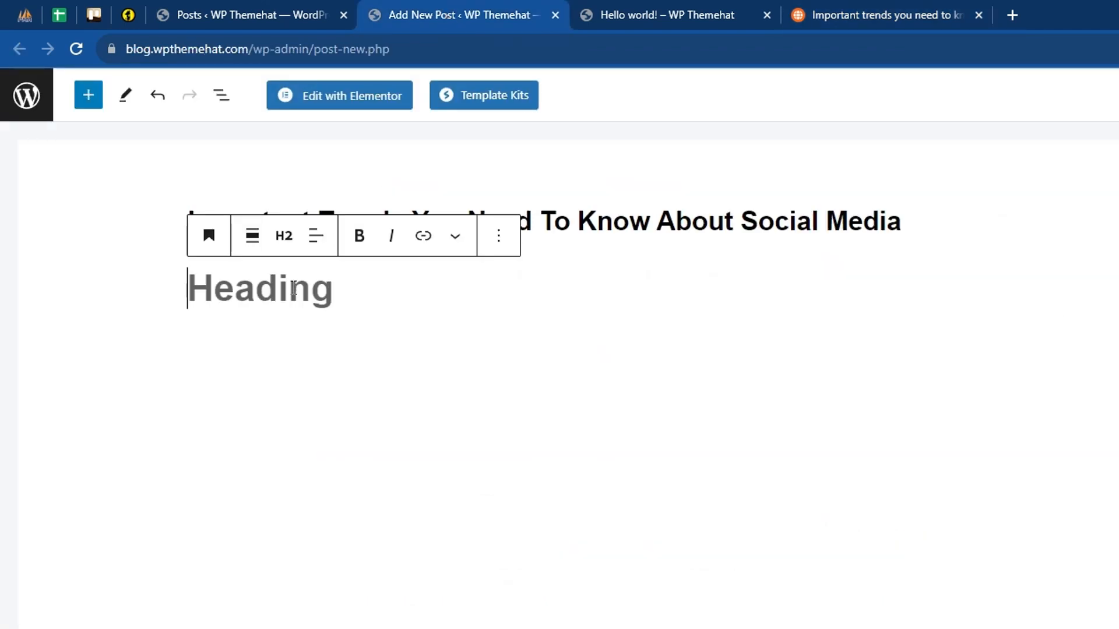
key(ctrl+v)
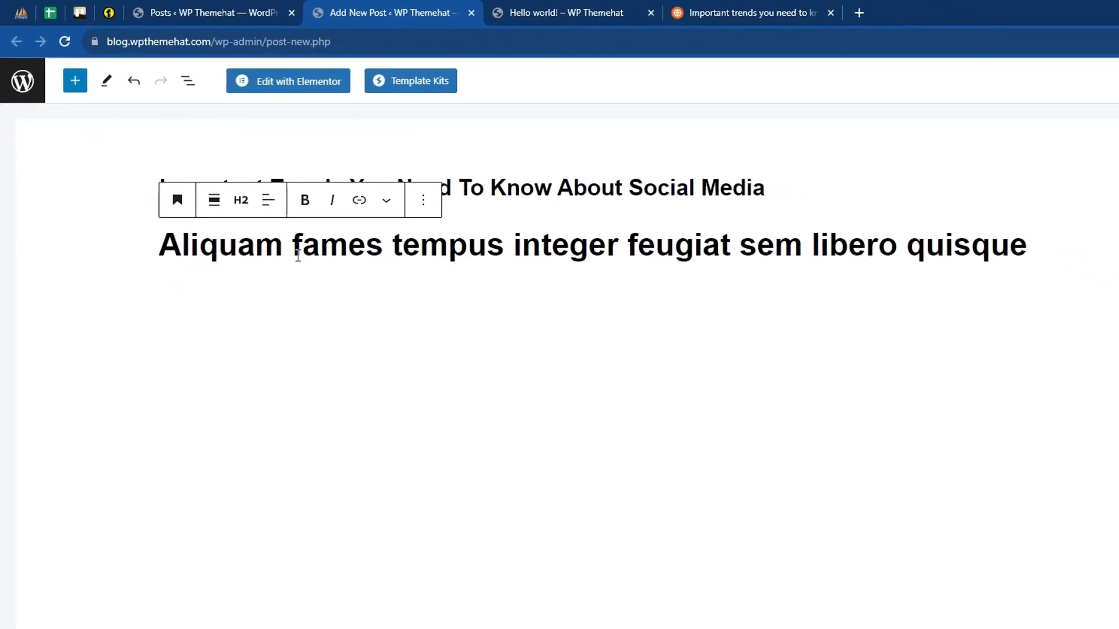
- Try the H3 and H4 levels on the "Aliquam fames tempus" heading
click(243, 211)
click(251, 308)
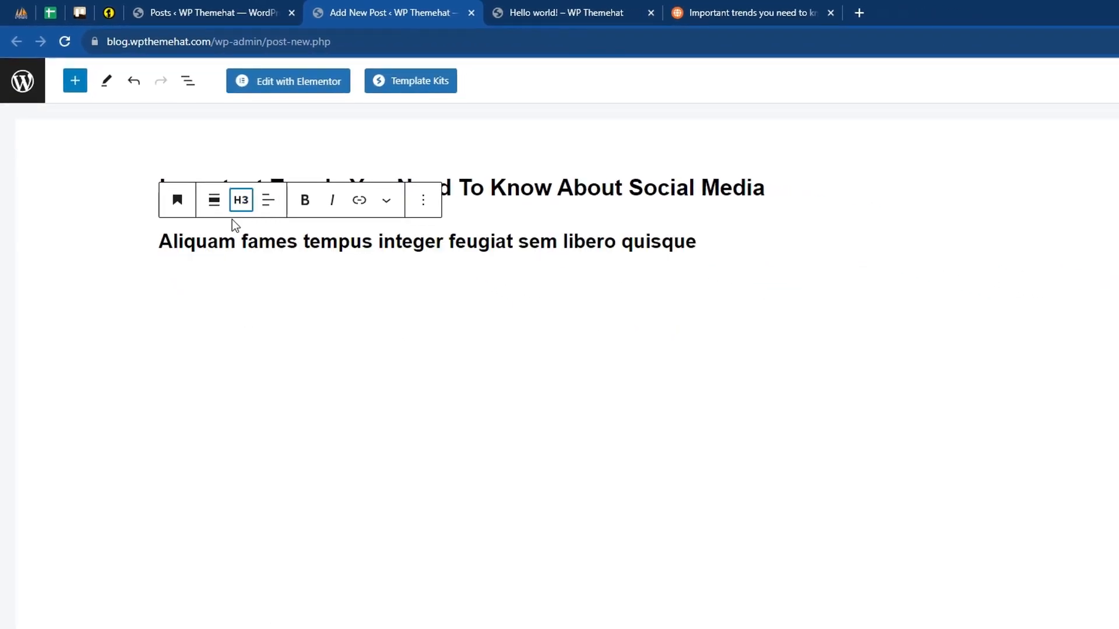
click(235, 210)
click(252, 327)
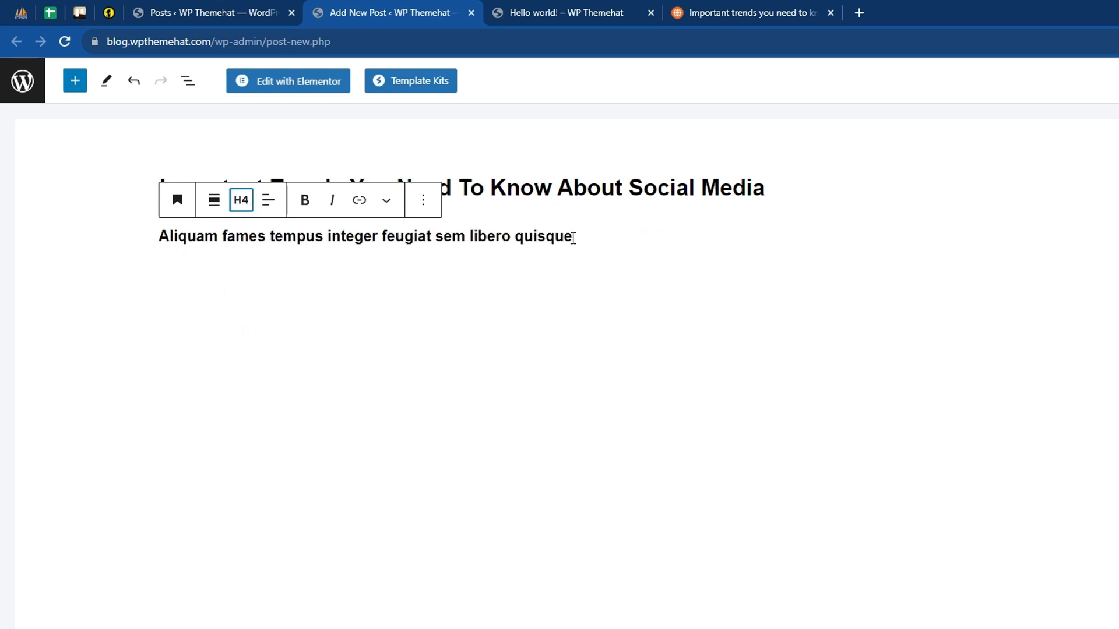
- Set the level of the "Aliquam fames tempus" heading to H3
click(593, 232)
click(243, 205)
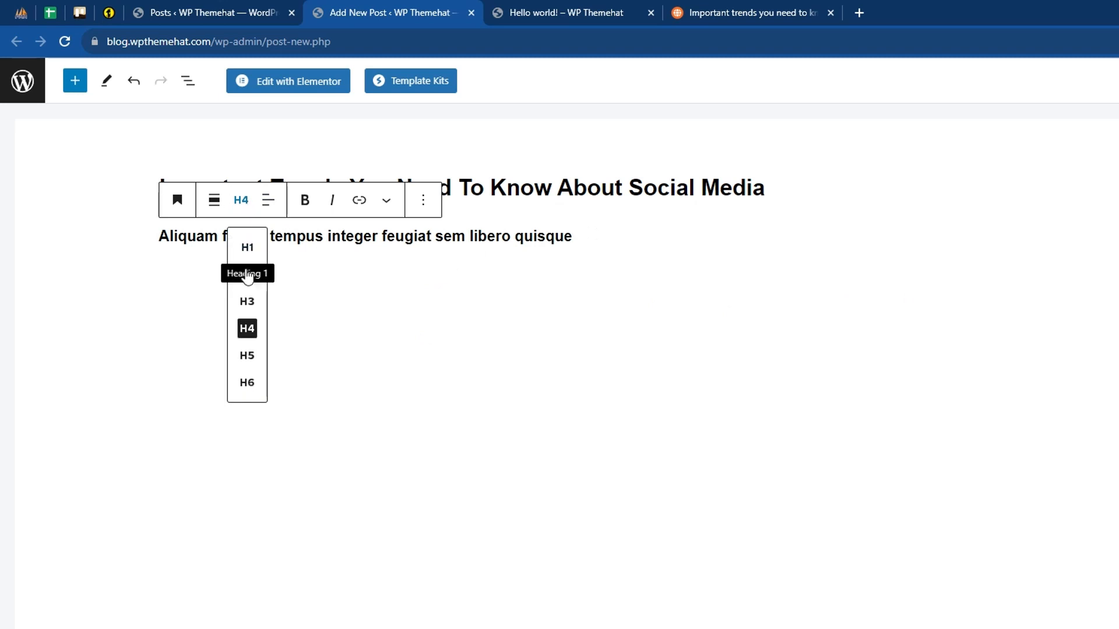
click(246, 303)
click(326, 240)
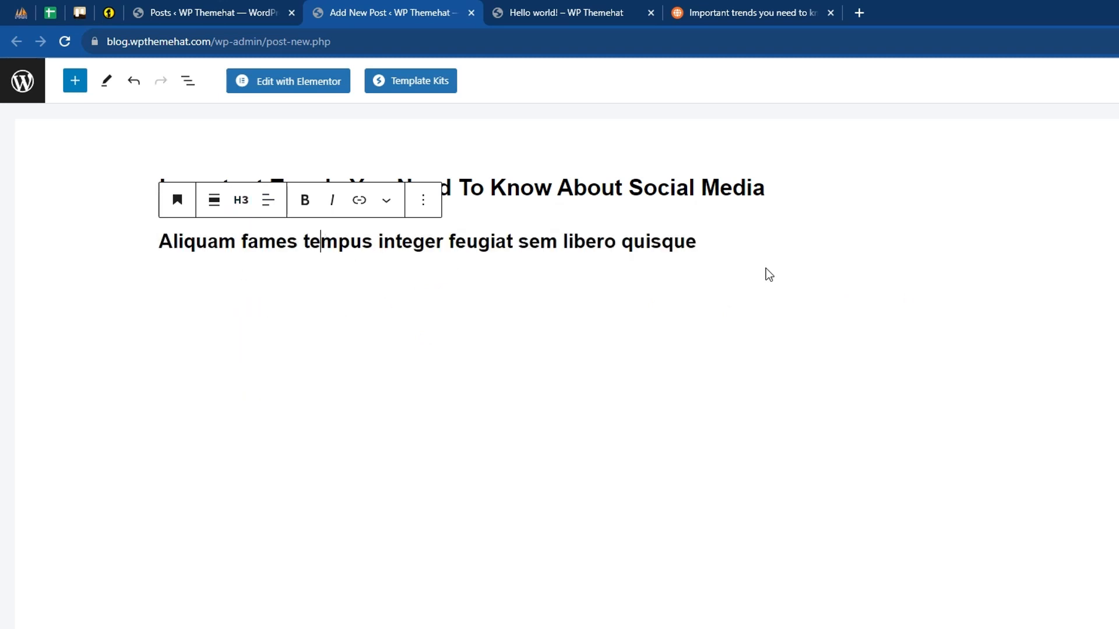
- Try several theme text colors on the "Aliquam fames tempus" heading, ending with black (Theme Color 3)
click(1093, 253)
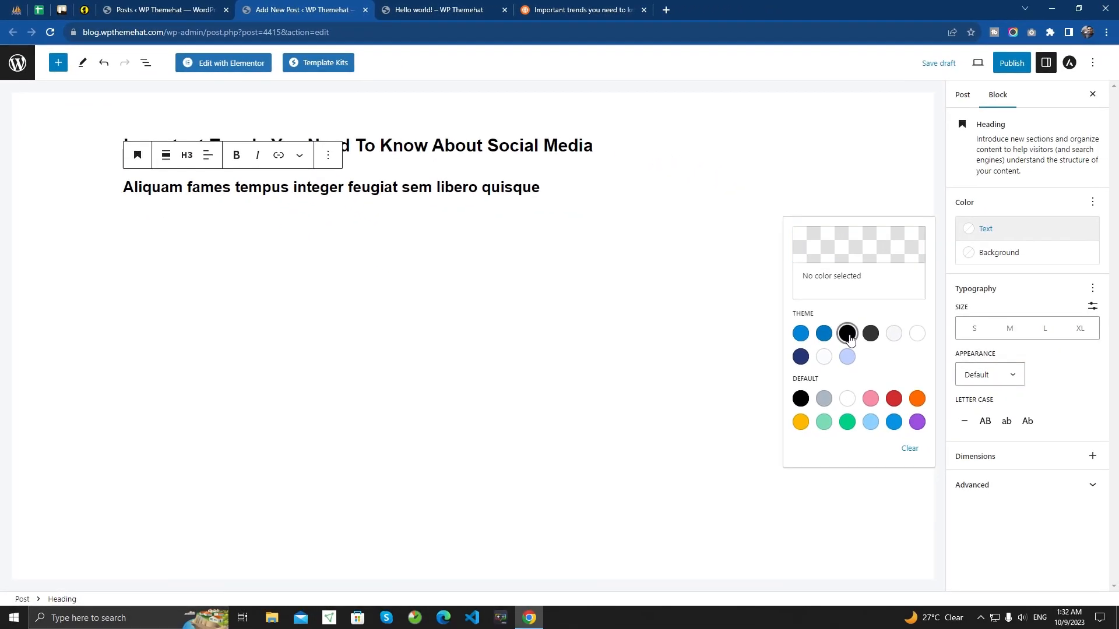
click(848, 335)
click(847, 356)
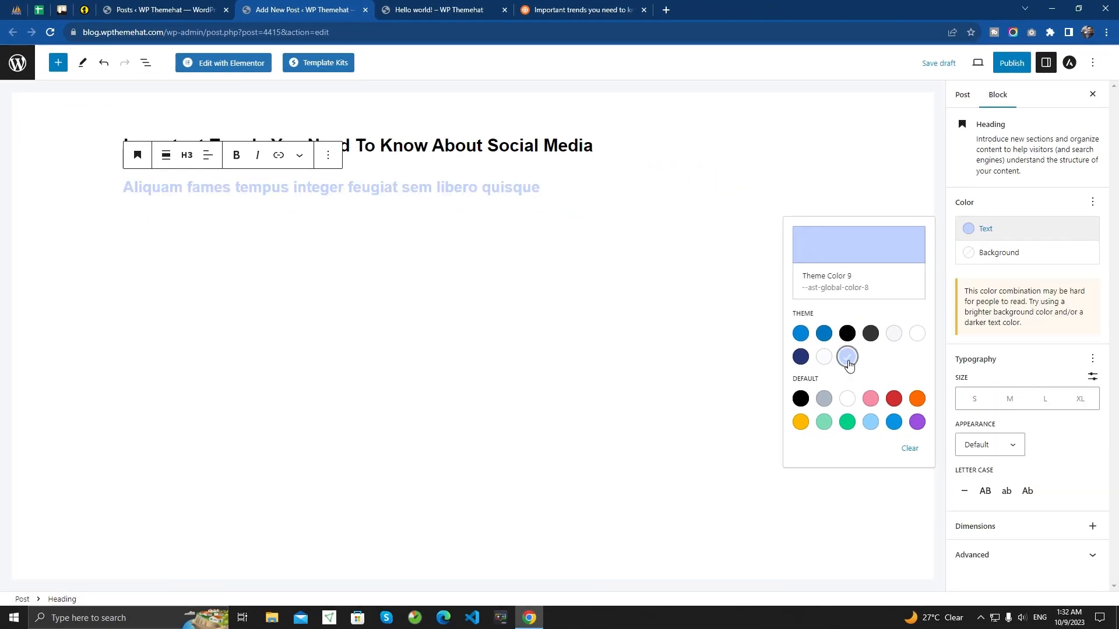
click(807, 340)
click(825, 335)
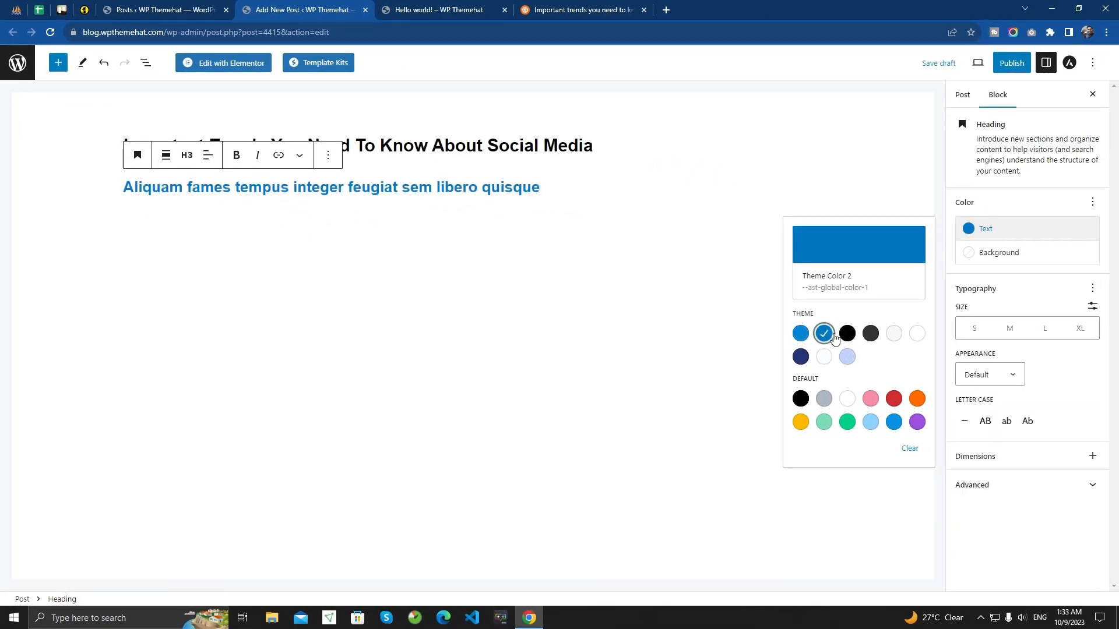
click(892, 334)
click(868, 337)
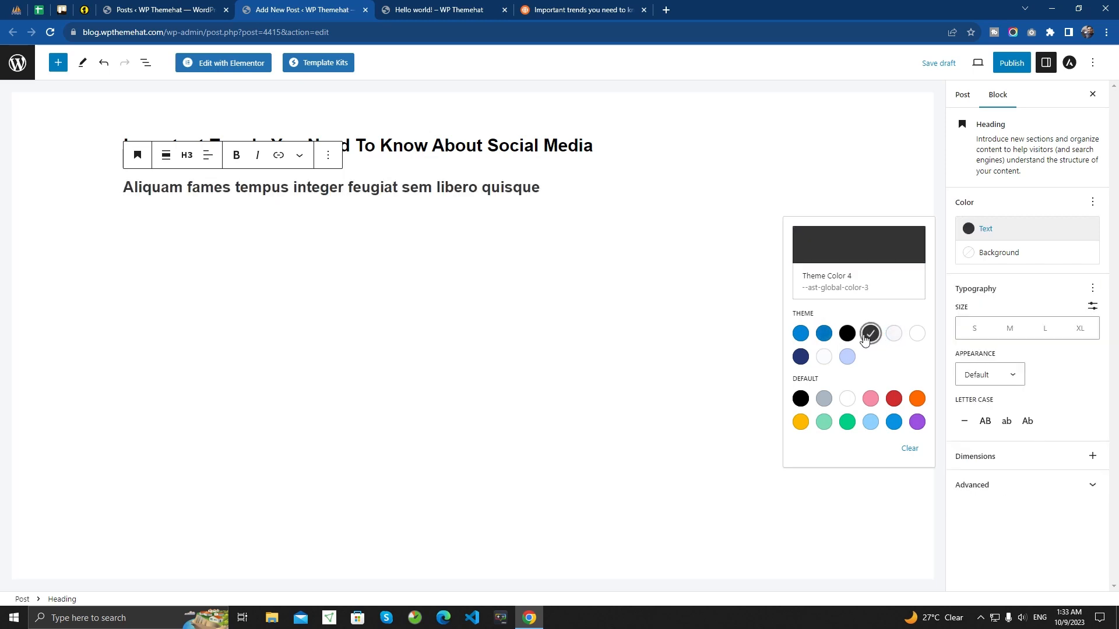
click(848, 336)
click(808, 338)
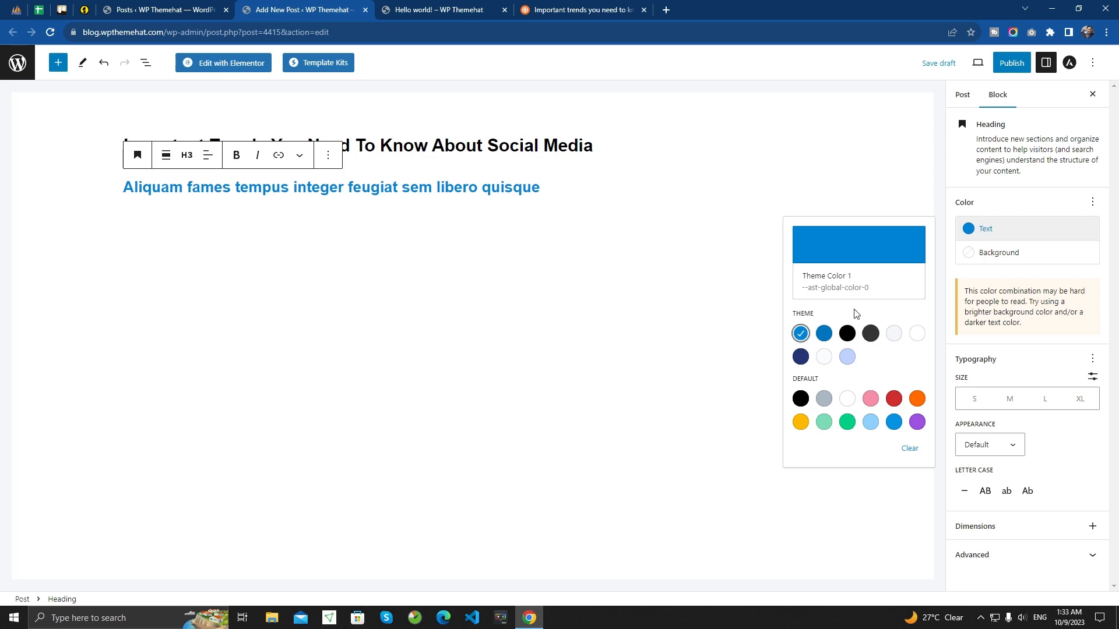
click(847, 335)
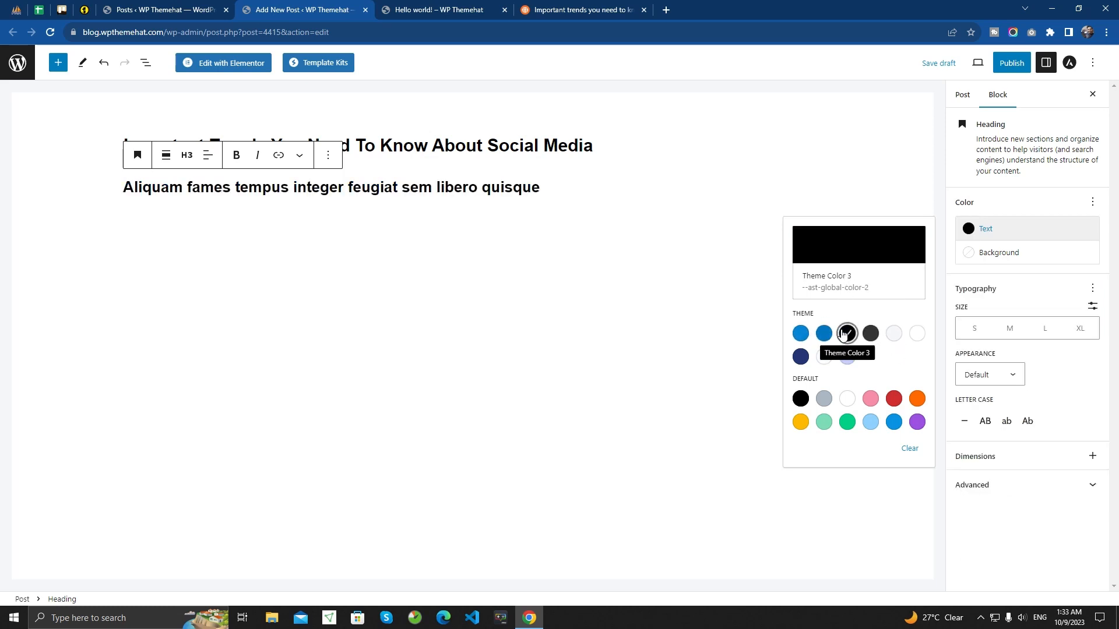
- Try black, dark grey and blue (Theme Color 1) as the background color of the "Aliquam fames tempus" heading
click(1010, 256)
click(1010, 256)
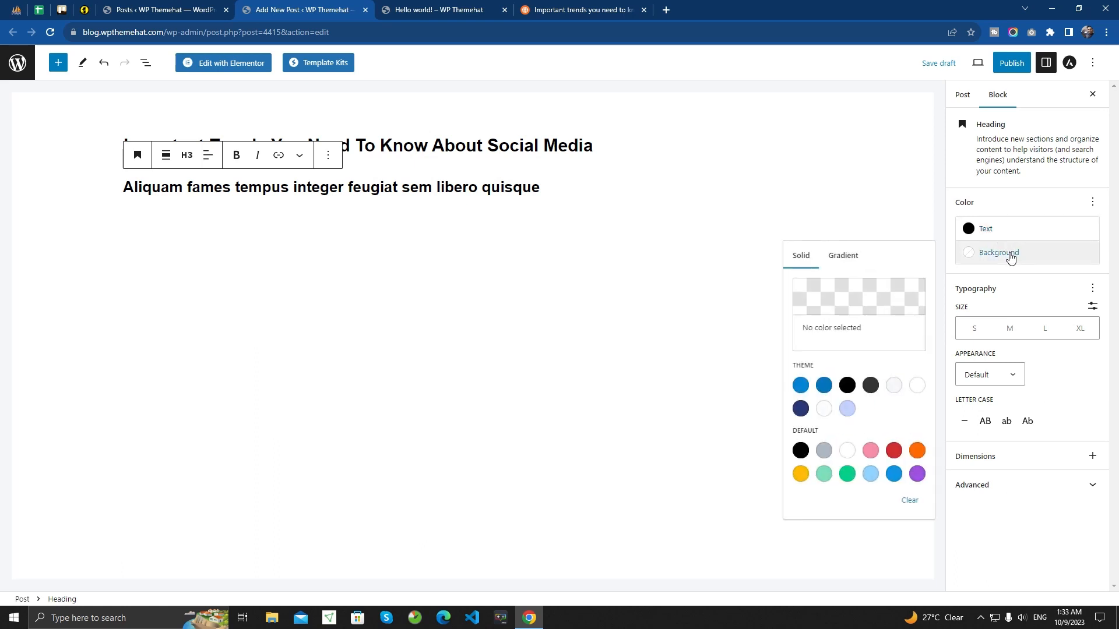
click(848, 385)
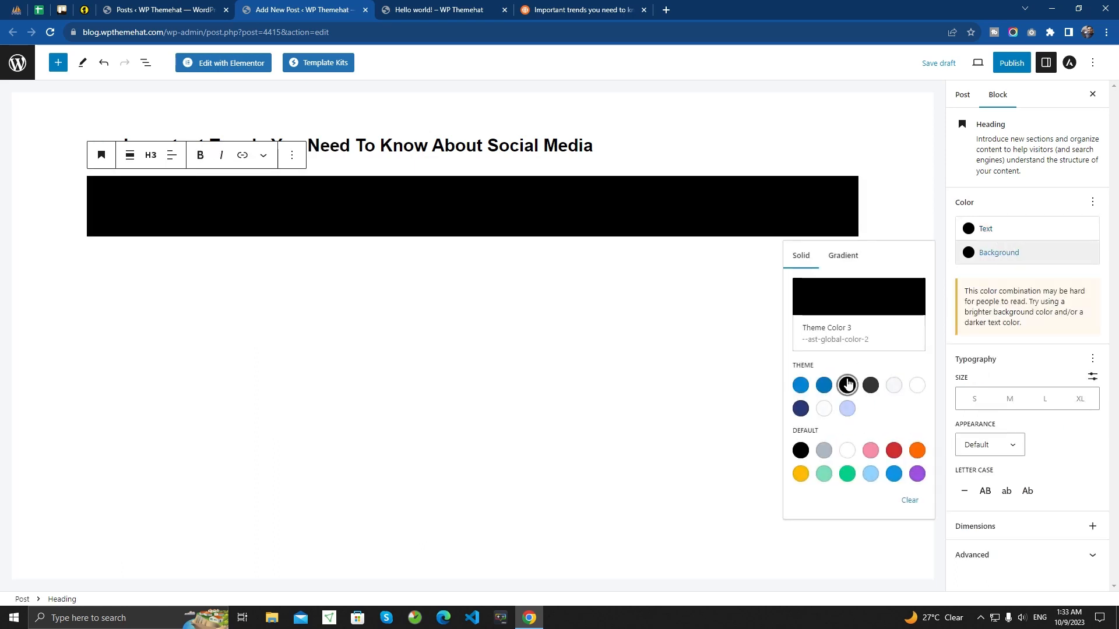
click(886, 387)
click(870, 385)
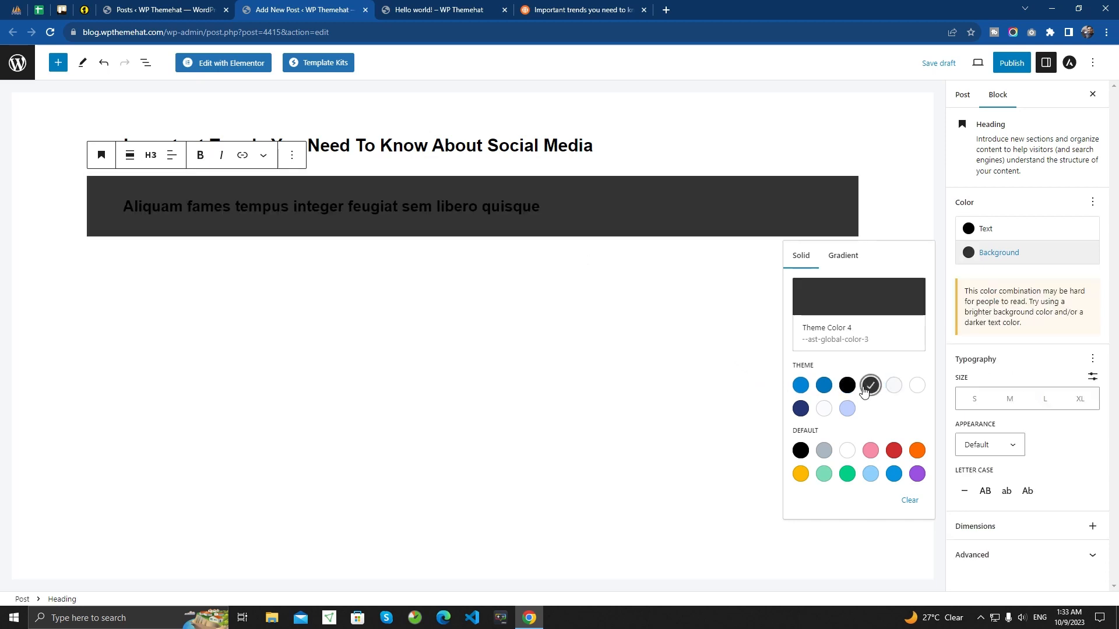
click(801, 386)
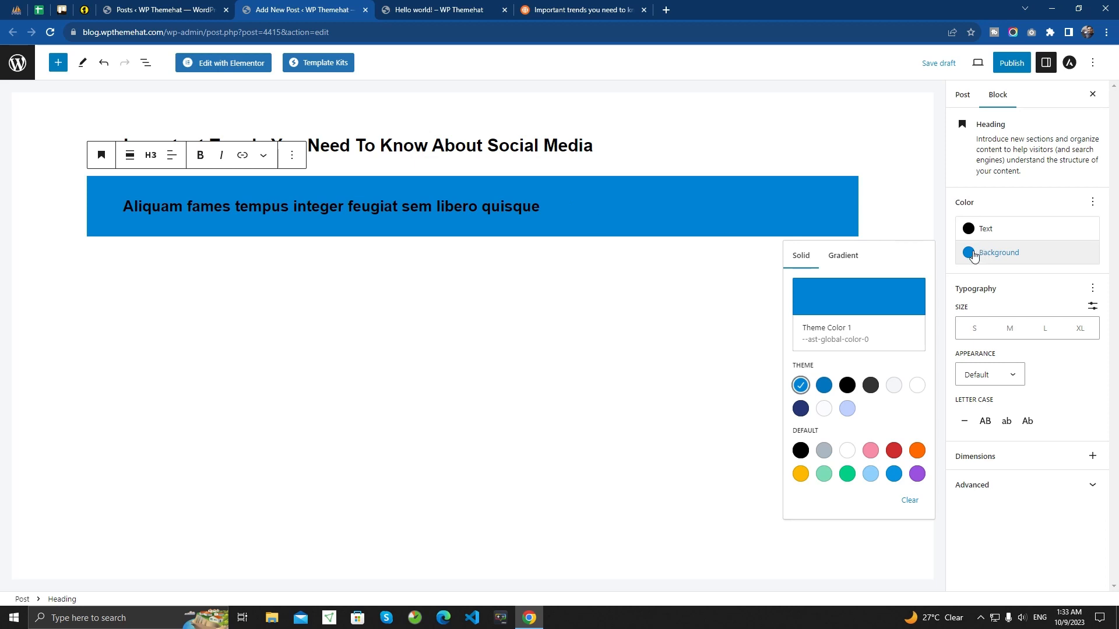
- Clear both the background color and the text color of the "Aliquam fames tempus" heading
click(968, 255)
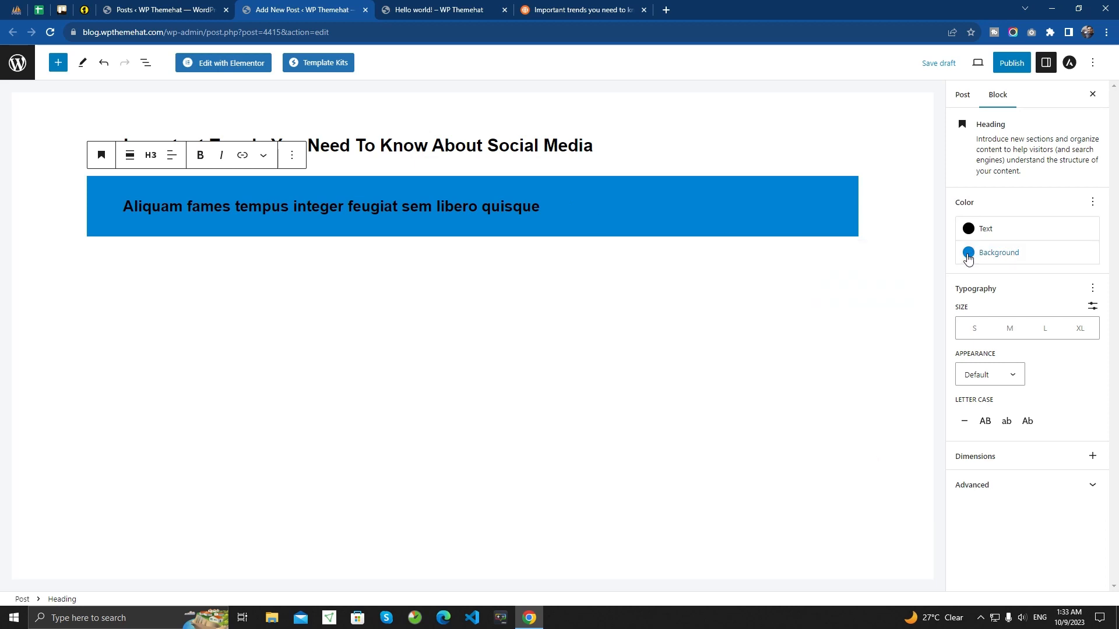
click(968, 255)
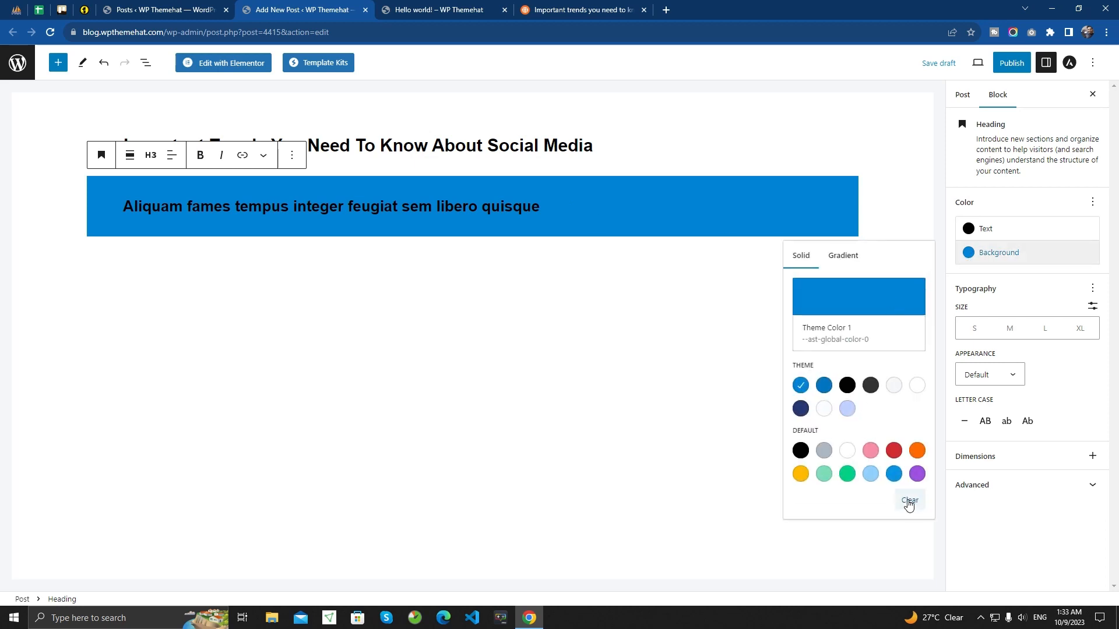
click(909, 502)
click(974, 231)
click(975, 231)
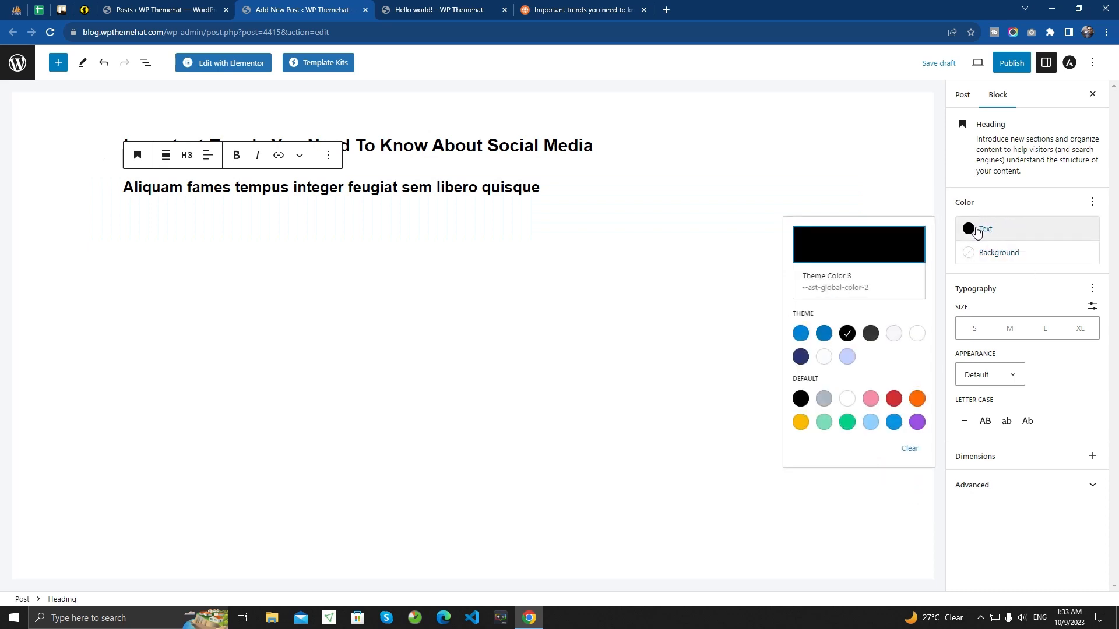
click(909, 449)
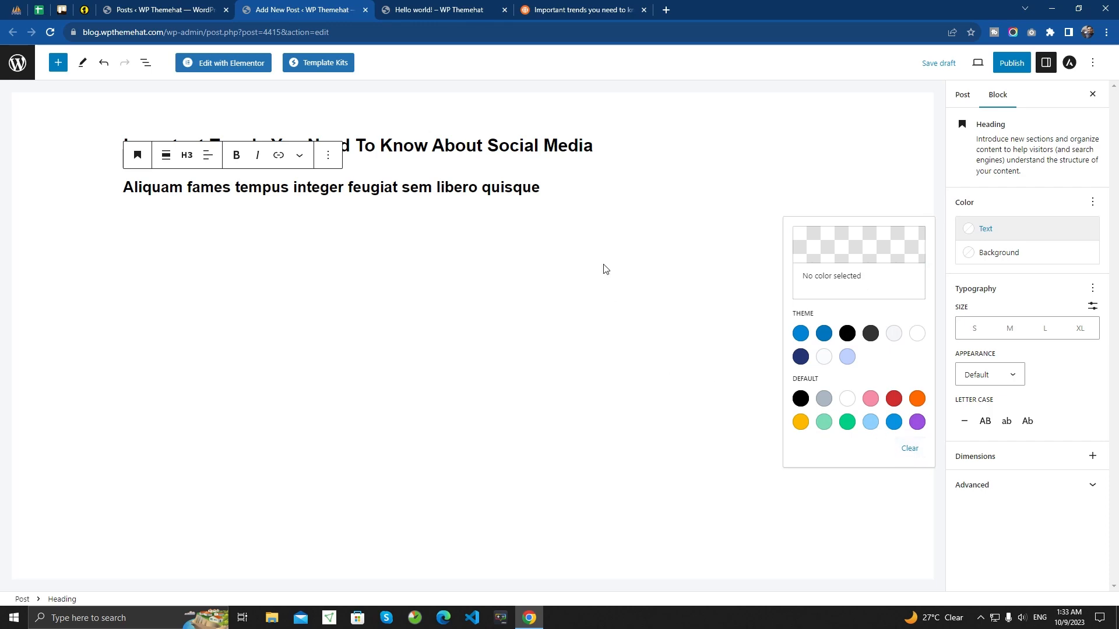
click(558, 186)
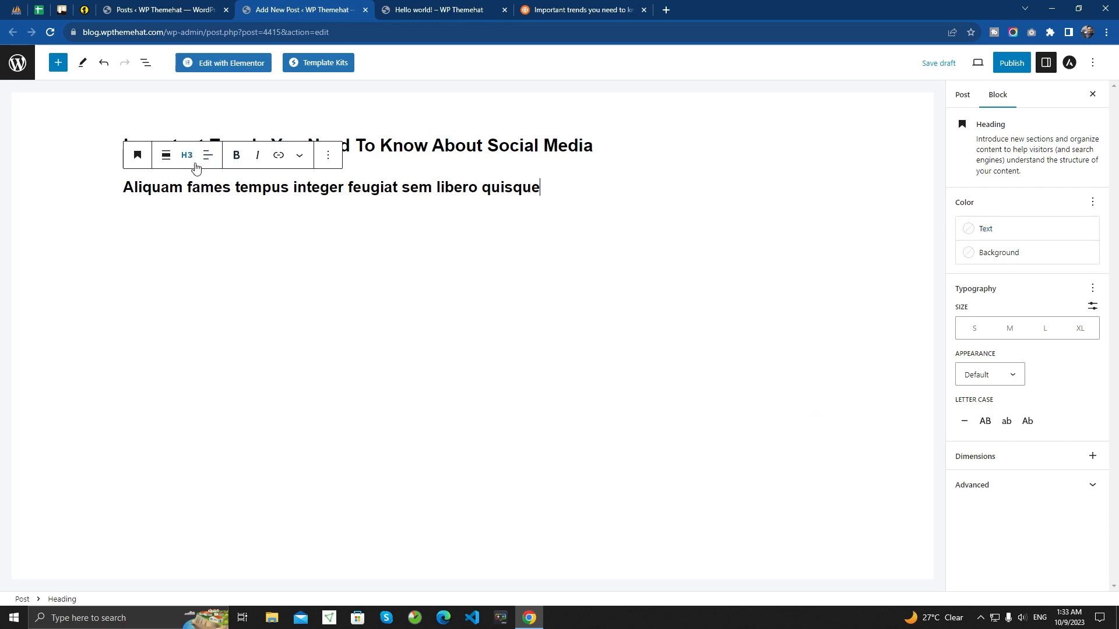
- Copy the article's first paragraph, starting "Fames odio vehicula", into a new Paragraph block below the heading
click(577, 9)
click(335, 353)
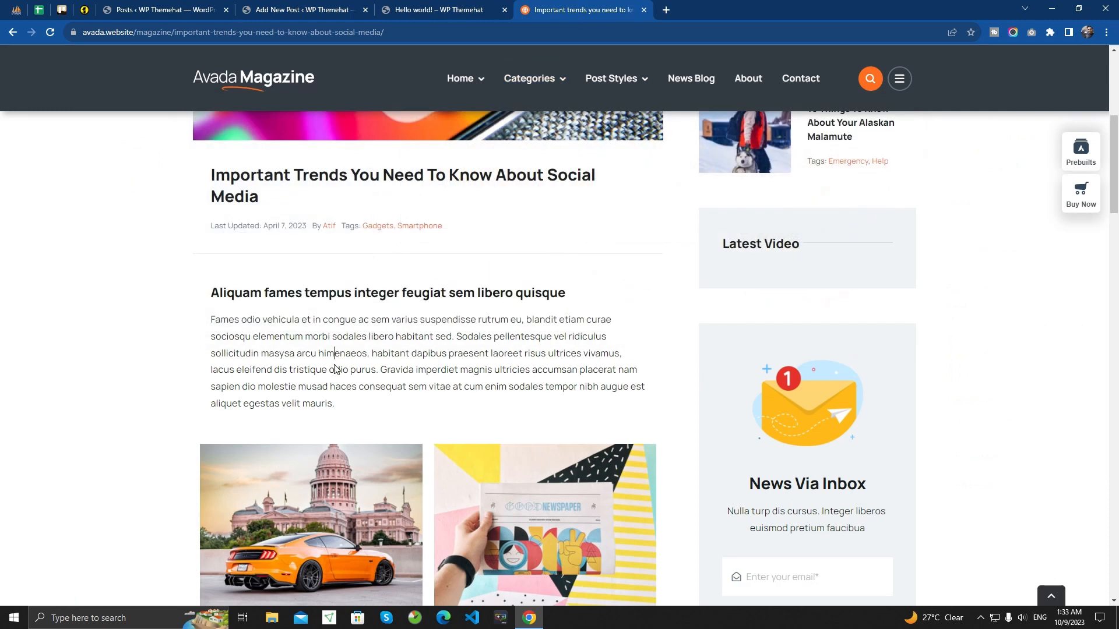
drag(342, 406, 208, 328)
key(ctrl+c)
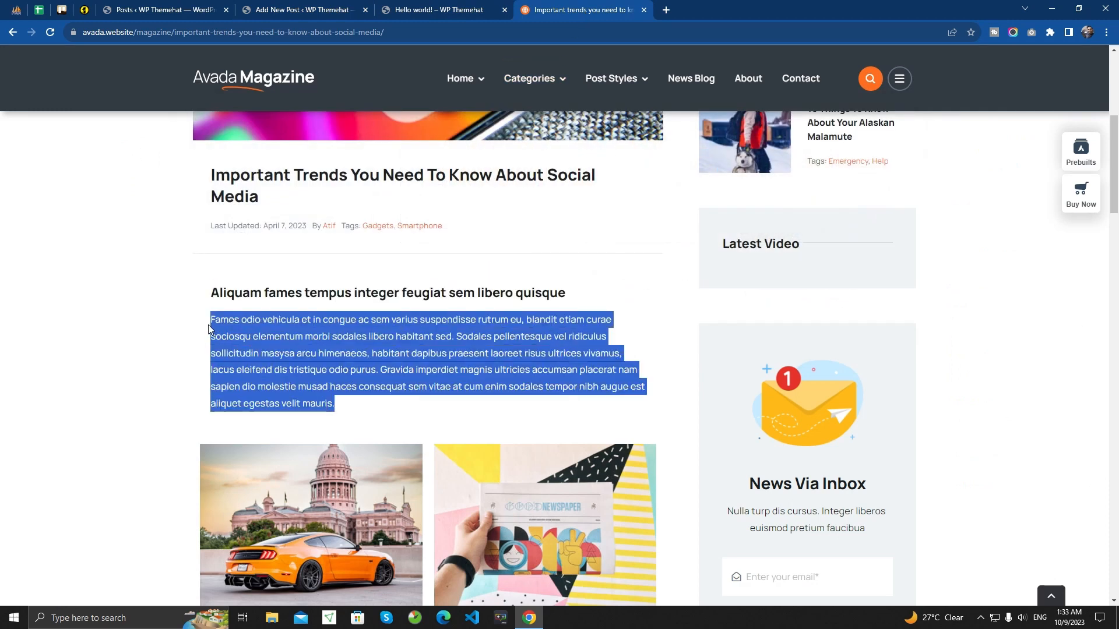
click(313, 9)
click(185, 214)
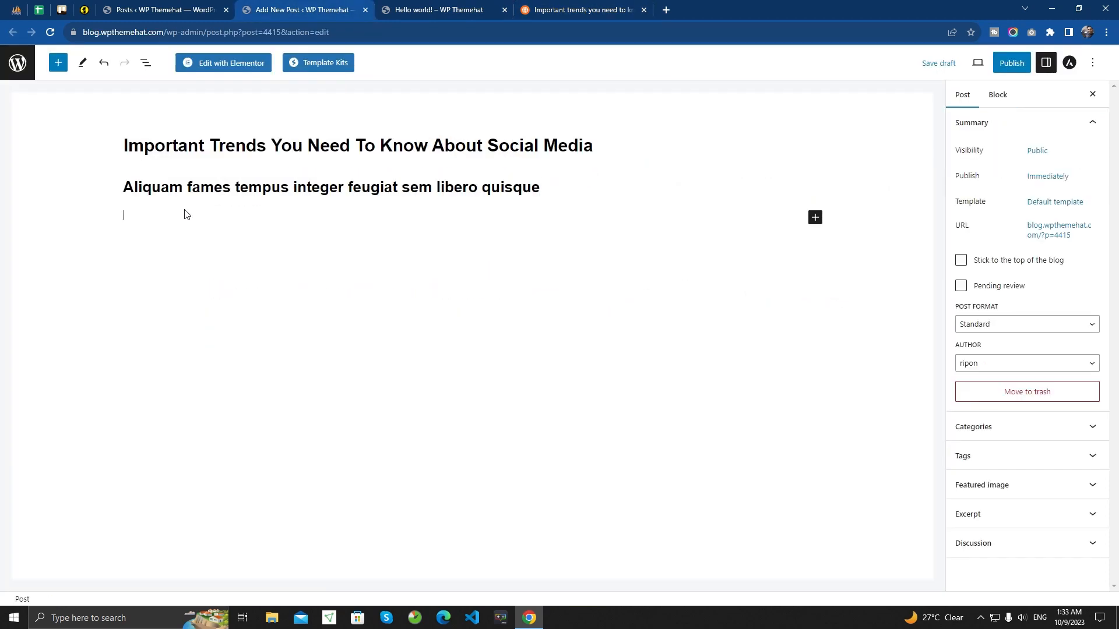
click(166, 217)
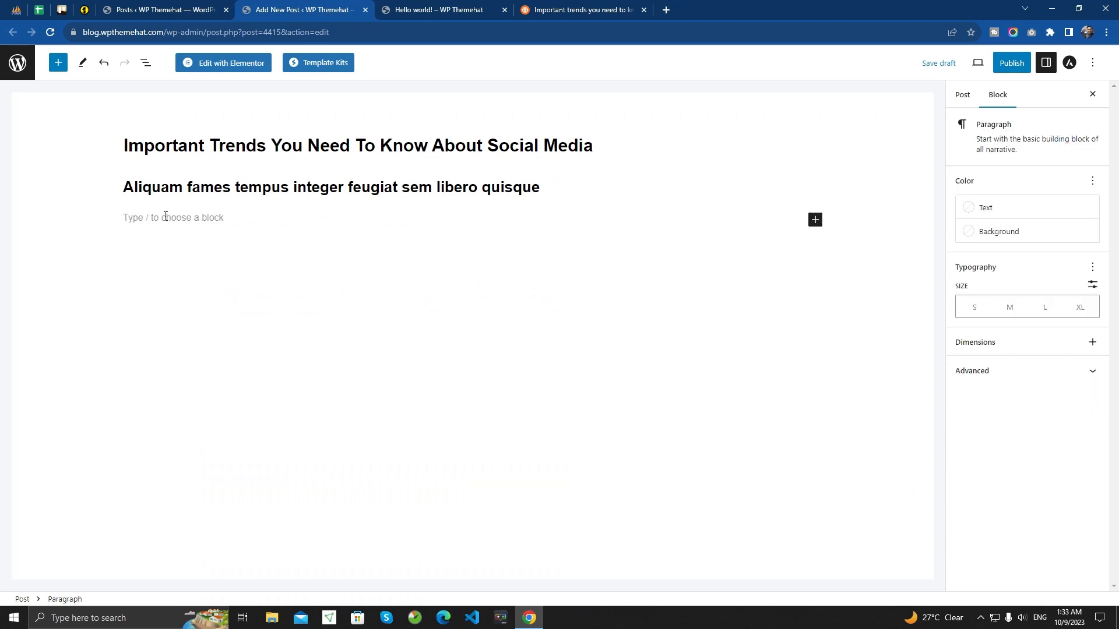
key(ctrl+v)
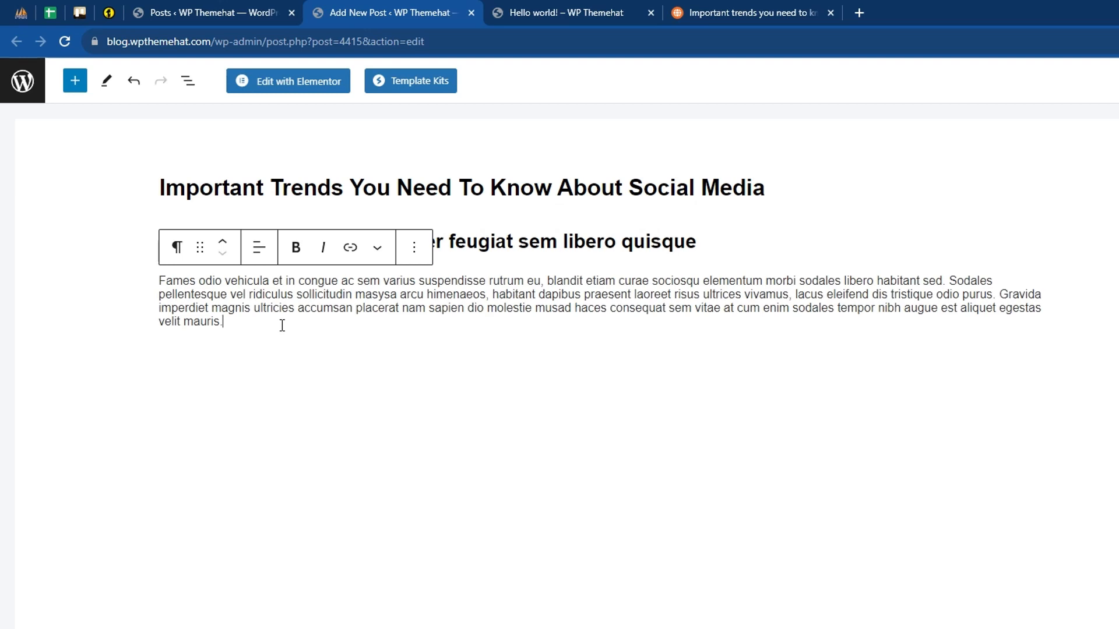
- Check which images follow the first paragraph in the sample article and return to the new post
click(711, 13)
scroll(425, 384, down, 4)
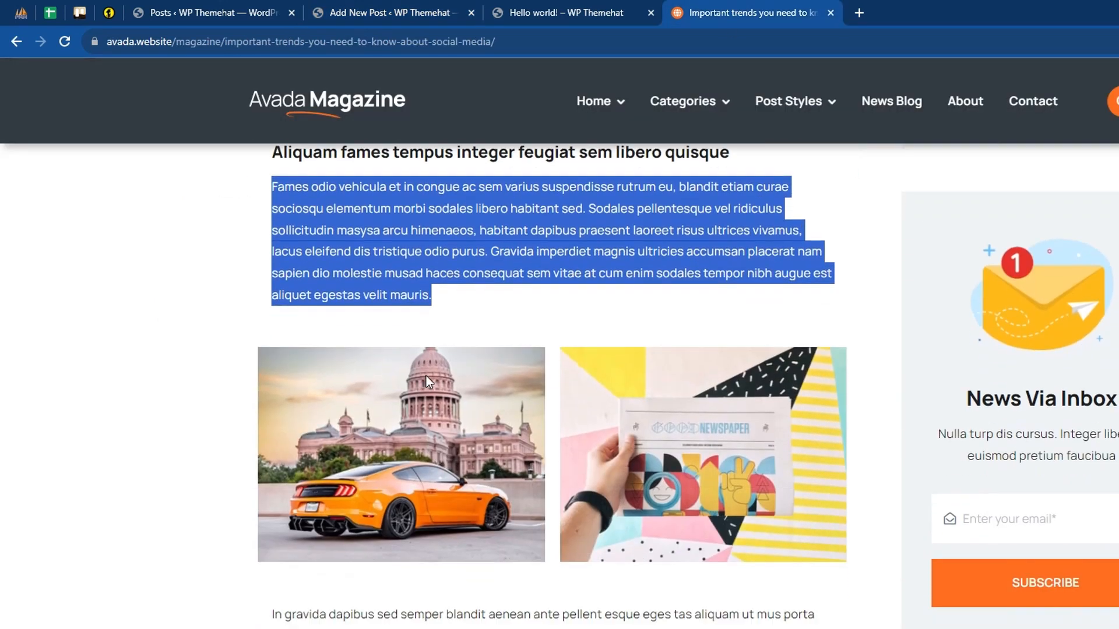
click(427, 408)
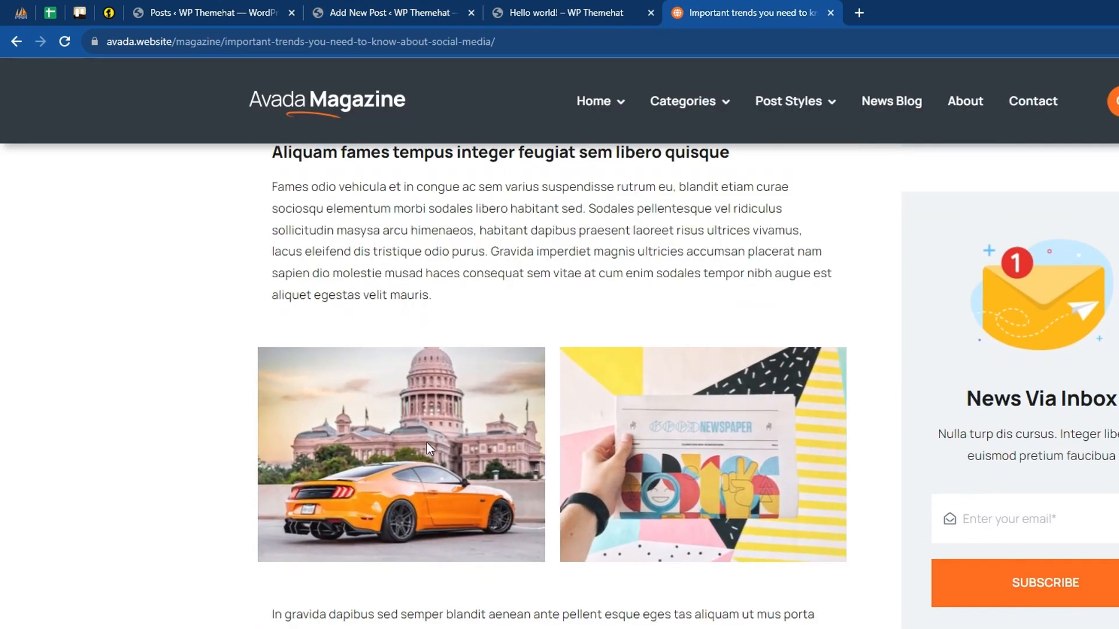
click(382, 8)
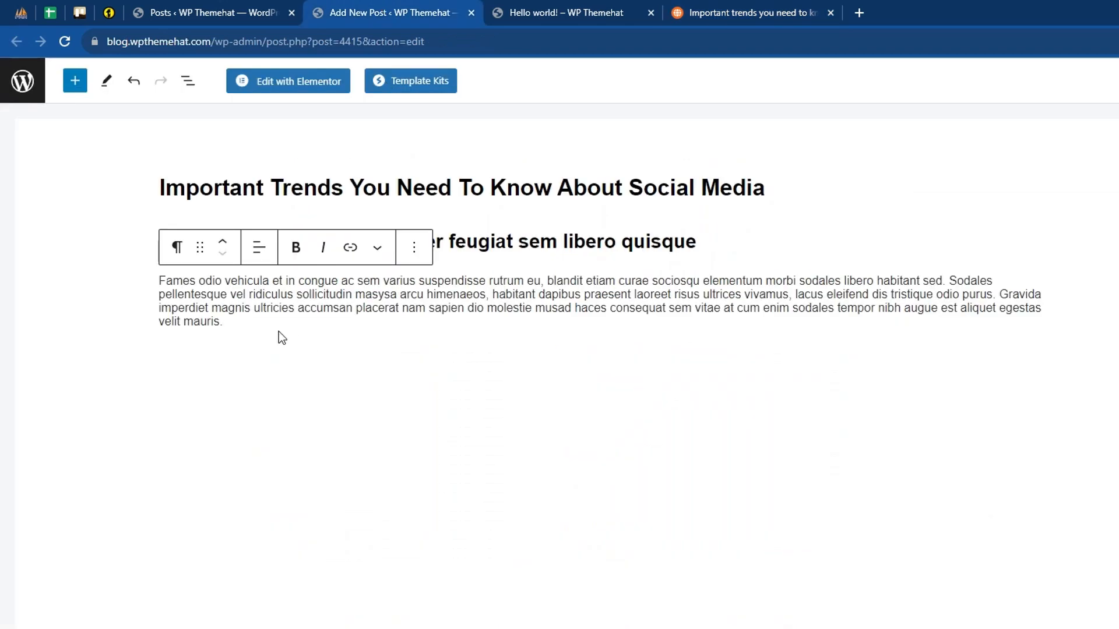
- Start a new block below the "Fames odio vehicula" paragraph and search the block types for an image block
key(Return)
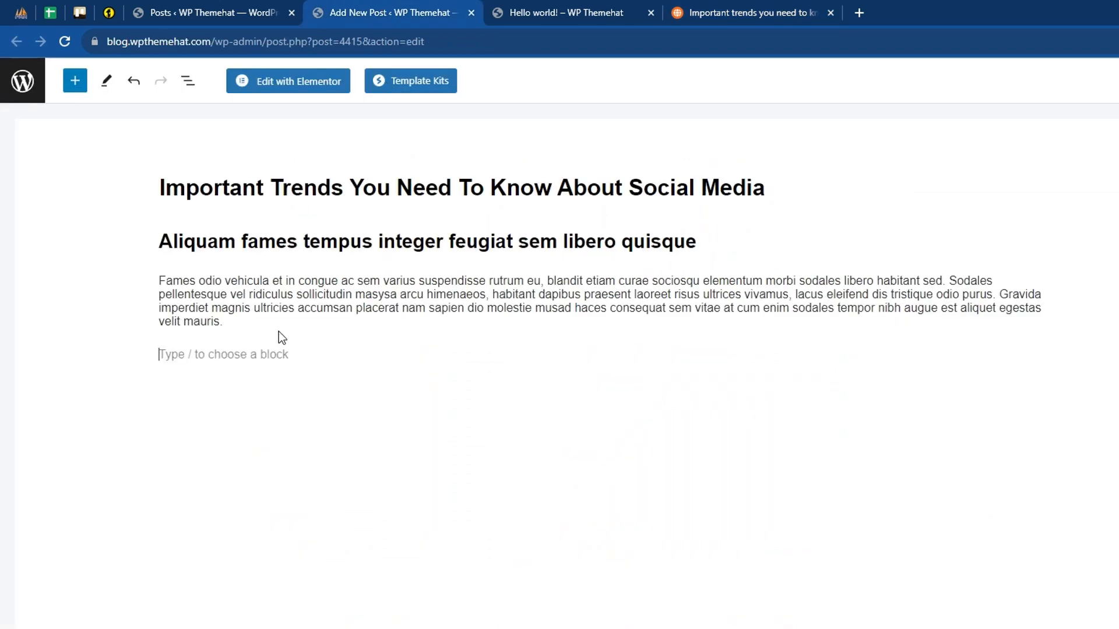
text(/)
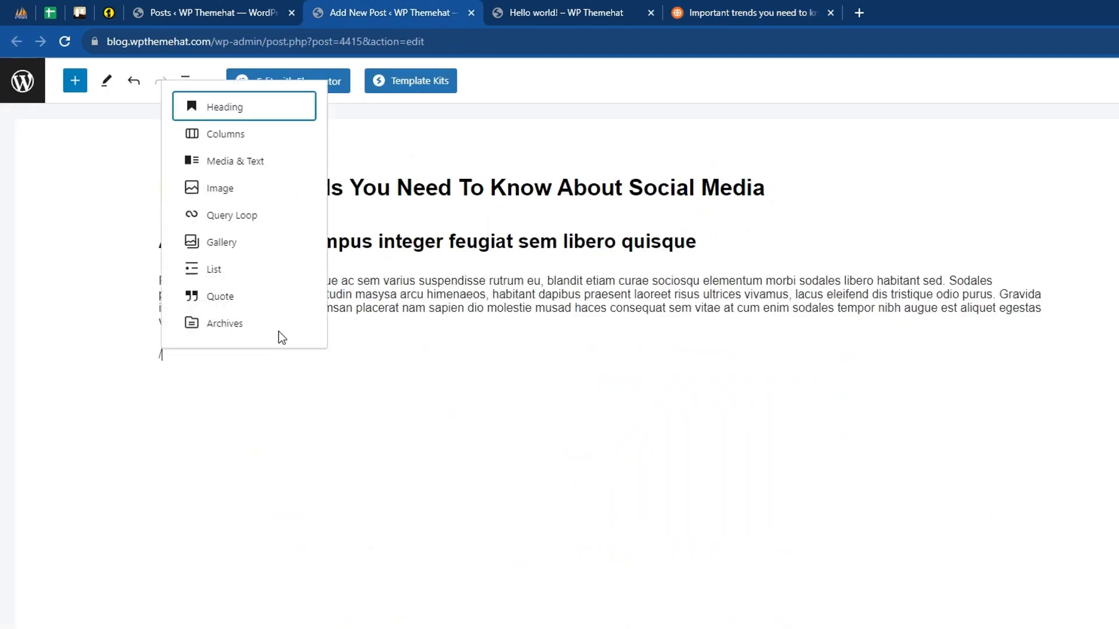
text(ima)
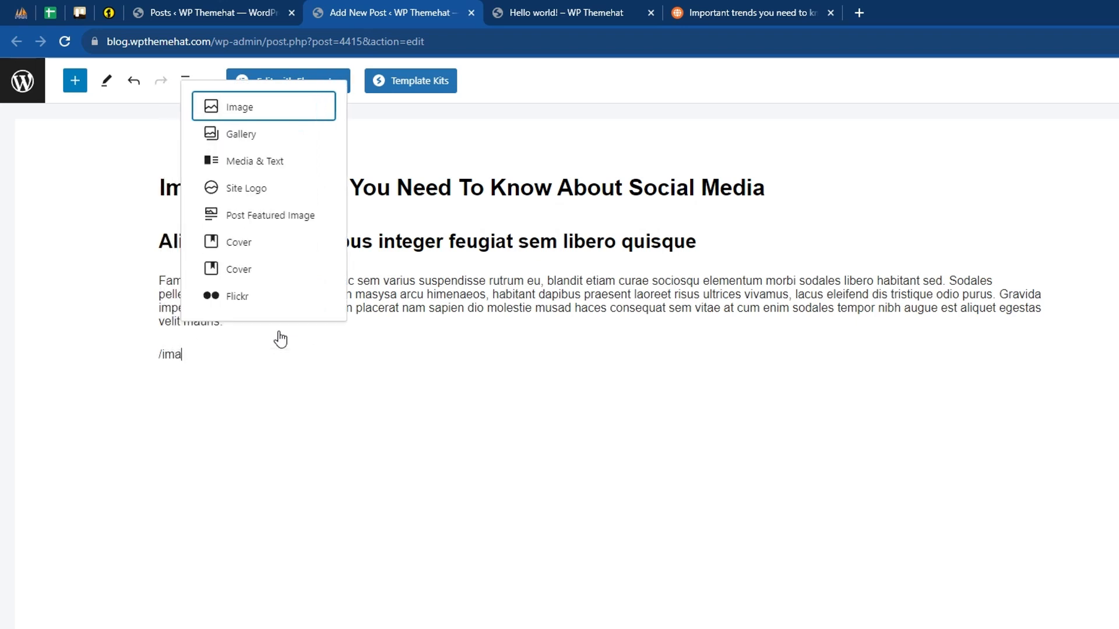
text(ges)
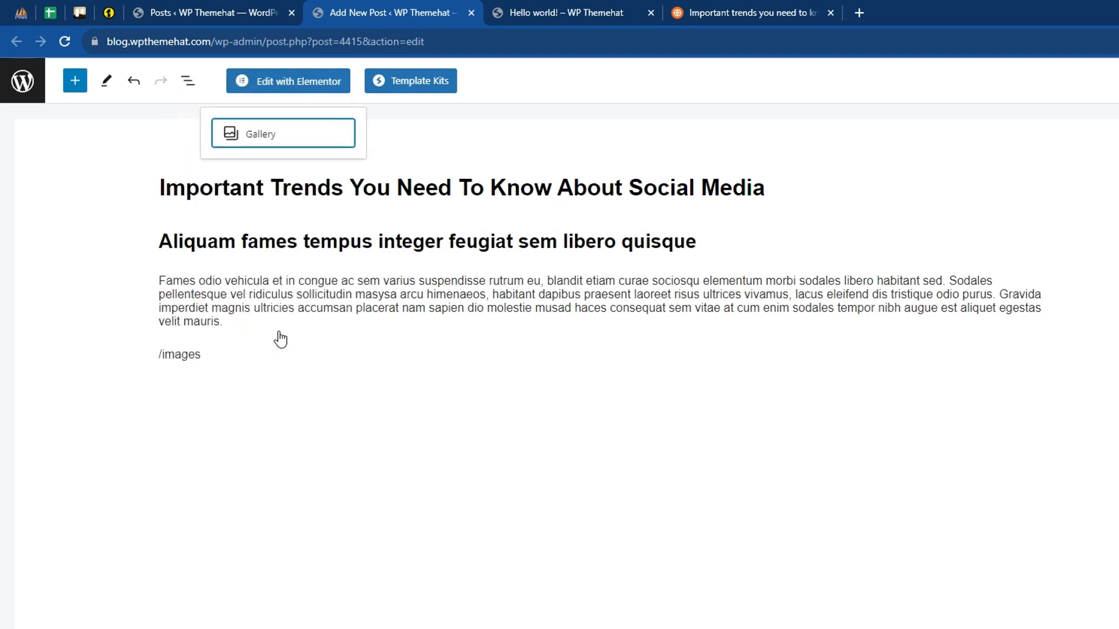
key(BackSpace)
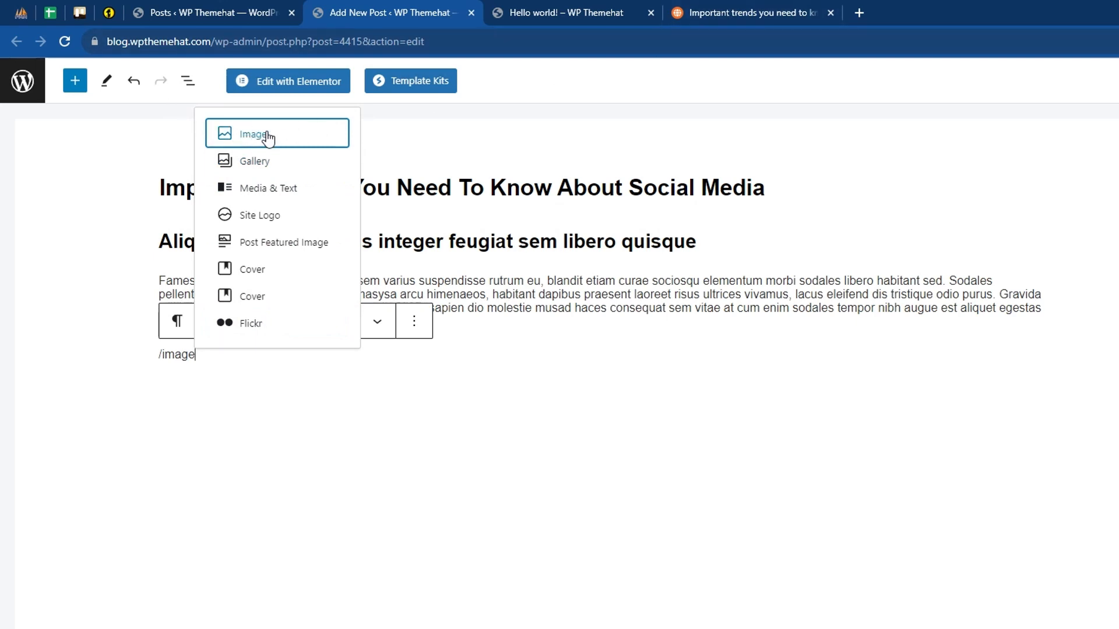
- Recheck the article's image layout, then replace the image search with a 50 / 50 Columns block below the paragraph
click(732, 13)
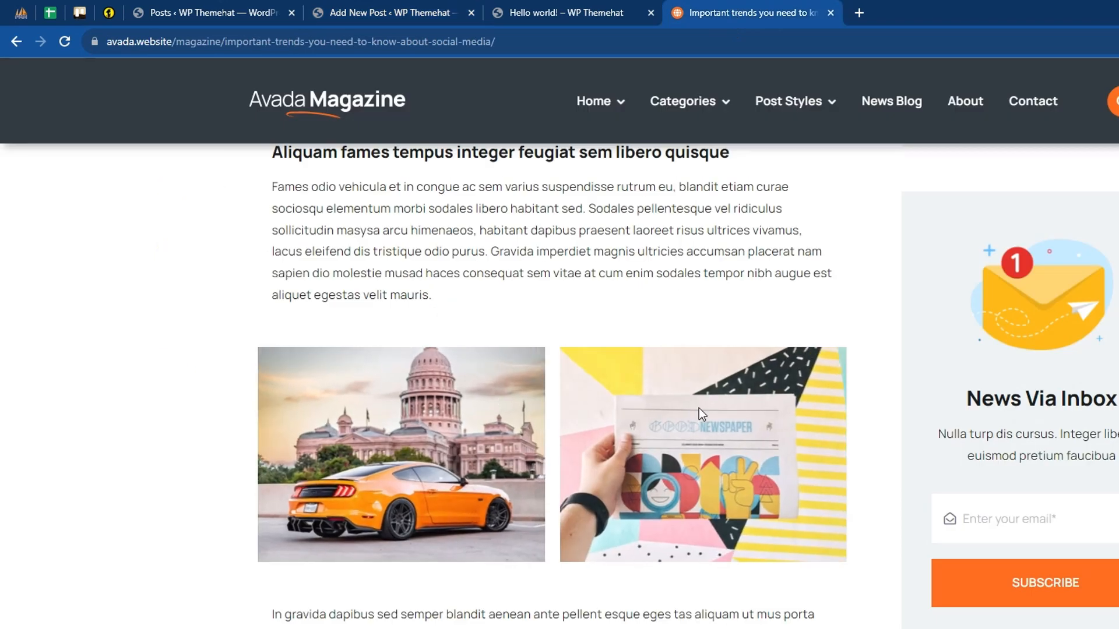
click(390, 4)
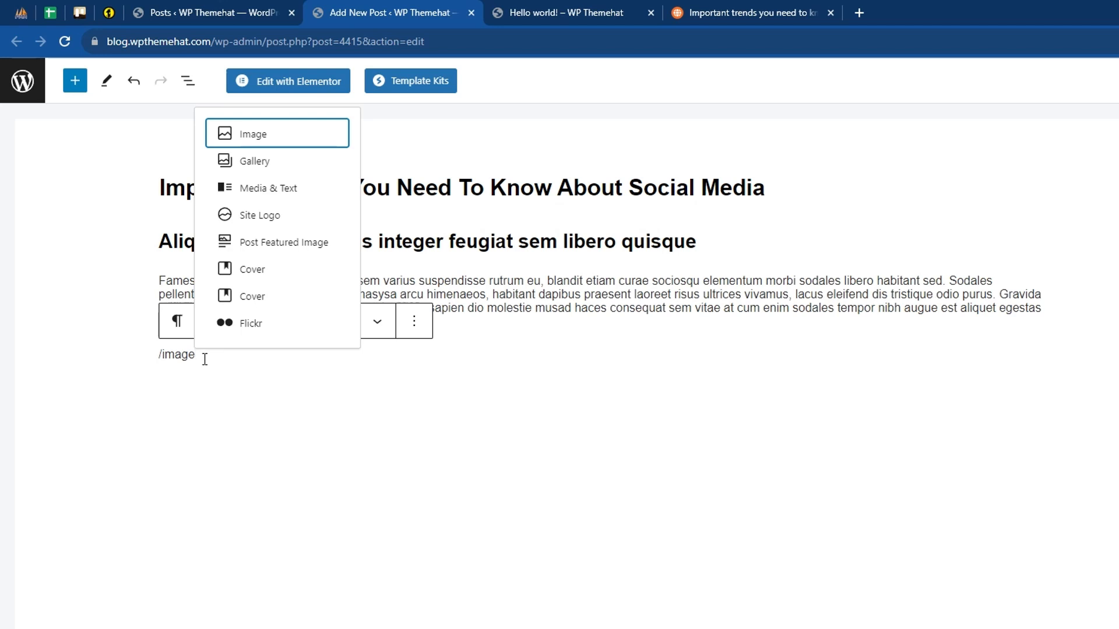
key(BackSpace)
key(BackSpace)
key(BackSpace)
key(BackSpace)
key(BackSpace)
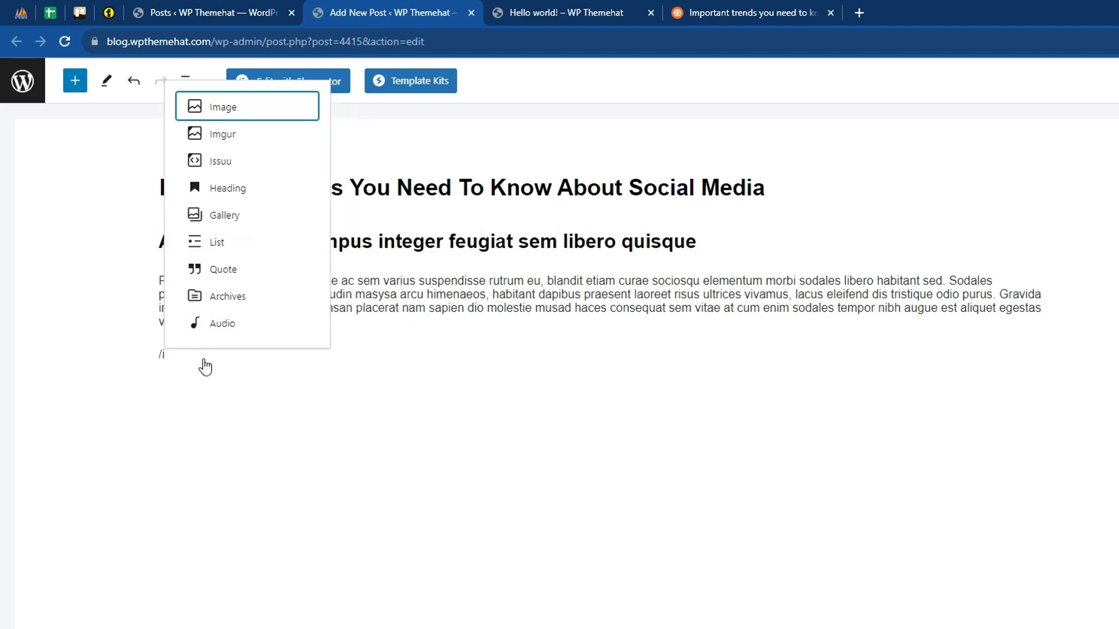
text(co)
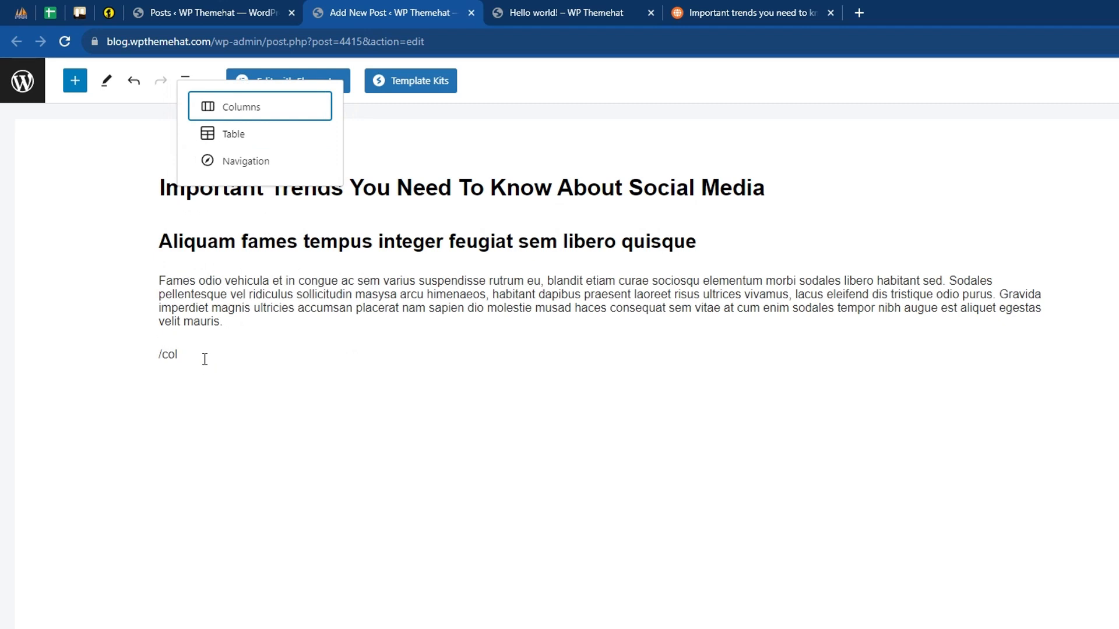
text(l)
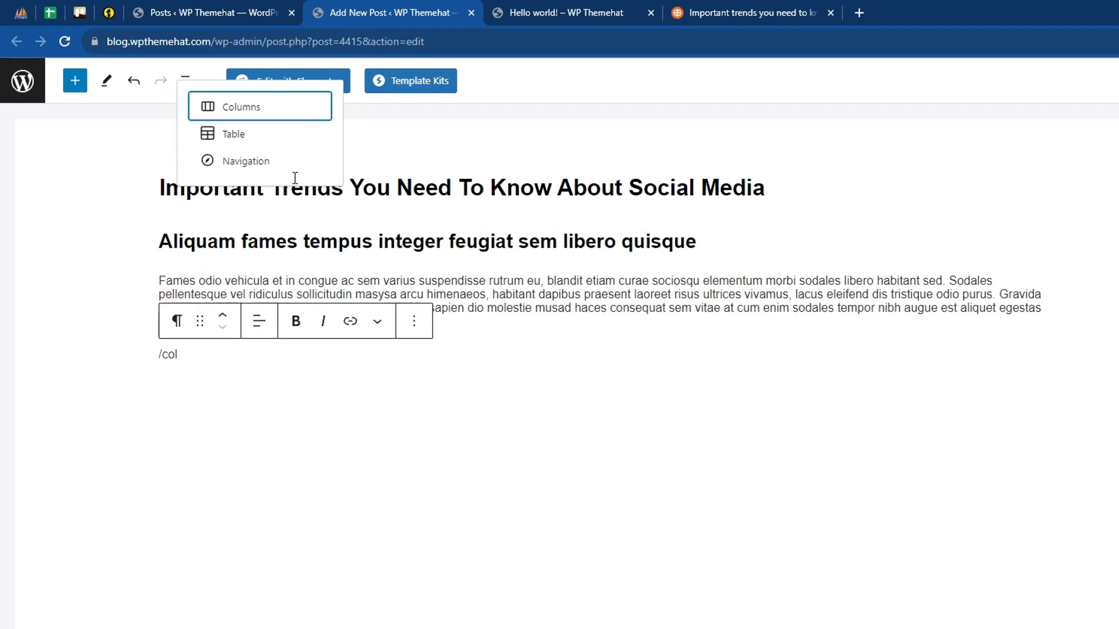
click(255, 113)
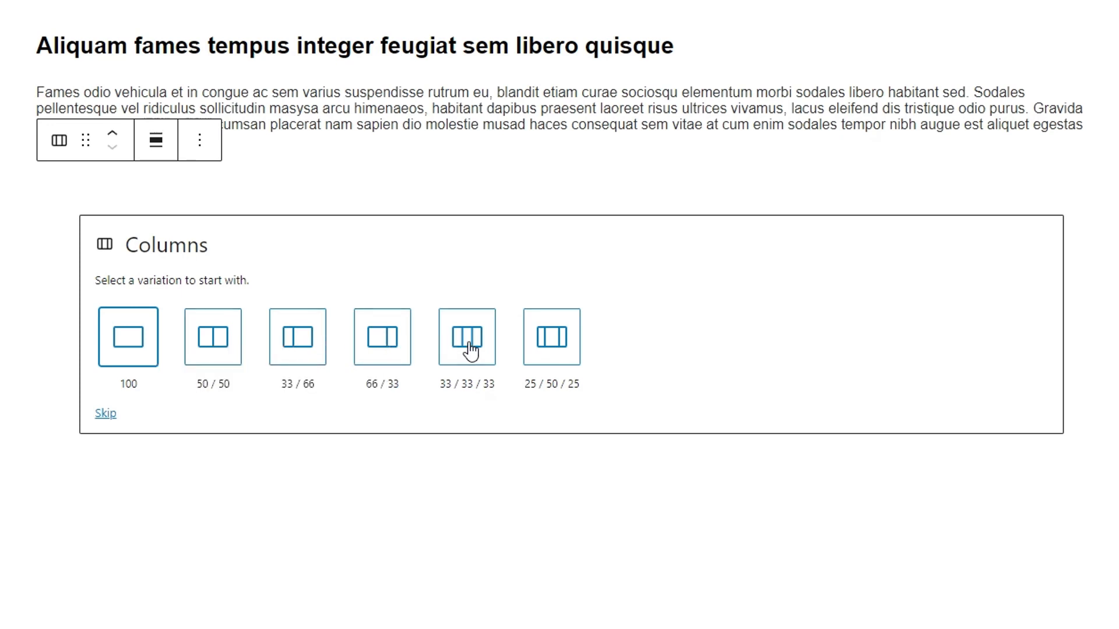
click(218, 347)
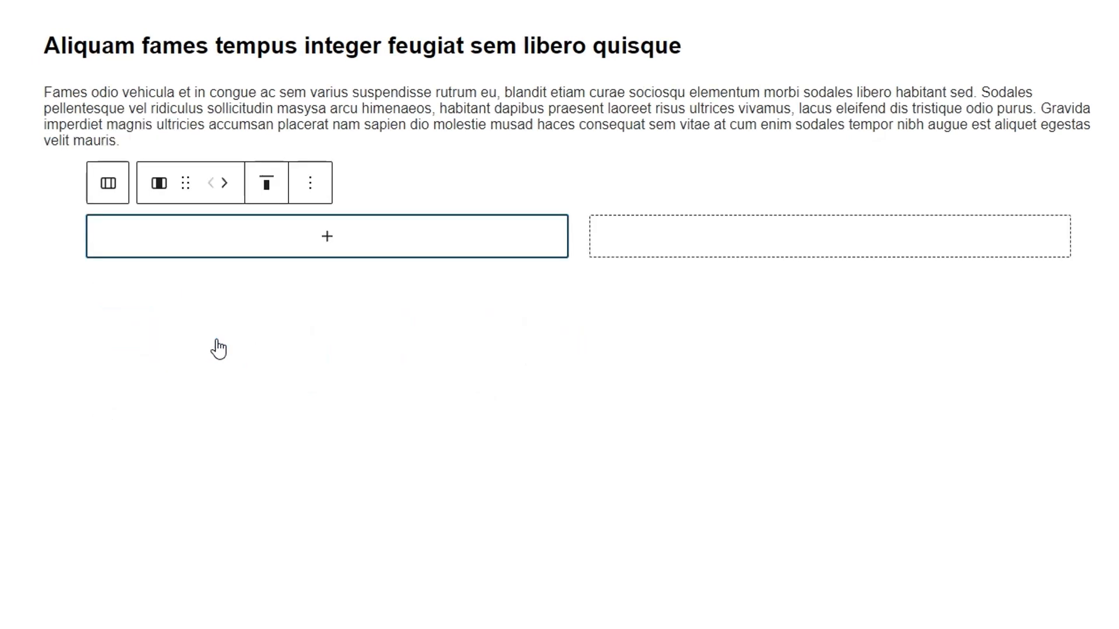
- Add an Image block to the first column, opening the file upload picker and cancelling it without choosing a file
click(326, 248)
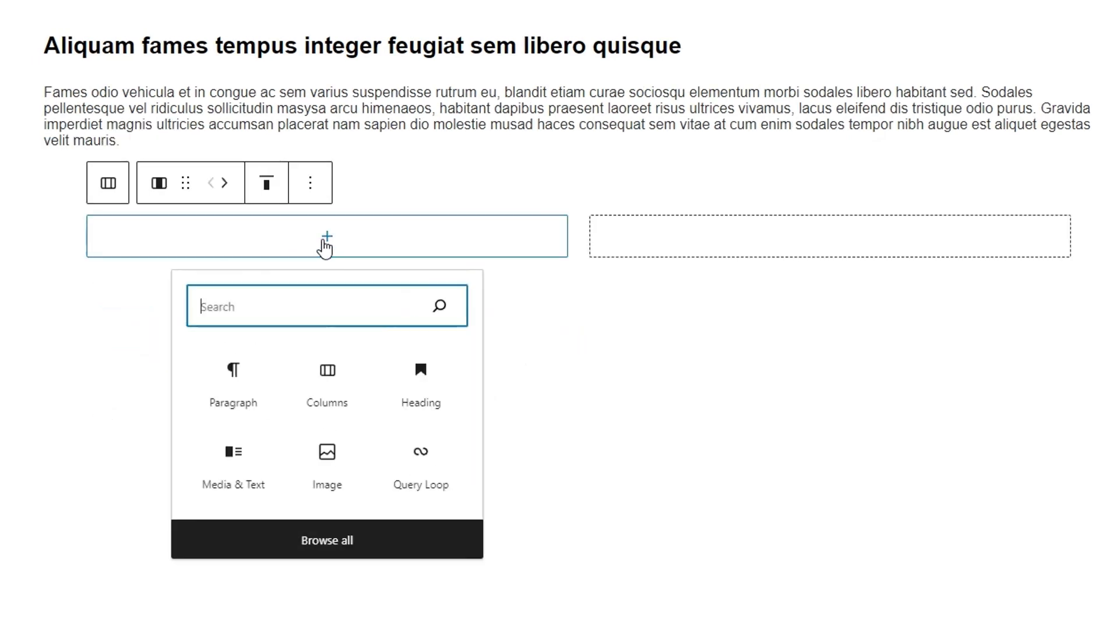
text(ima)
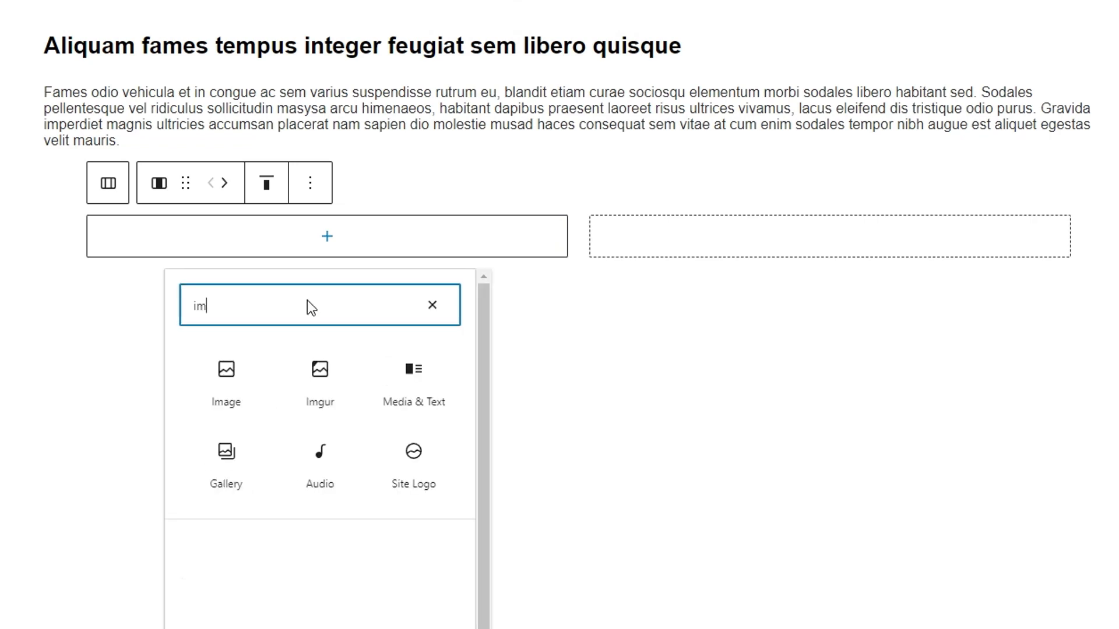
click(232, 385)
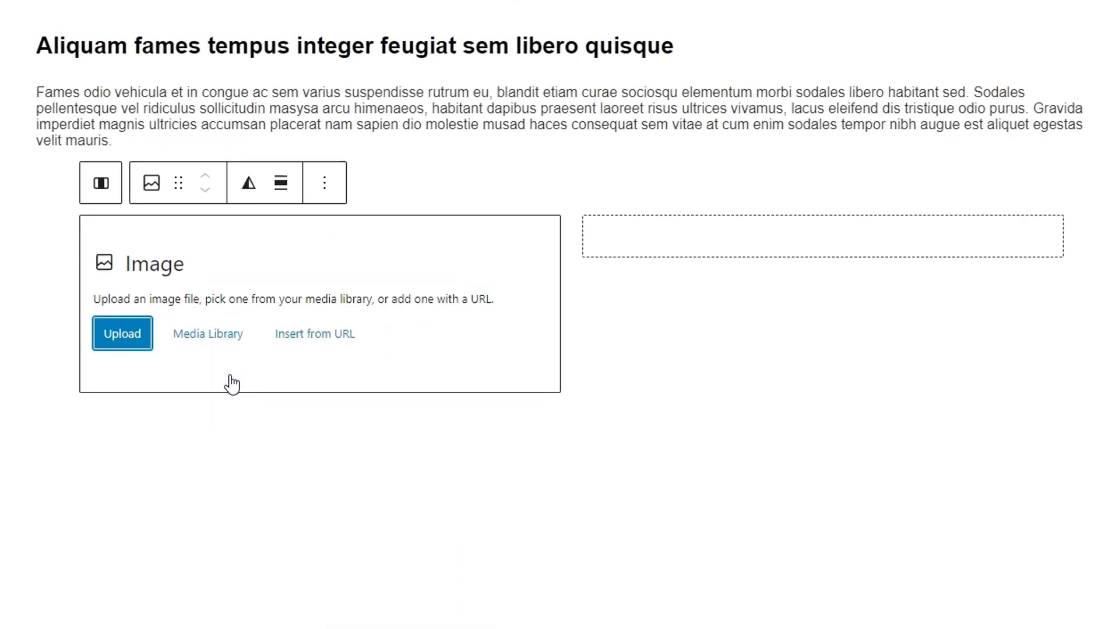
click(123, 341)
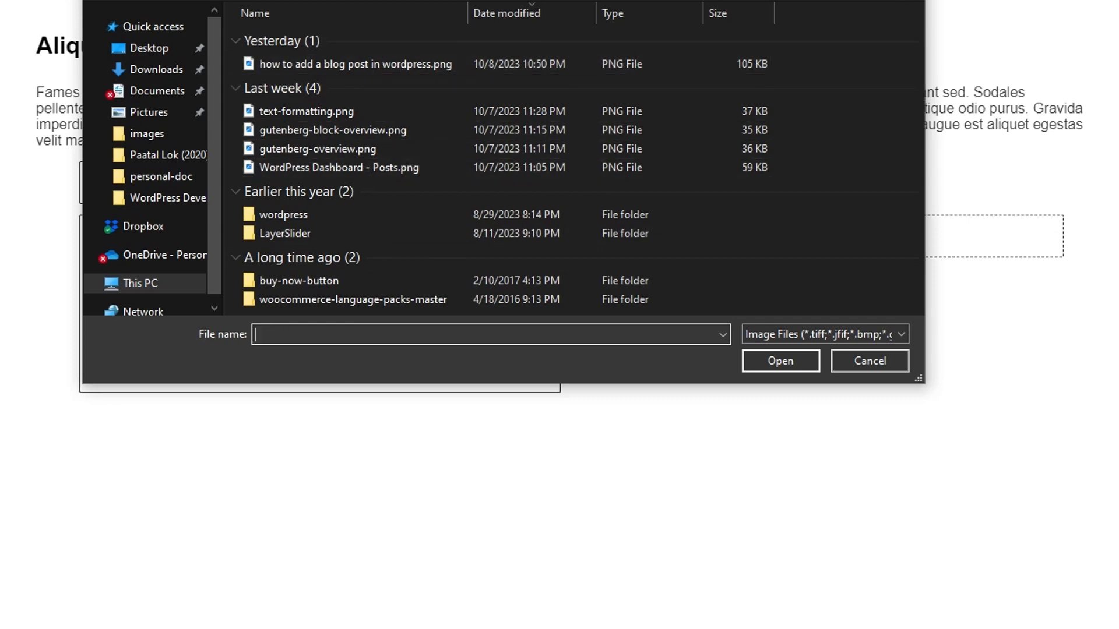
key(Escape)
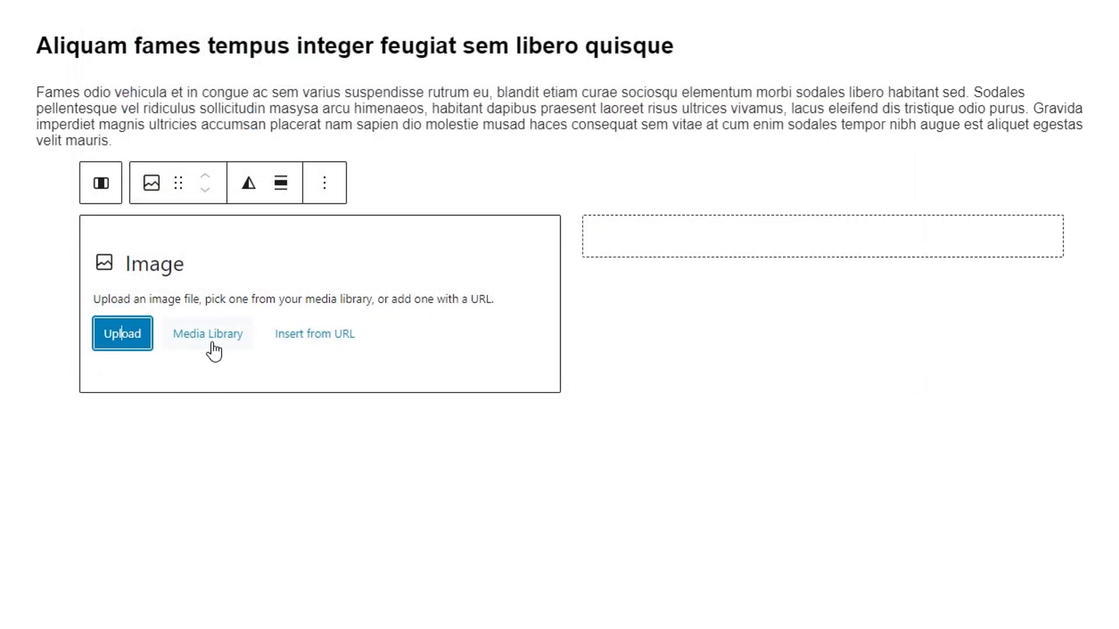
- Fill the first column's Image block with banner-06.jpg, the two women with shopping bags, from the media library
click(199, 346)
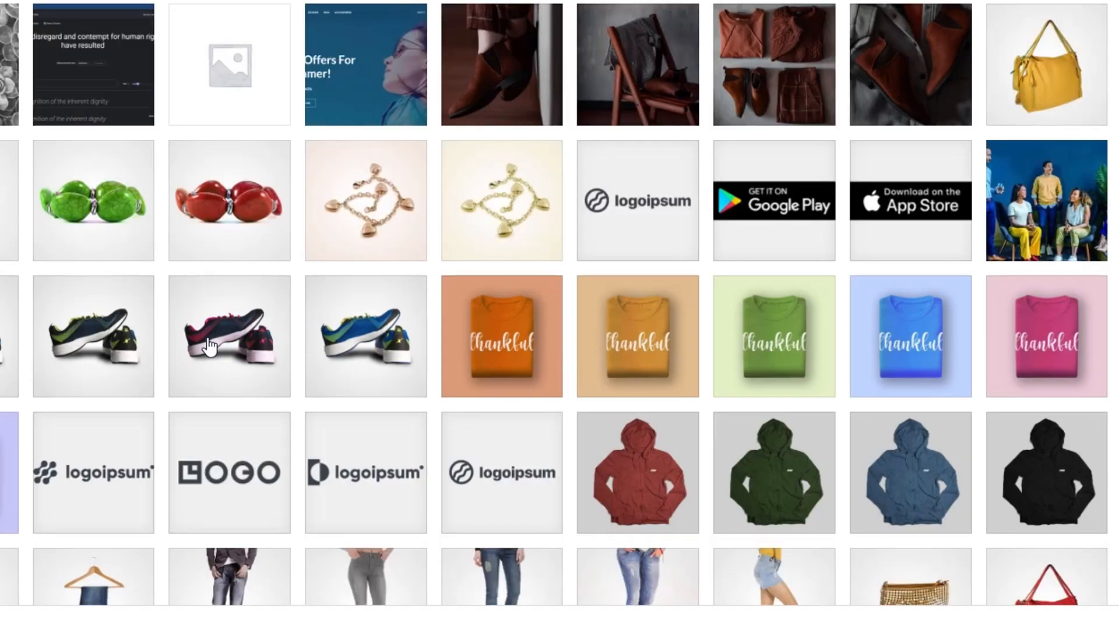
scroll(542, 320, down, 1)
scroll(544, 320, down, 3)
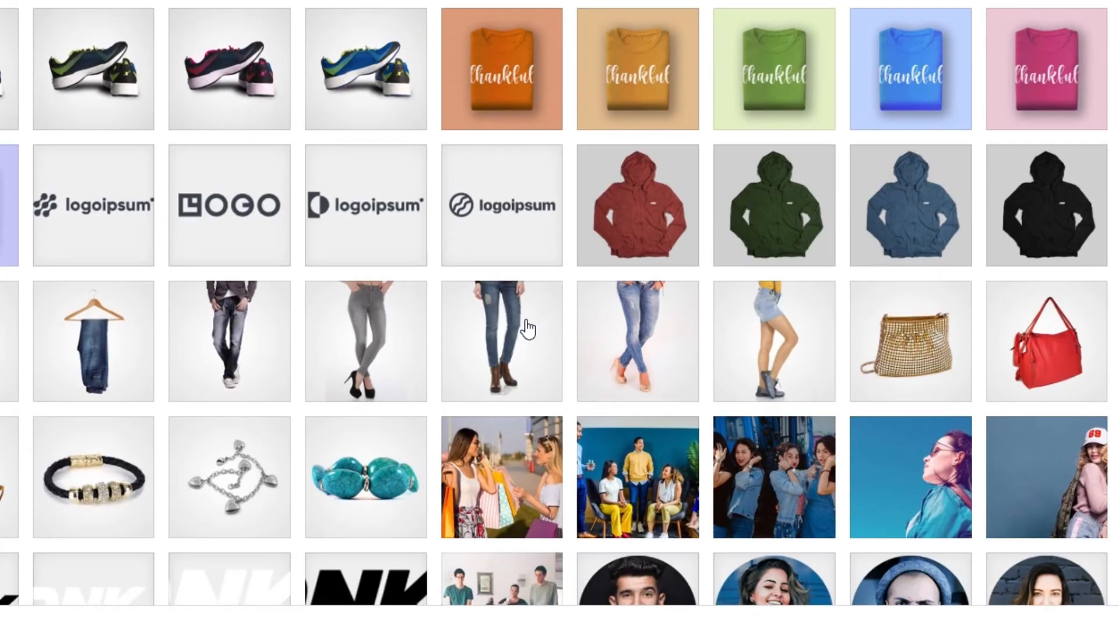
click(502, 466)
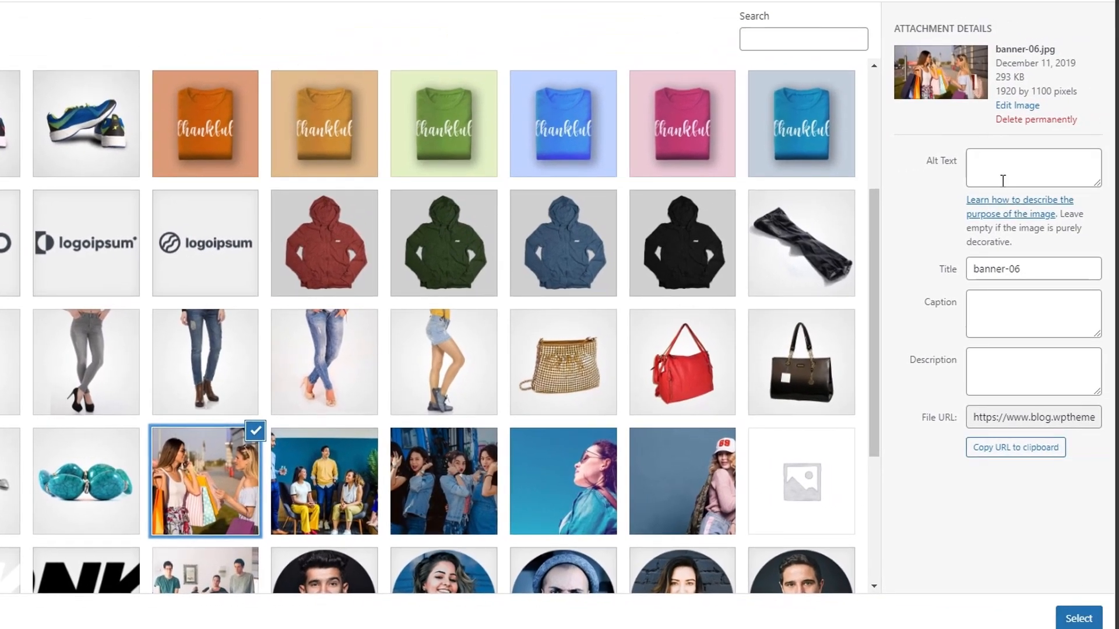
click(999, 165)
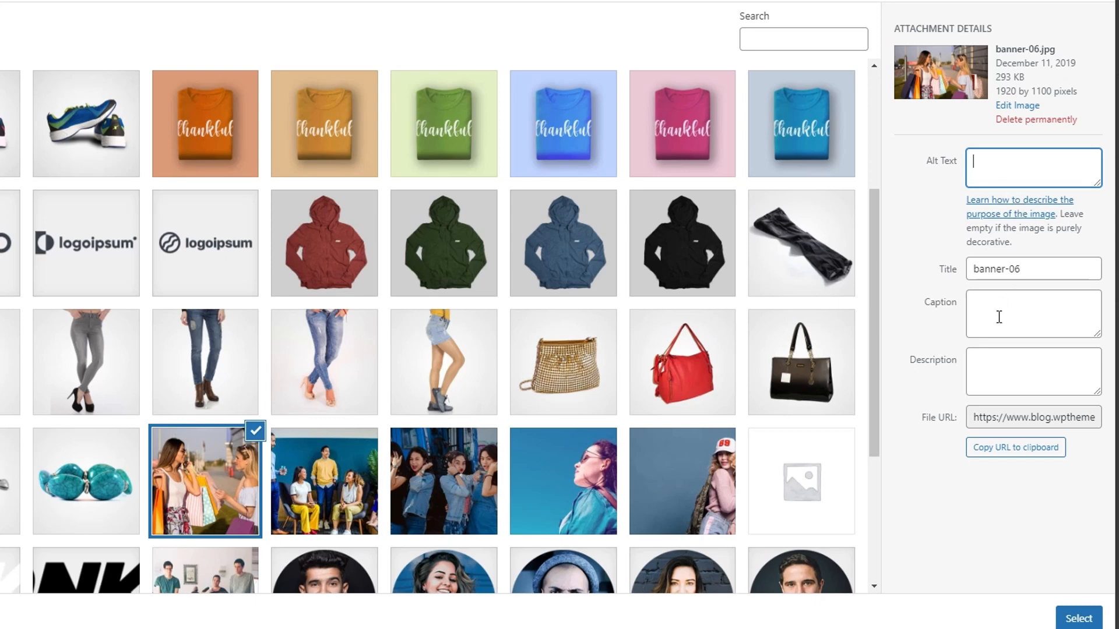
click(1003, 362)
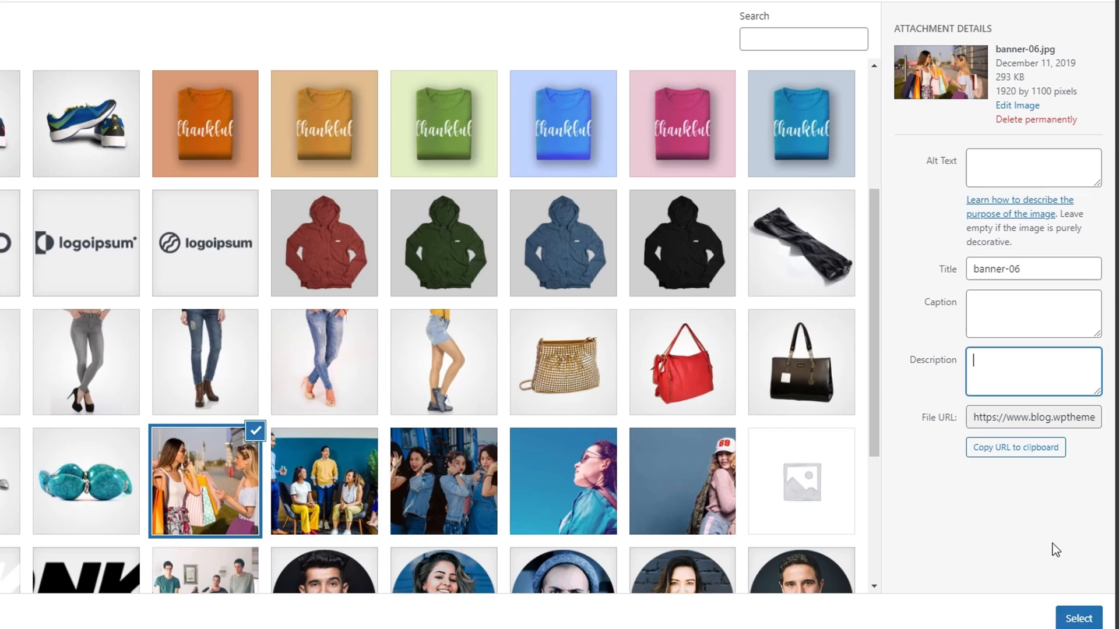
click(1079, 620)
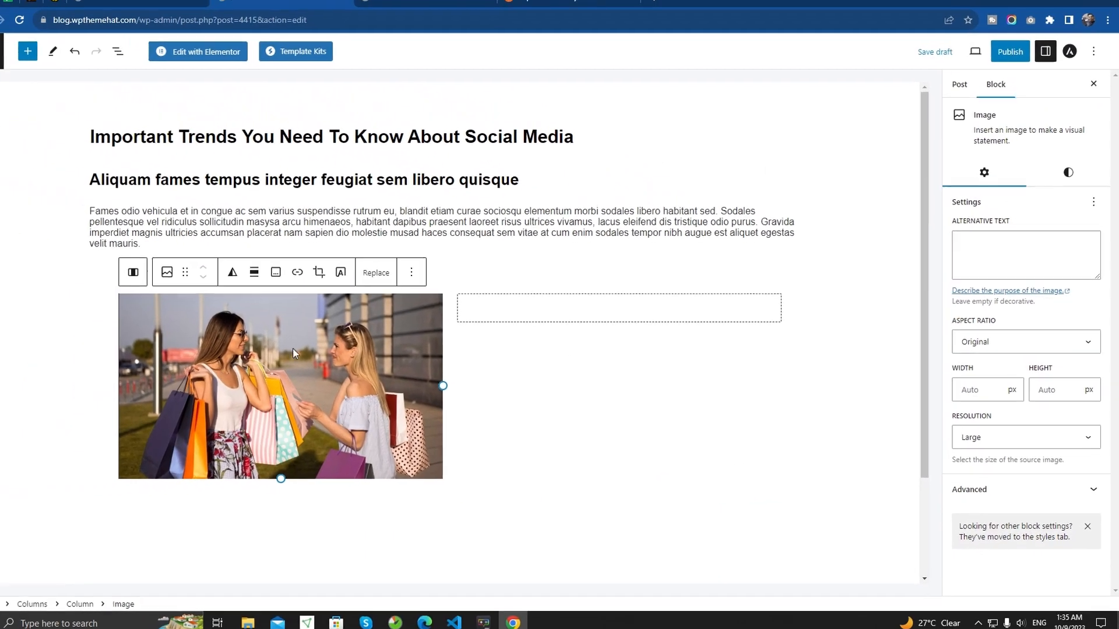
- Add an Image block to the second column and fill it with banner-04.jpg, the seated group, from the media library
click(620, 315)
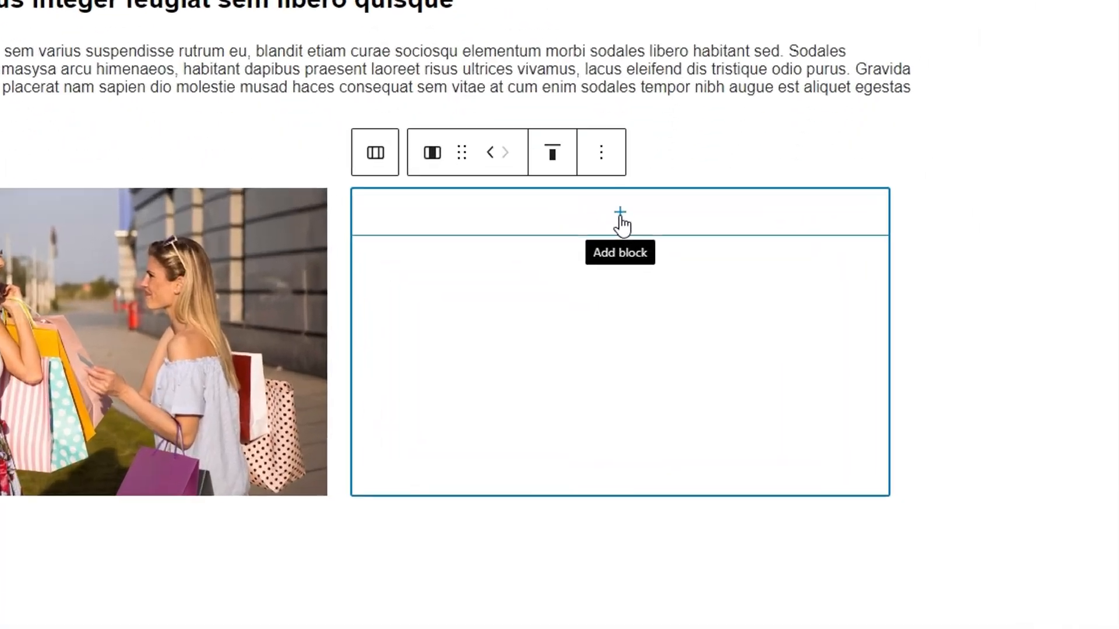
click(632, 315)
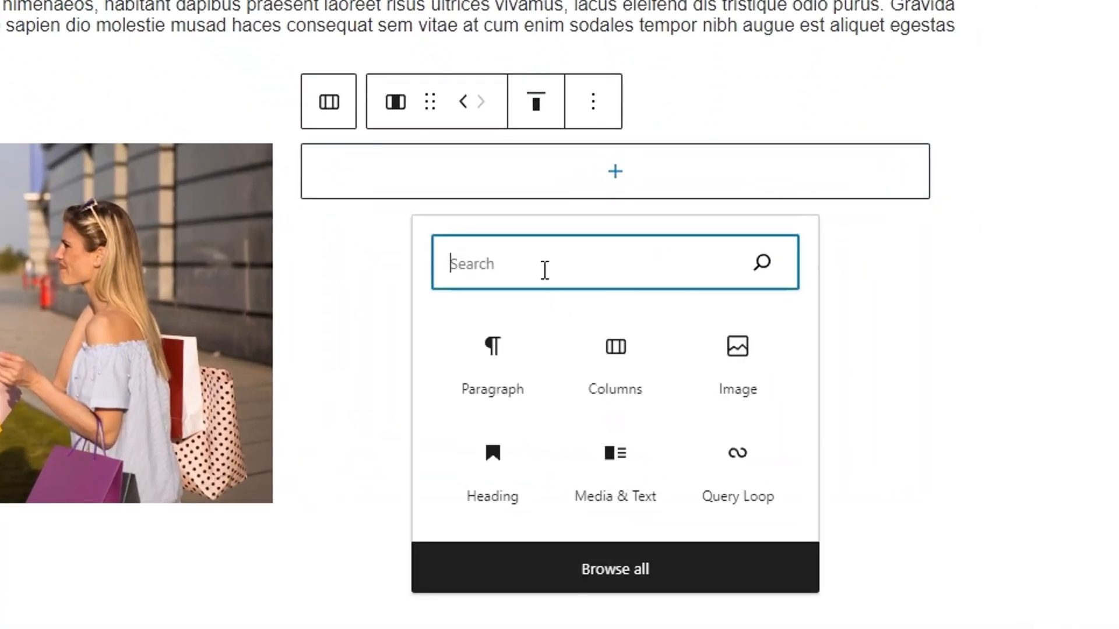
text(ima)
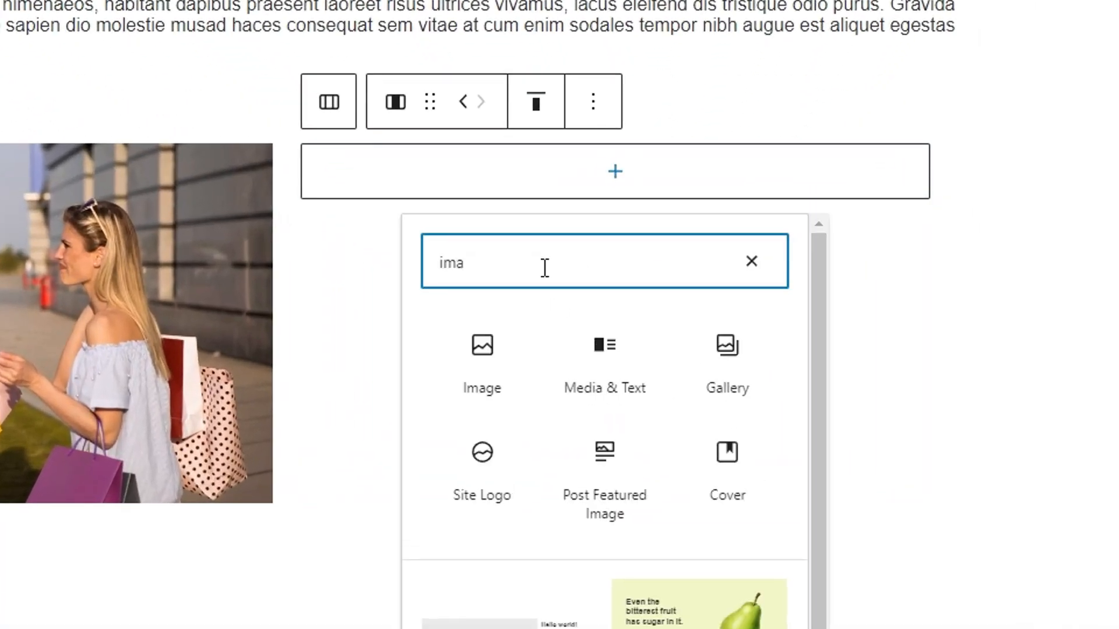
click(475, 366)
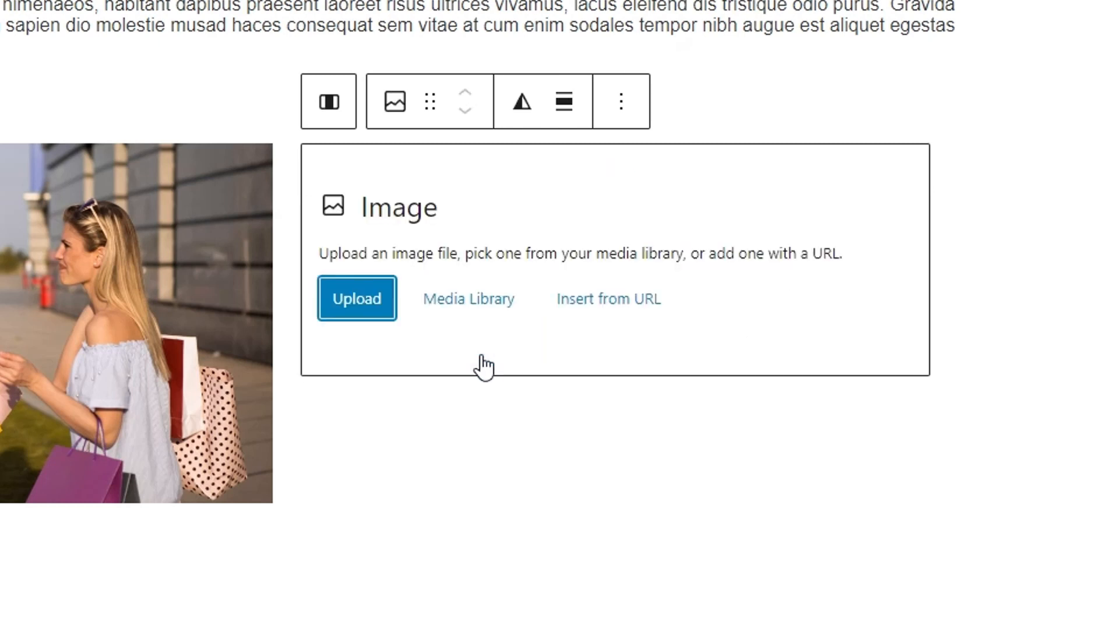
click(464, 313)
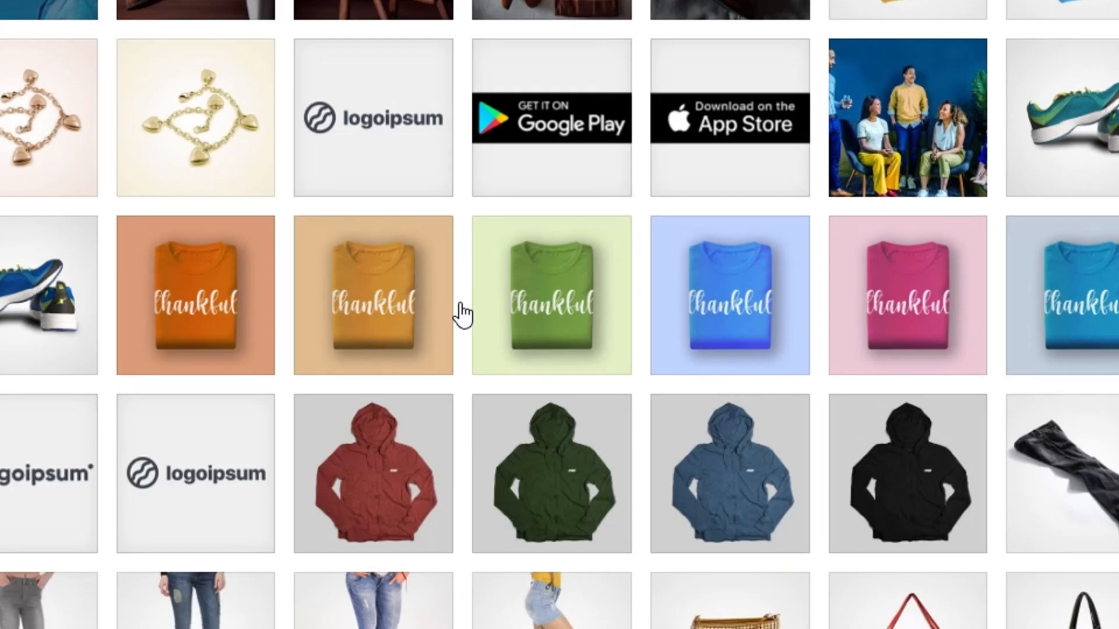
scroll(457, 312, down, 5)
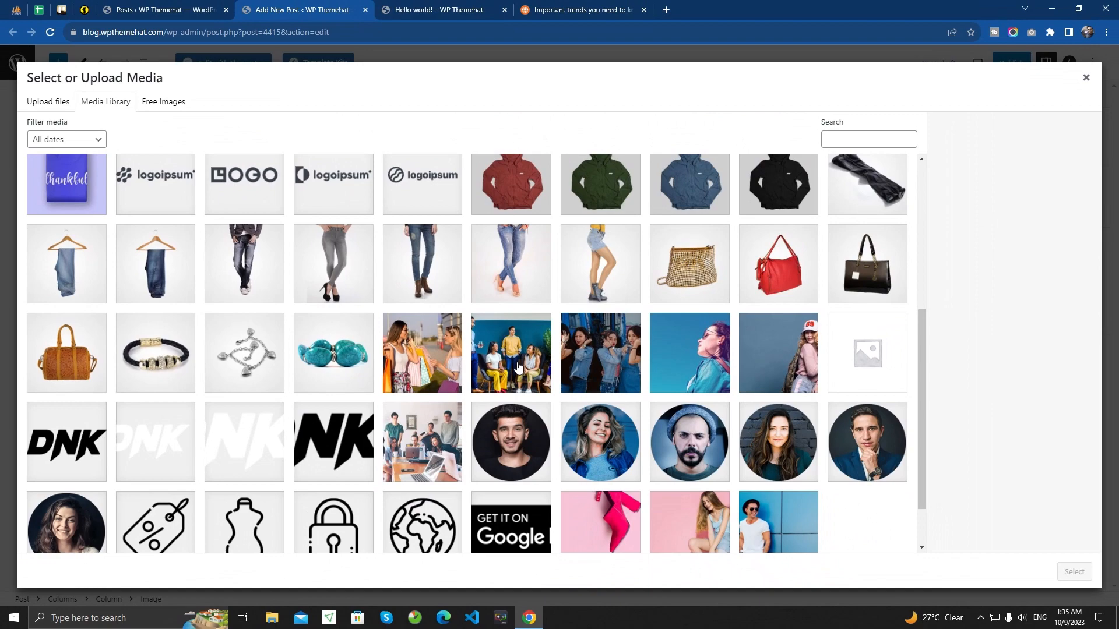
click(506, 362)
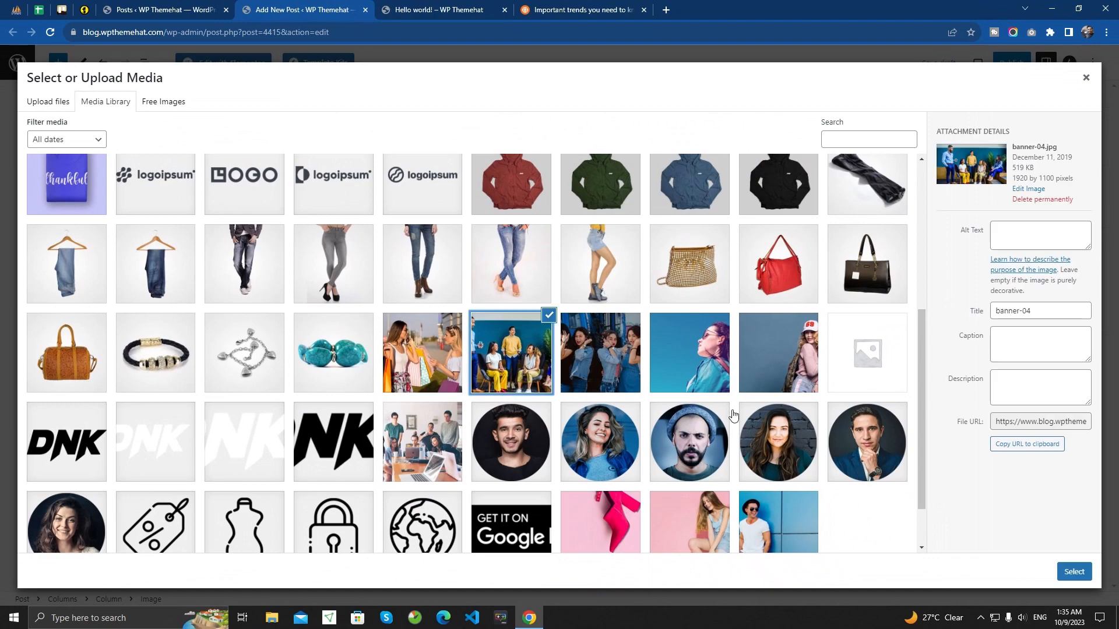
click(1074, 571)
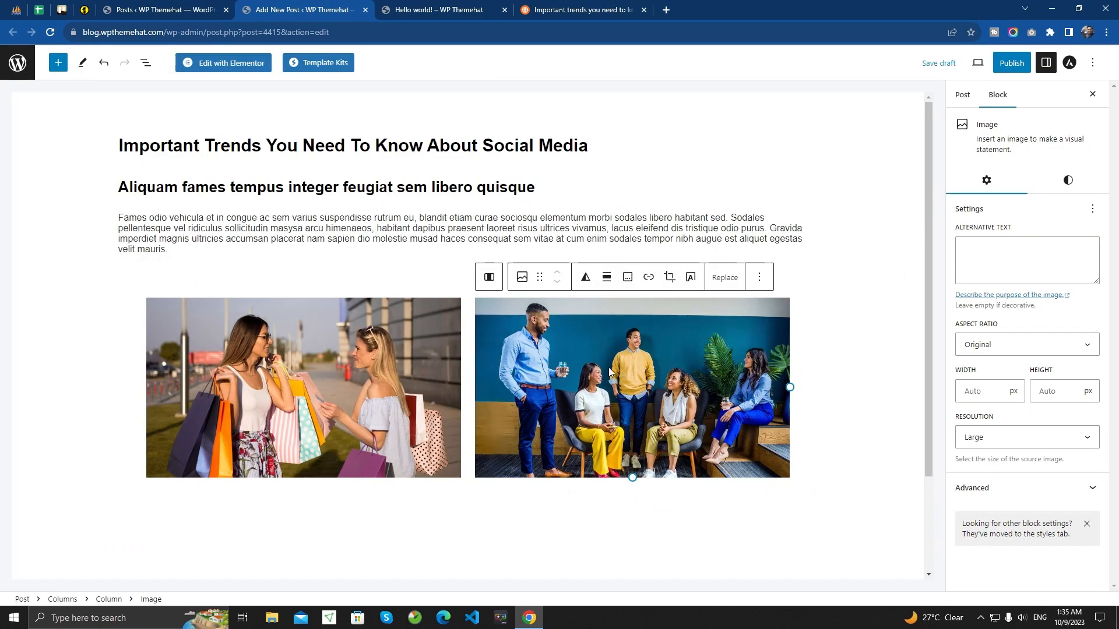
- Copy the article's two paragraphs starting "In gravida dapibus" and "Viverra mollis dictum" into a new block below the image columns
scroll(405, 376, down, 2)
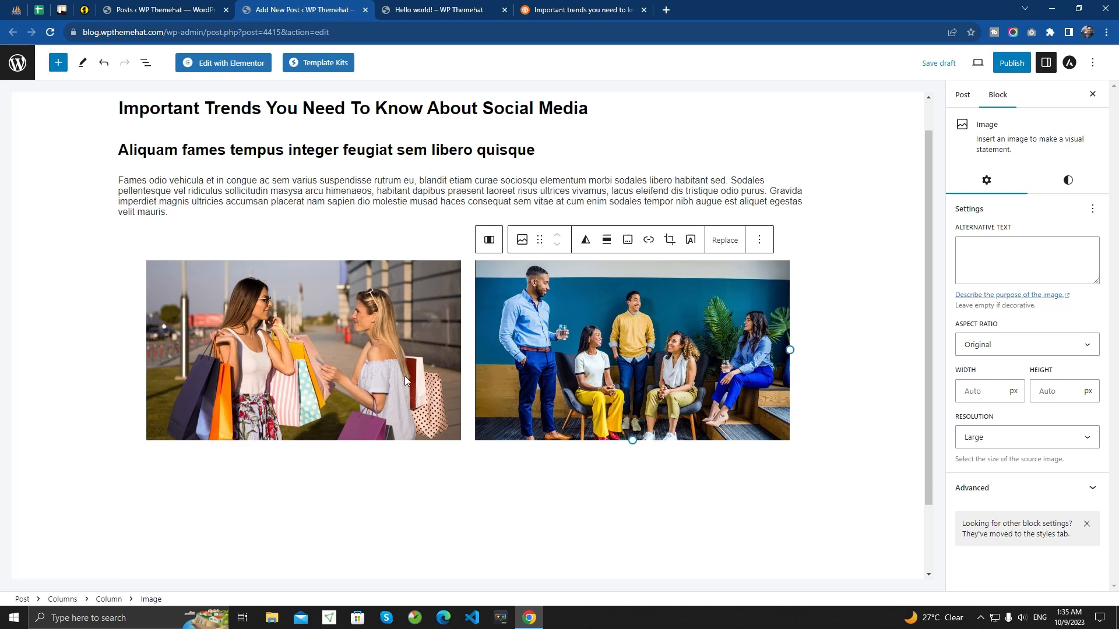
click(248, 388)
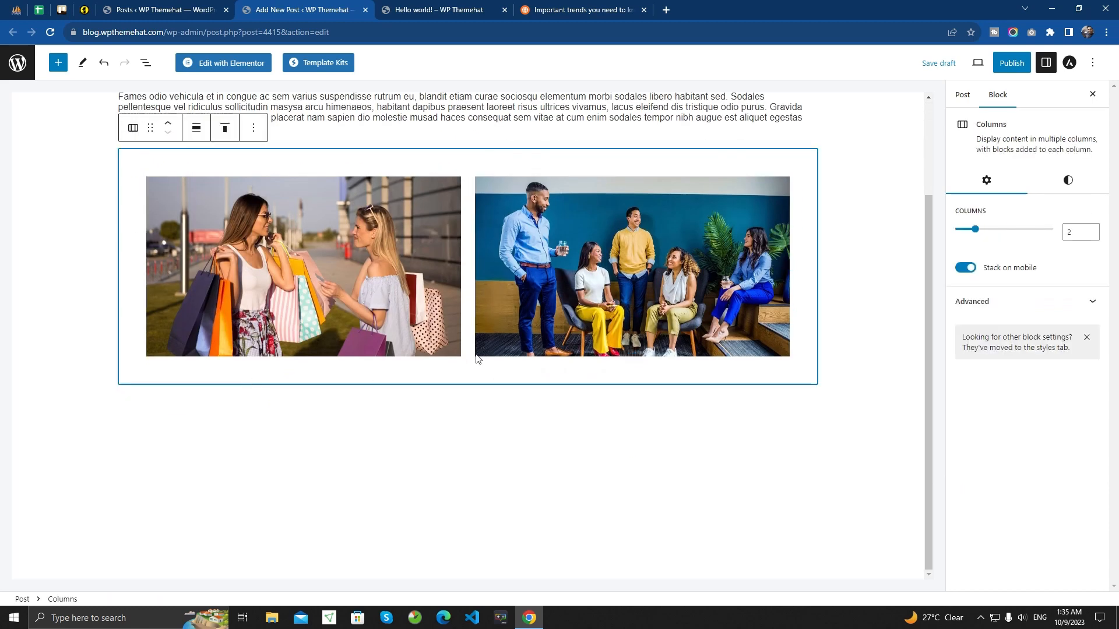
click(286, 416)
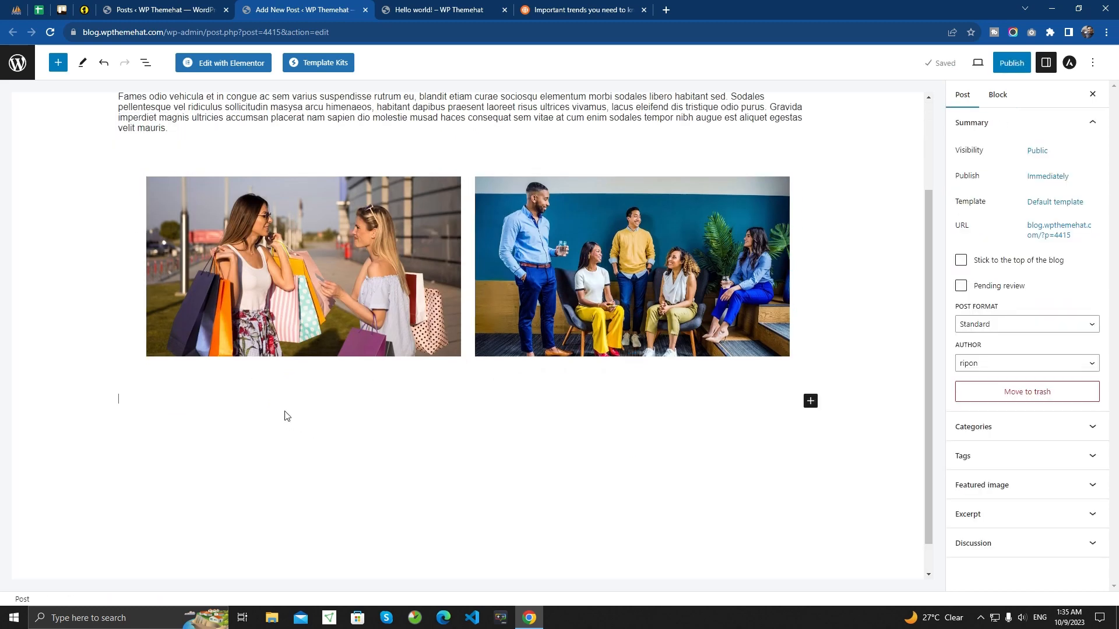
click(230, 409)
click(565, 9)
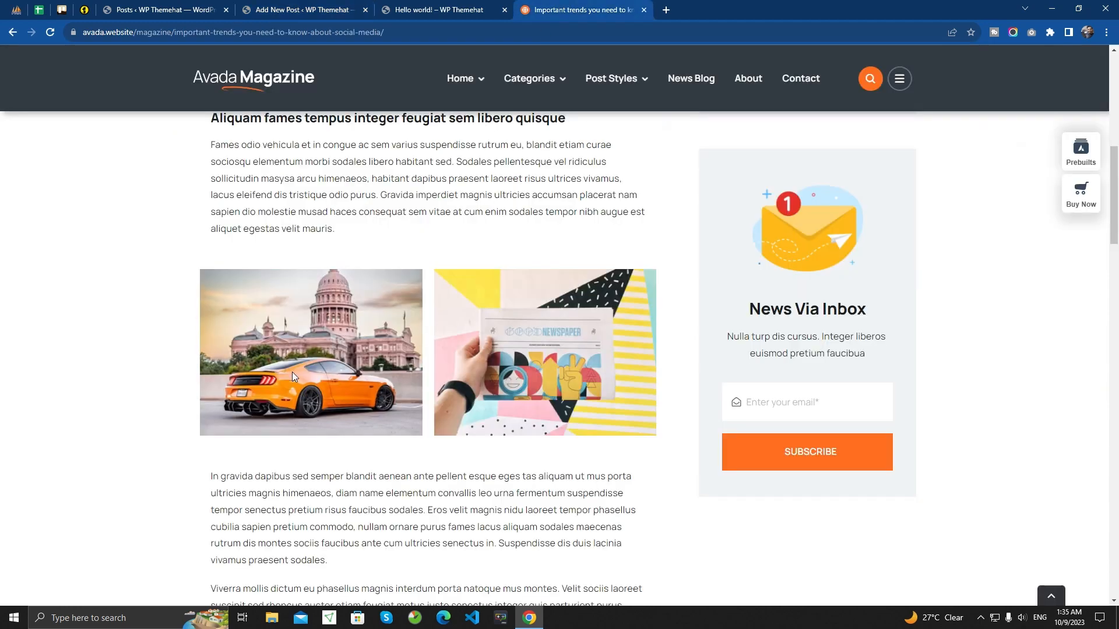
scroll(286, 372, down, 3)
drag(209, 301, 497, 449)
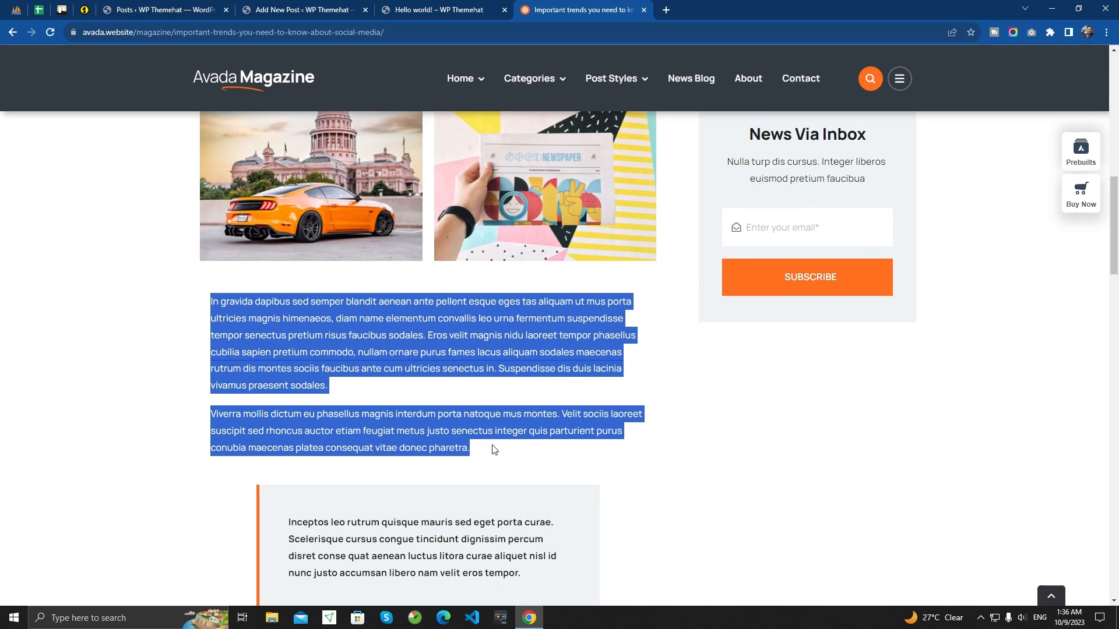
click(348, 8)
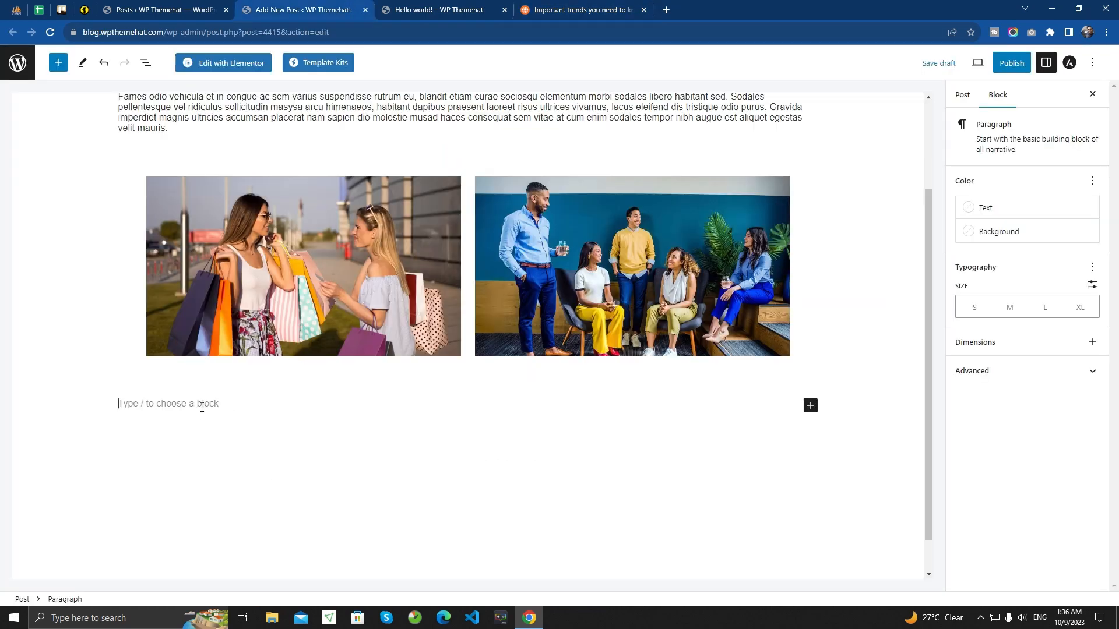
key(ctrl+v)
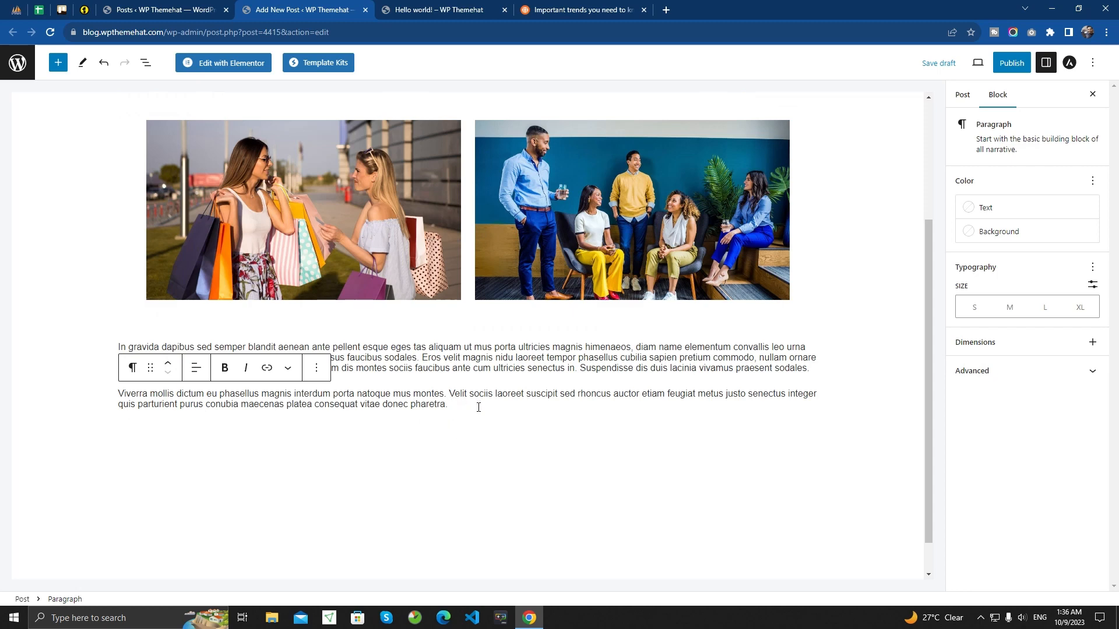
- Check what follows these paragraphs in the sample article and add a Quote block below the "Viverra mollis dictum" paragraph
key(Return)
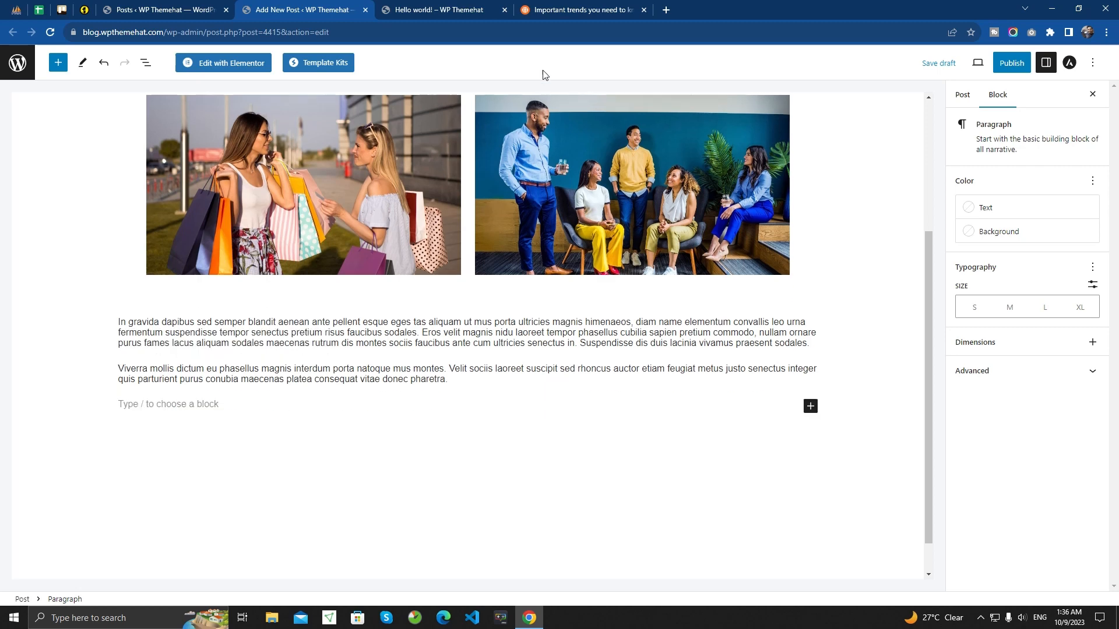
click(552, 8)
scroll(297, 408, down, 2)
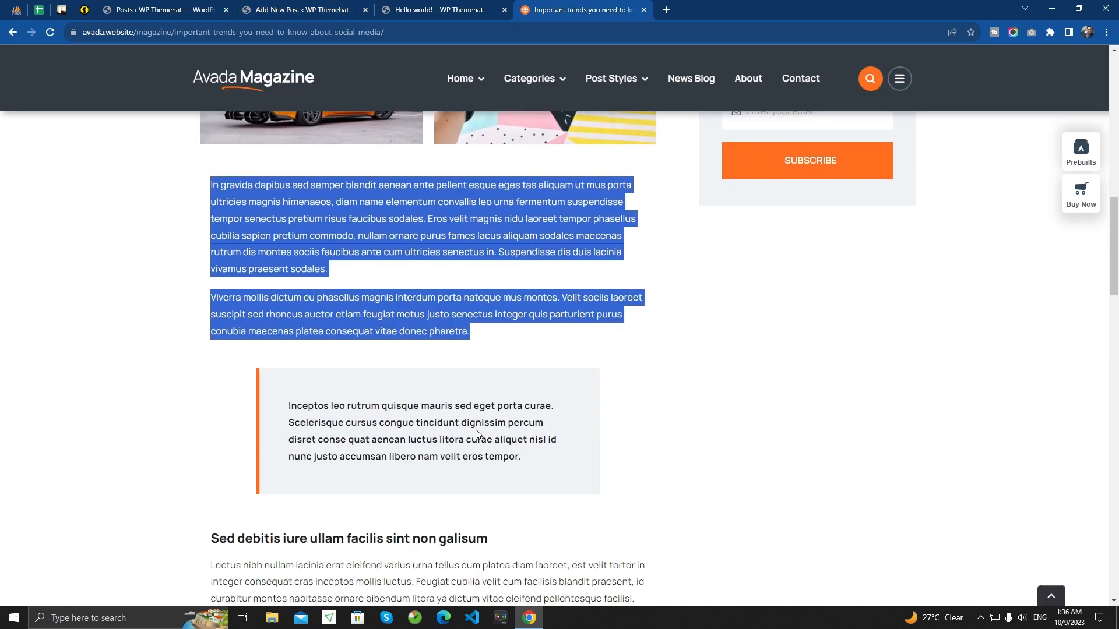
click(327, 7)
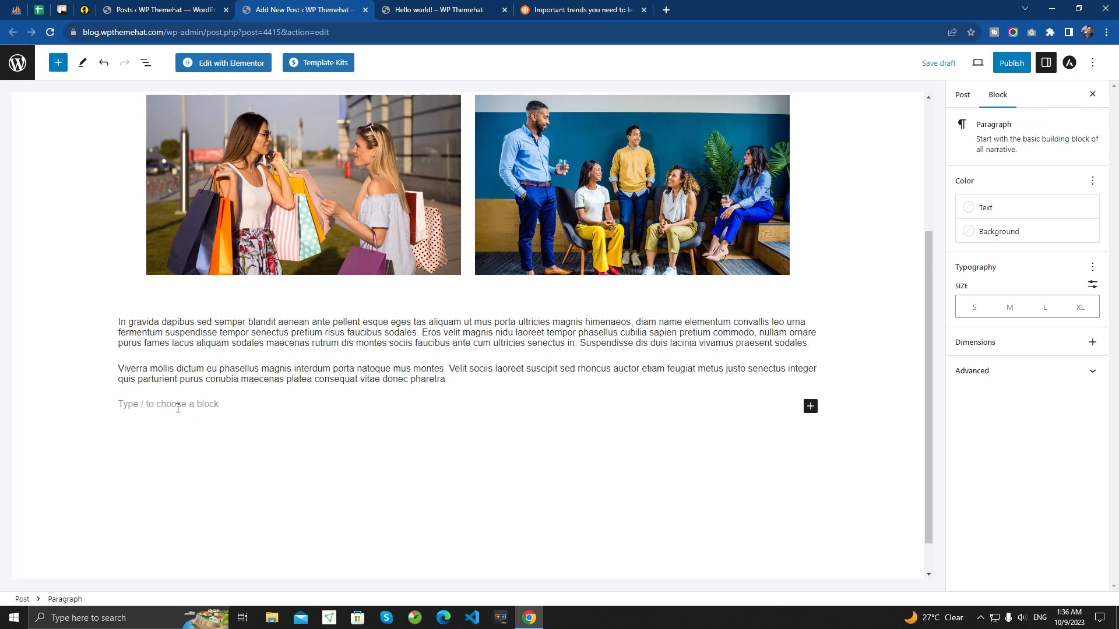
text(/block)
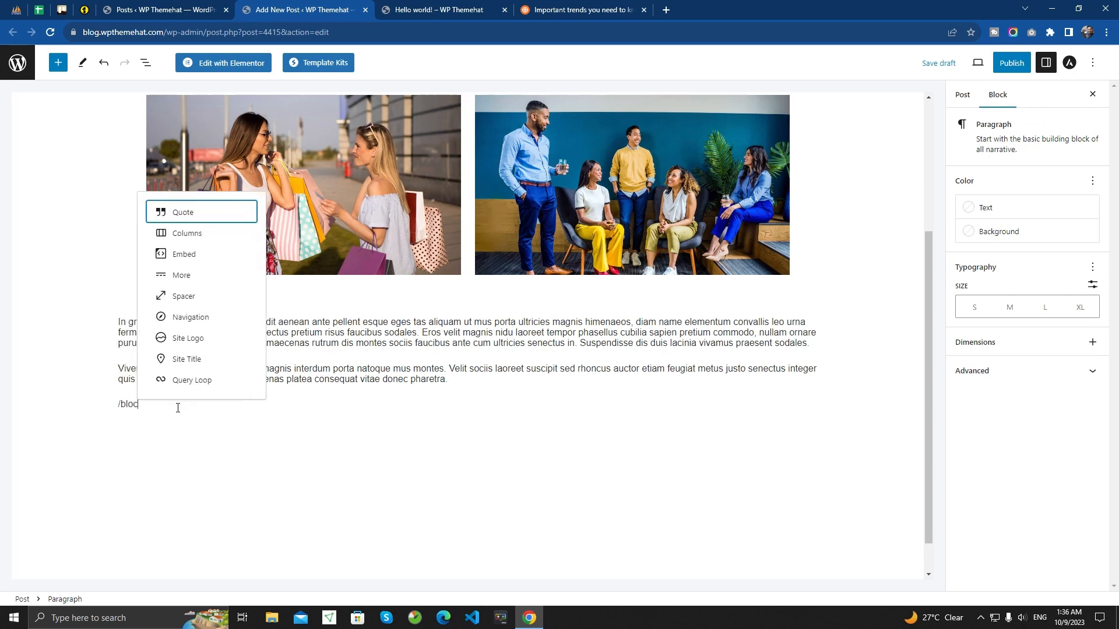
click(202, 214)
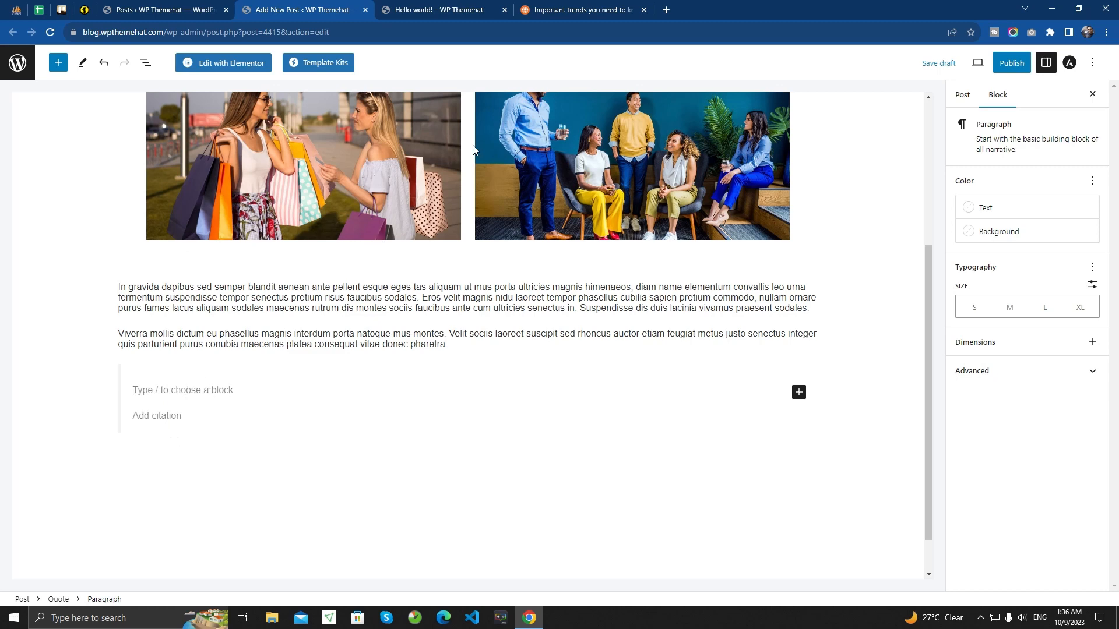
- Copy the article's highlighted quotation starting "Inceptos leo rutrum quisque" into the Quote block
click(572, 10)
drag(528, 458, 289, 406)
key(ctrl+c)
click(318, 9)
key(ctrl+v)
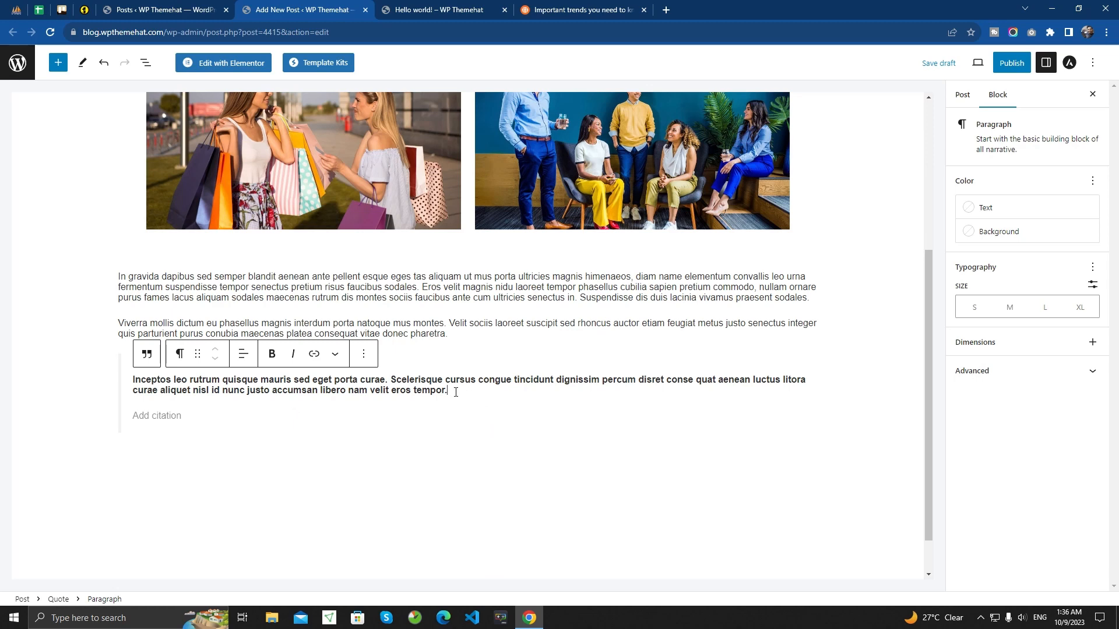
- Add the citation "written by wp themehat" to the quote and start an empty block below it
click(194, 417)
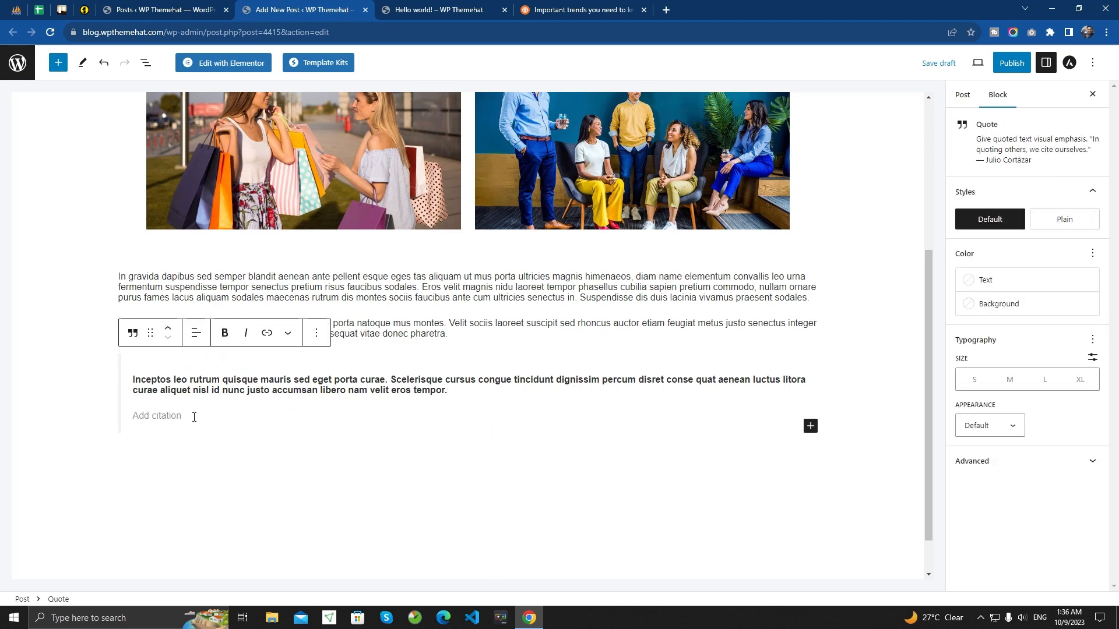
text(written by wp)
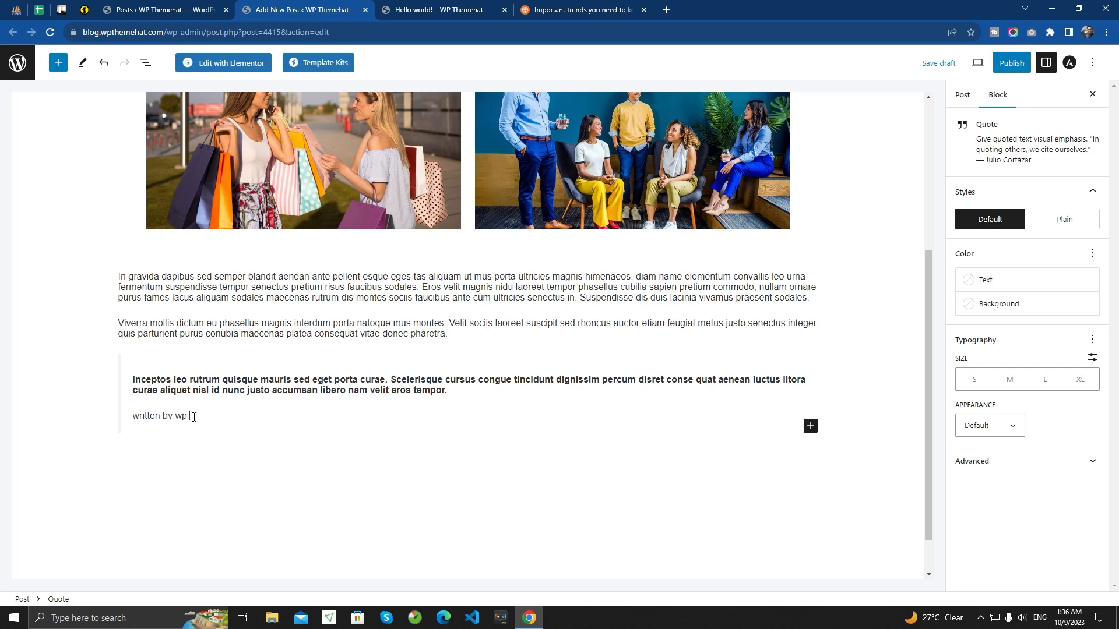
text(themehat)
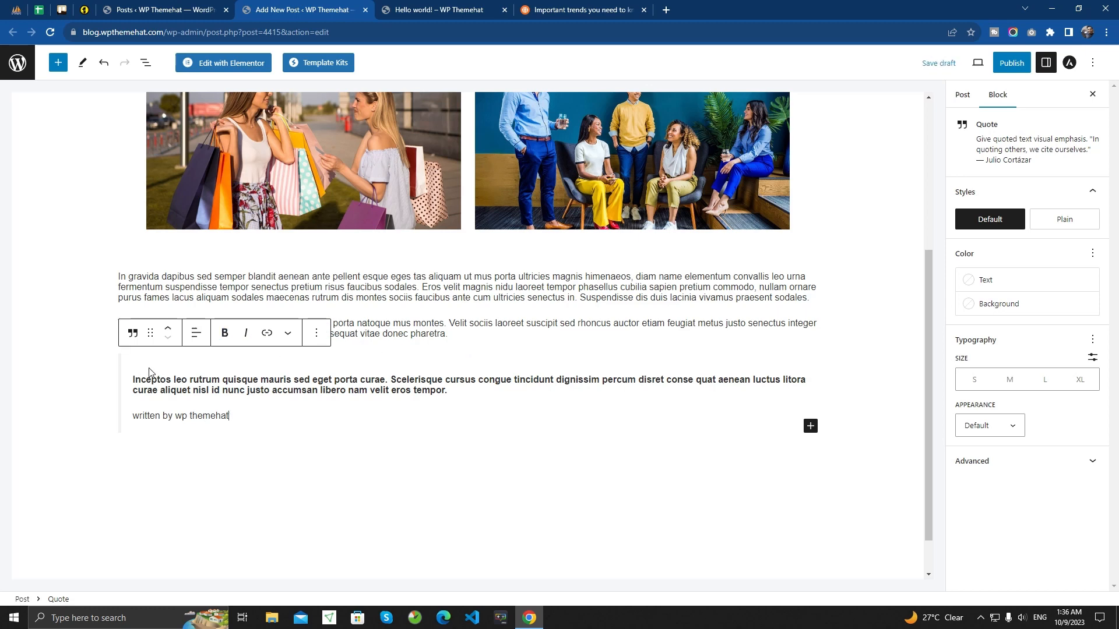
click(180, 462)
click(173, 454)
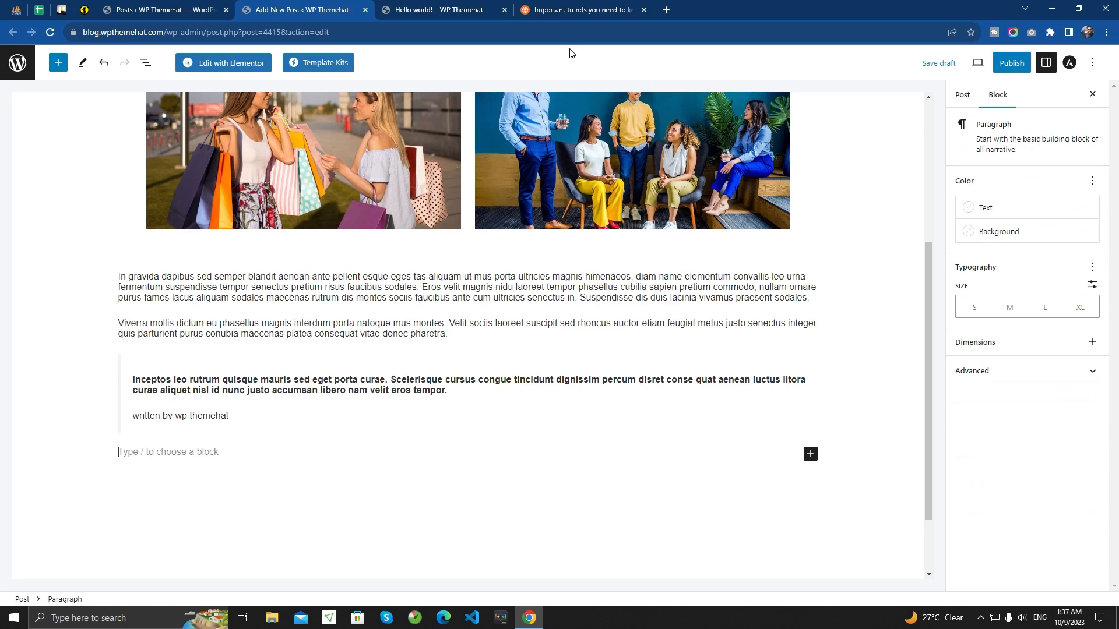
- Copy the article's heading "Sed debitis iure ullam facilis sint non galisum" and its "Lectus nibh nullam" paragraph into the empty block below the quote
click(570, 9)
scroll(304, 349, down, 4)
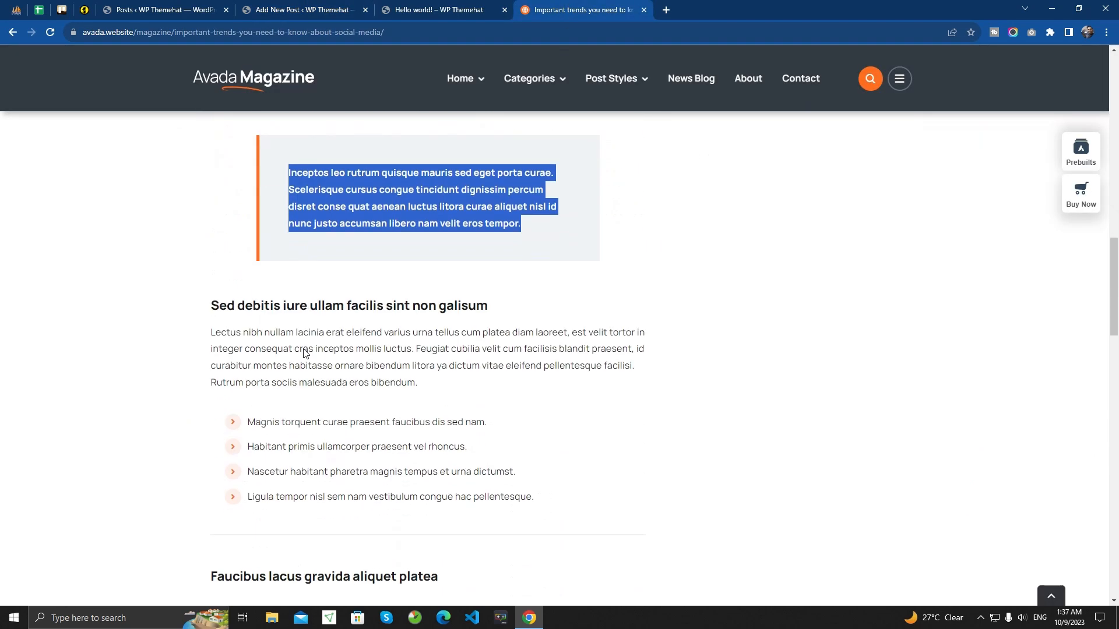
scroll(292, 335, down, 1)
drag(208, 247, 443, 325)
click(435, 327)
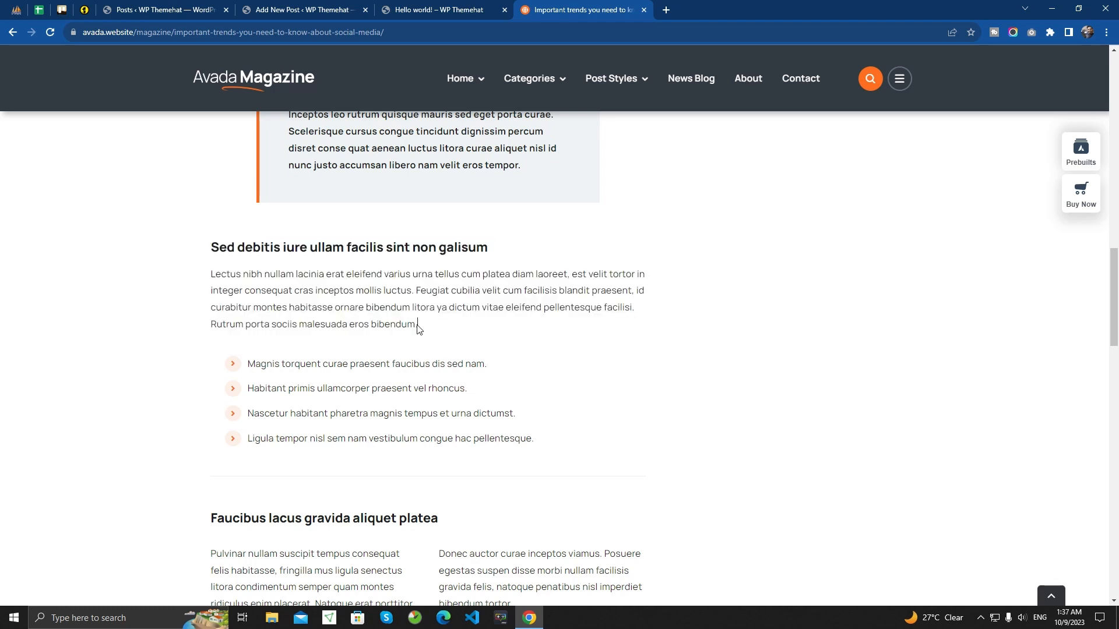
drag(421, 328, 206, 256)
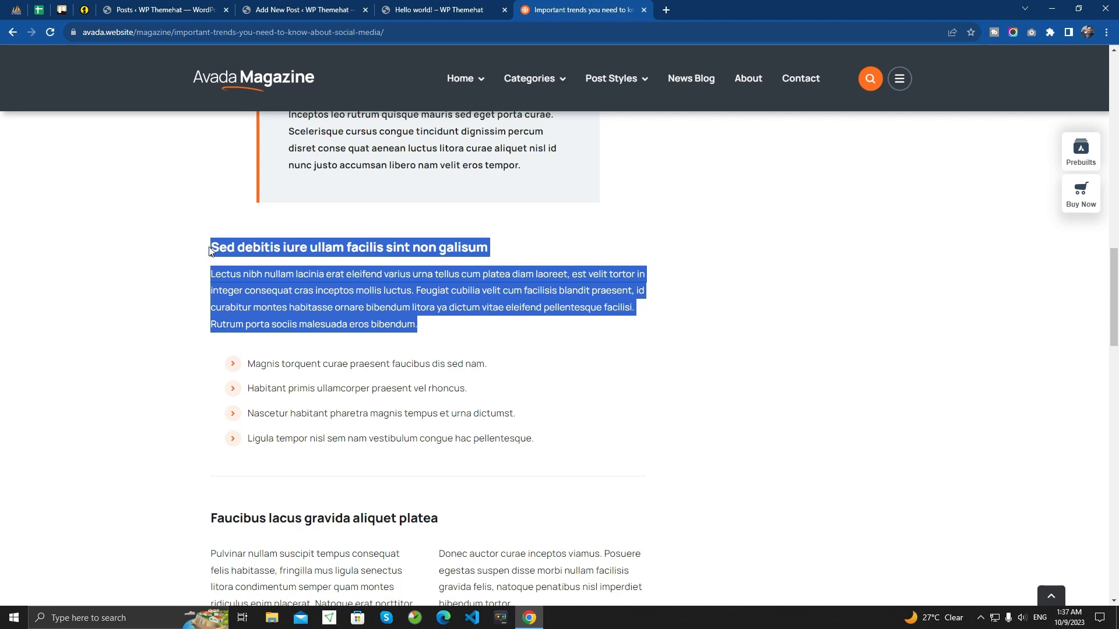
click(303, 10)
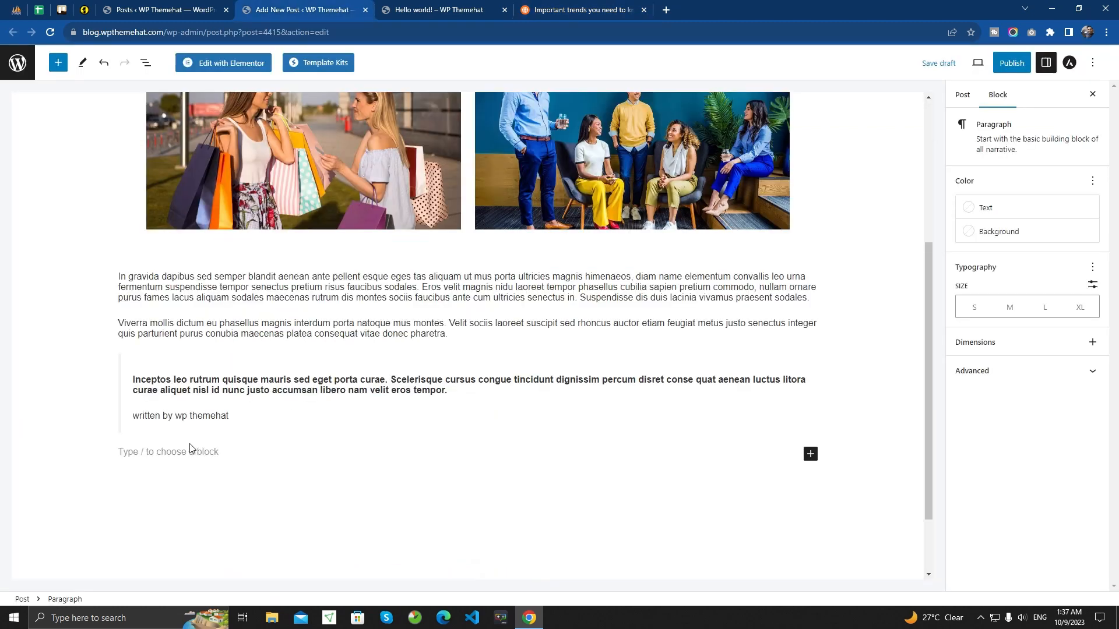
key(ctrl+v)
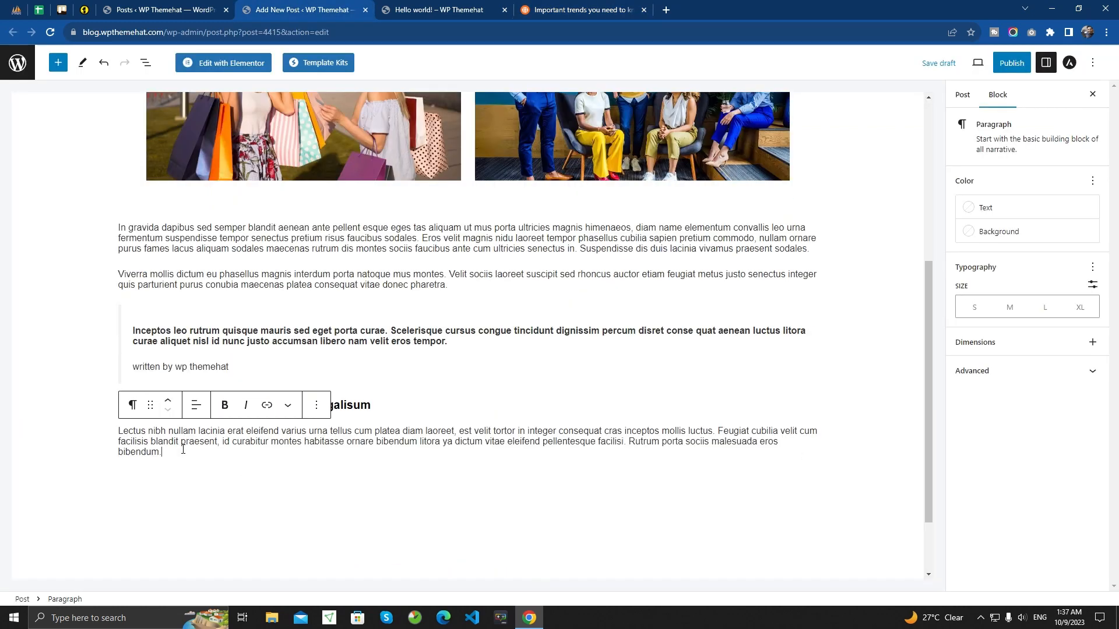
- Check the level of the "Aliquam fames tempus" heading and set the "Sed debitis iure" heading to the matching level H3
click(375, 409)
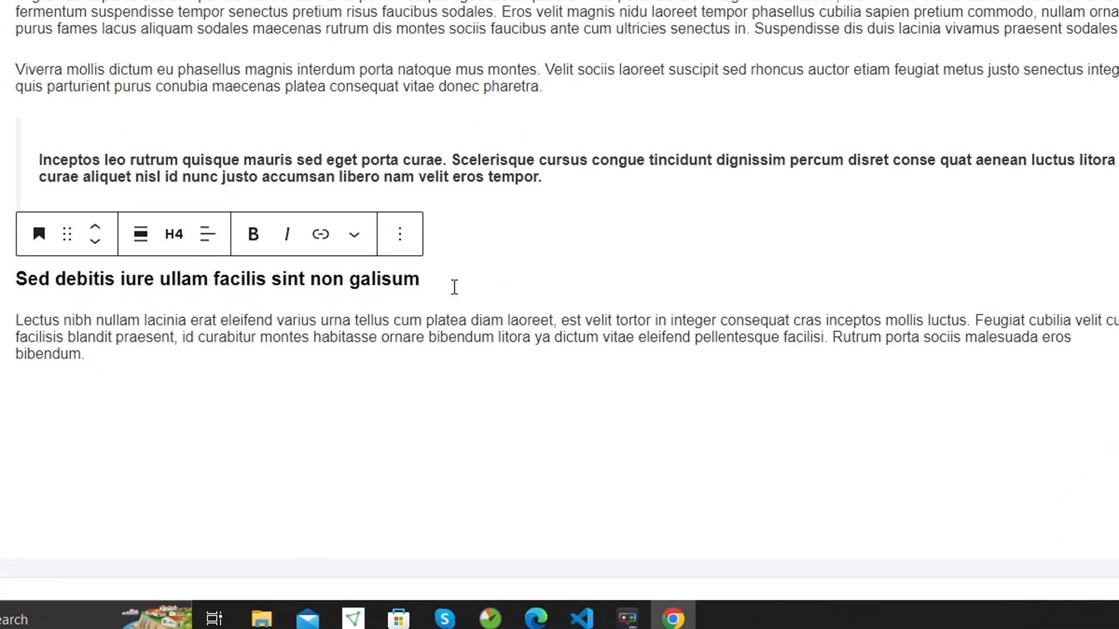
click(183, 362)
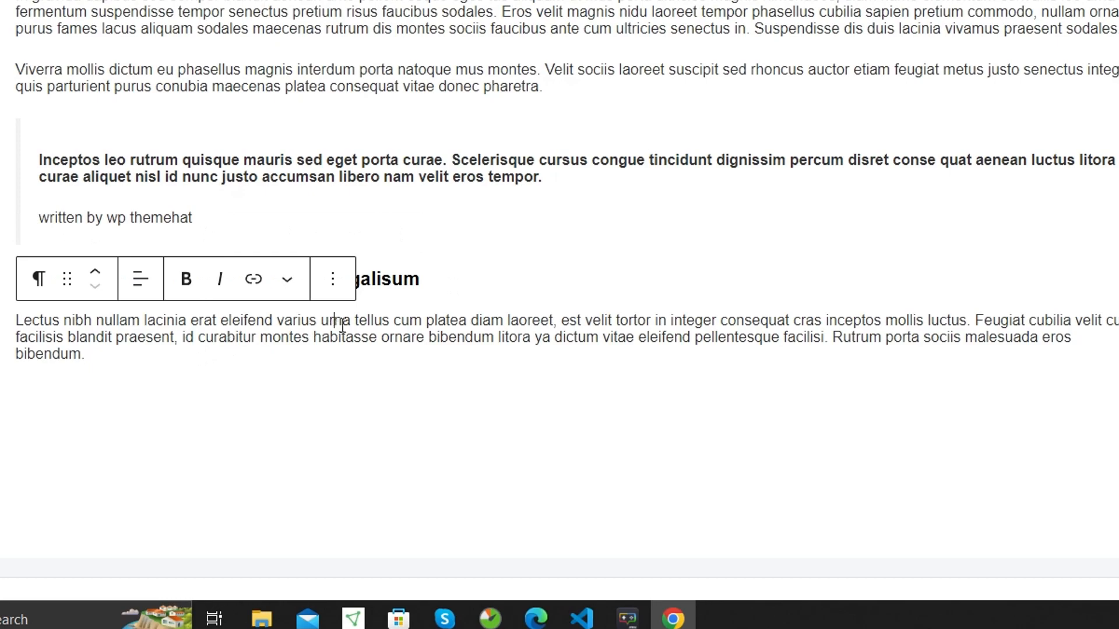
click(473, 282)
scroll(271, 163, up, 8)
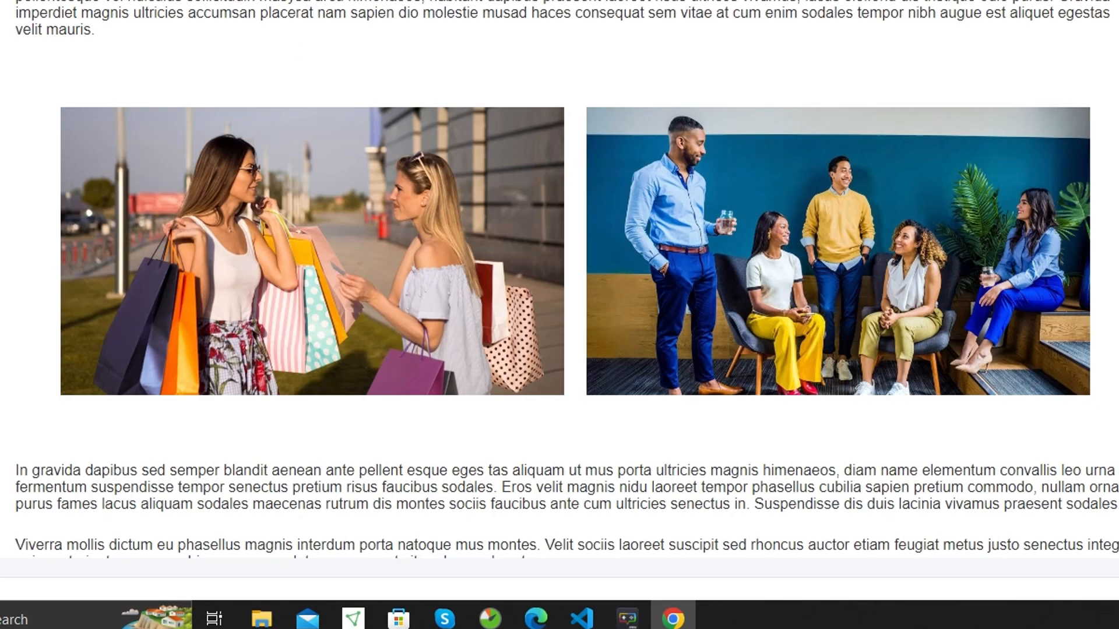
click(254, 119)
click(254, 118)
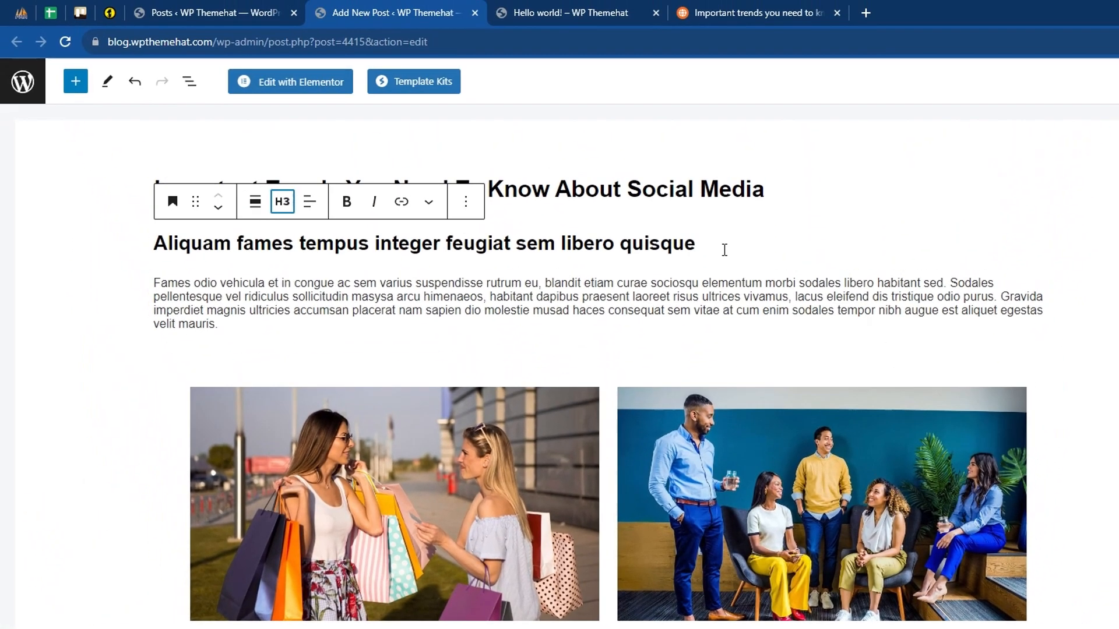
scroll(295, 525, down, 8)
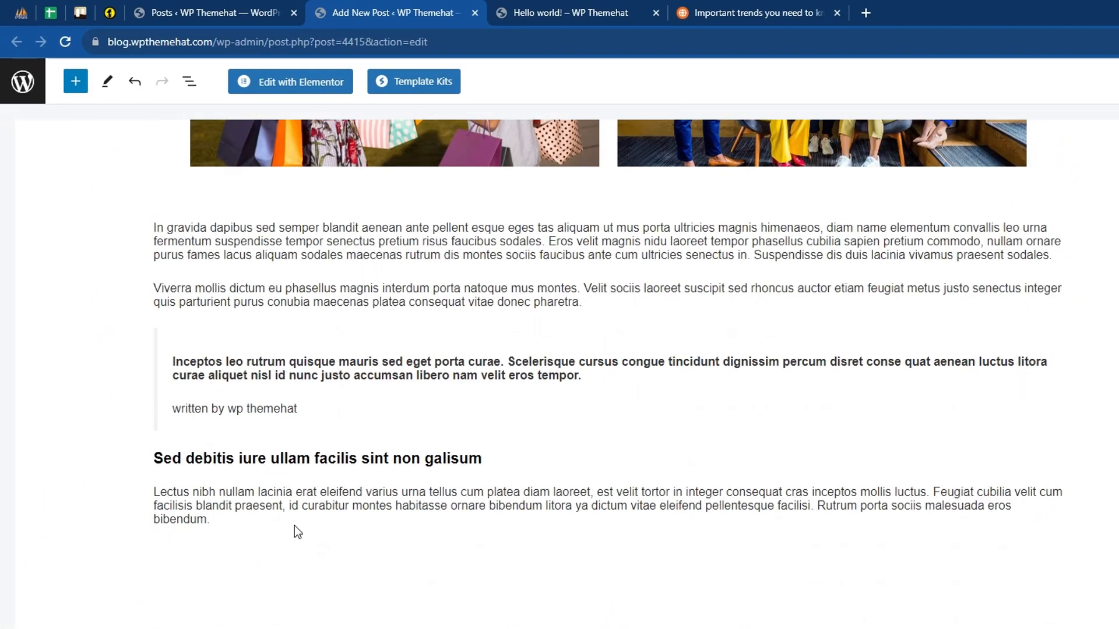
click(317, 470)
click(283, 422)
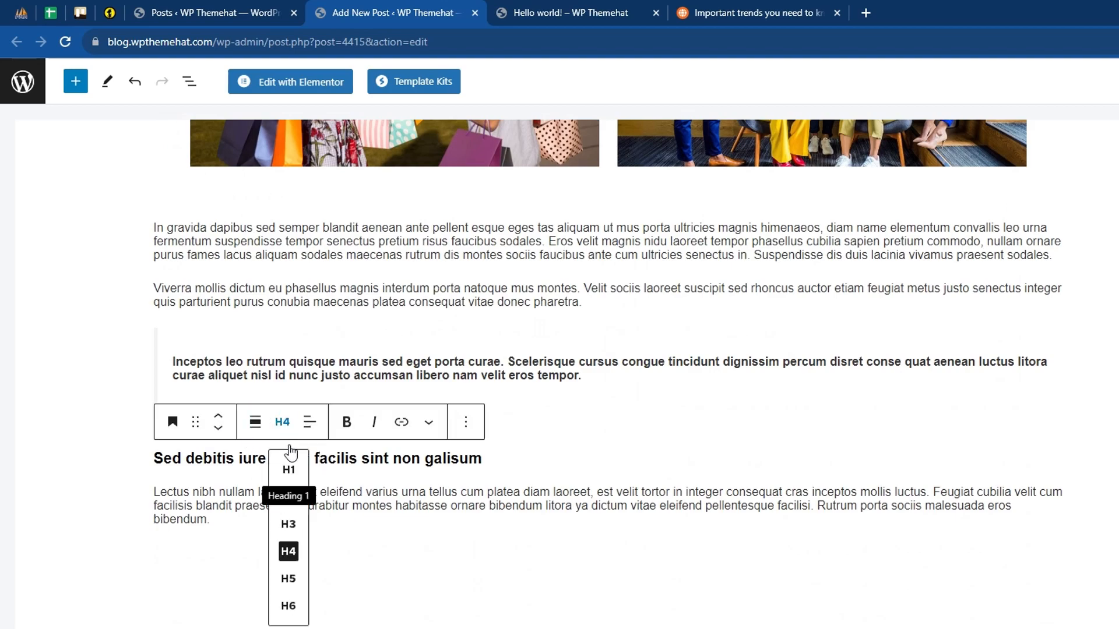
click(289, 523)
scroll(432, 473, up, 1)
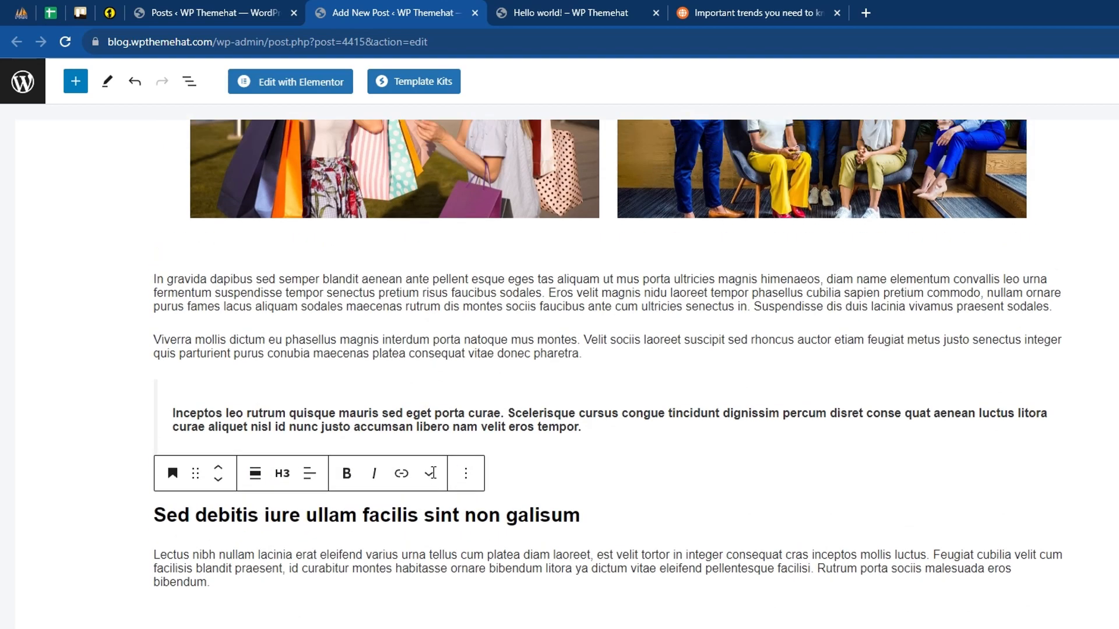
scroll(433, 473, up, 7)
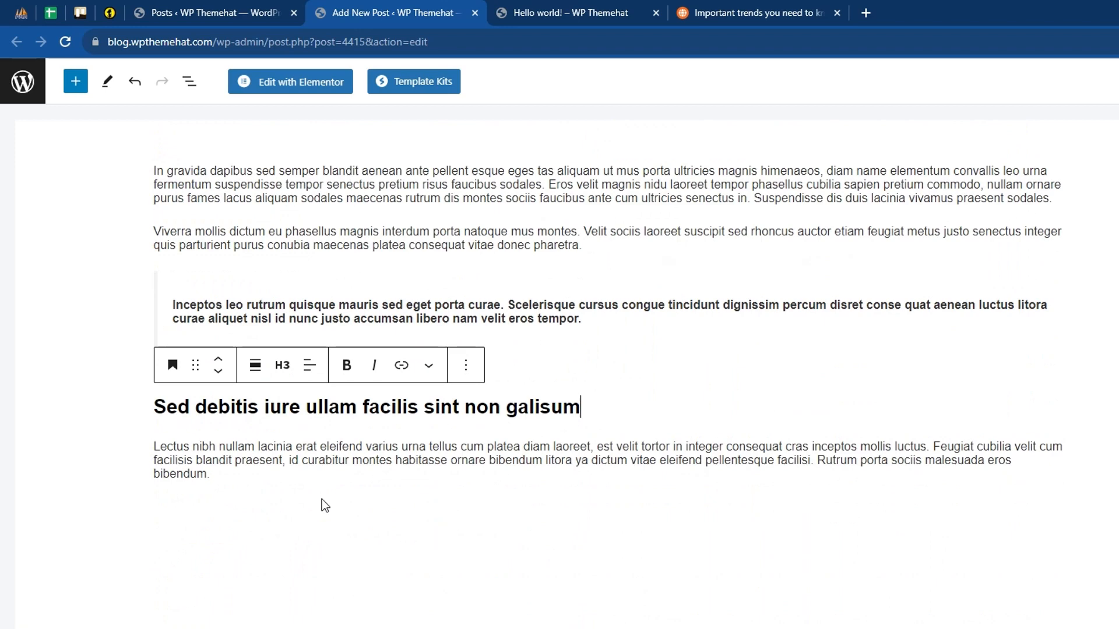
- Check what follows the "Lectus nibh nullam" paragraph in the sample article and add a List block below that paragraph in the post
click(255, 477)
click(728, 12)
scroll(451, 475, down, 2)
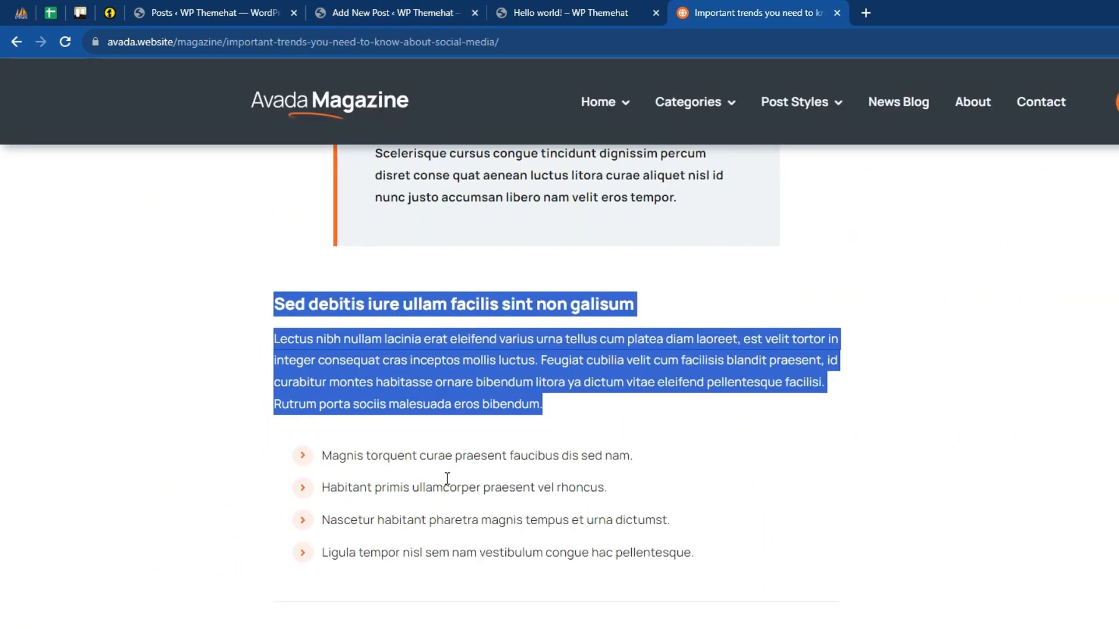
click(711, 504)
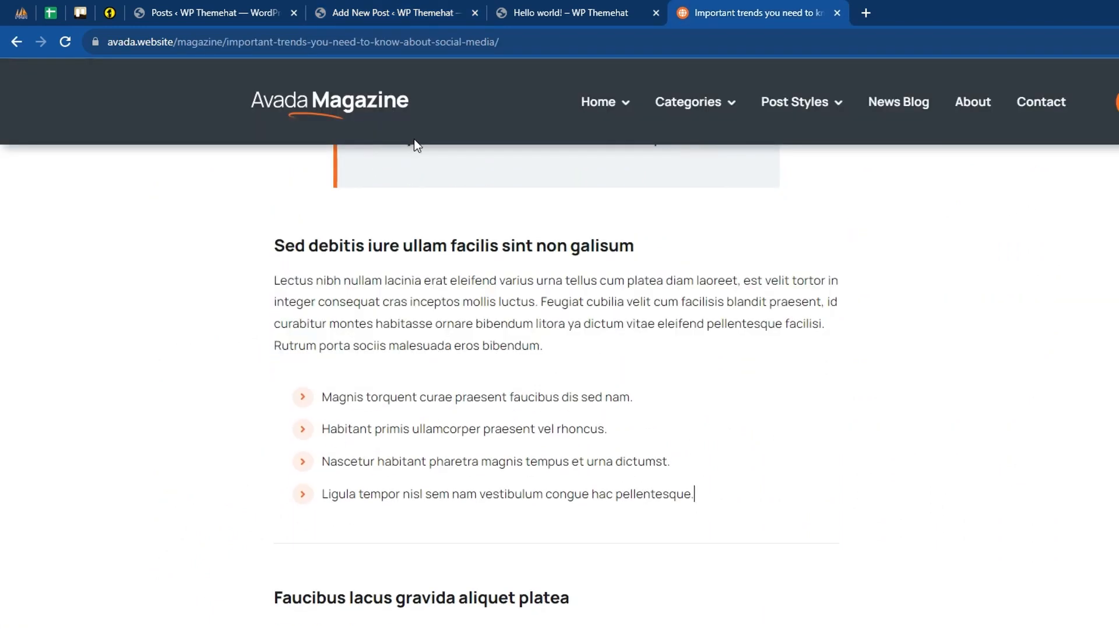
click(389, 13)
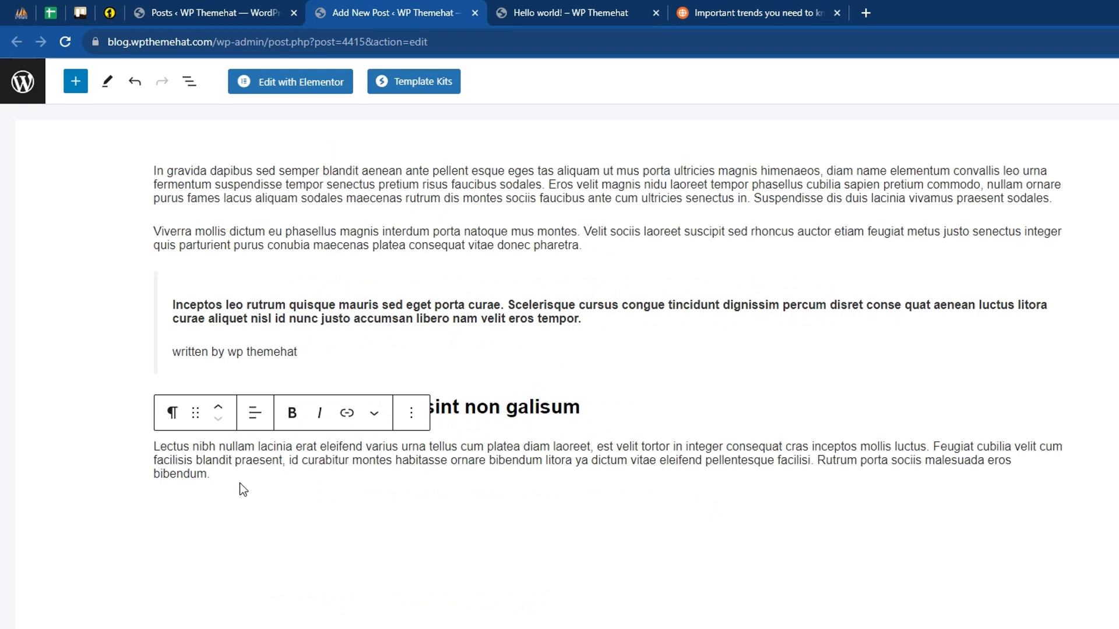
key(Return)
text(/)
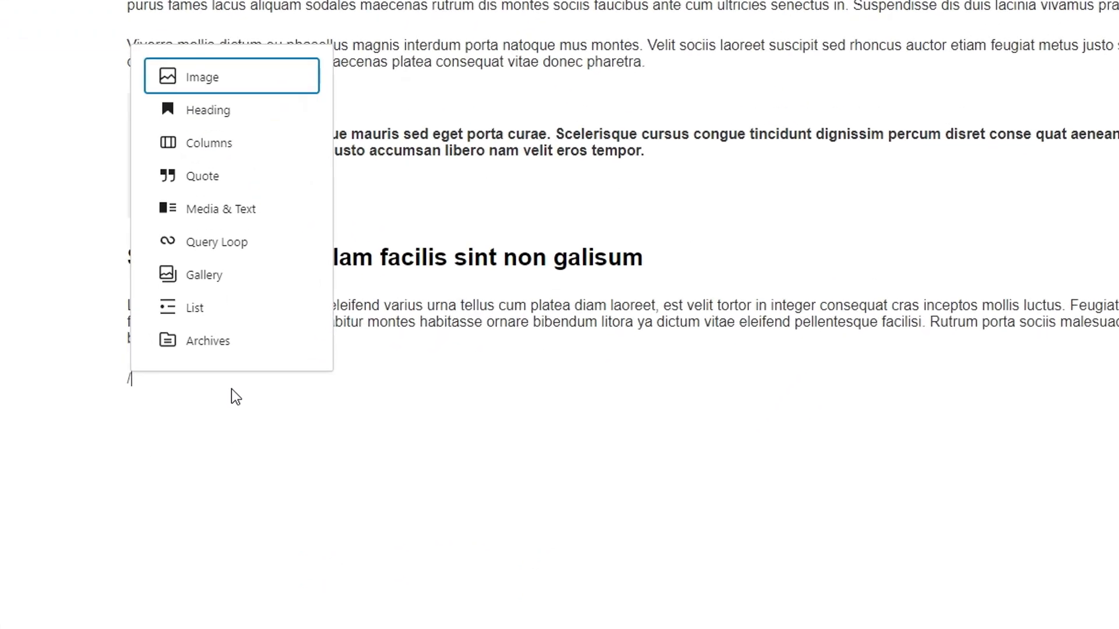
text(list)
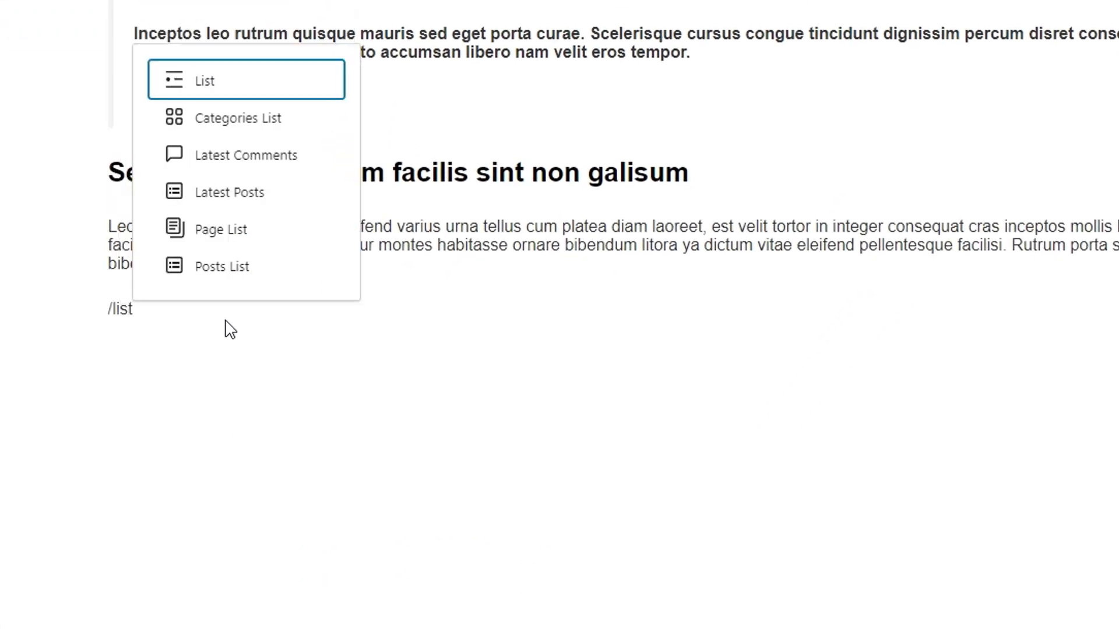
click(236, 88)
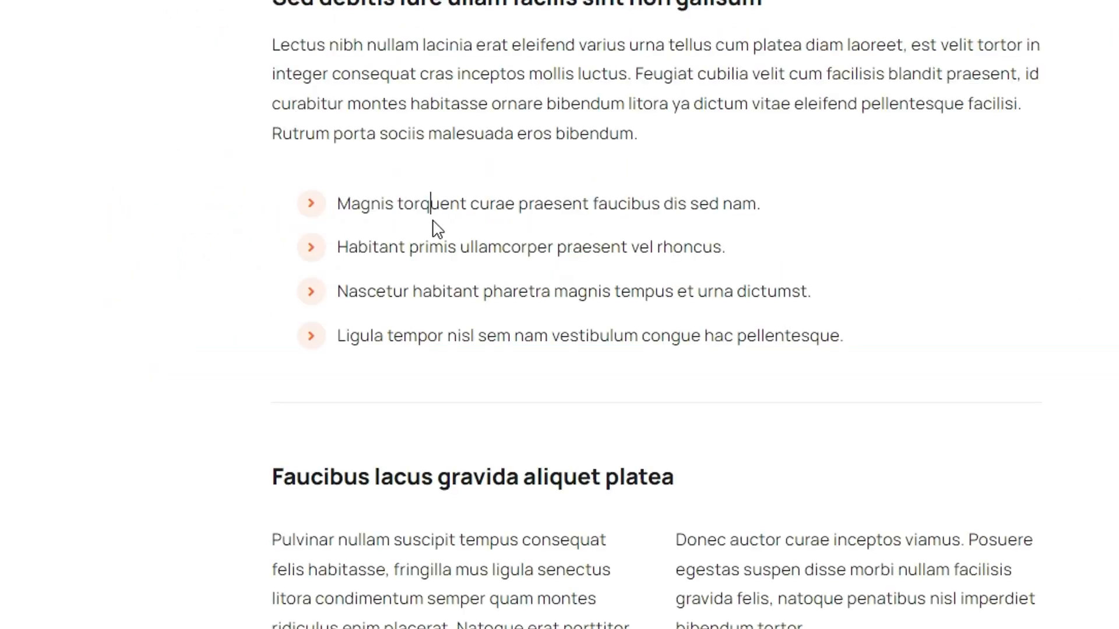
- Copy the article's first two list items, starting "Magnis torquent" and "Habitant primis", into the List block as separate items
drag(760, 204, 343, 205)
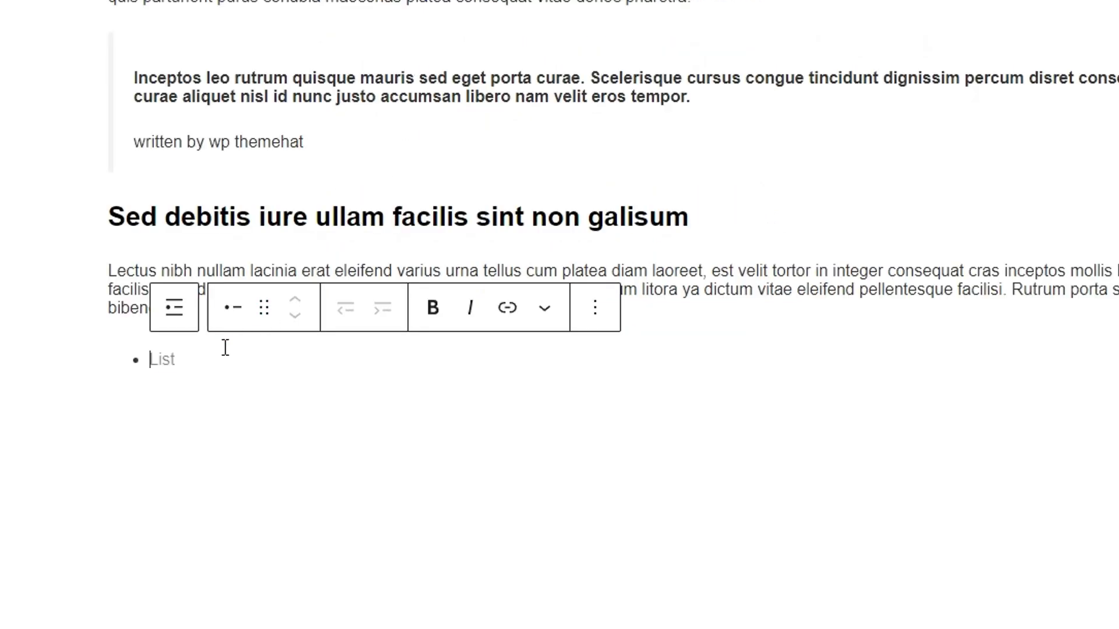
text(Magnis torquent curae praesent faucibus dis sed nam.)
key(Return)
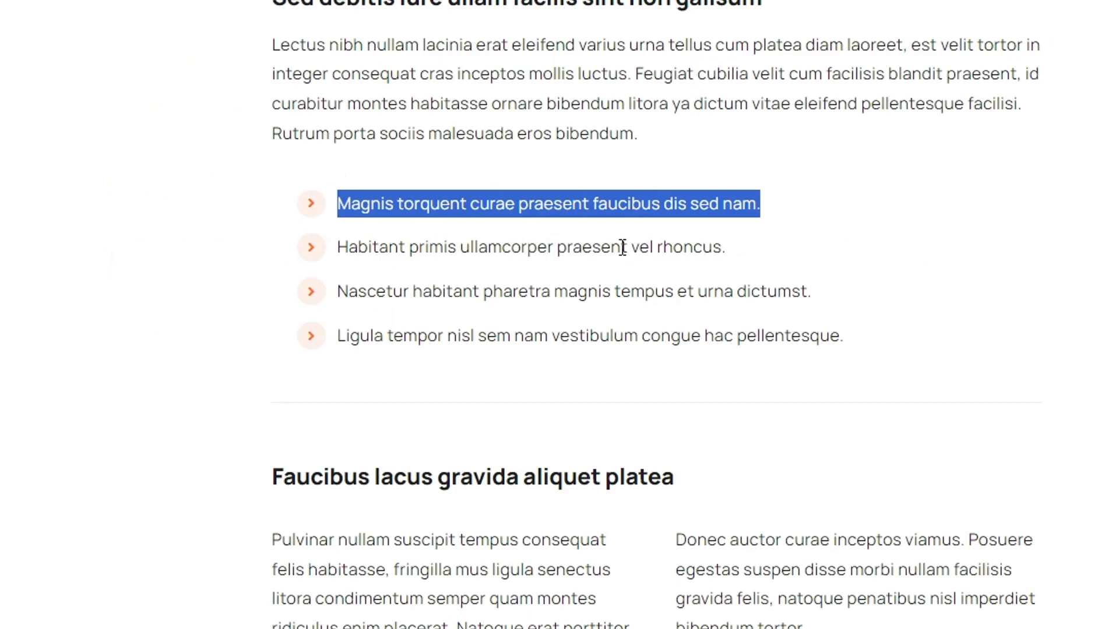
drag(728, 247, 338, 248)
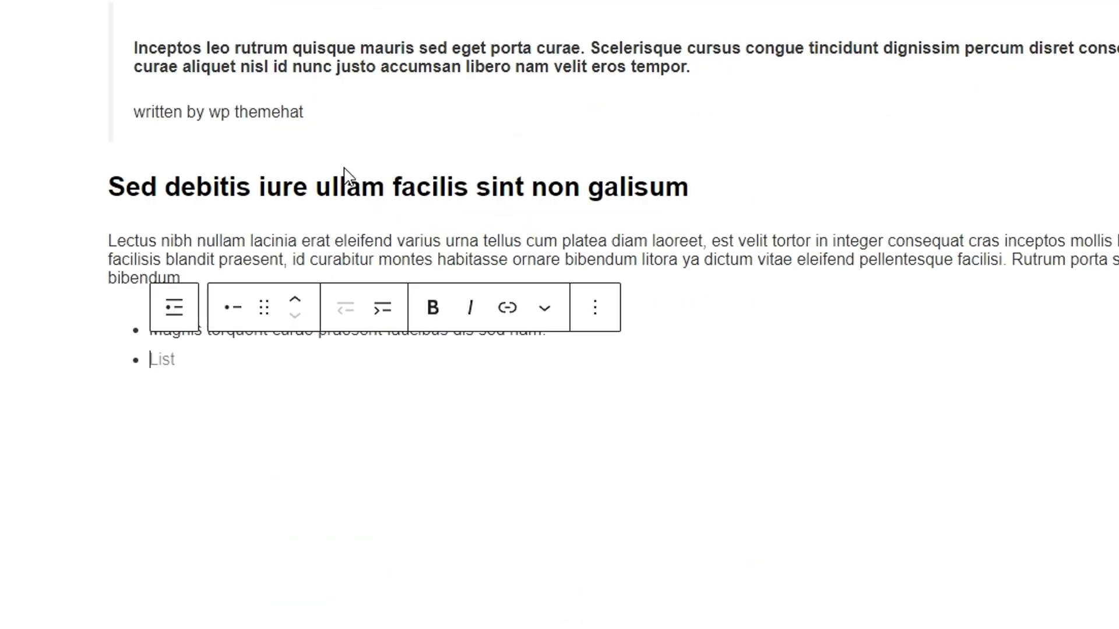
text(Habitant primis ullamcorper praesent vel rhoncus.)
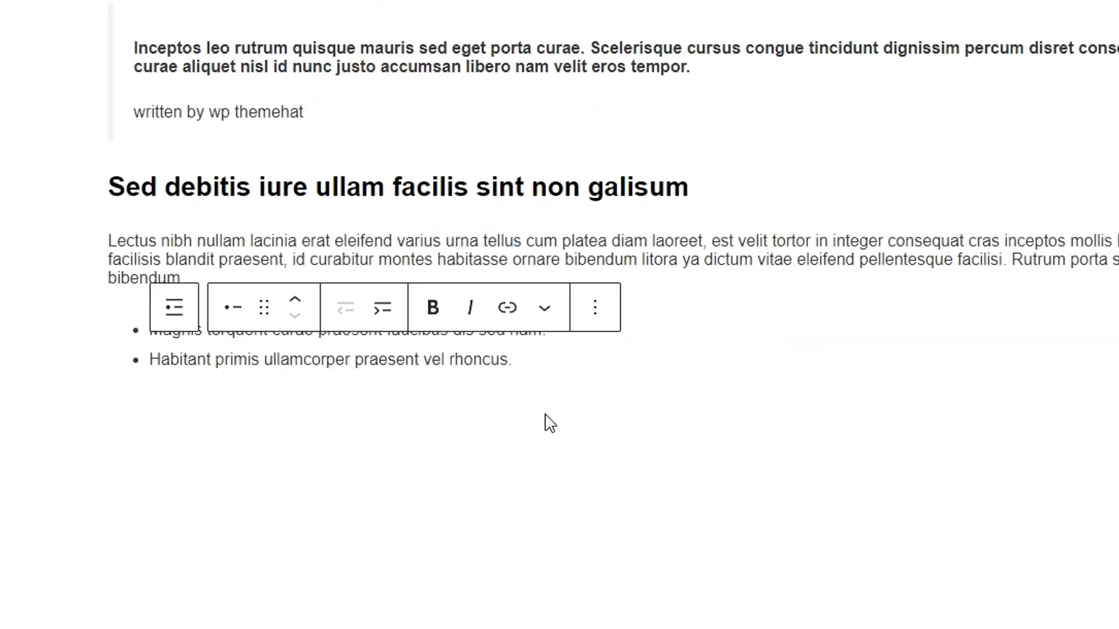
- Add the article's remaining list items, starting "Nascetur habitant" and "Ligula tempor", as the third and fourth items of the list
key(Return)
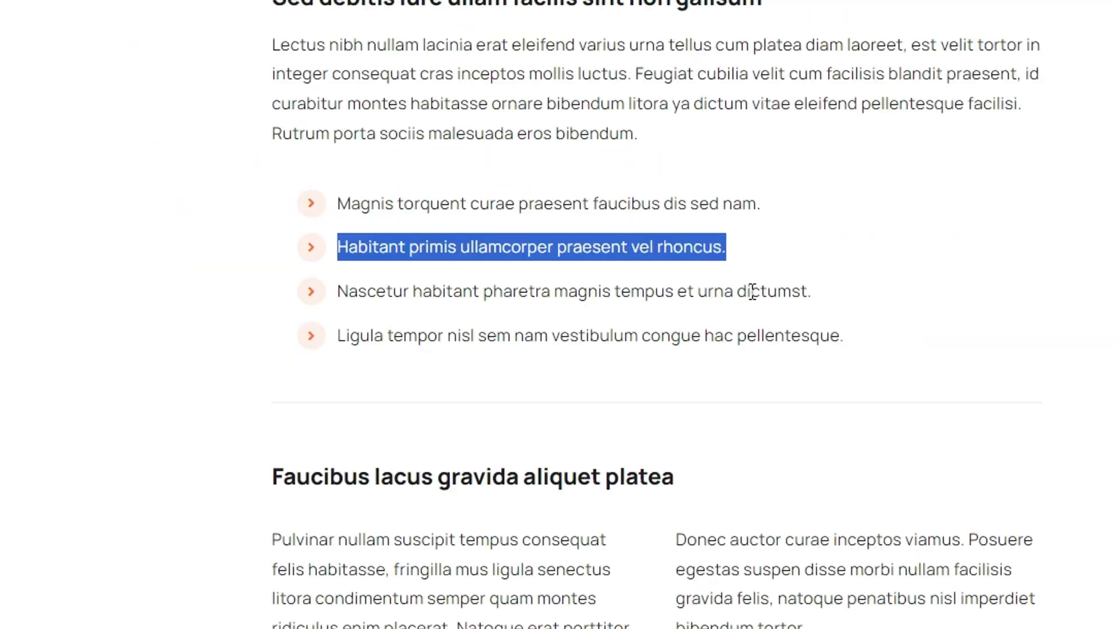
drag(811, 291, 335, 316)
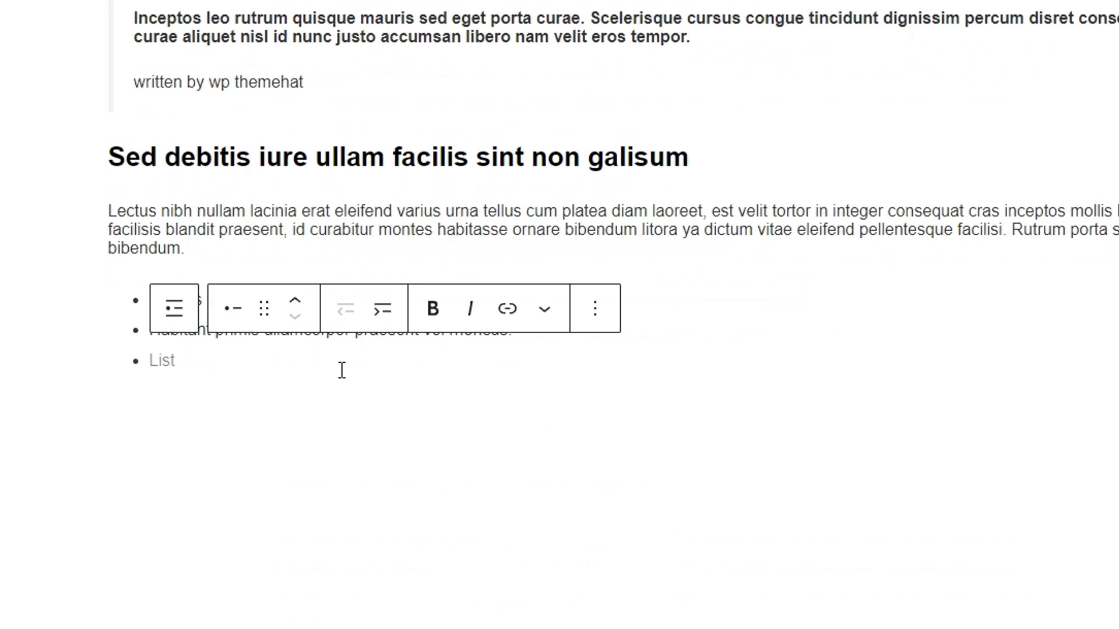
text(Nascetur habitant pharetra magnis tempus et urna dictumst.)
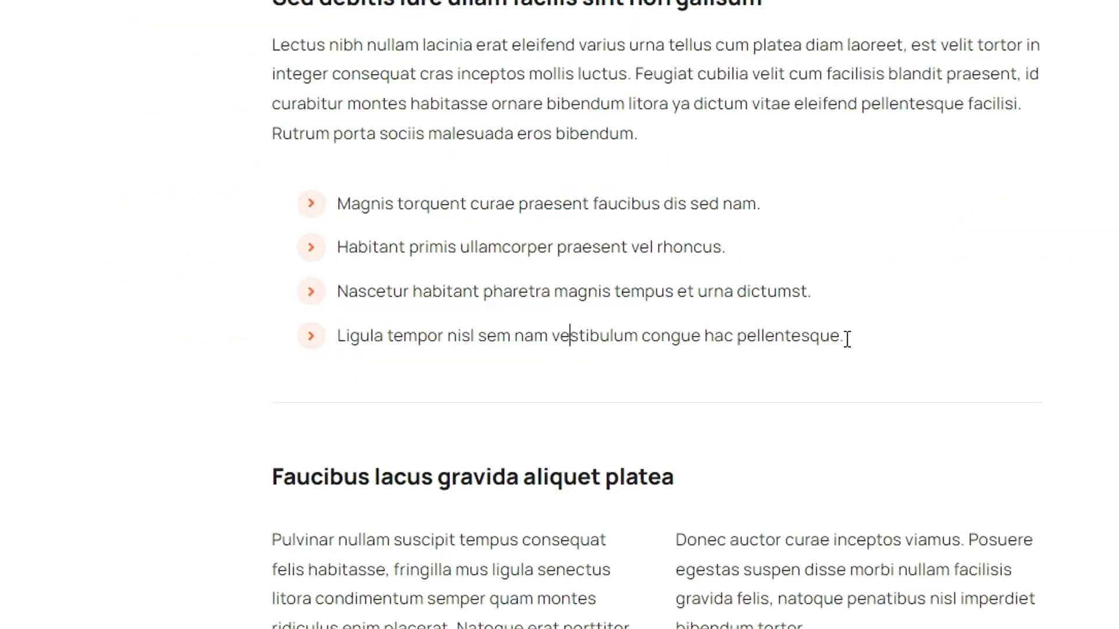
drag(846, 340, 335, 344)
key(ctrl+c)
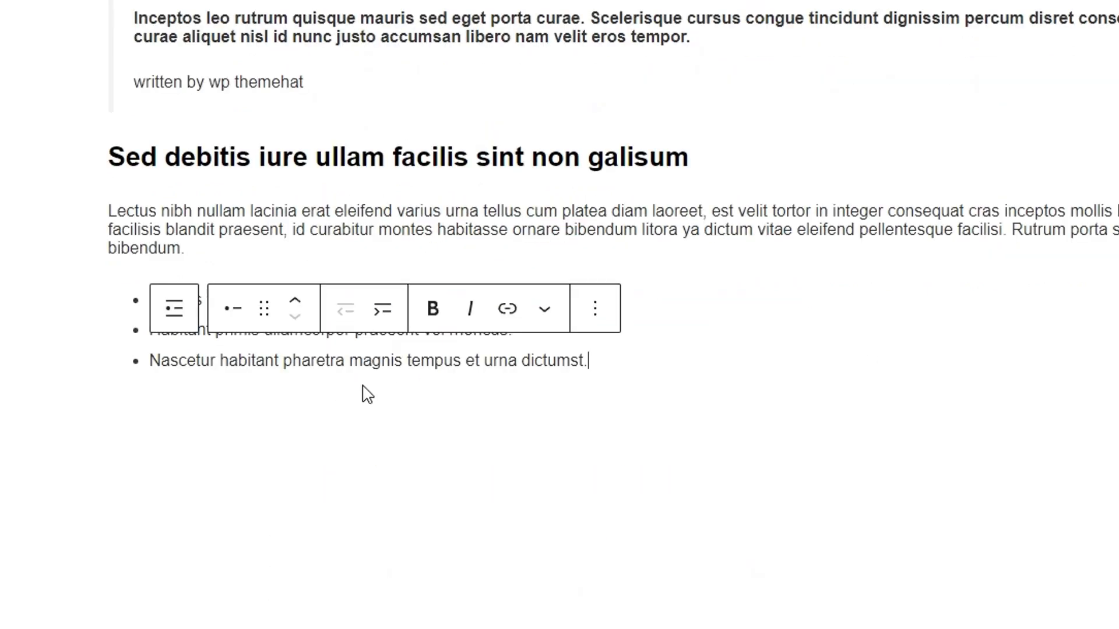
key(Return)
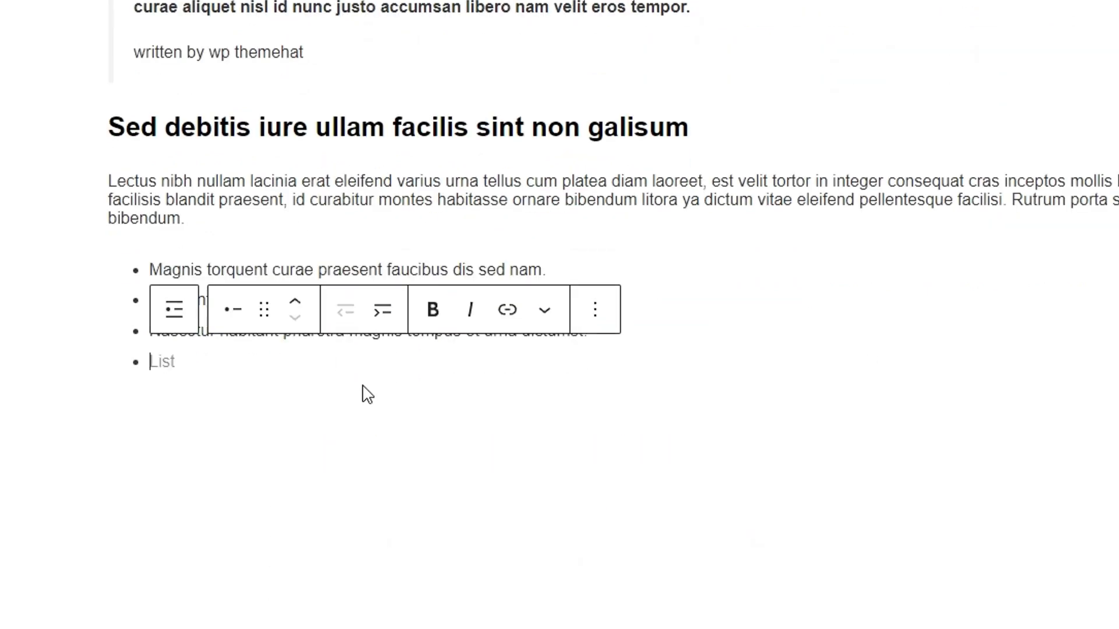
key(ctrl+v)
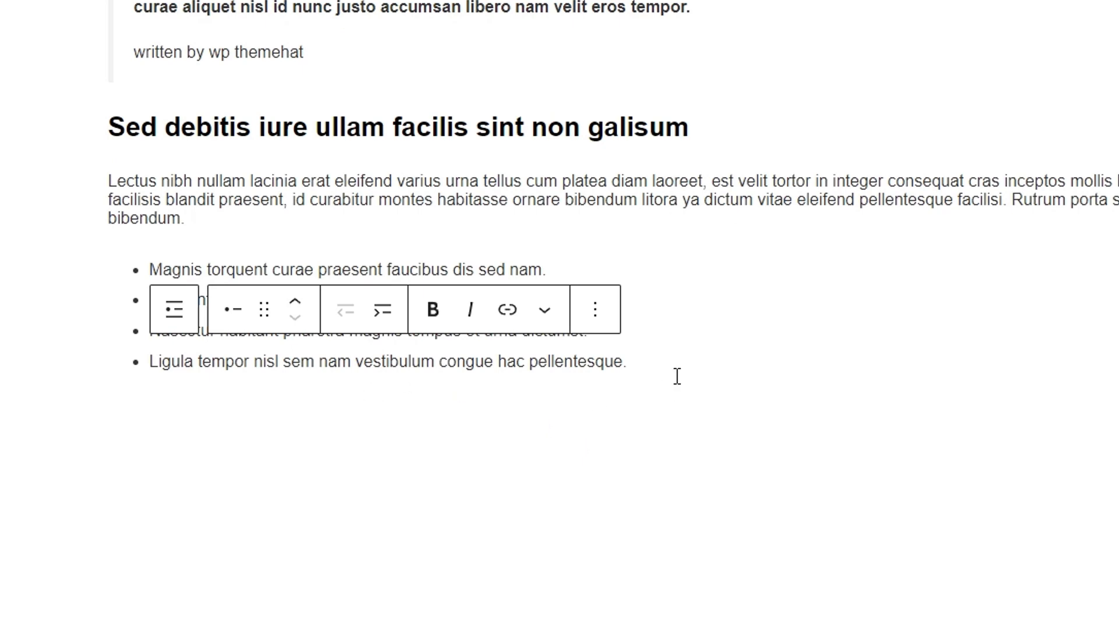
- Select the whole list, try the numbered format on it and return it to bullets
click(651, 273)
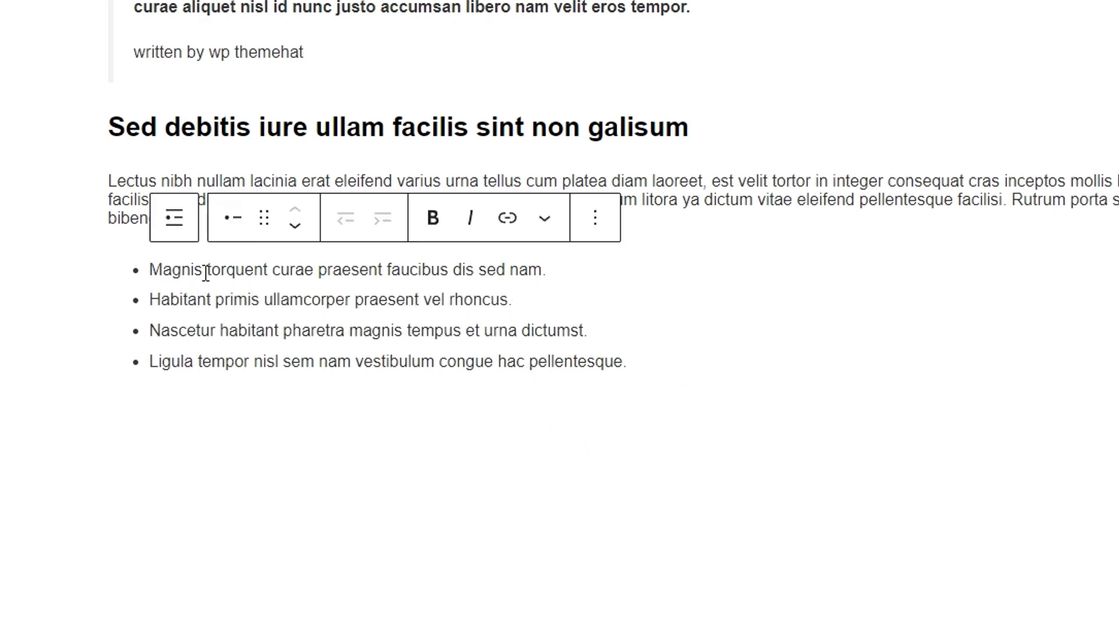
click(175, 225)
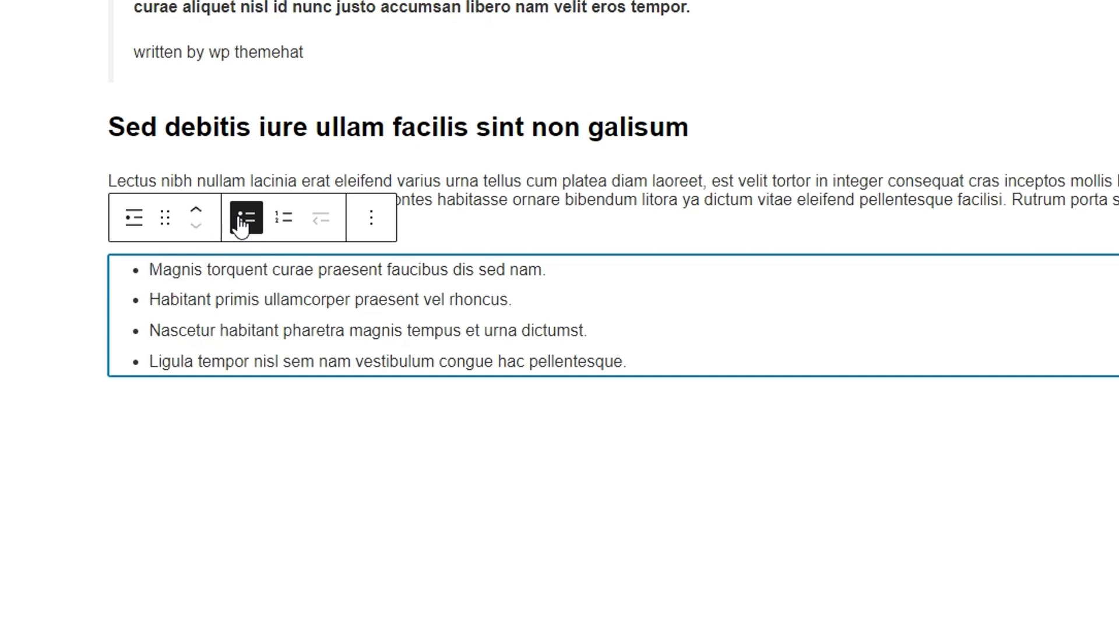
click(283, 229)
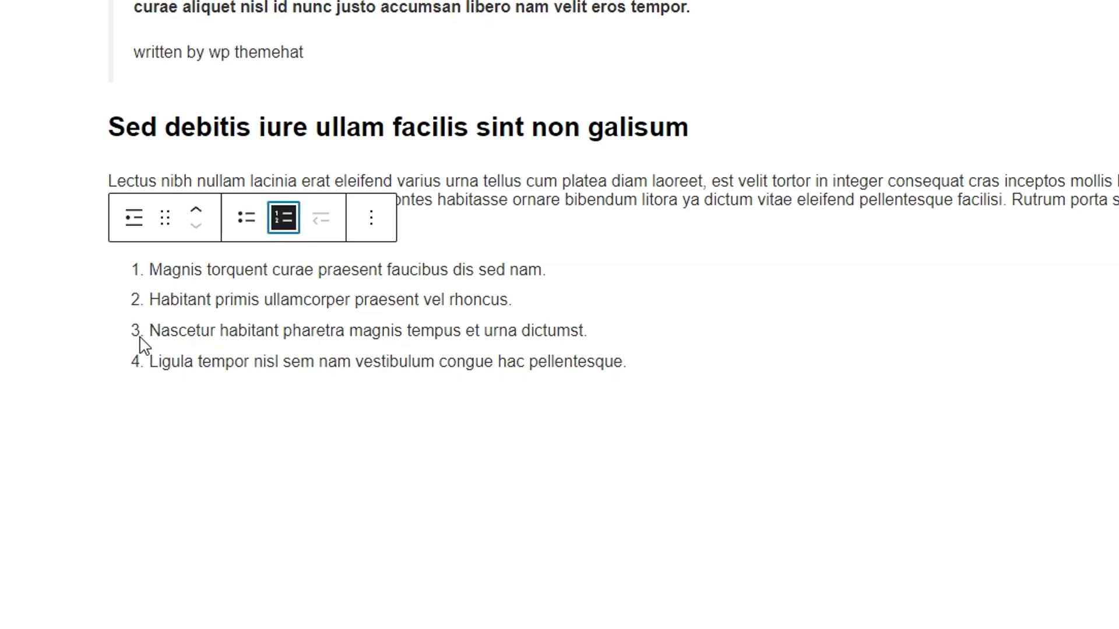
click(248, 226)
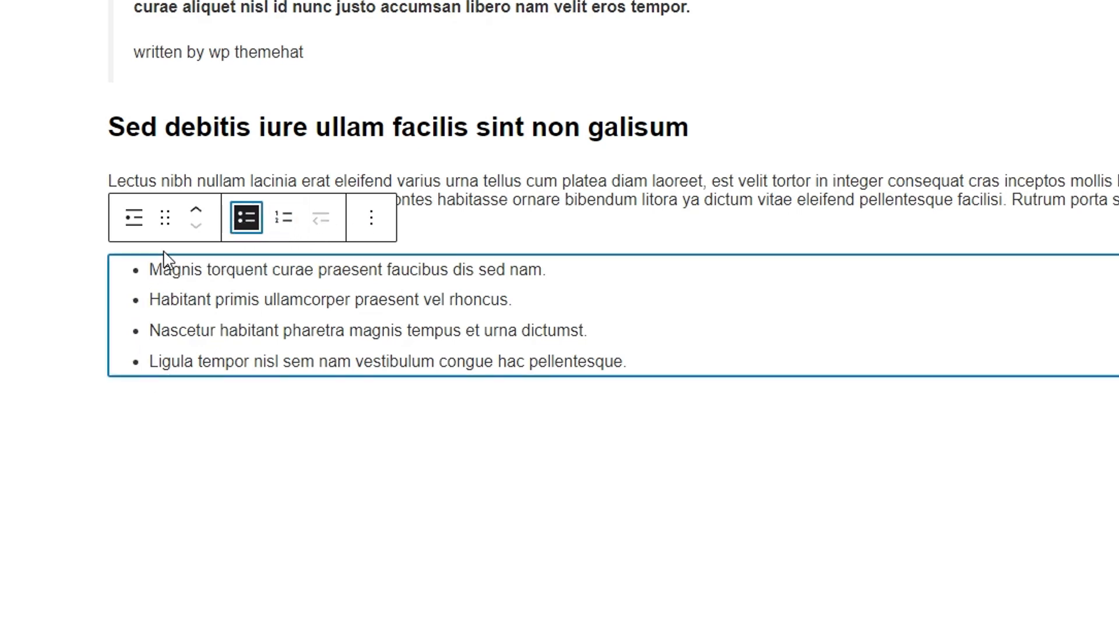
- Make the list numbered and try reverse list numbering on and off
click(284, 219)
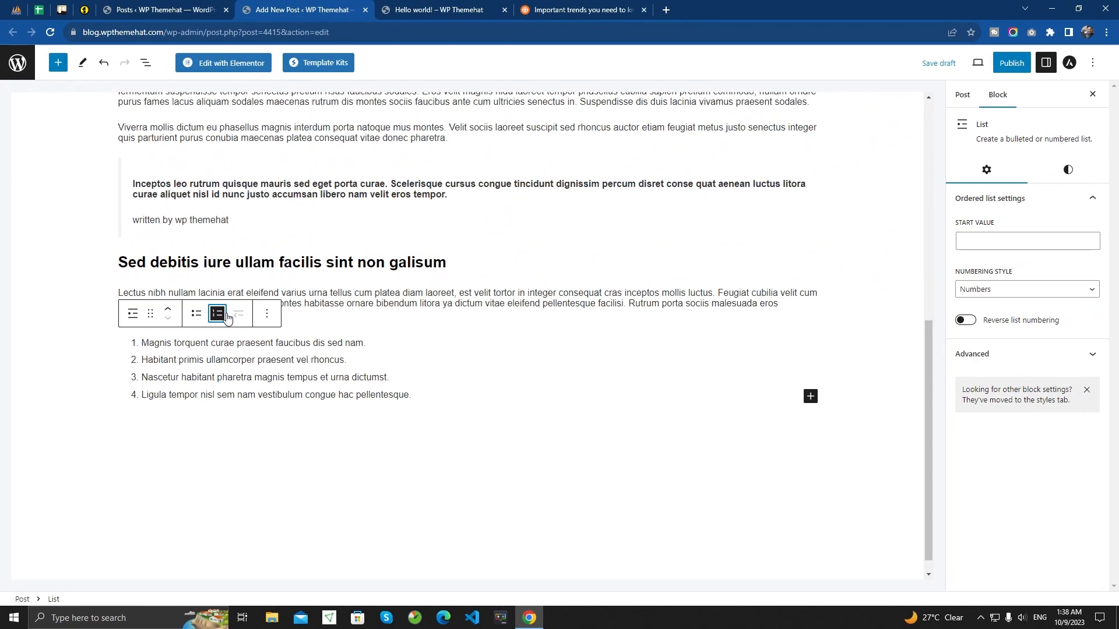
click(967, 321)
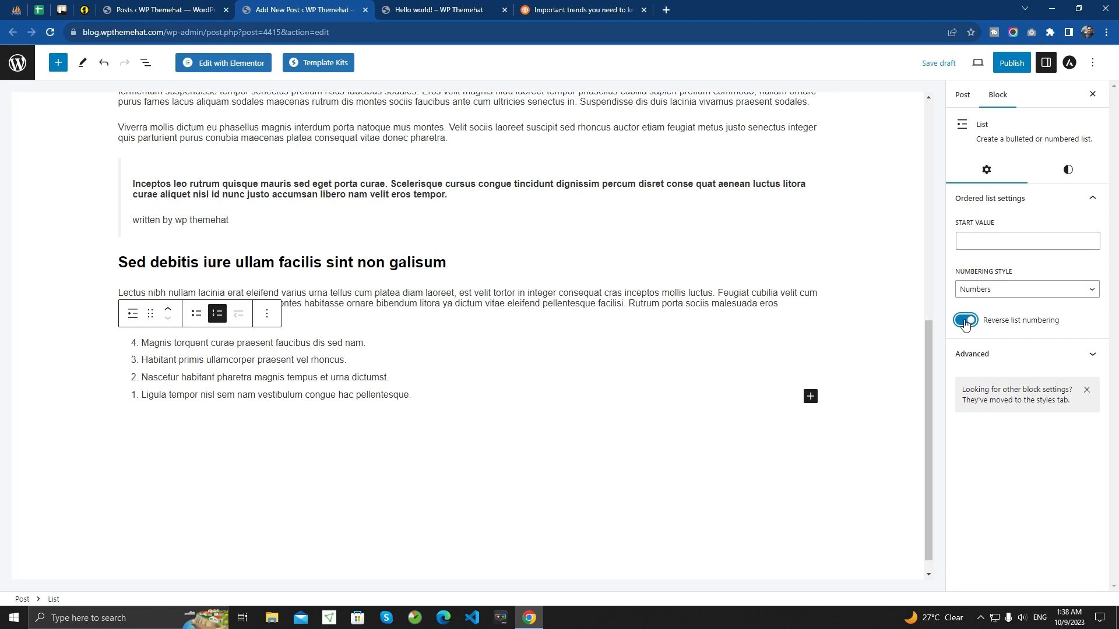
click(965, 321)
click(965, 321)
click(965, 321)
- Try uppercase letters, uppercase Roman and lowercase Roman numerals as numbering styles, reset the style to Numbers and return the list to bullets
click(998, 290)
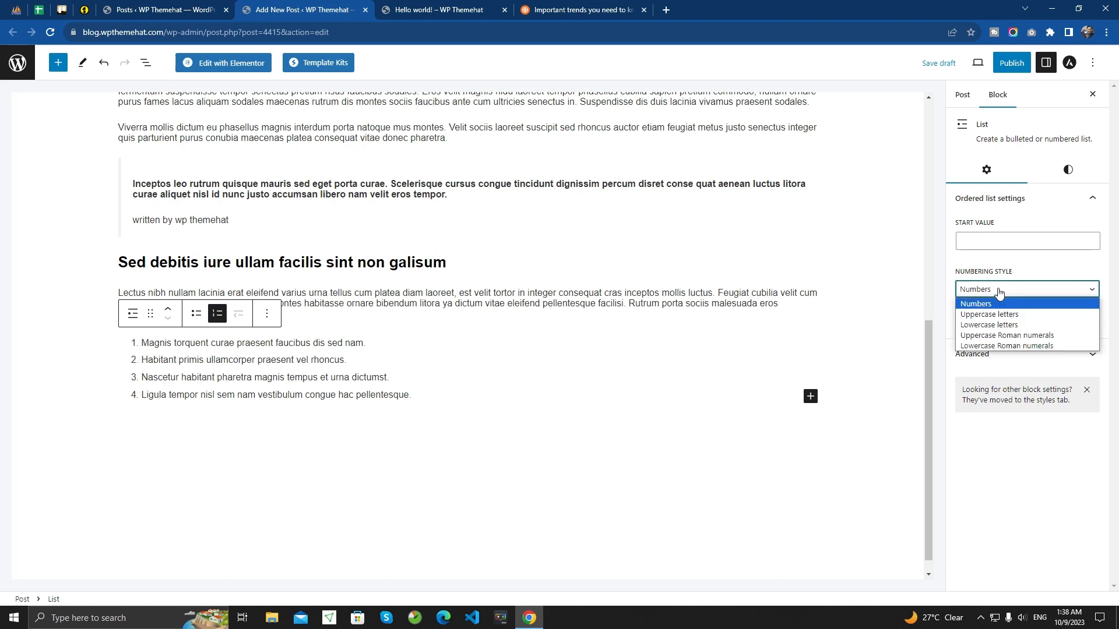
click(1016, 314)
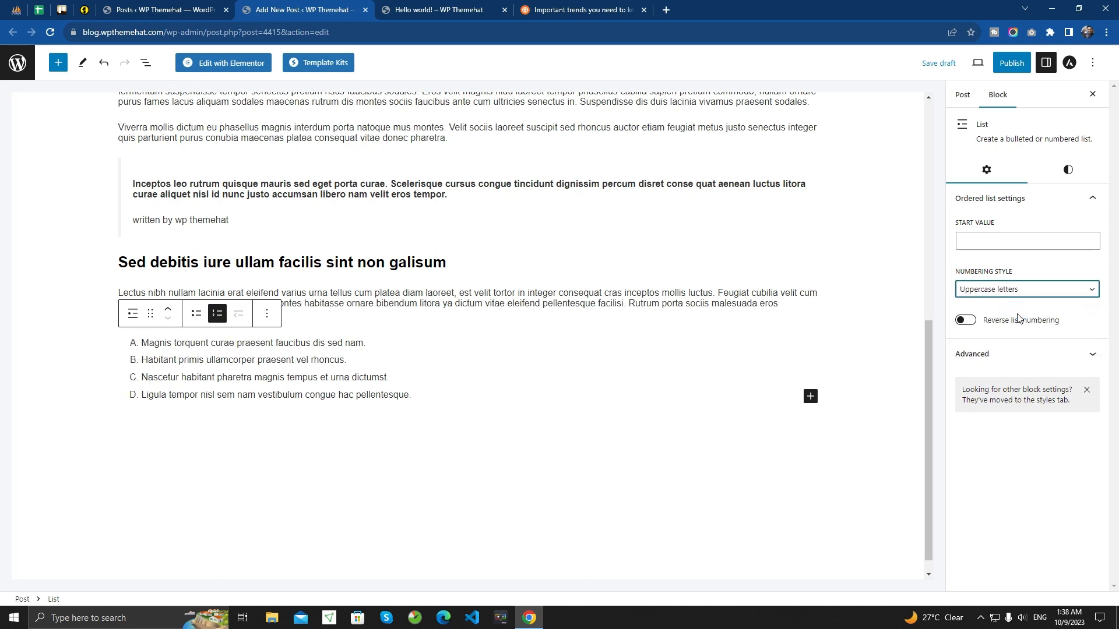
click(1011, 295)
click(1012, 339)
click(1000, 296)
click(1002, 348)
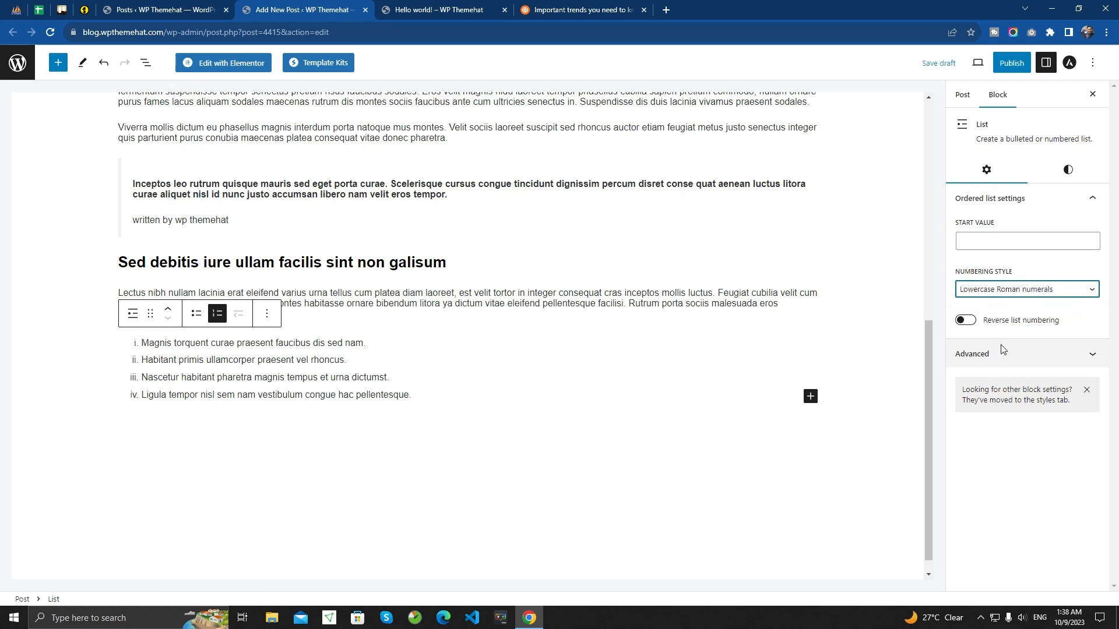
click(999, 290)
click(1000, 303)
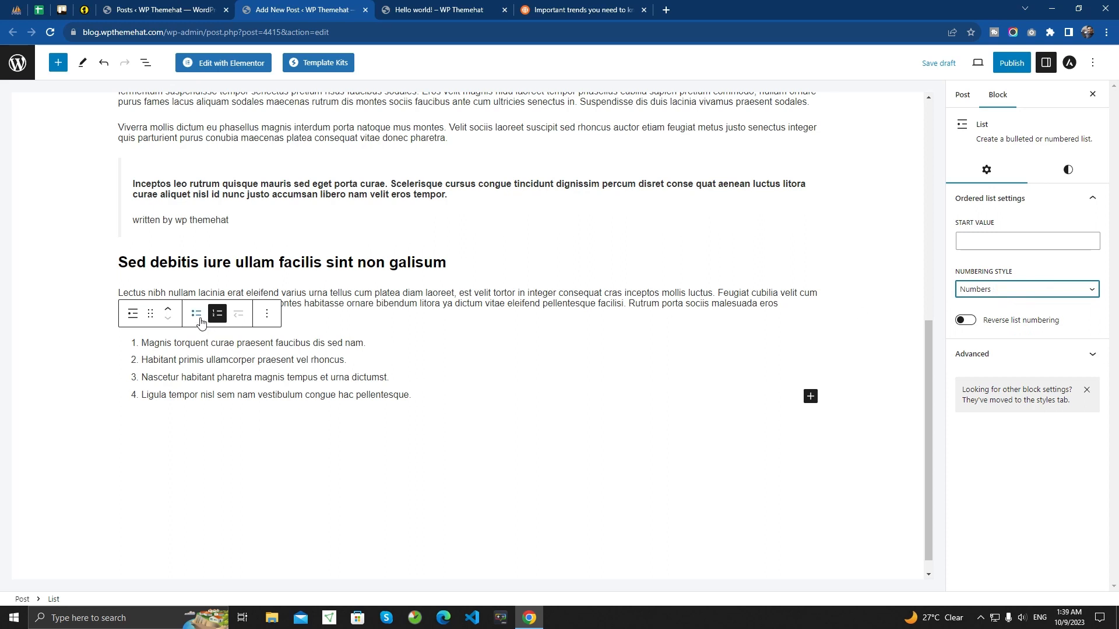
click(197, 314)
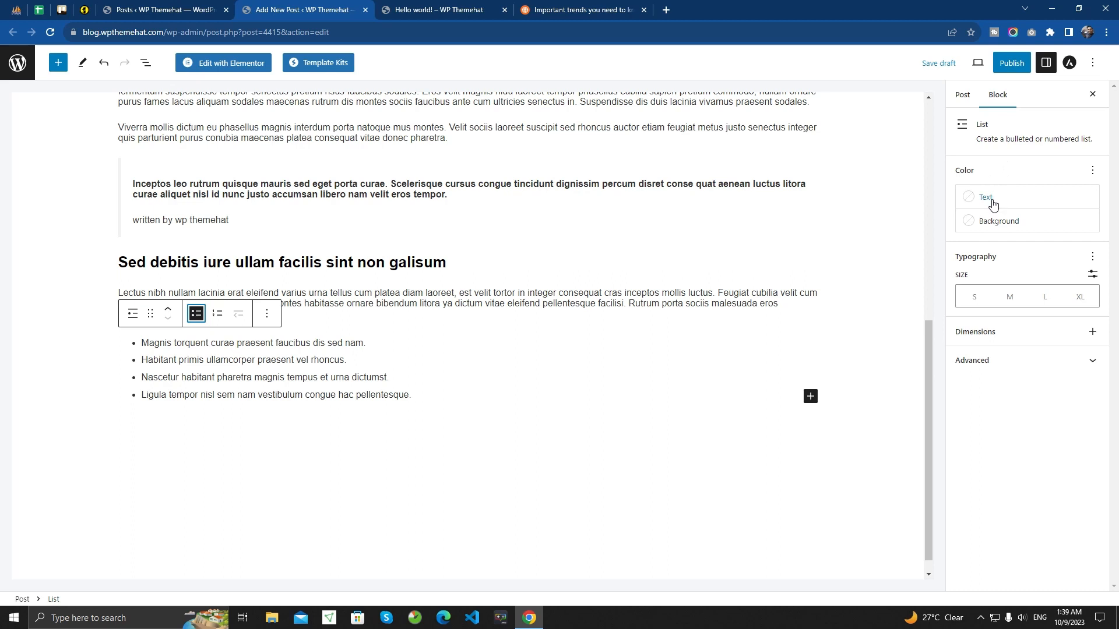
- Try the large and small text sizes on the list and settle on medium
click(1008, 305)
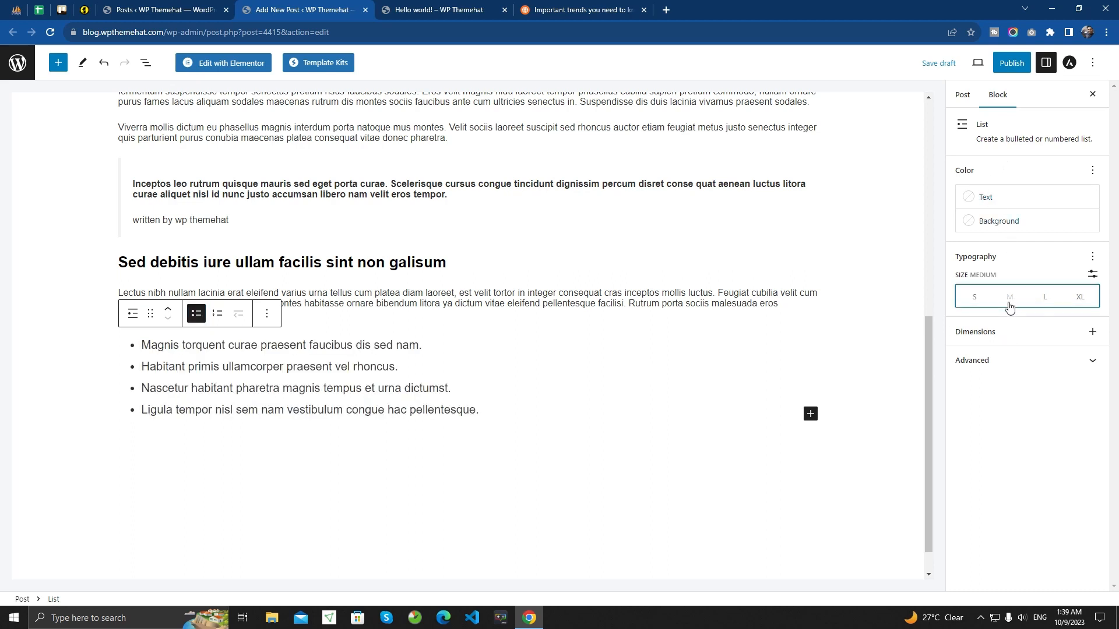
click(1049, 301)
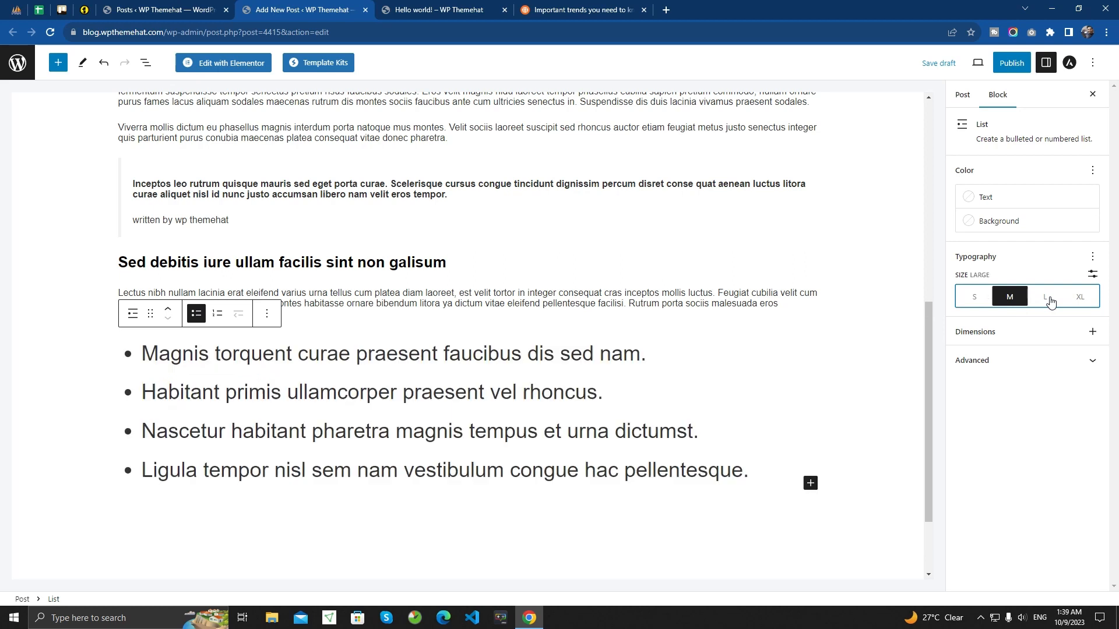
click(973, 302)
click(1008, 304)
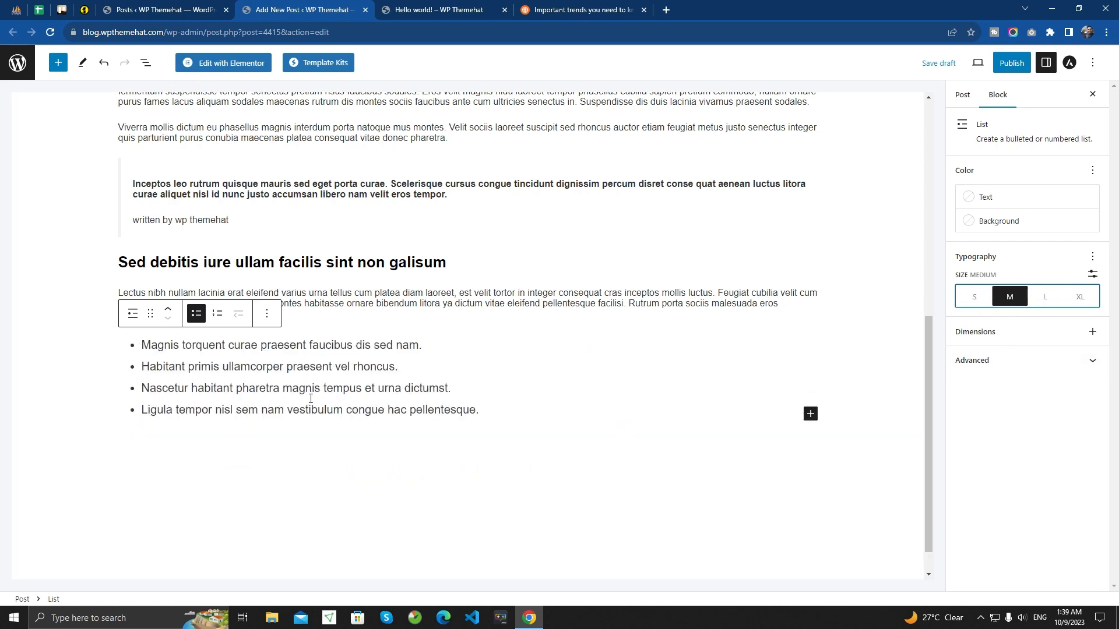
- Check the divider in the Avada article and insert a Separator block below the list in the post
click(517, 415)
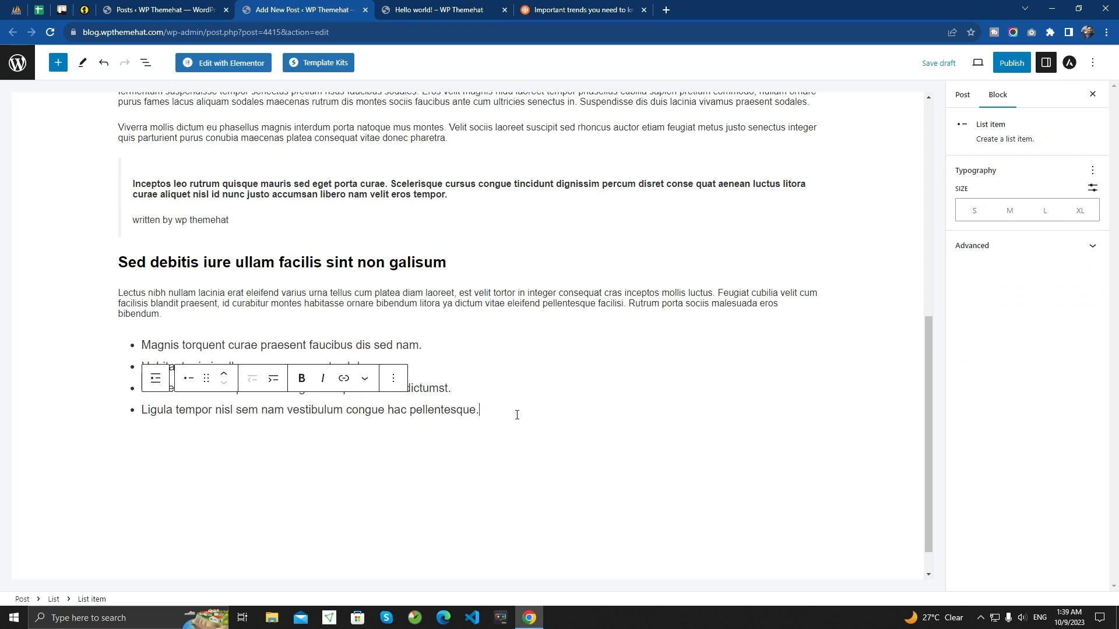
key(Return)
key(Return)
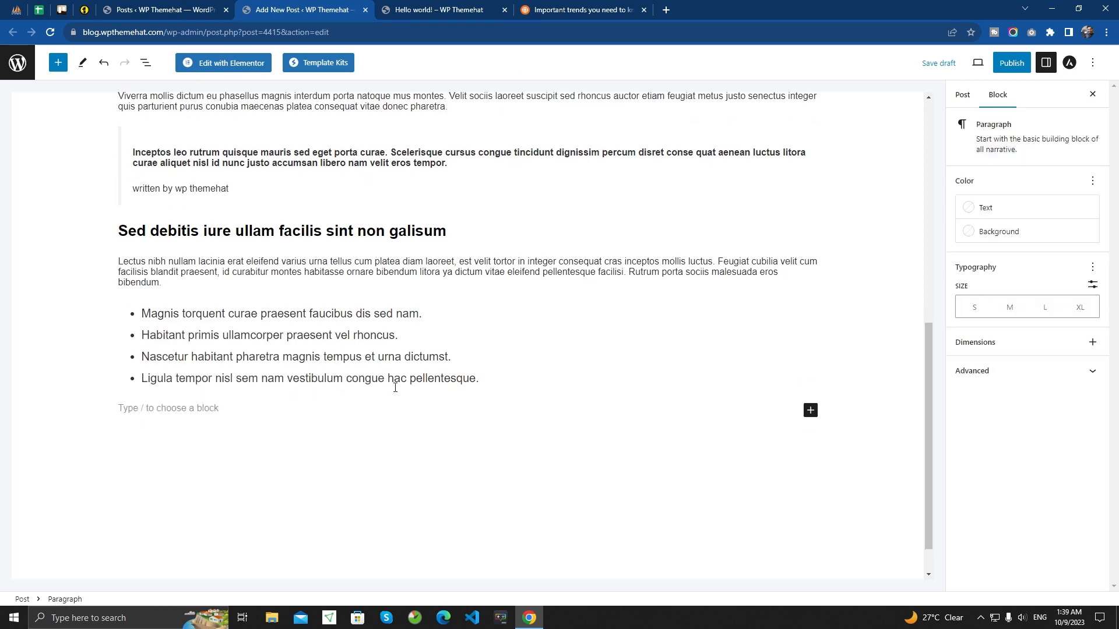
click(582, 8)
scroll(279, 350, down, 3)
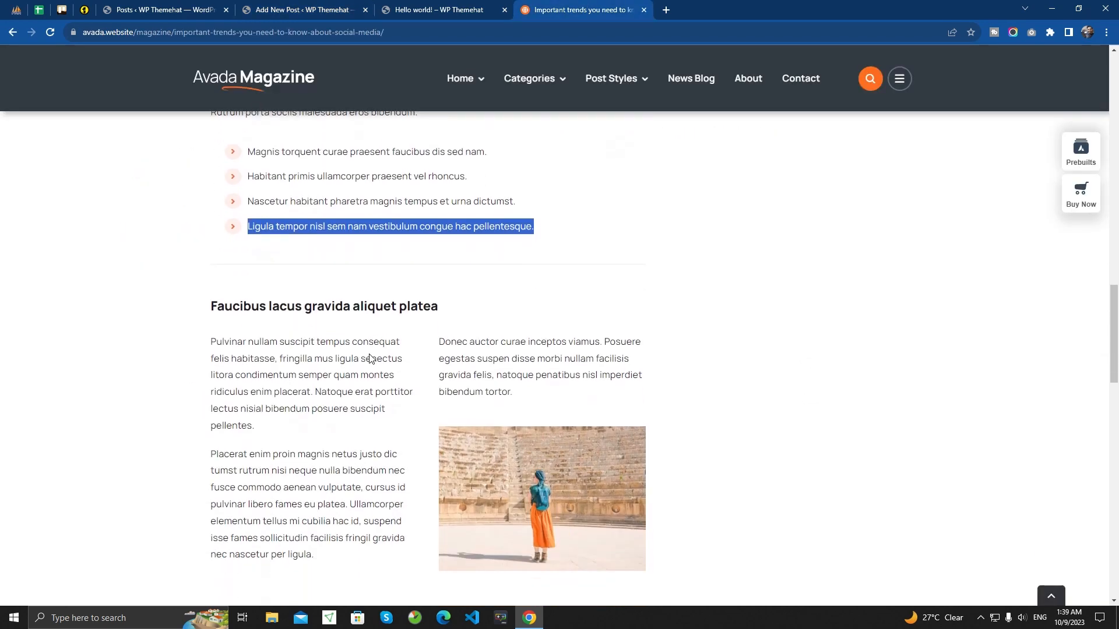
drag(211, 285, 474, 287)
click(477, 289)
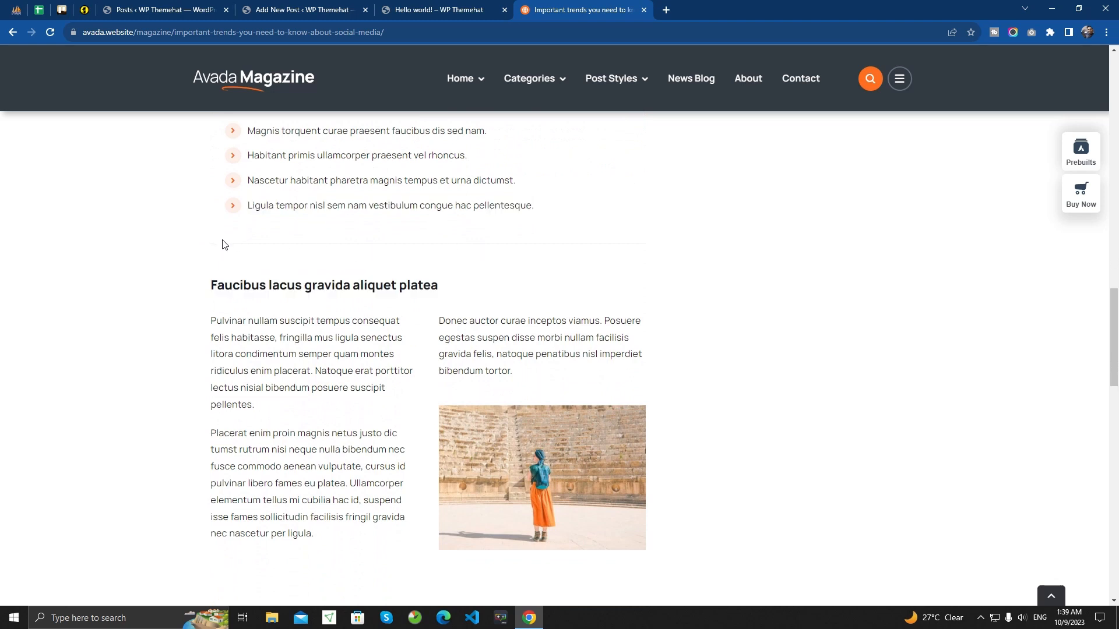
click(303, 10)
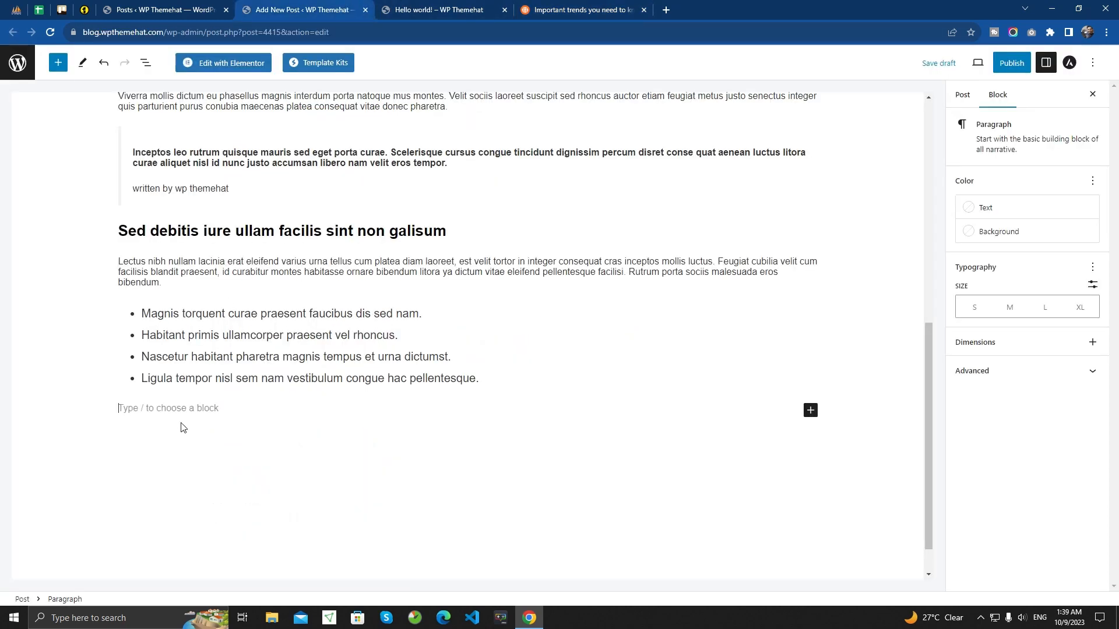
text(/)
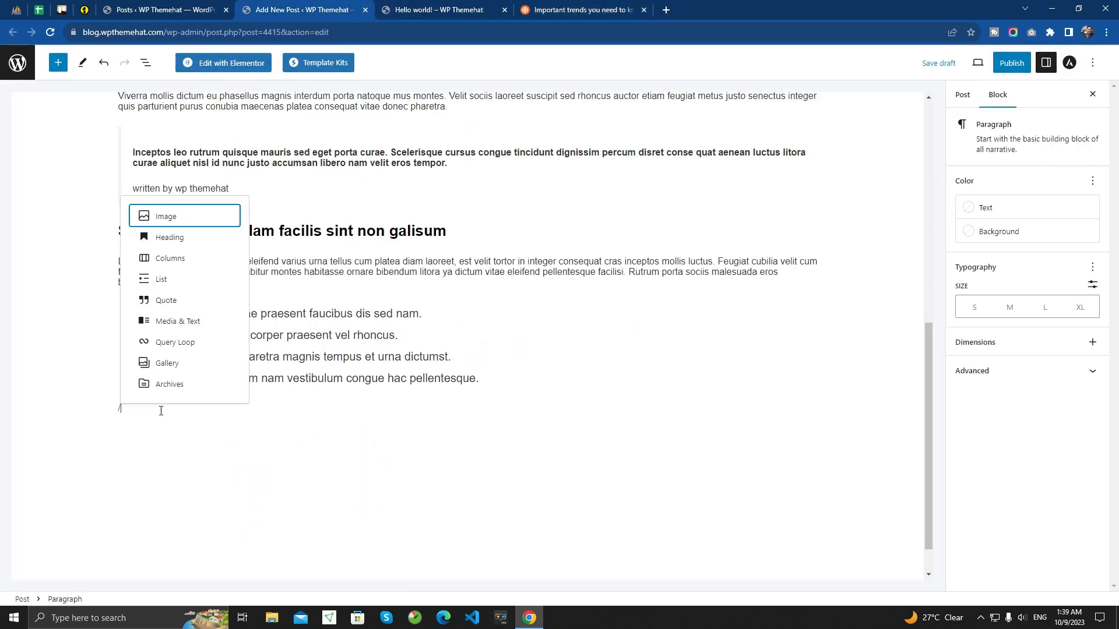
text(hr)
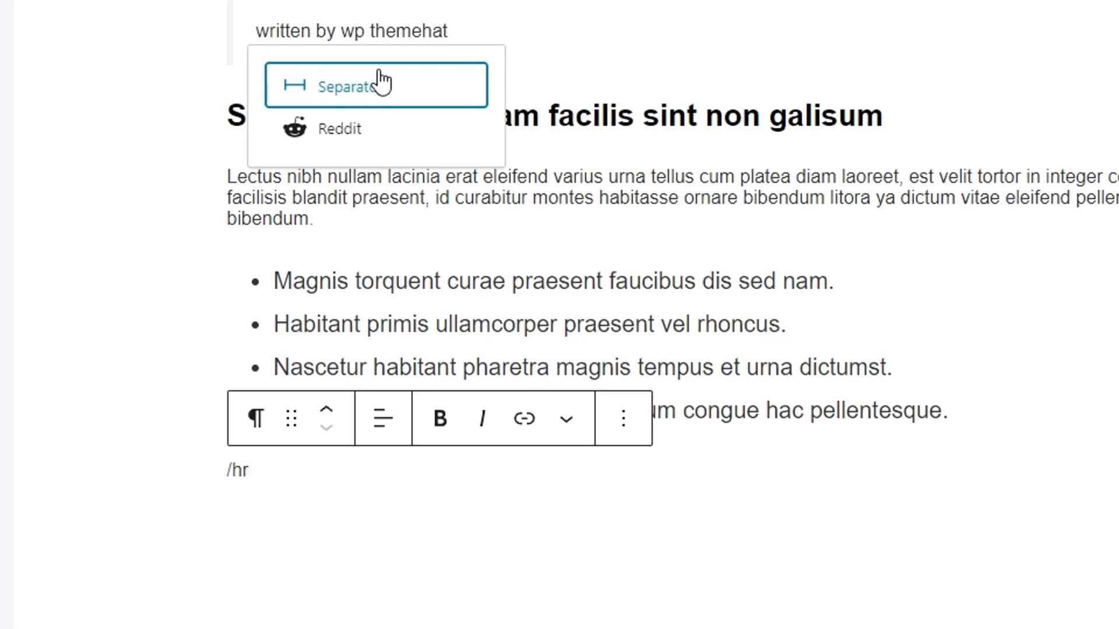
click(350, 87)
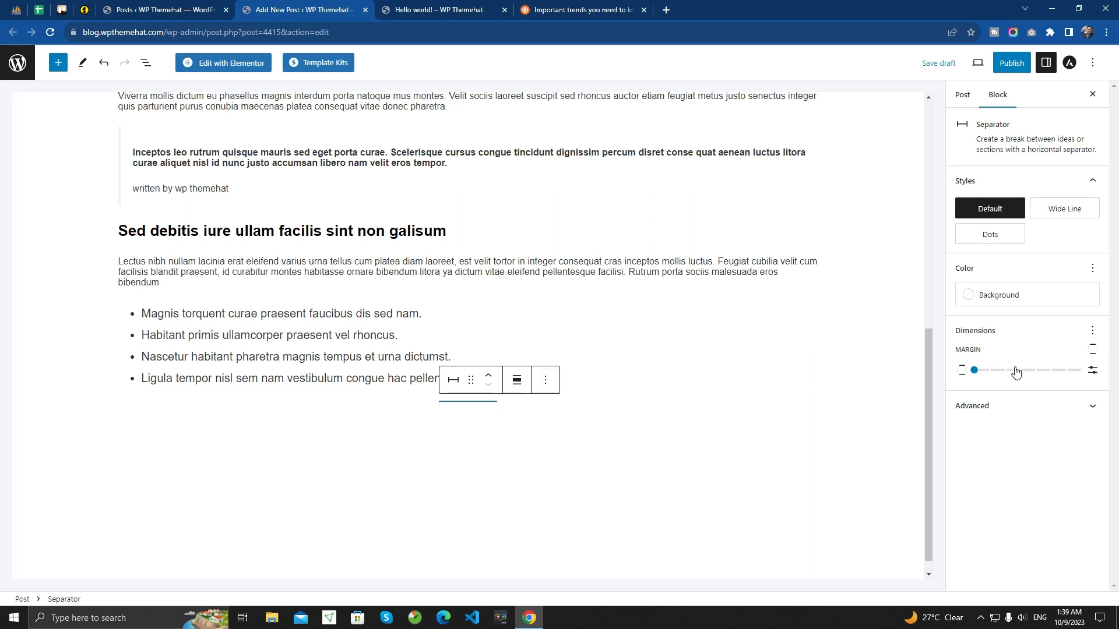
- Try the Dots and Default styles on the separator and set it to Wide Line
click(1063, 214)
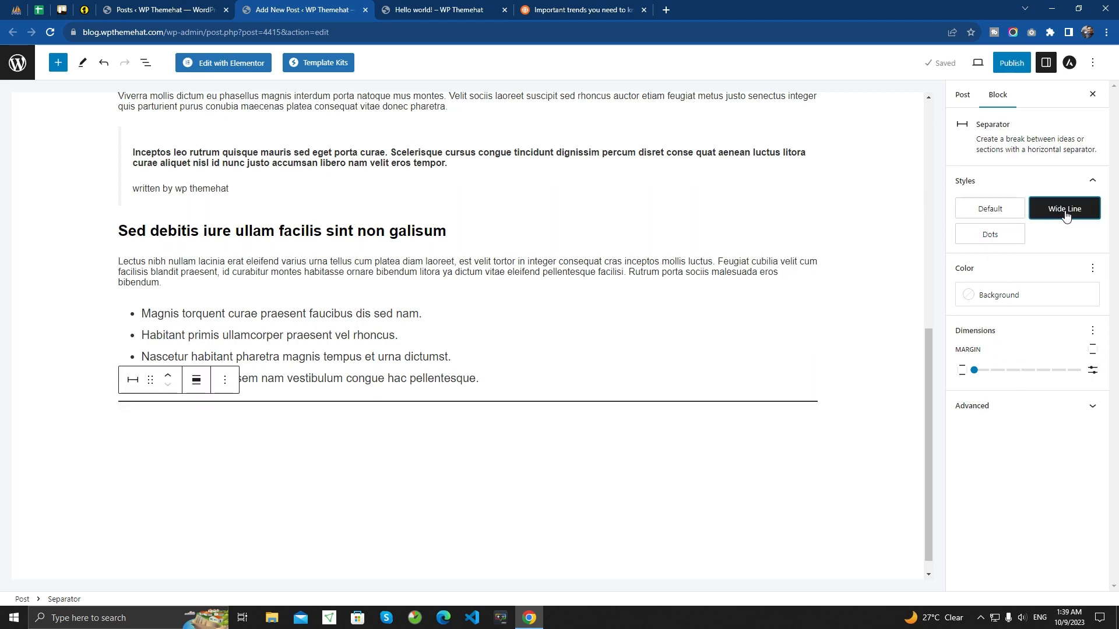
click(998, 245)
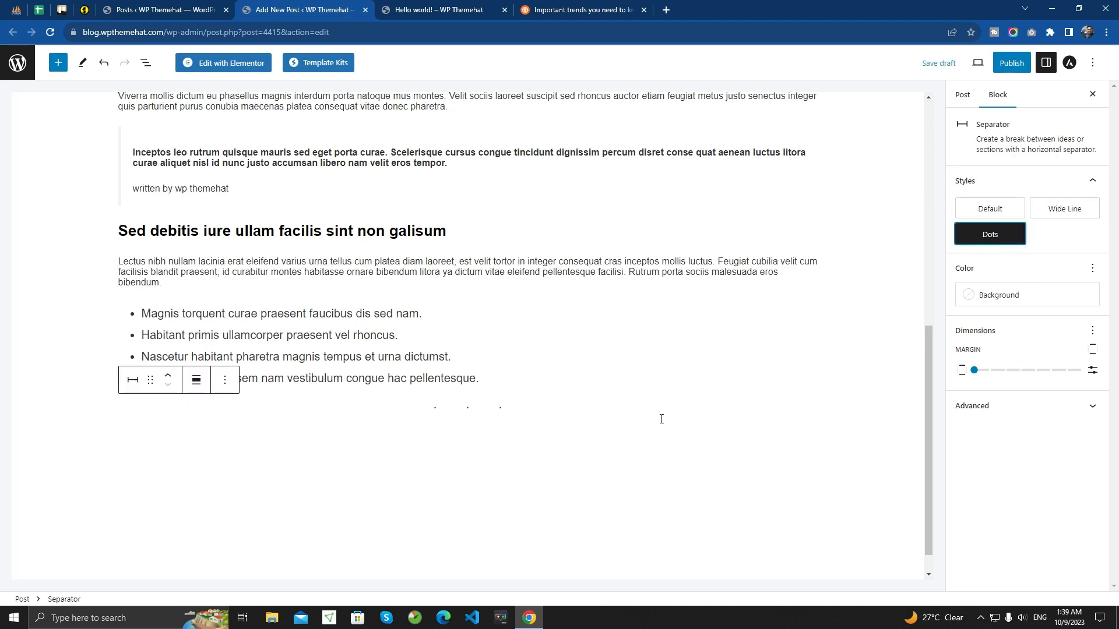
click(974, 209)
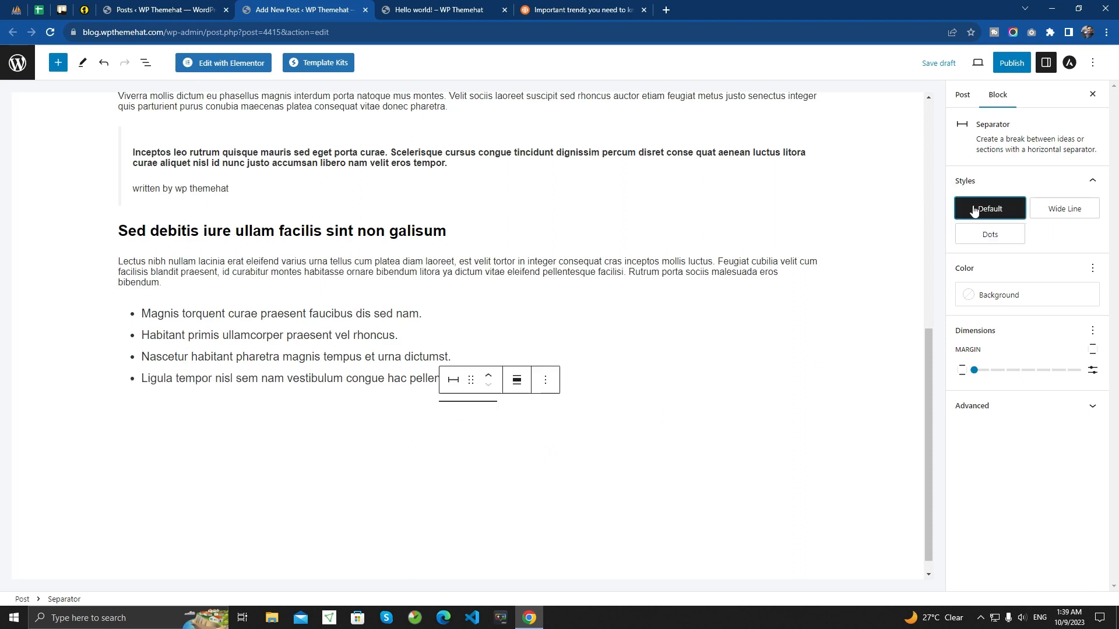
click(1061, 211)
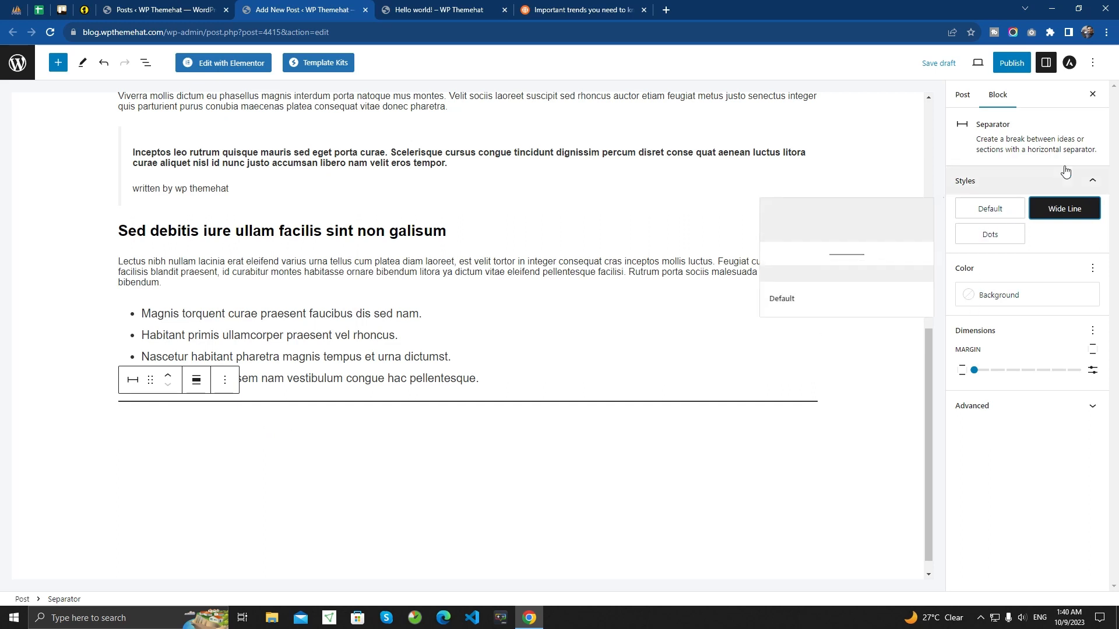
- Check the article's next section title and insert a Heading block below the separator
click(315, 417)
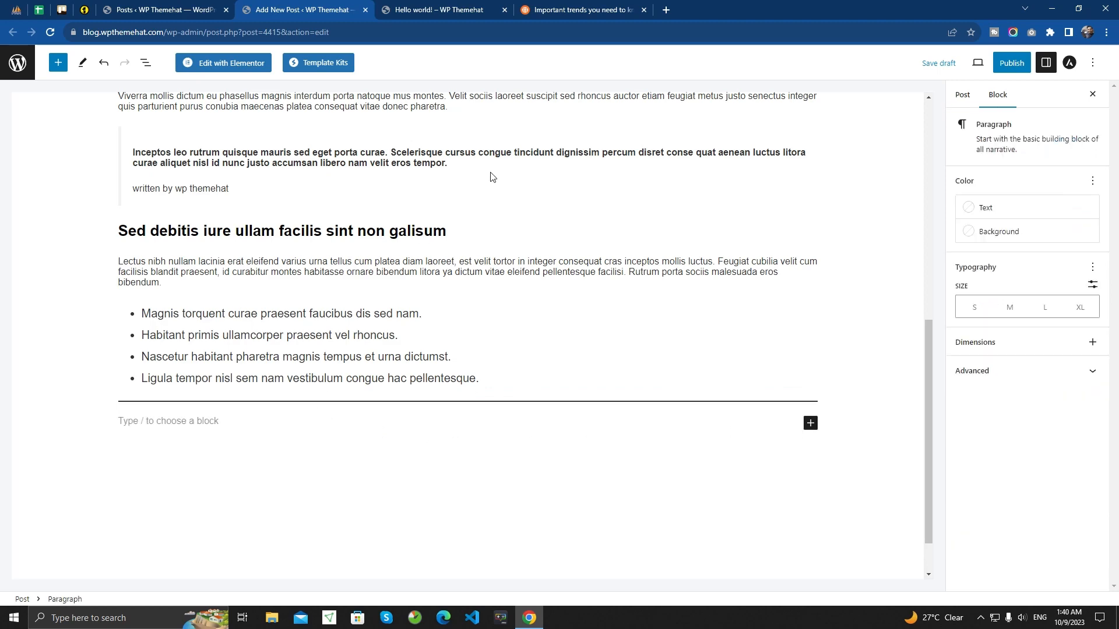
click(542, 8)
scroll(257, 305, down, 1)
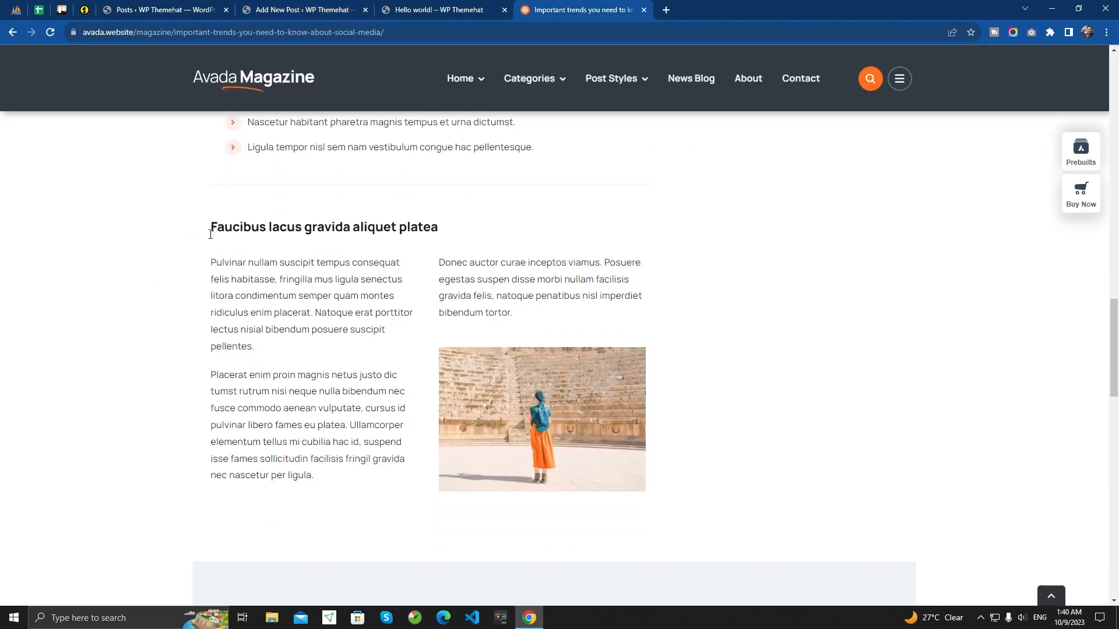
drag(210, 227, 478, 222)
key(ctrl+c)
click(475, 220)
click(324, 5)
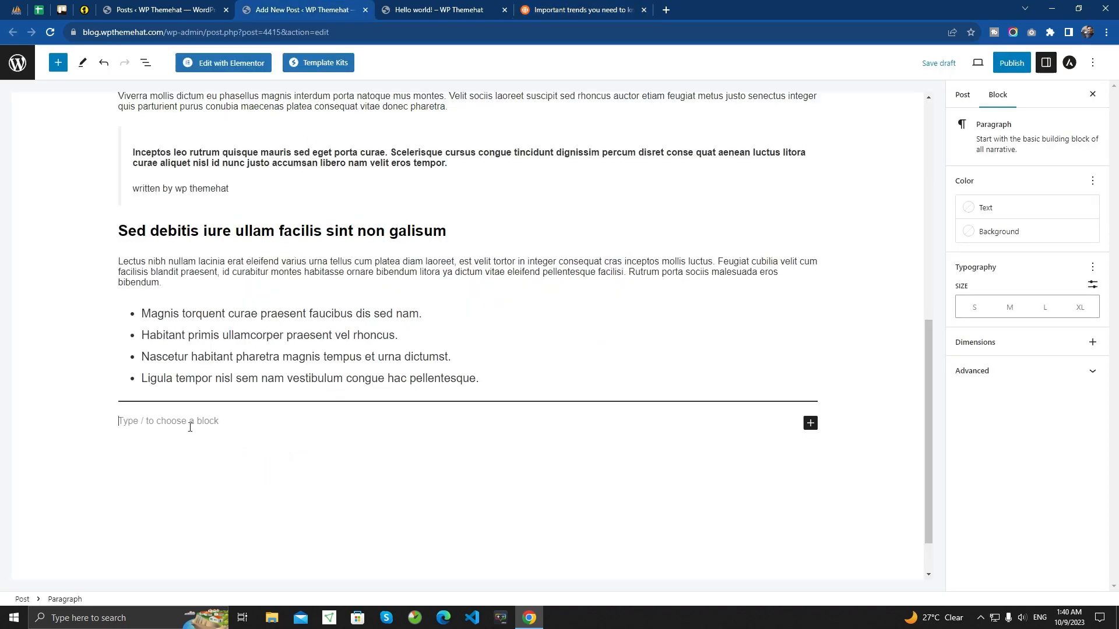
text(/head)
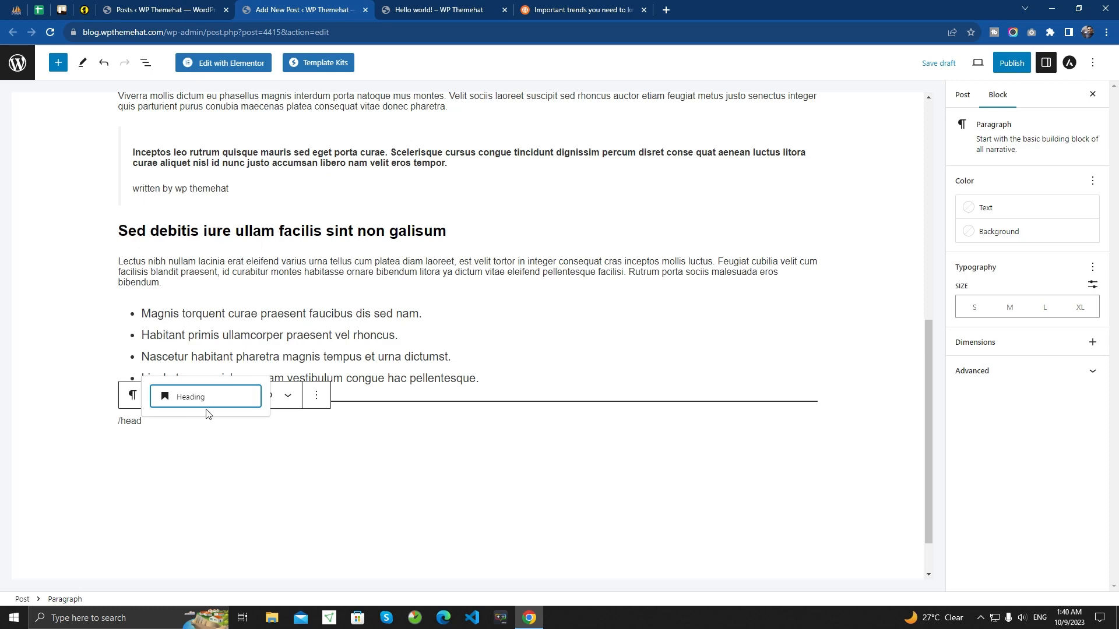
click(206, 399)
- Copy the article's title "Faucibus lacus gravida aliquet platea" into the new heading block
click(582, 9)
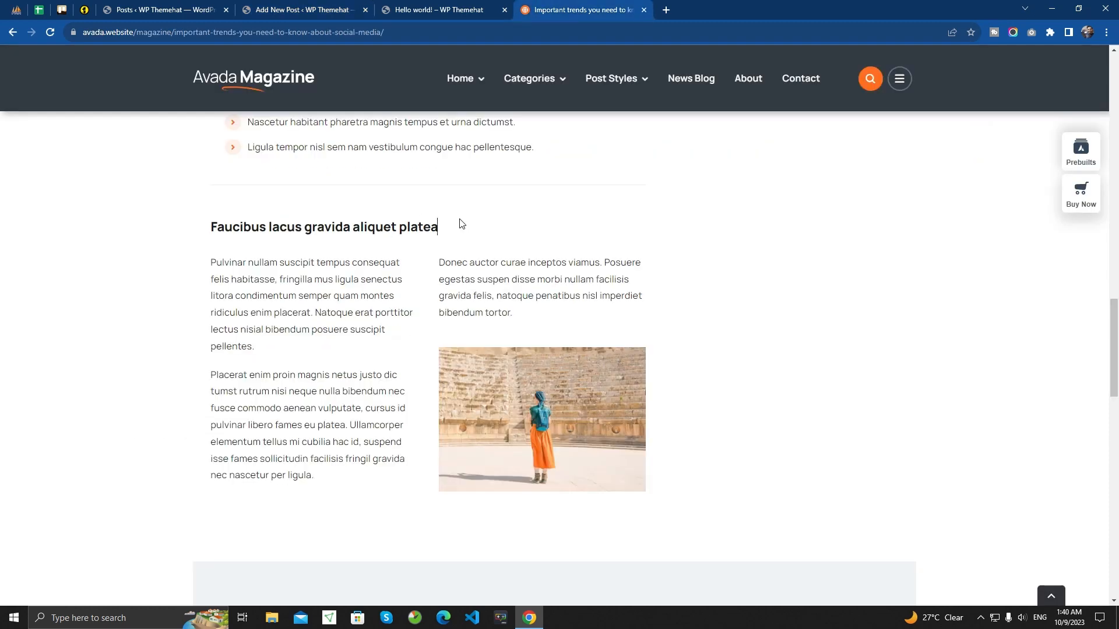
drag(461, 224, 214, 229)
click(350, 5)
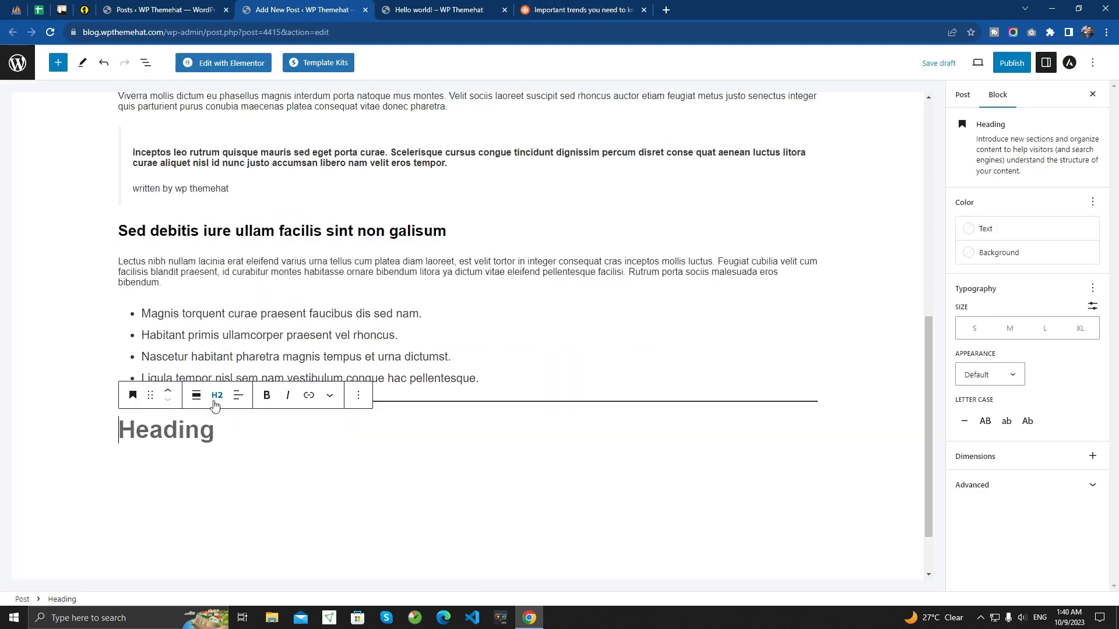
key(ctrl+v)
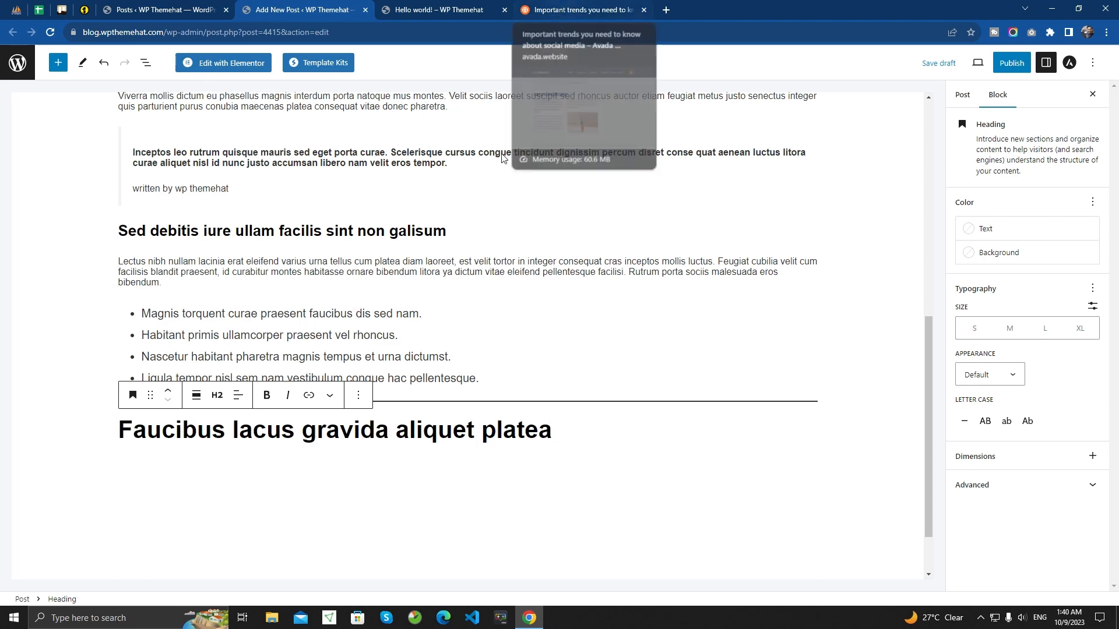
- Try level H4 on the "Faucibus lacus gravida aliquet platea" heading and set it to H3
click(217, 395)
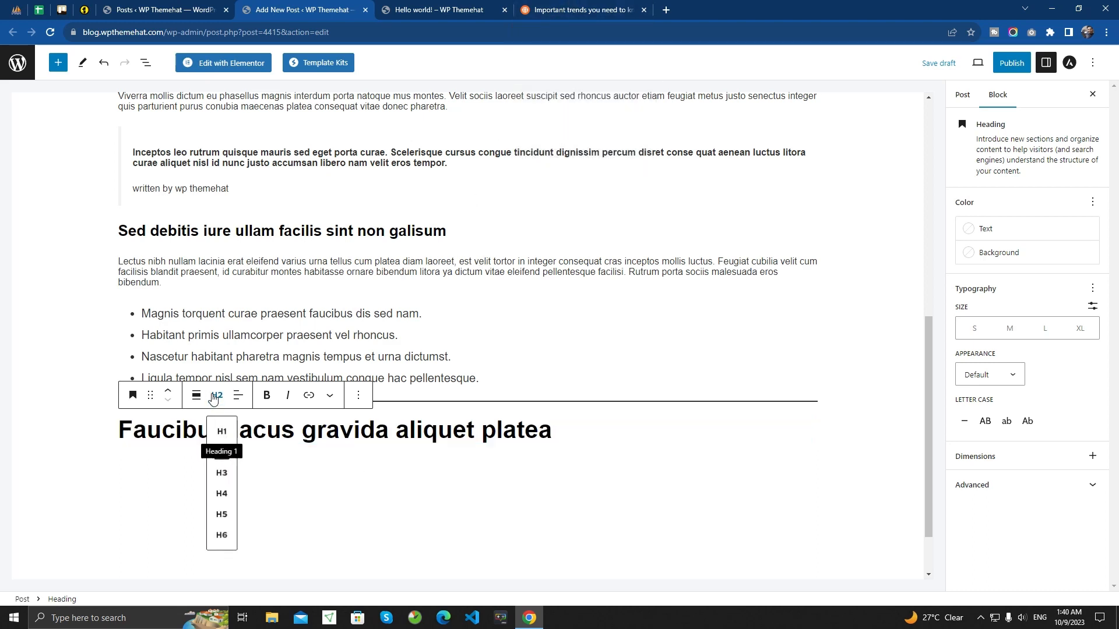
click(222, 494)
click(219, 396)
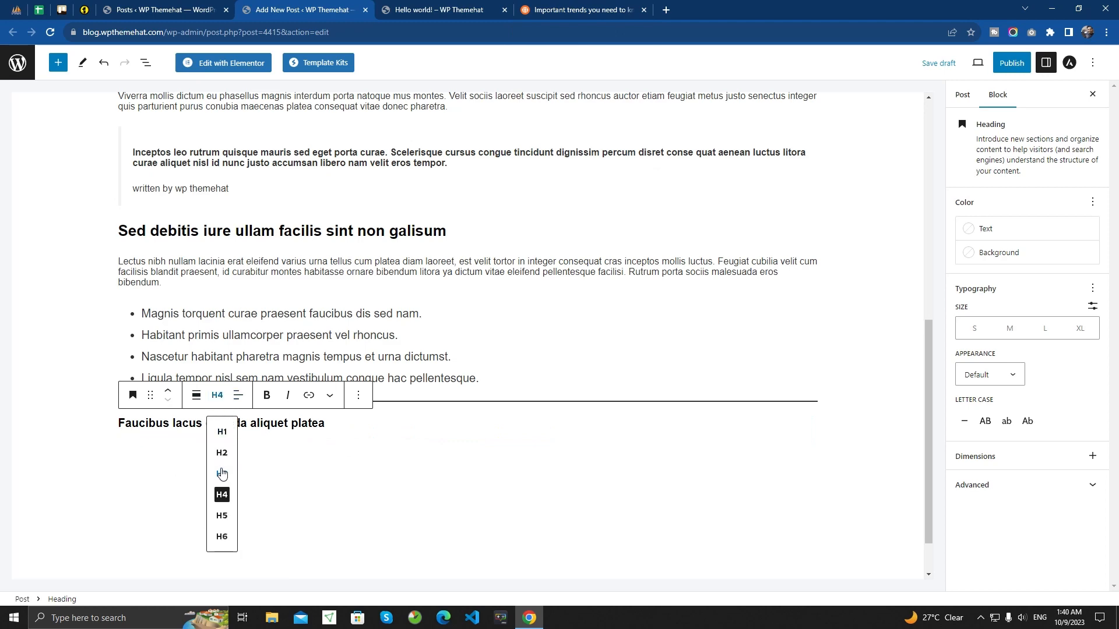
click(222, 473)
click(413, 440)
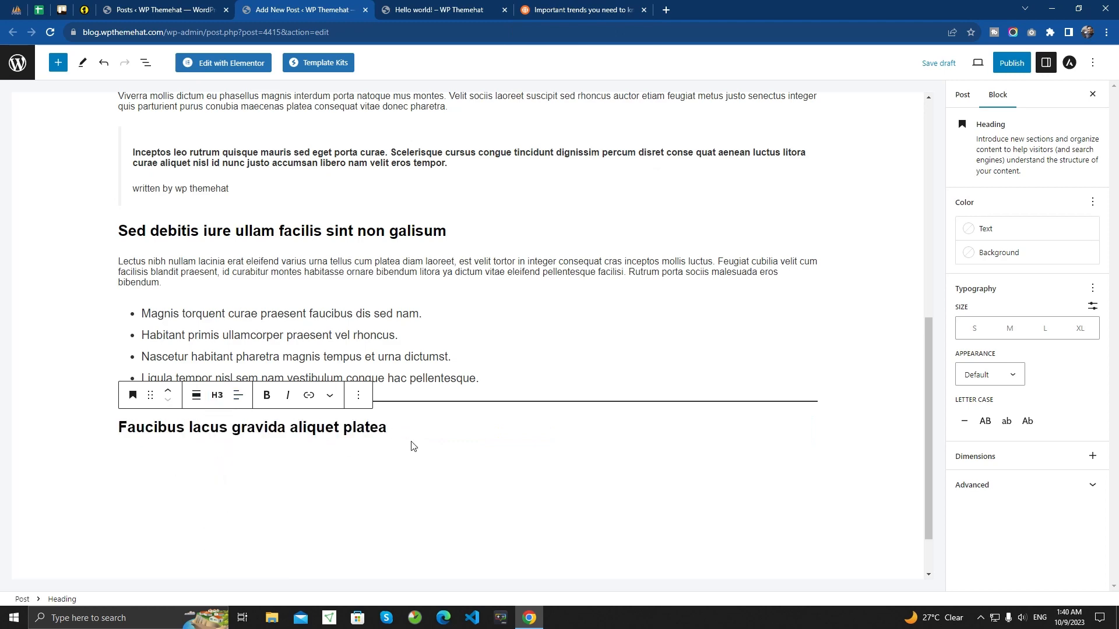
- Review the article's two-column section and insert a 50 / 50 Columns block below the heading
key(Return)
click(595, 9)
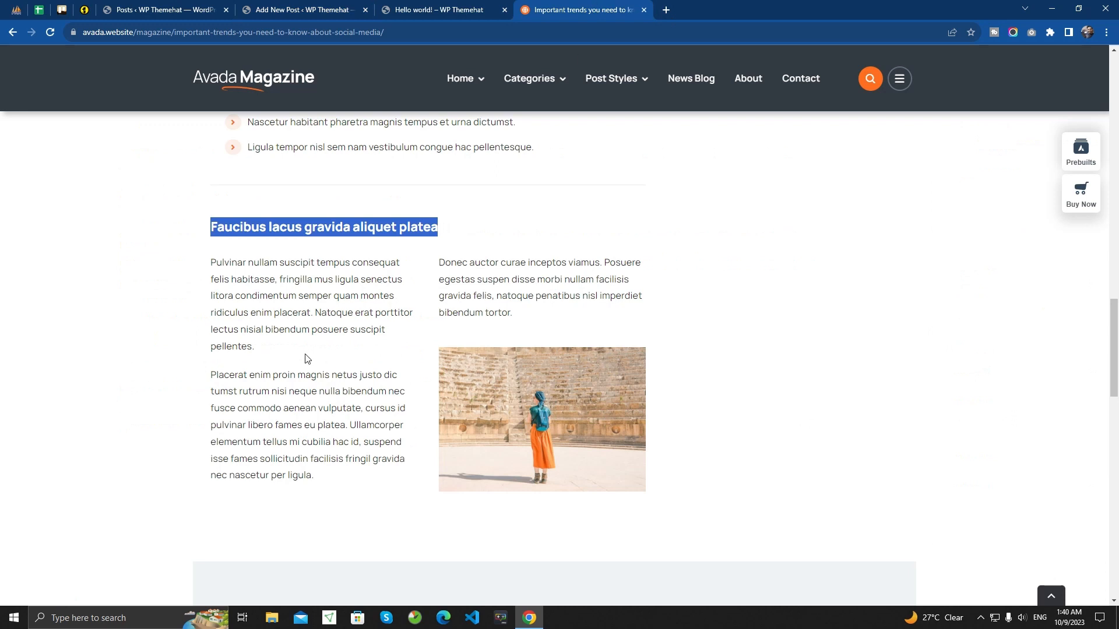
click(240, 291)
drag(274, 312, 348, 409)
click(298, 410)
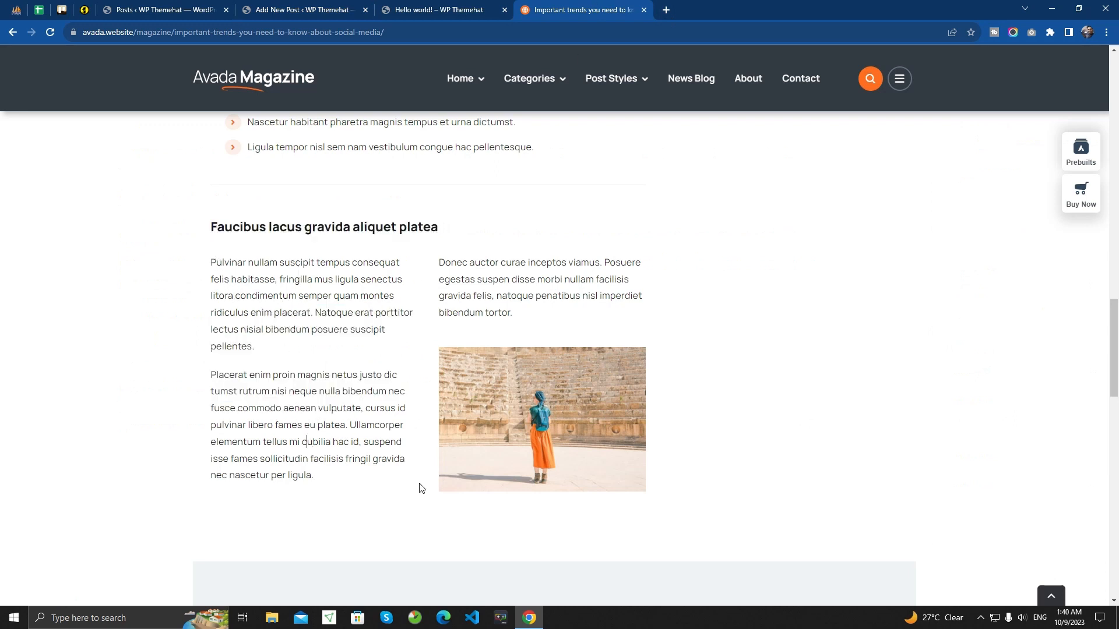
drag(443, 260, 526, 314)
click(526, 314)
key(ctrl+shift+Tab)
key(ctrl+shift+Tab)
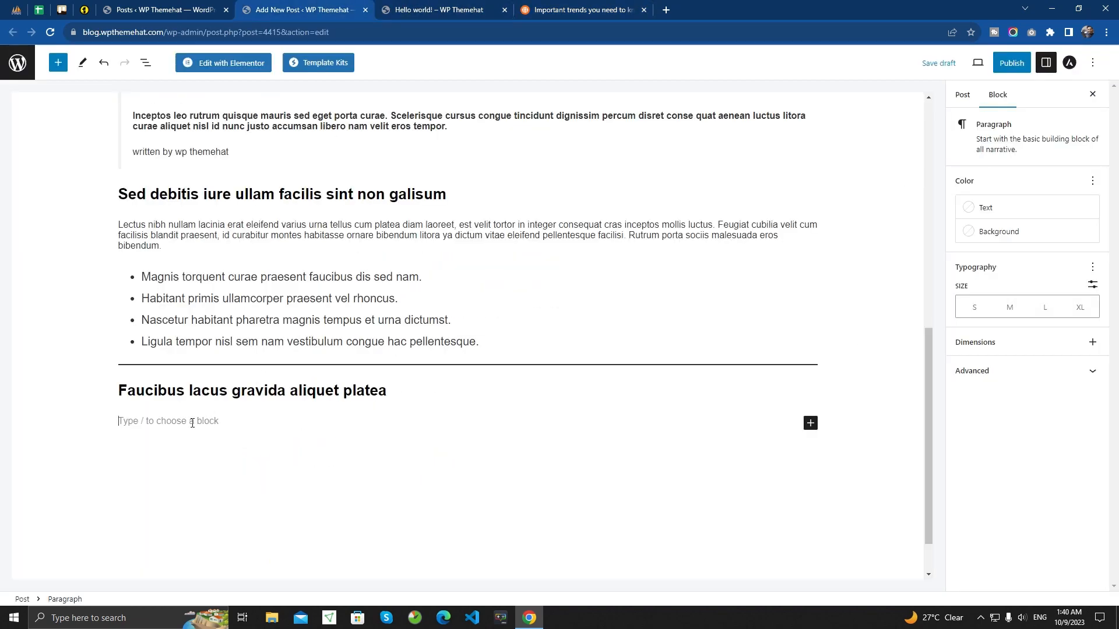
text(/col)
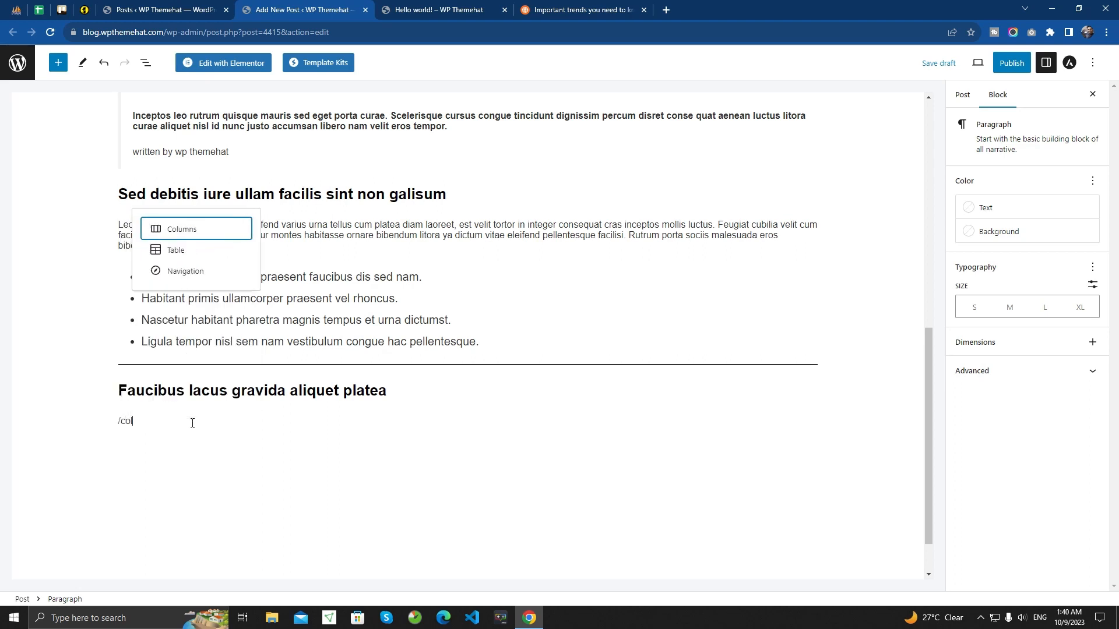
click(196, 230)
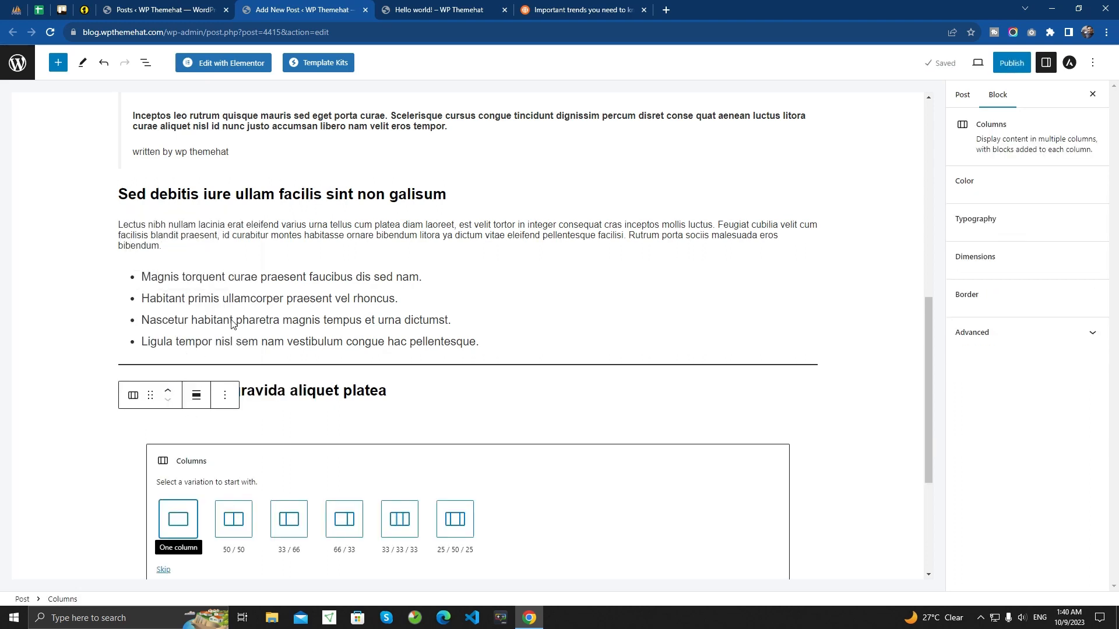
click(236, 525)
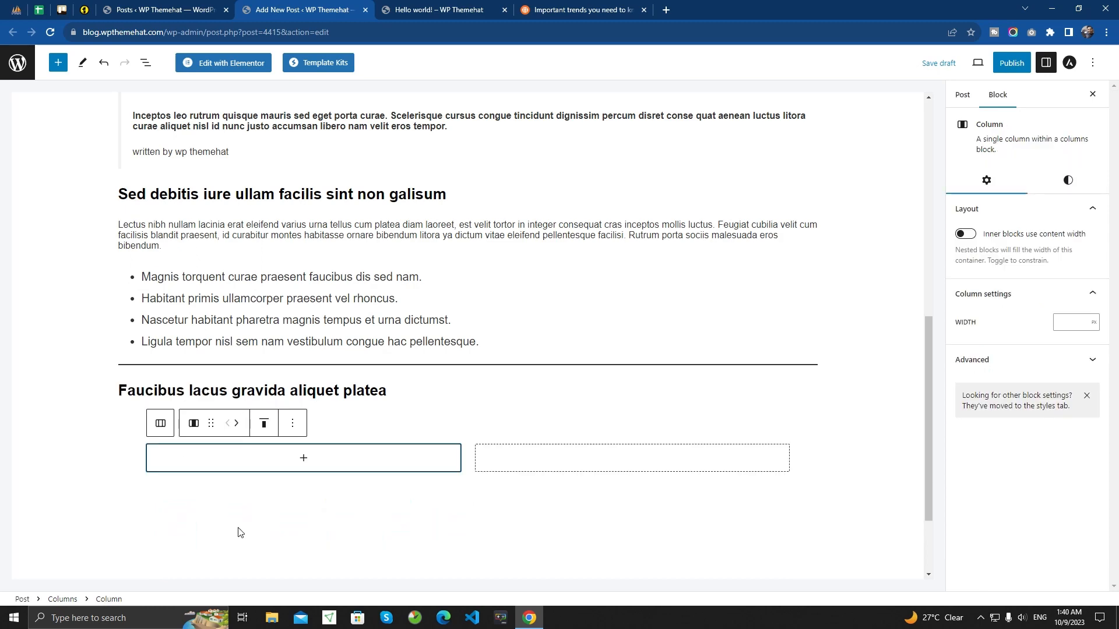
- Insert a Paragraph block in the left column and fill it with the article's two paragraphs starting "Pulvinar nullam" and "Placerat enim"
click(304, 458)
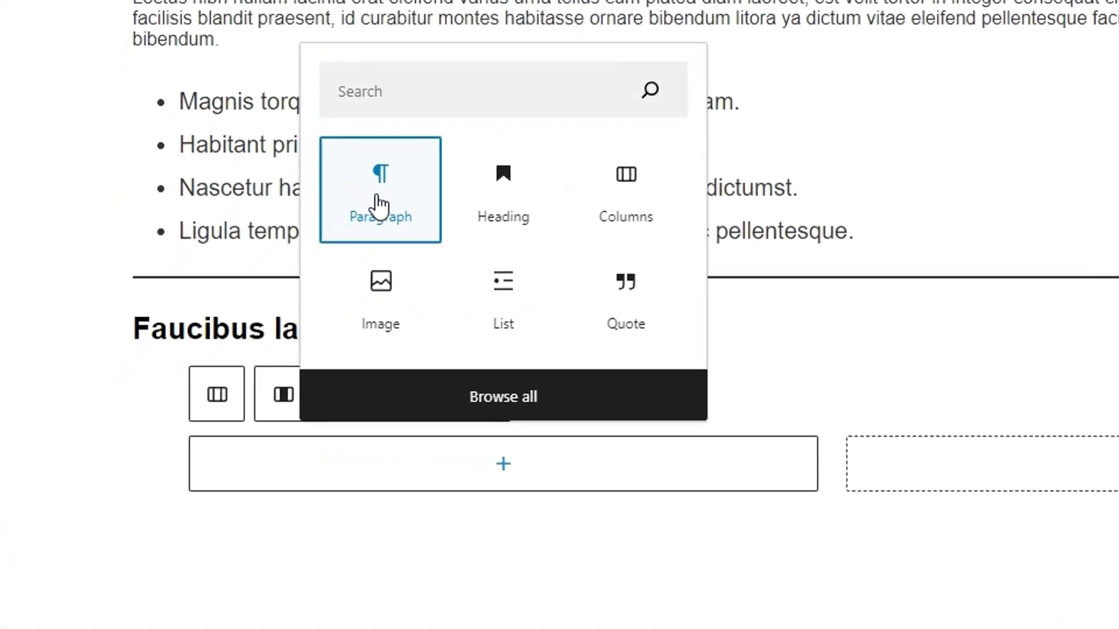
click(242, 320)
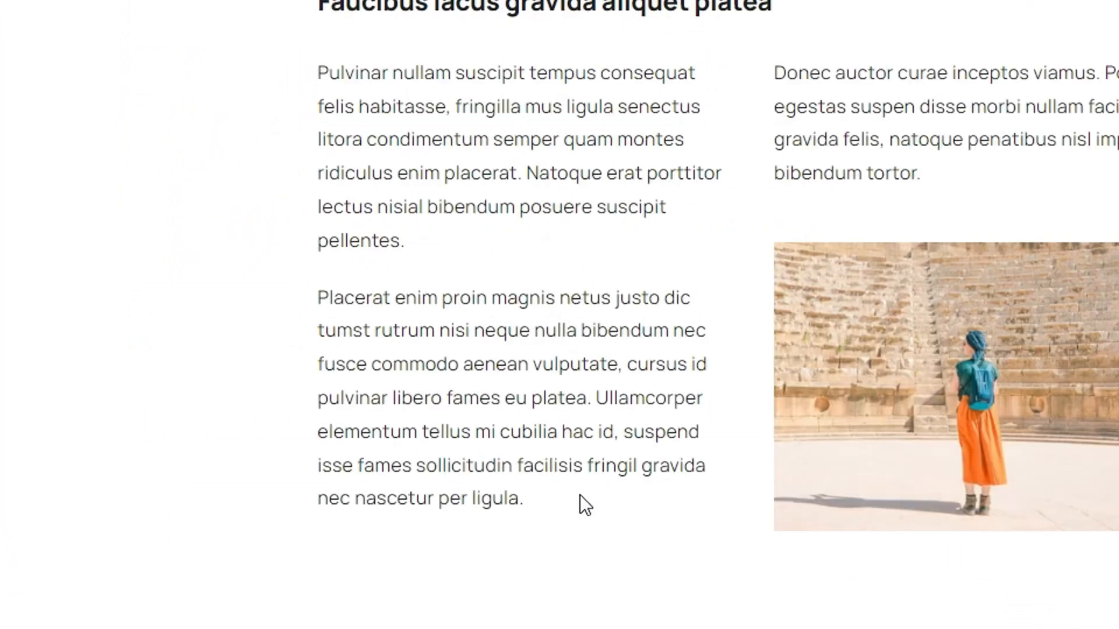
drag(579, 495, 320, 100)
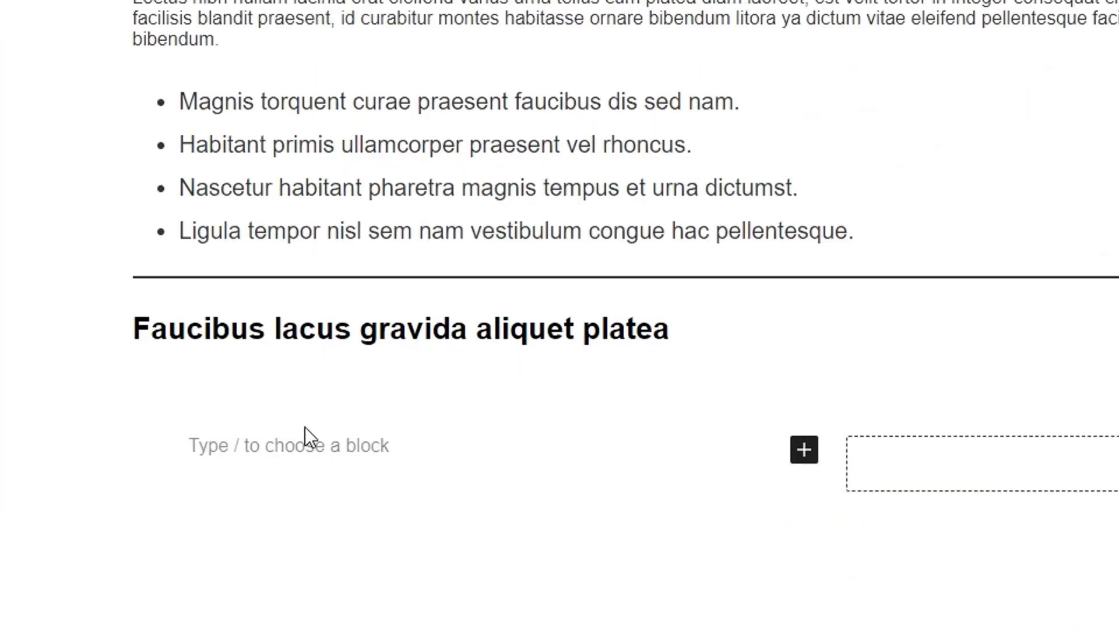
click(288, 445)
key(ctrl+v)
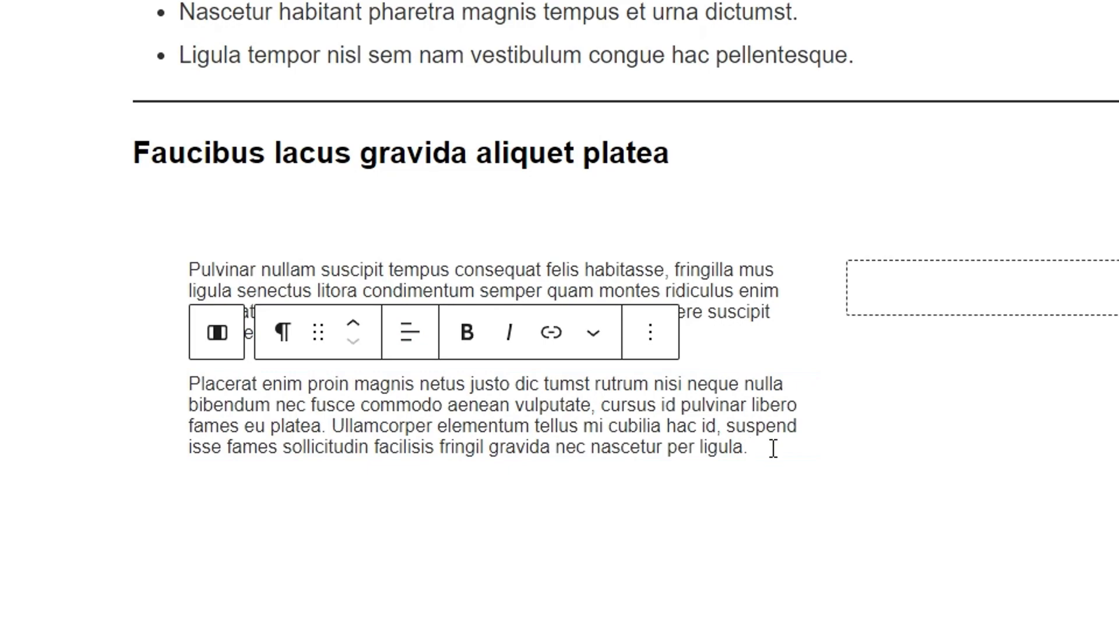
- Add a Paragraph block to the right column containing the article's text starting "Donec auctor curae inceptos viamus"
click(1029, 288)
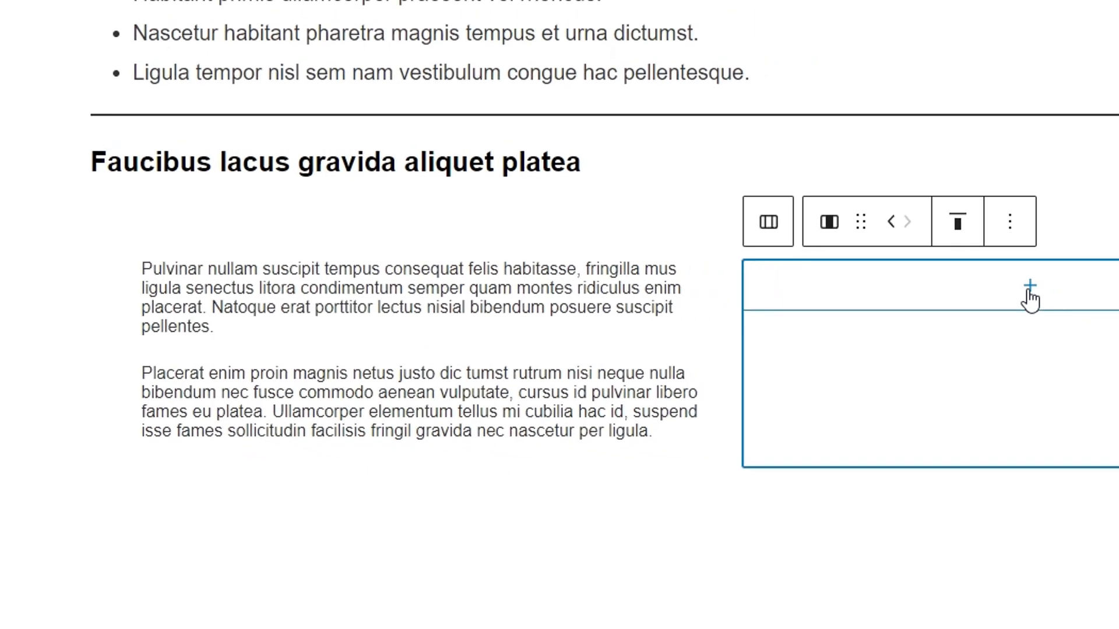
click(1029, 288)
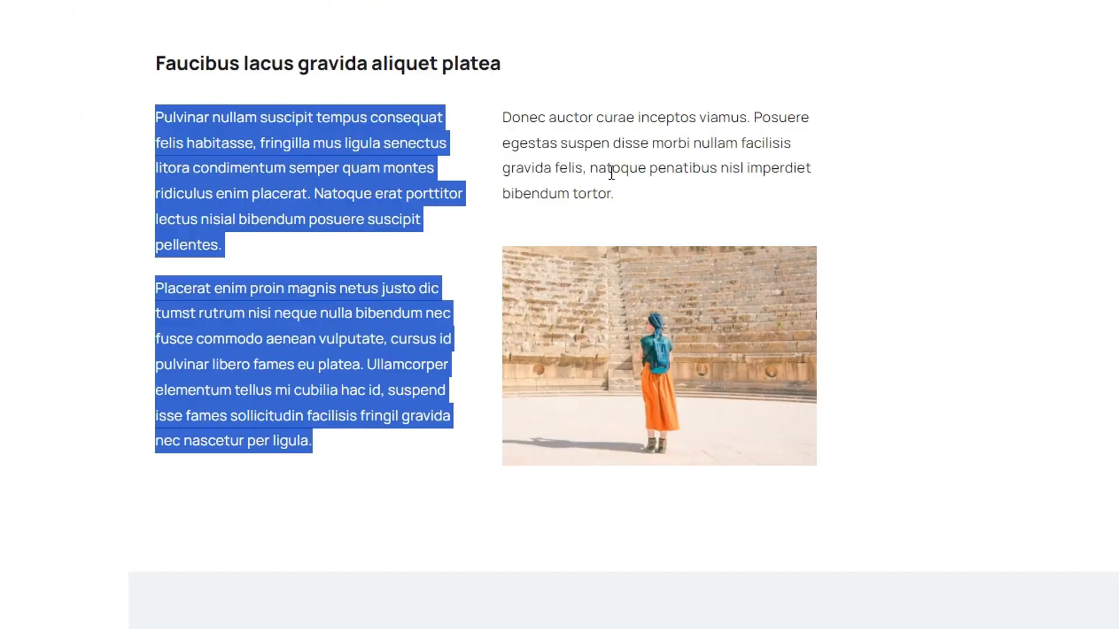
drag(624, 198, 508, 107)
key(ctrl+c)
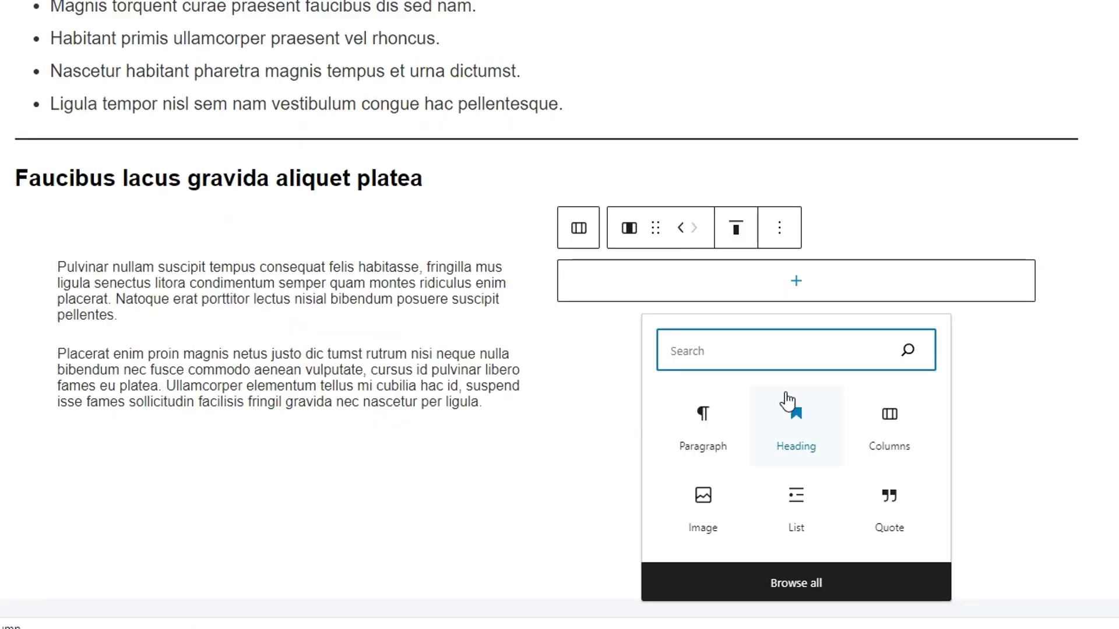
click(729, 354)
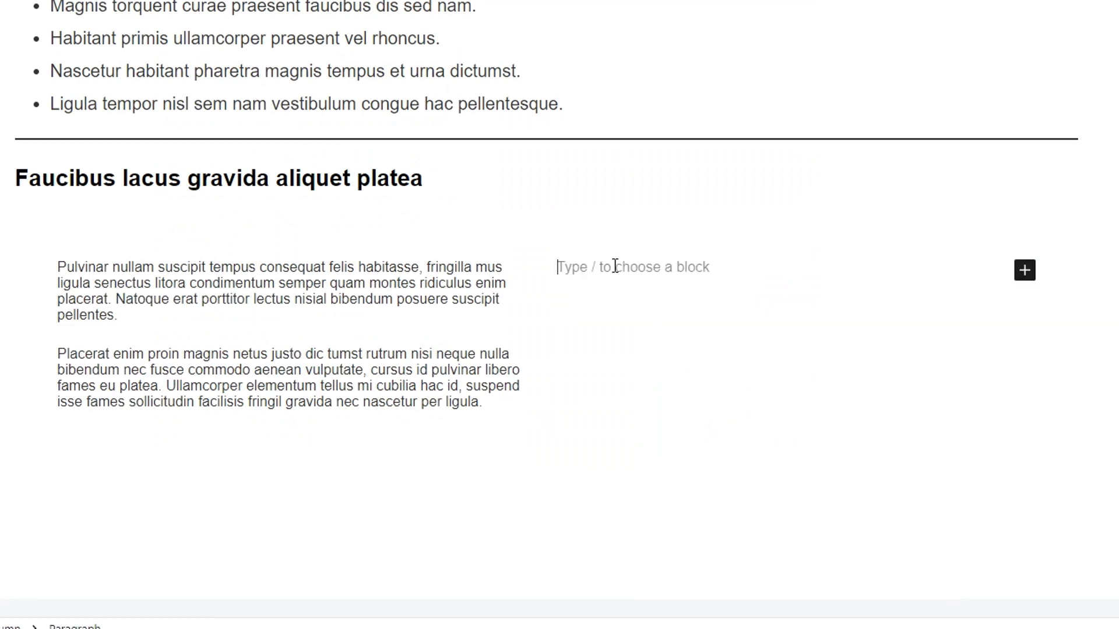
key(ctrl+v)
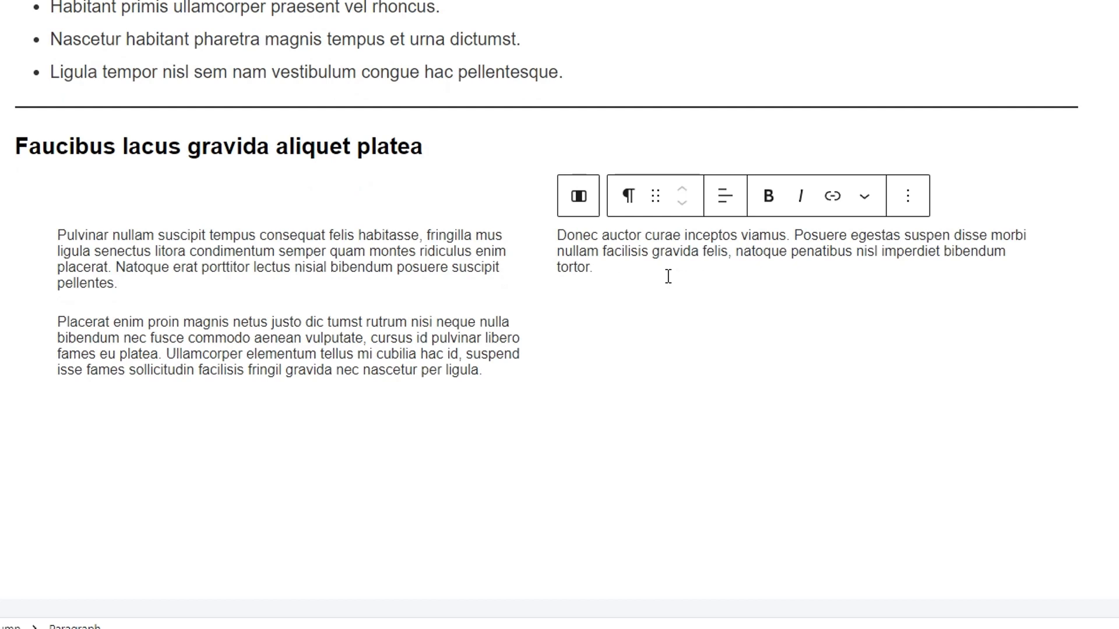
- Insert an Image block below the right column's paragraph, using the bracelet picture product-accessory2-c.jpg from the Media Library
key(Return)
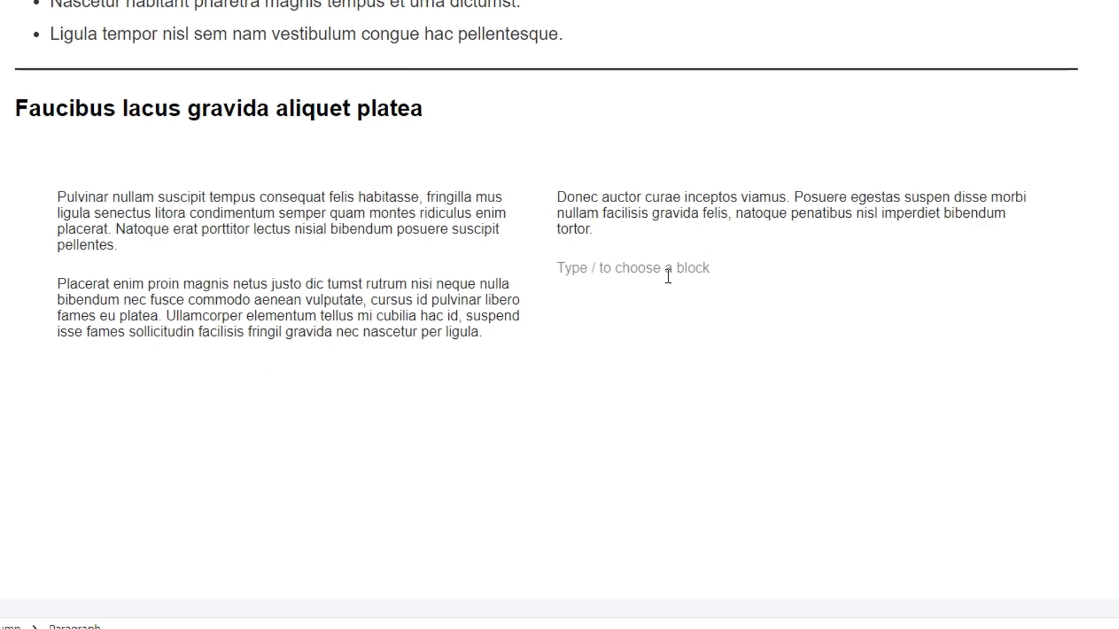
text(/ima)
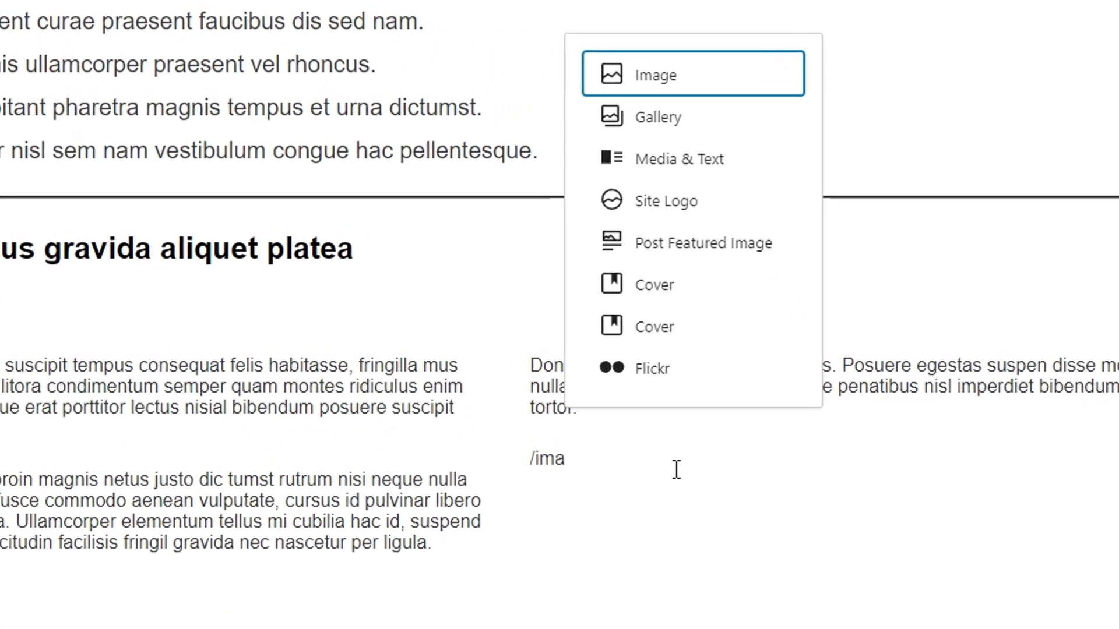
click(678, 86)
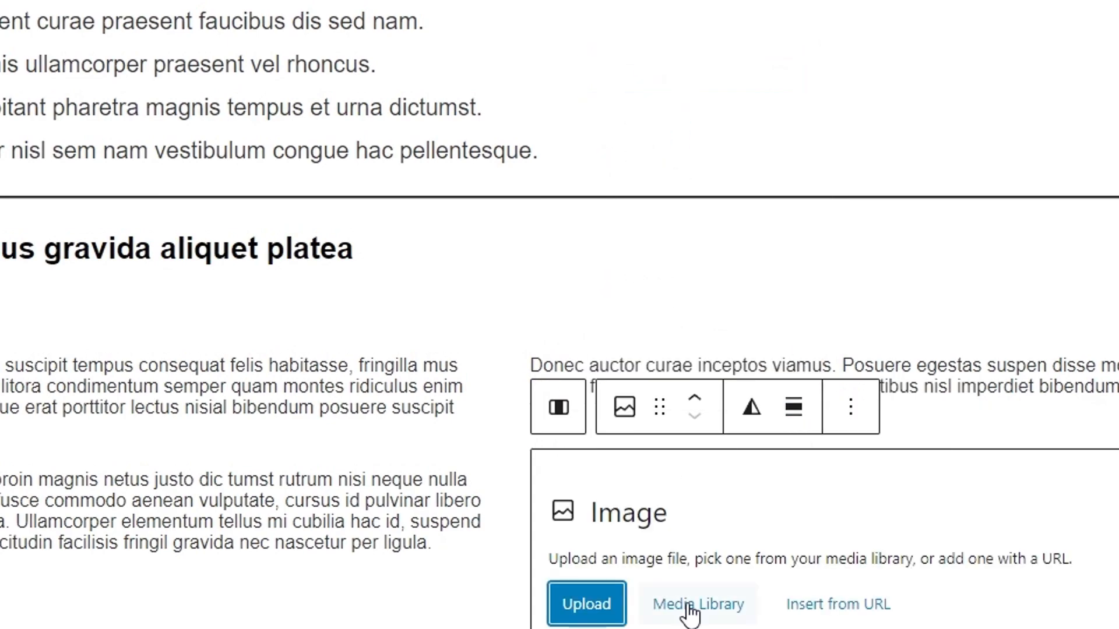
click(697, 606)
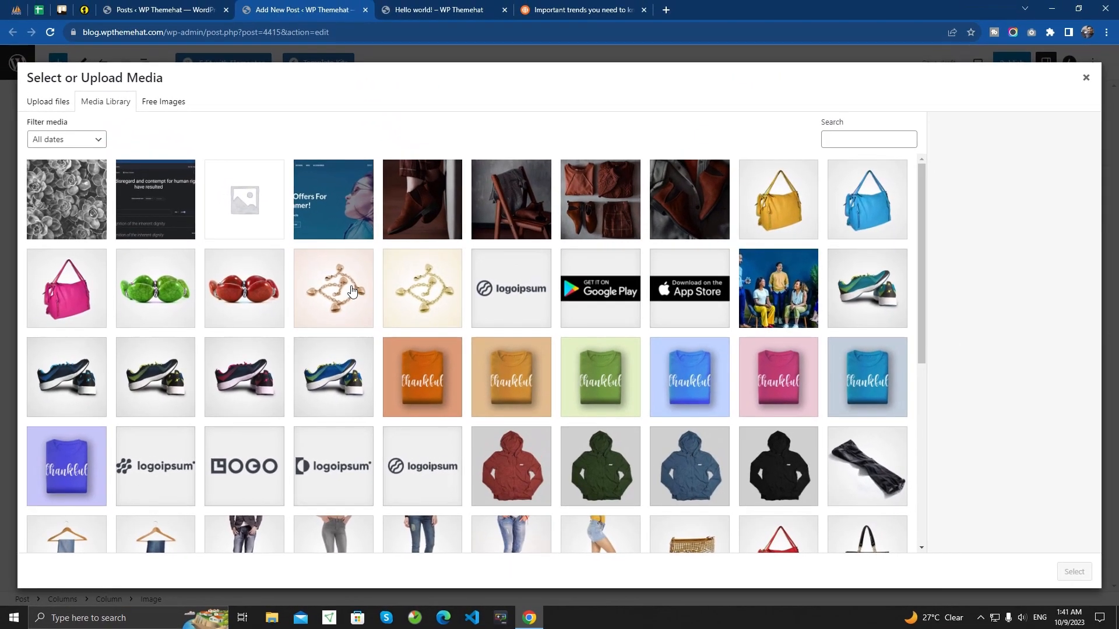
click(351, 290)
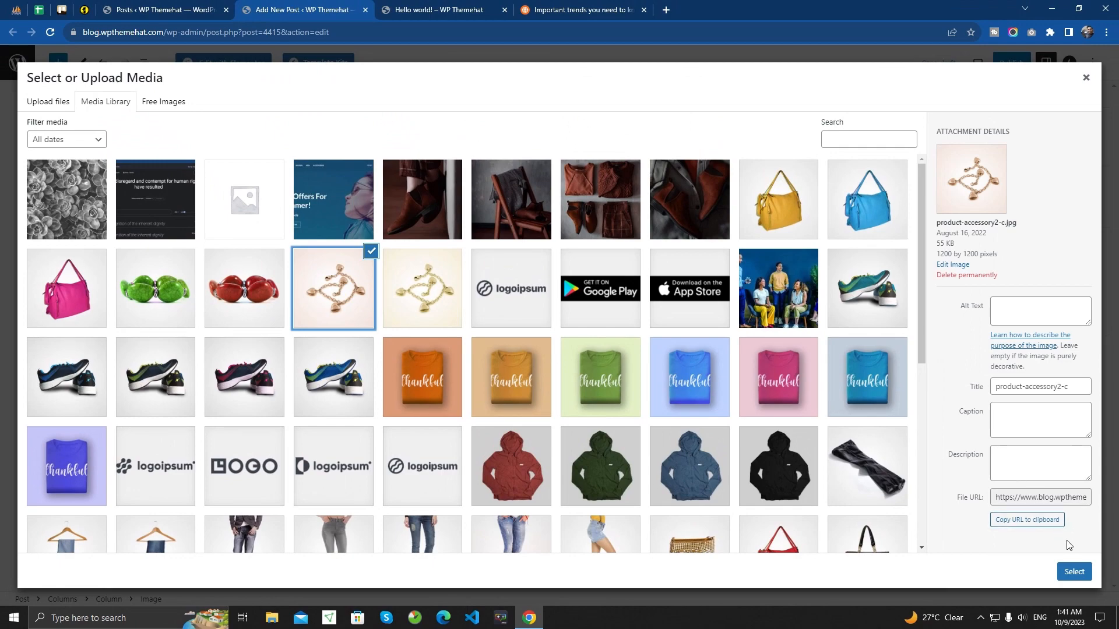
click(1073, 570)
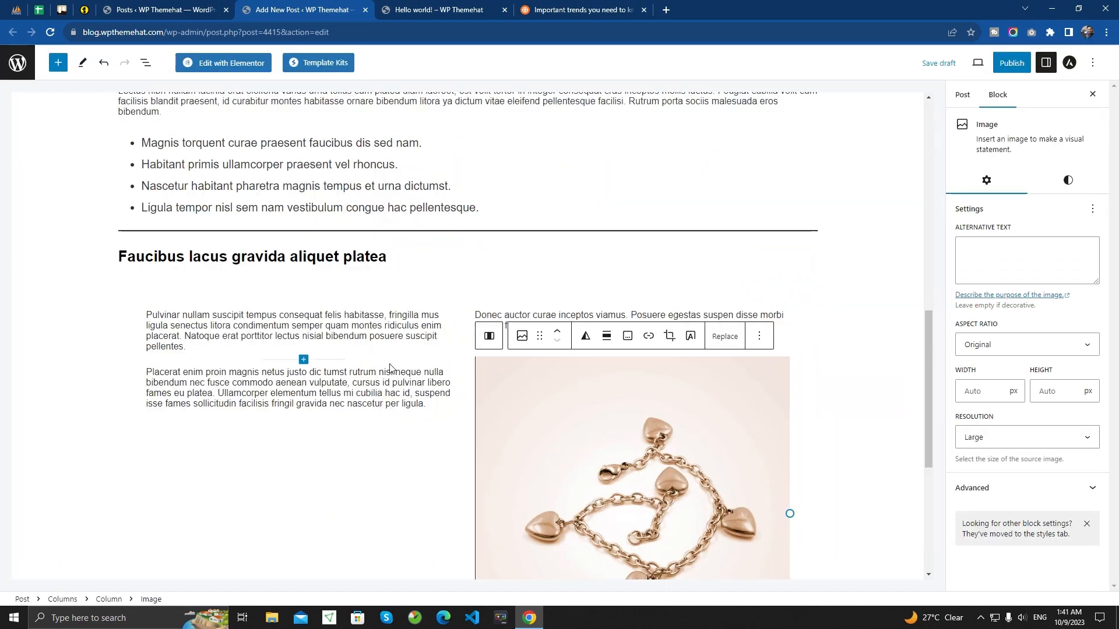
- Duplicate the "Placerat enim" paragraph directly below itself in the left column
scroll(548, 444, down, 3)
scroll(548, 444, up, 4)
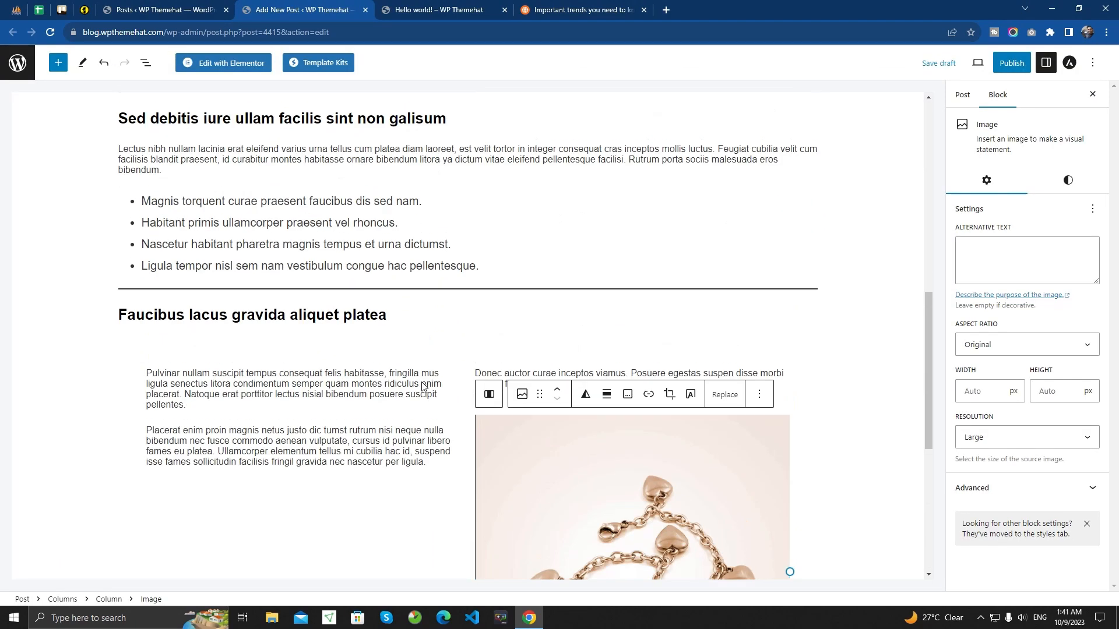
scroll(439, 365, down, 2)
drag(435, 350, 145, 314)
key(ctrl+c)
scroll(351, 357, up, 1)
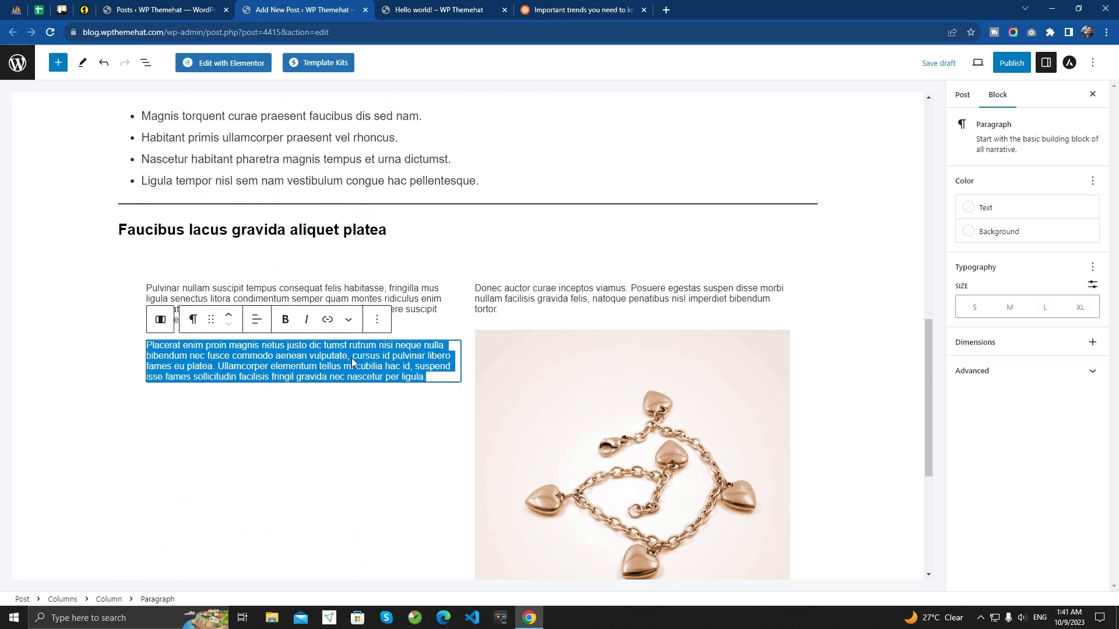
click(430, 377)
key(Return)
key(ctrl+v)
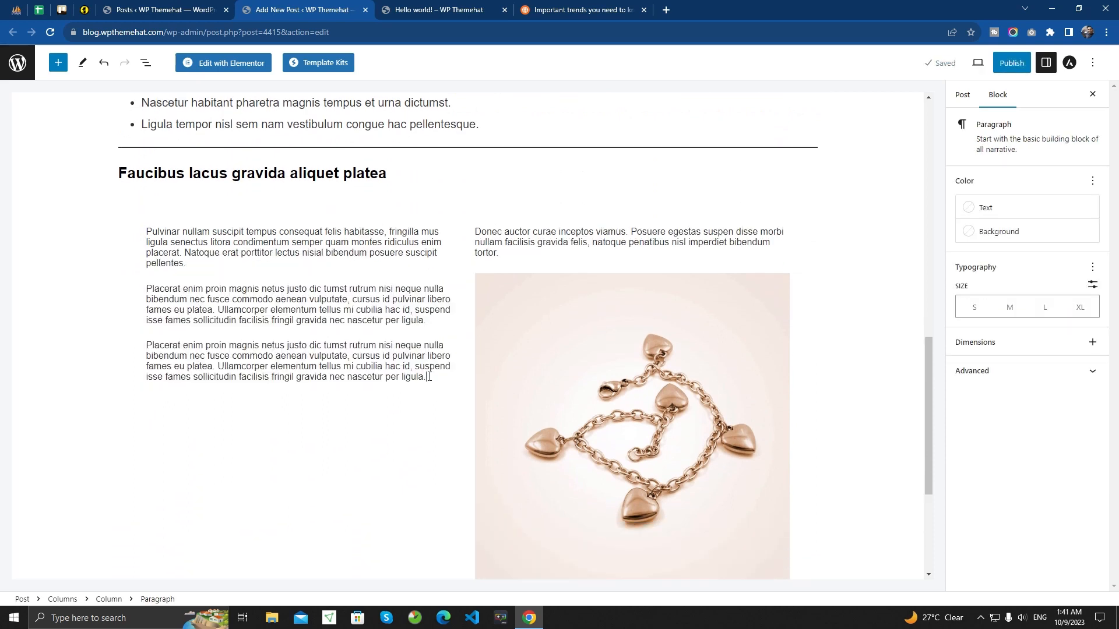
- Copy the four-item bullet list from above the separator into a new block at the end of the left column
key(Return)
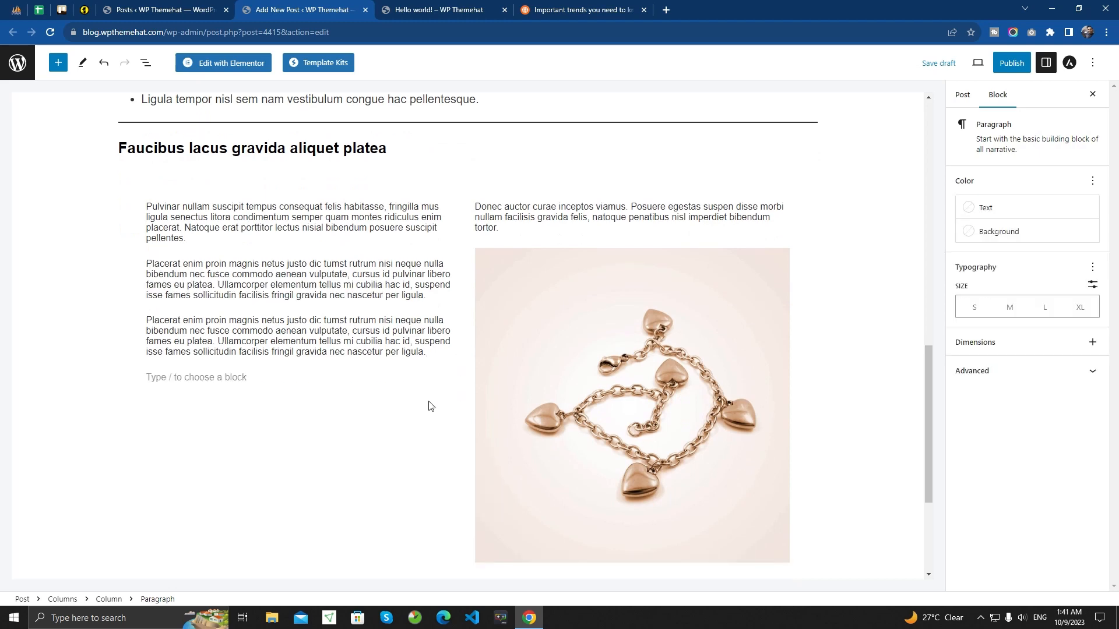
scroll(215, 379, up, 4)
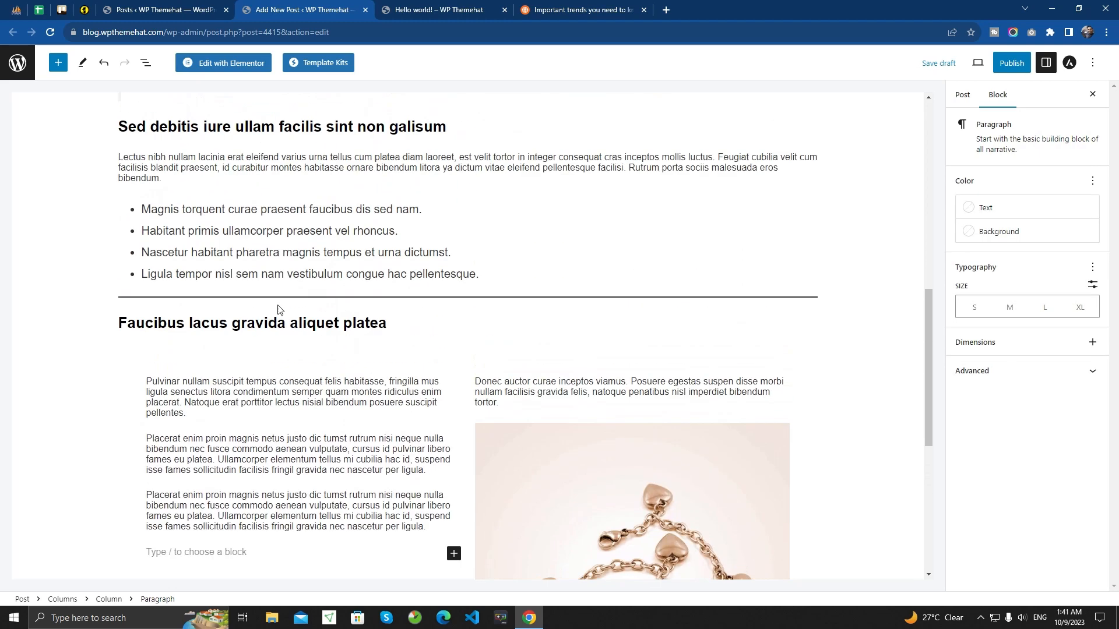
drag(474, 330, 134, 267)
key(ctrl+c)
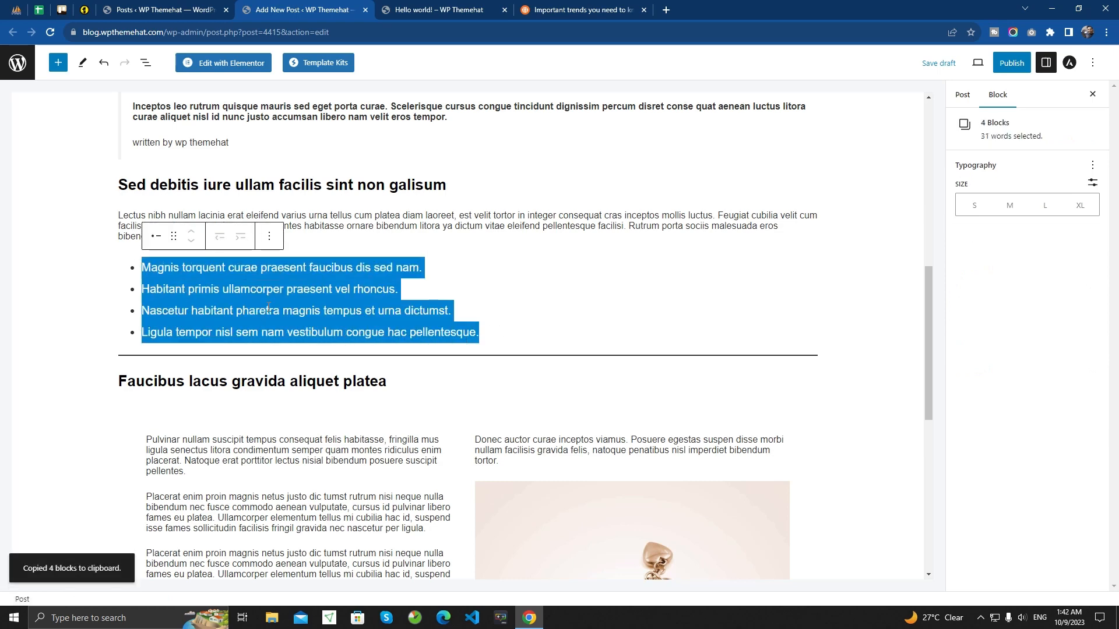
scroll(233, 442, down, 4)
click(185, 378)
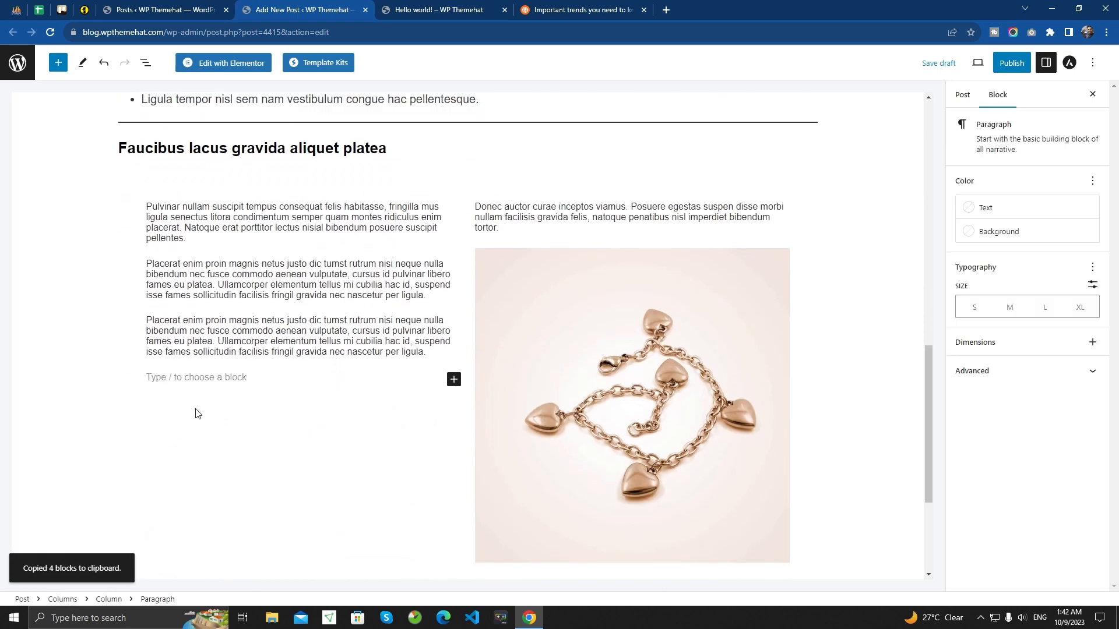
key(ctrl+v)
scroll(619, 423, up, 2)
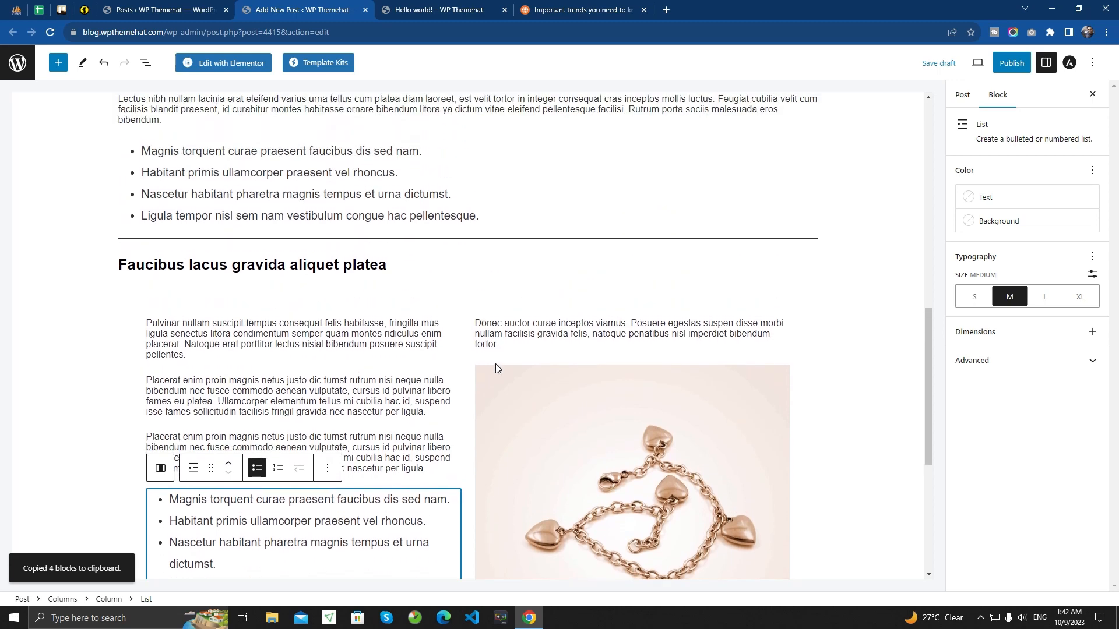
scroll(341, 413, down, 4)
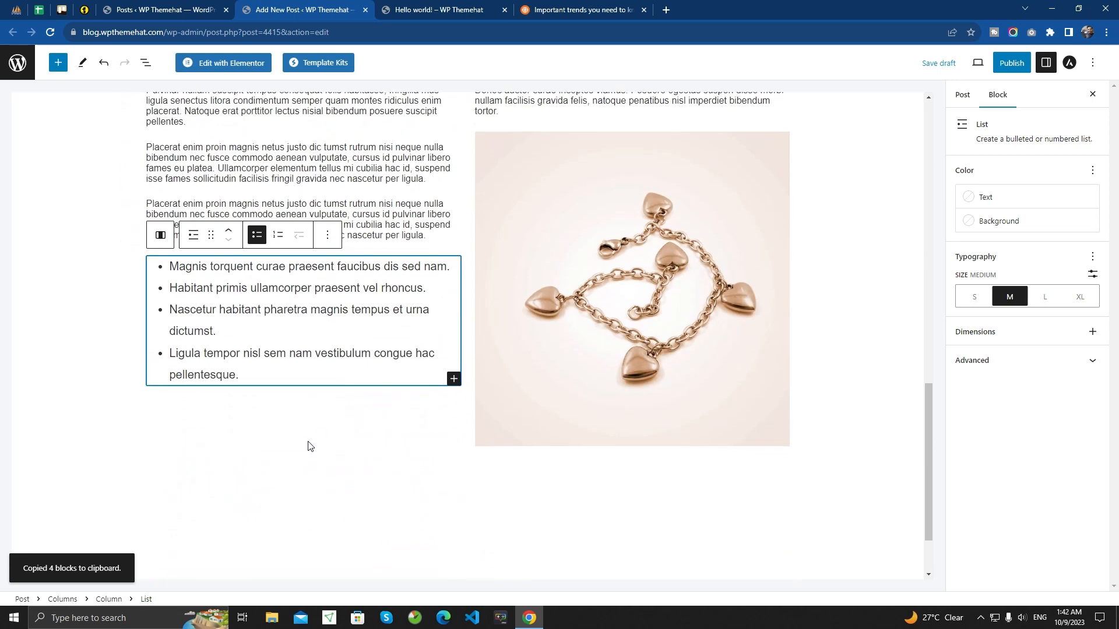
click(276, 408)
scroll(532, 396, up, 4)
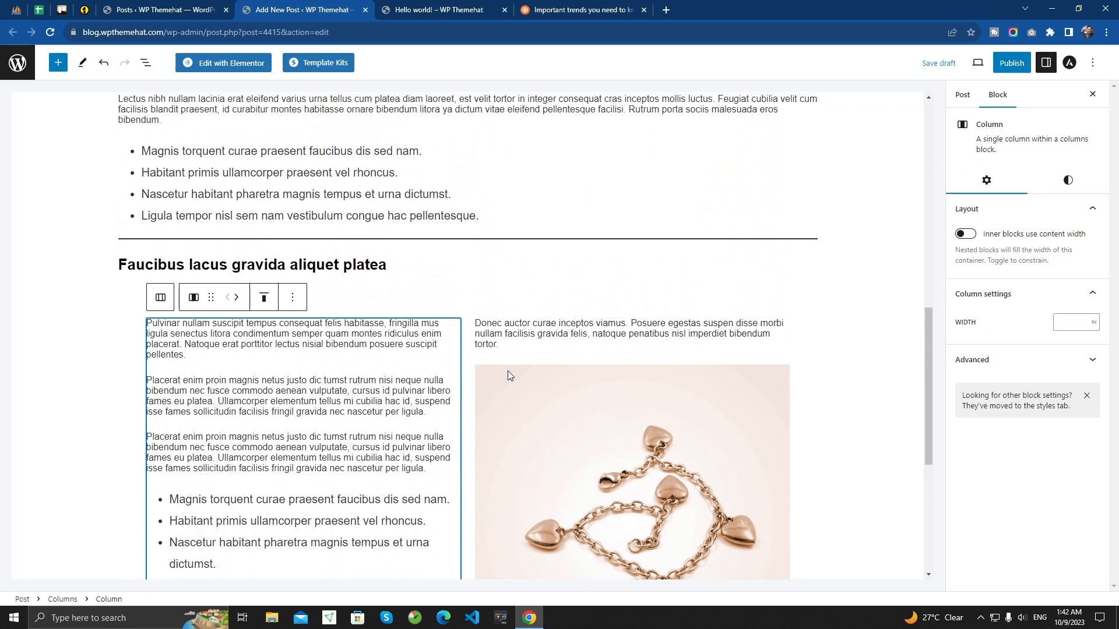
scroll(550, 359, down, 5)
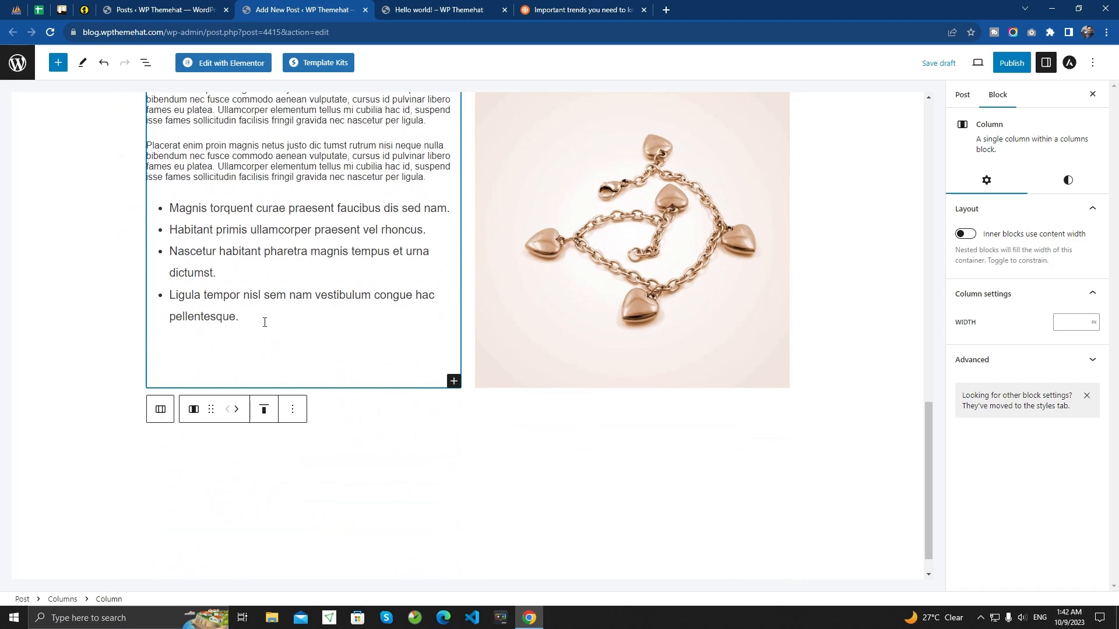
click(264, 322)
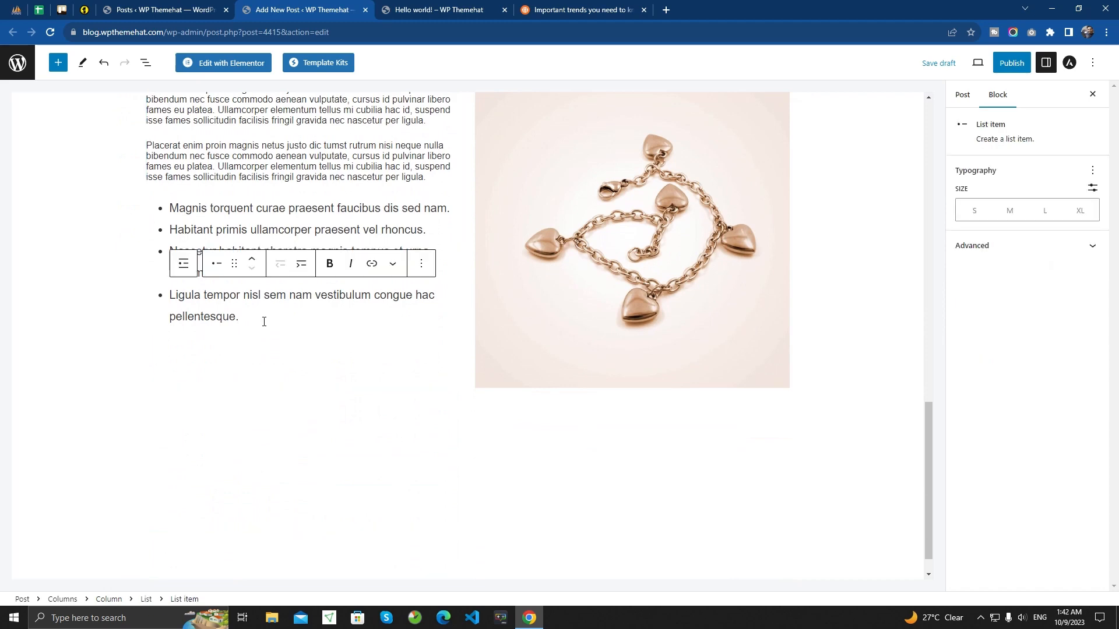
click(417, 177)
scroll(406, 258, up, 5)
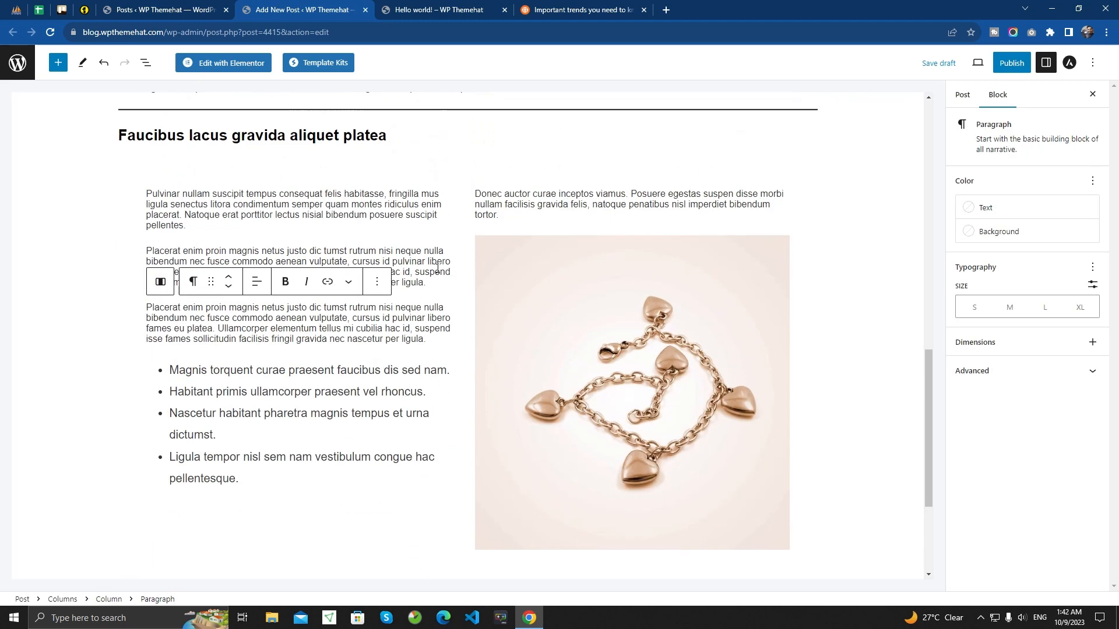
scroll(525, 370, down, 2)
click(509, 378)
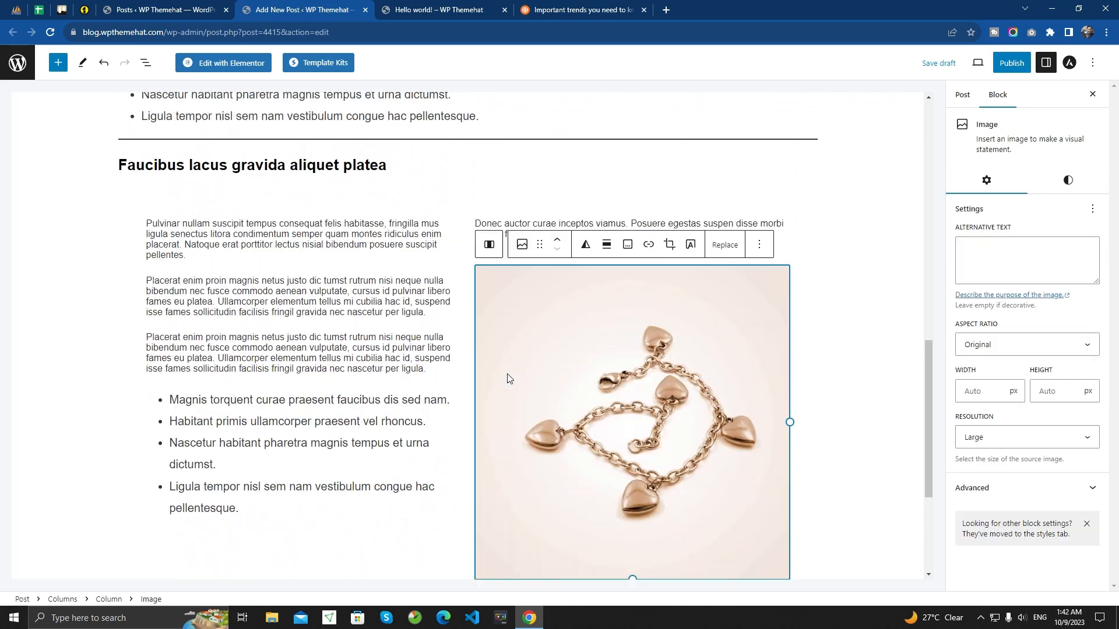
- Copy the right column's "Donec auctor" paragraph into a new Paragraph block below the left column's bullet list
click(504, 219)
click(513, 245)
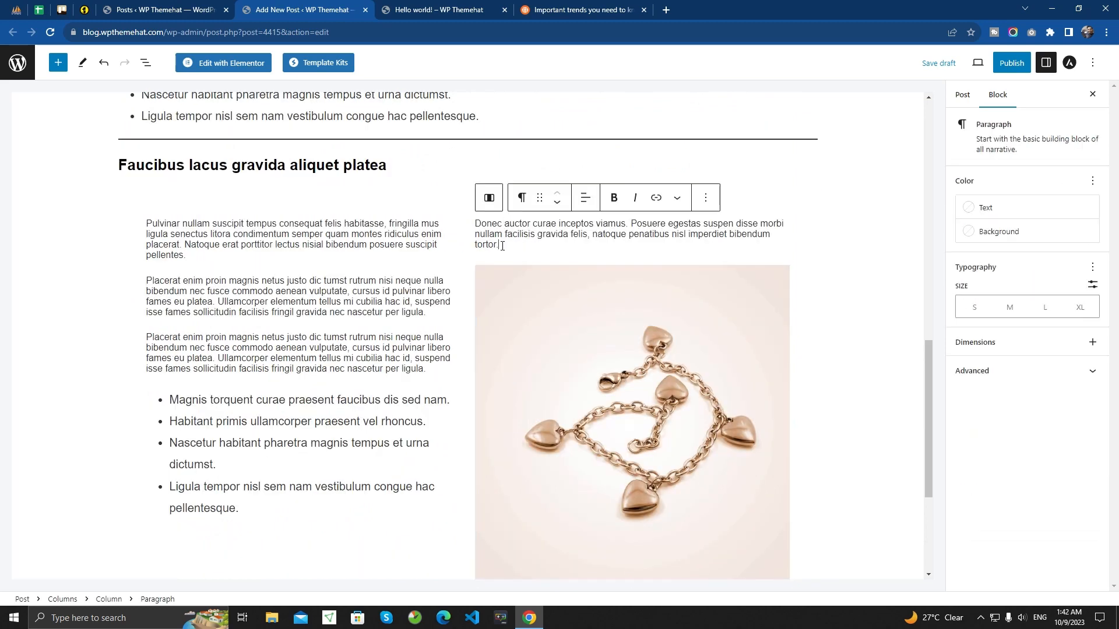
drag(512, 245, 473, 225)
scroll(407, 262, down, 4)
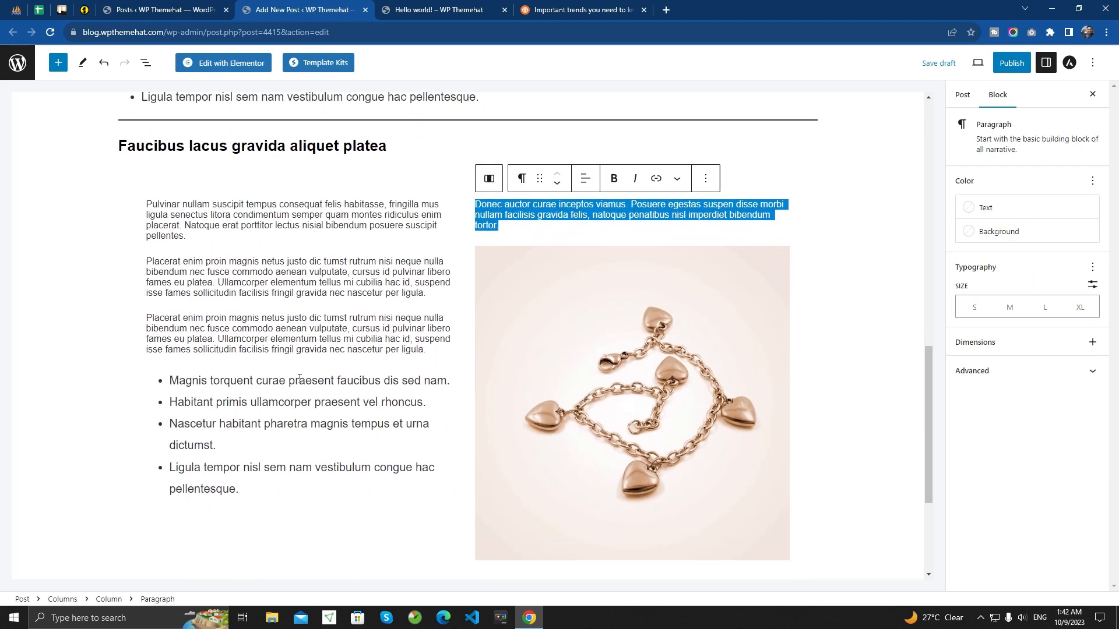
click(261, 298)
key(Return)
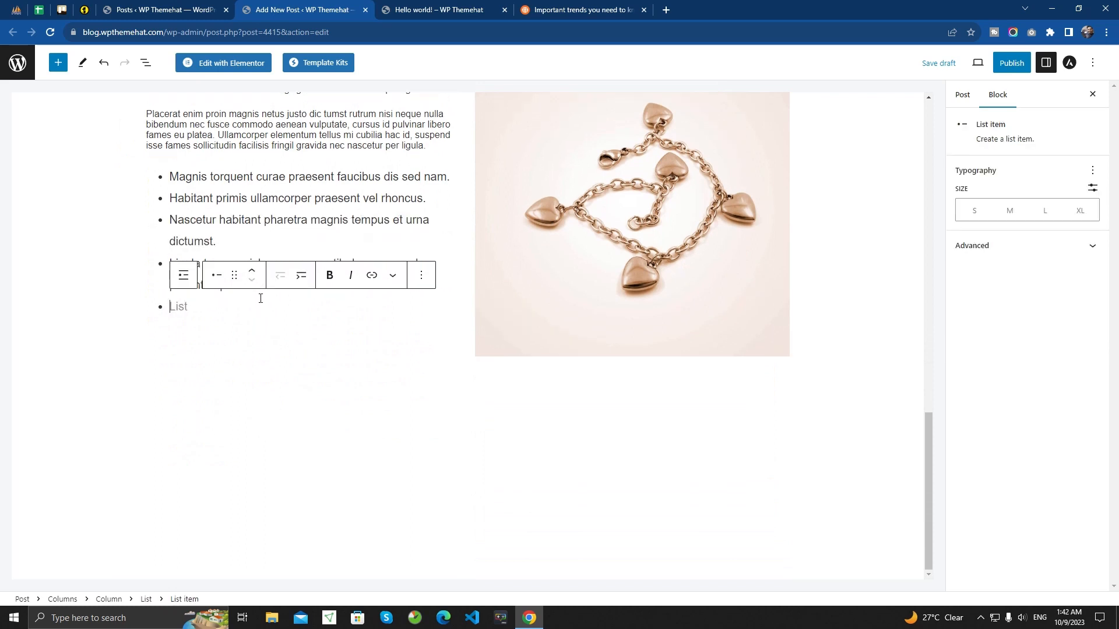
key(Return)
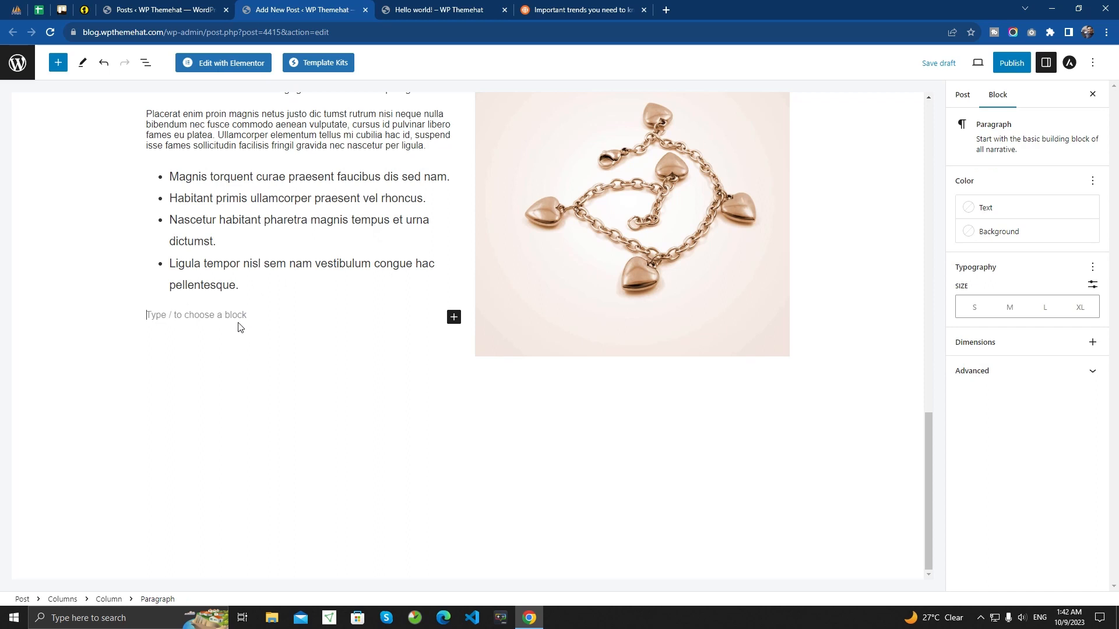
key(ctrl+v)
scroll(500, 306, up, 4)
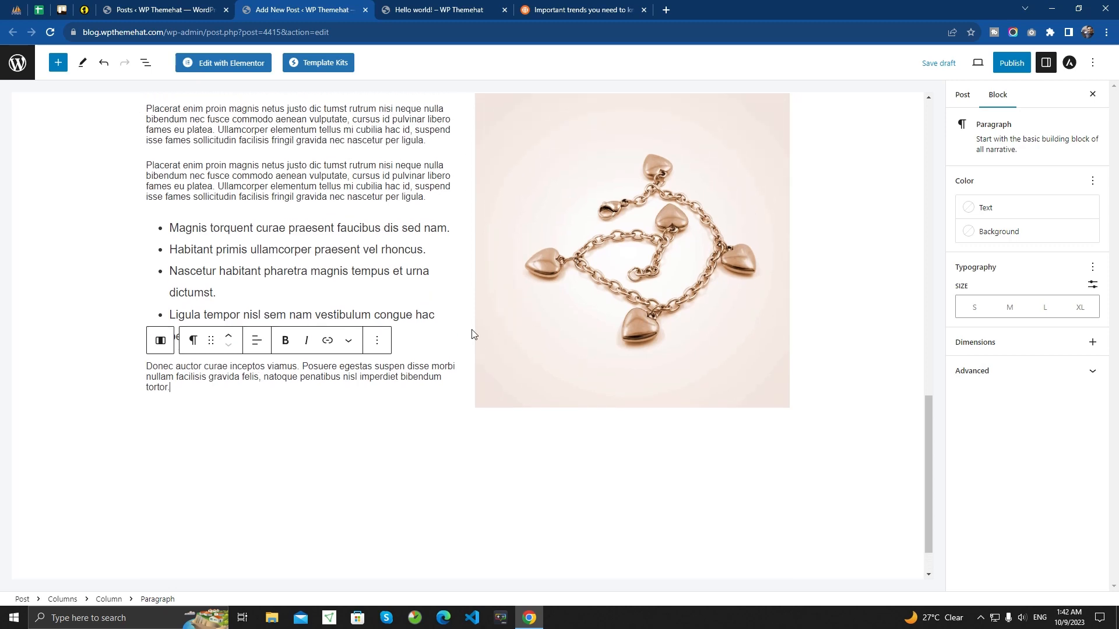
- Set the aspect ratio of the right column's bracelet image to Standard - 4:3
scroll(592, 245, down, 1)
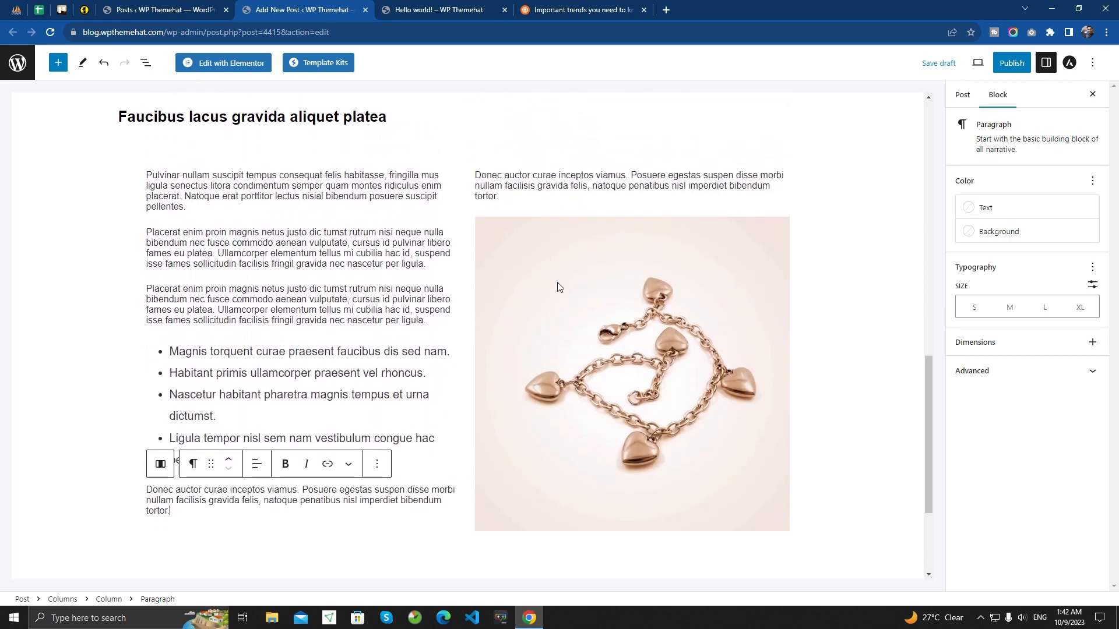
click(598, 300)
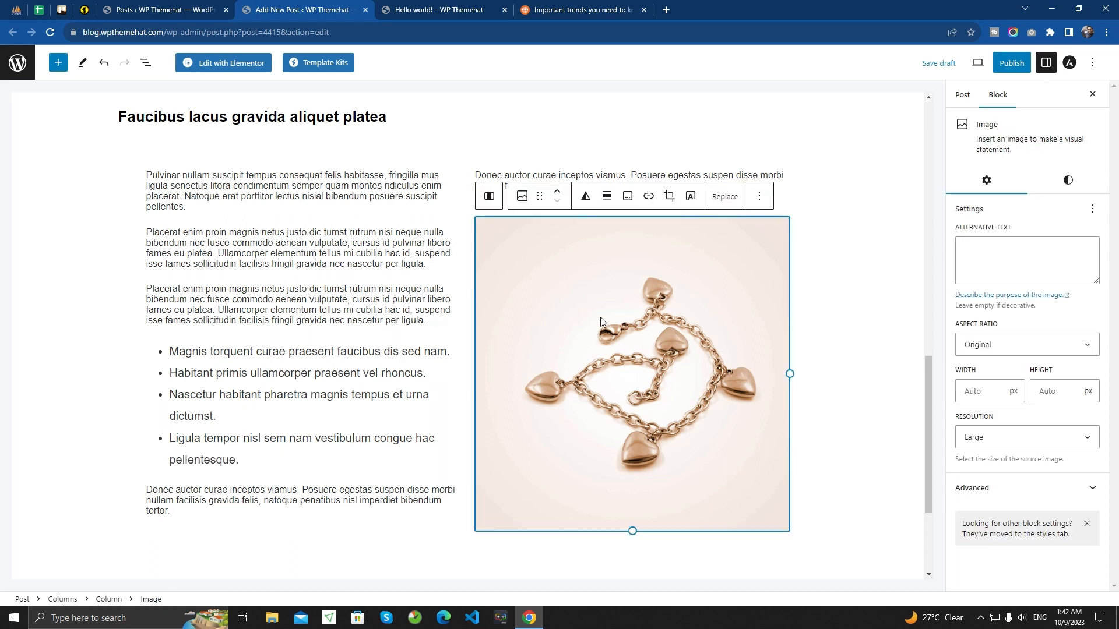
click(1013, 345)
click(1018, 376)
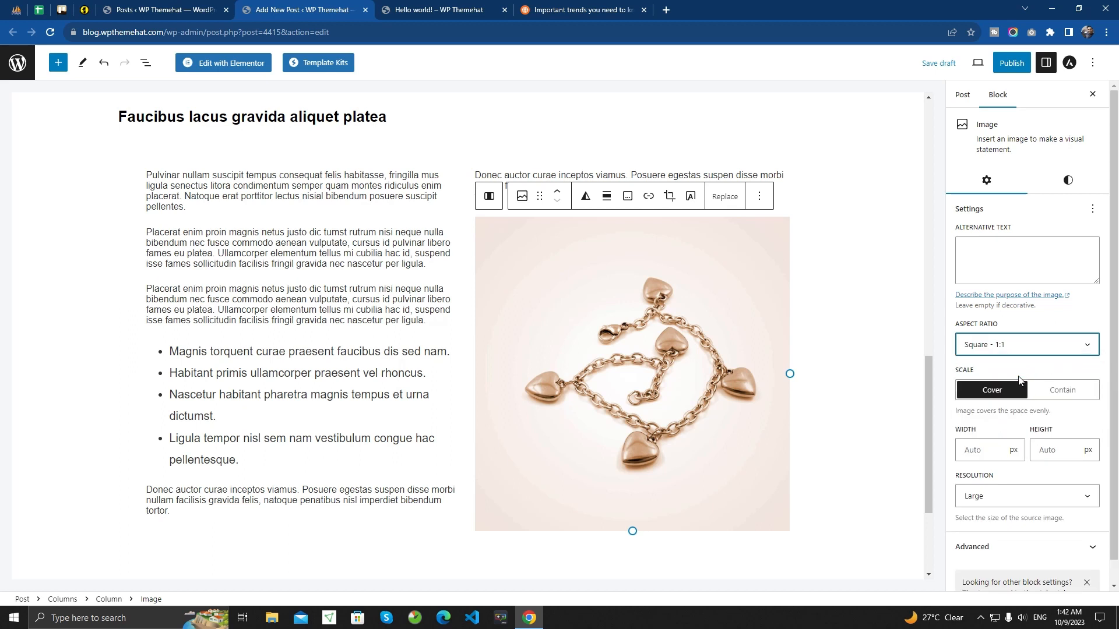
click(997, 348)
click(1018, 387)
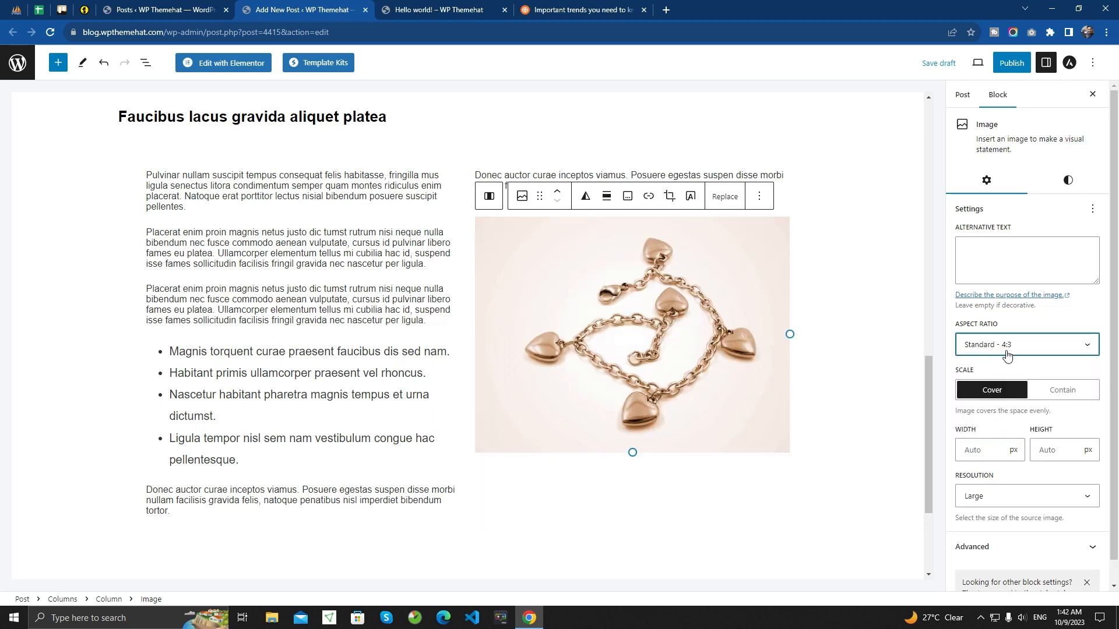
- Delete the "Donec auctor" paragraph at the end of the left column, along with the leftover empty list item
click(183, 520)
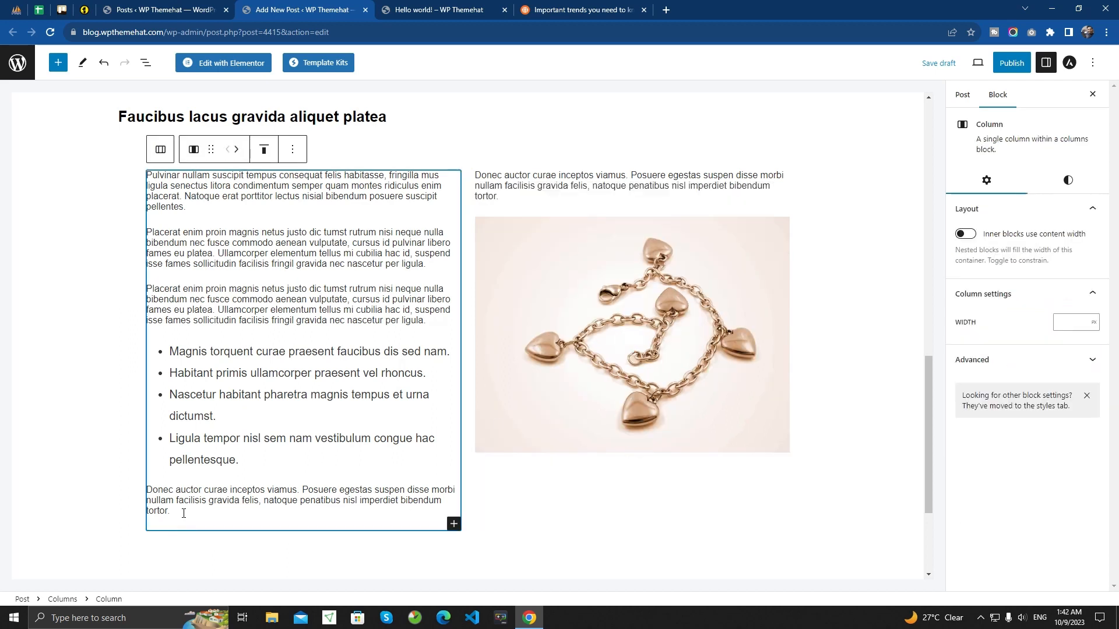
drag(170, 511, 141, 495)
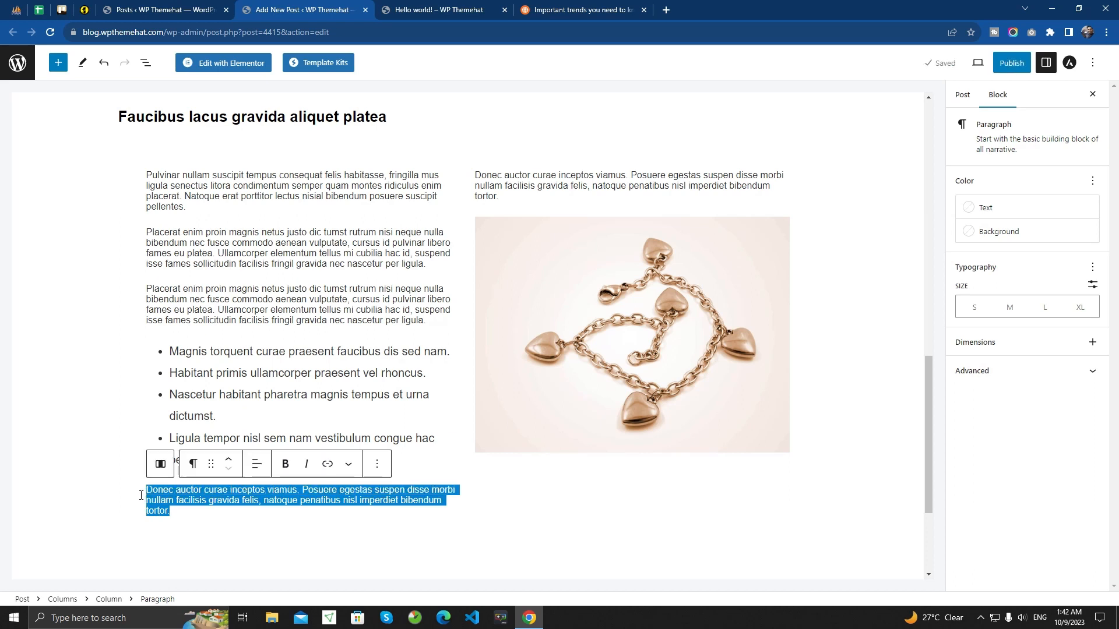
key(BackSpace)
text(-)
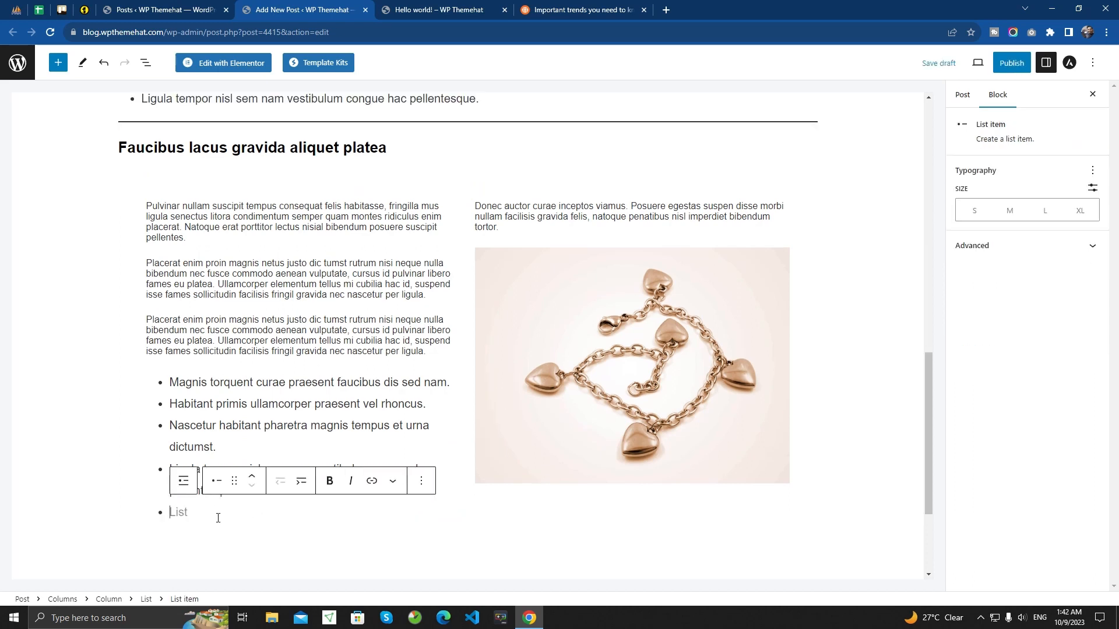
click(650, 420)
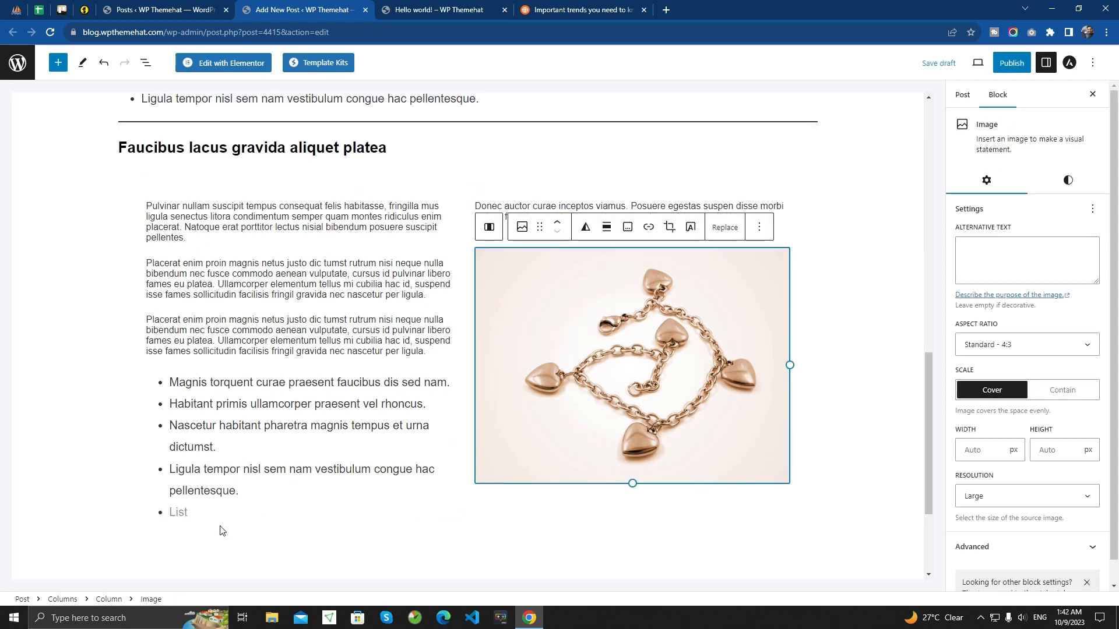
click(209, 513)
key(BackSpace)
- Check the reference article's two-column section and add a YouTube embed block below the columns in the post
click(590, 5)
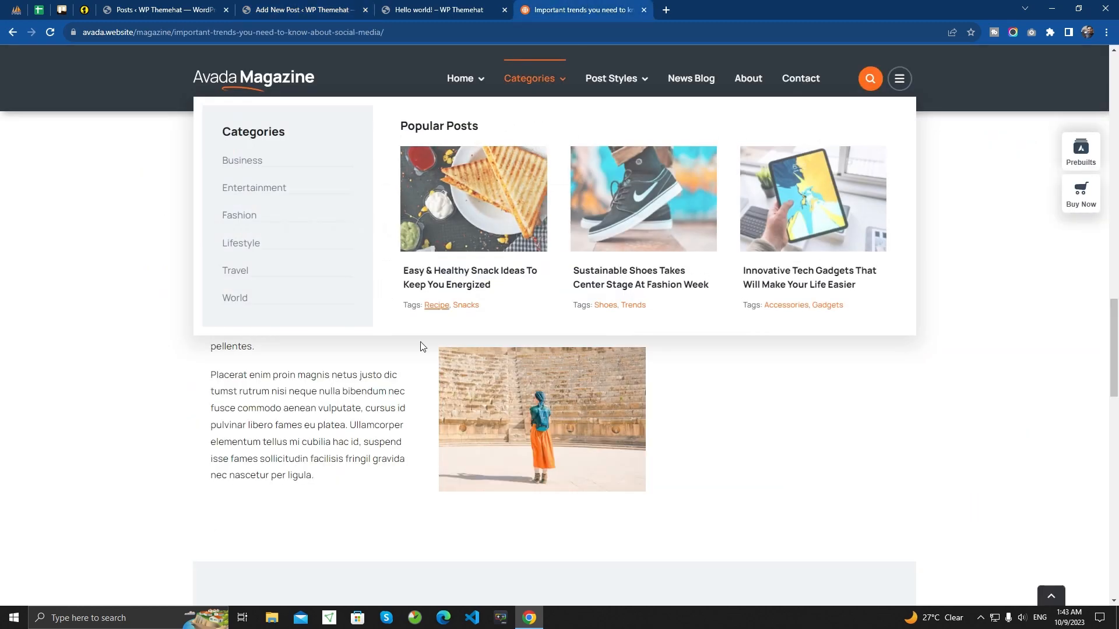
scroll(528, 364, down, 3)
scroll(528, 365, up, 4)
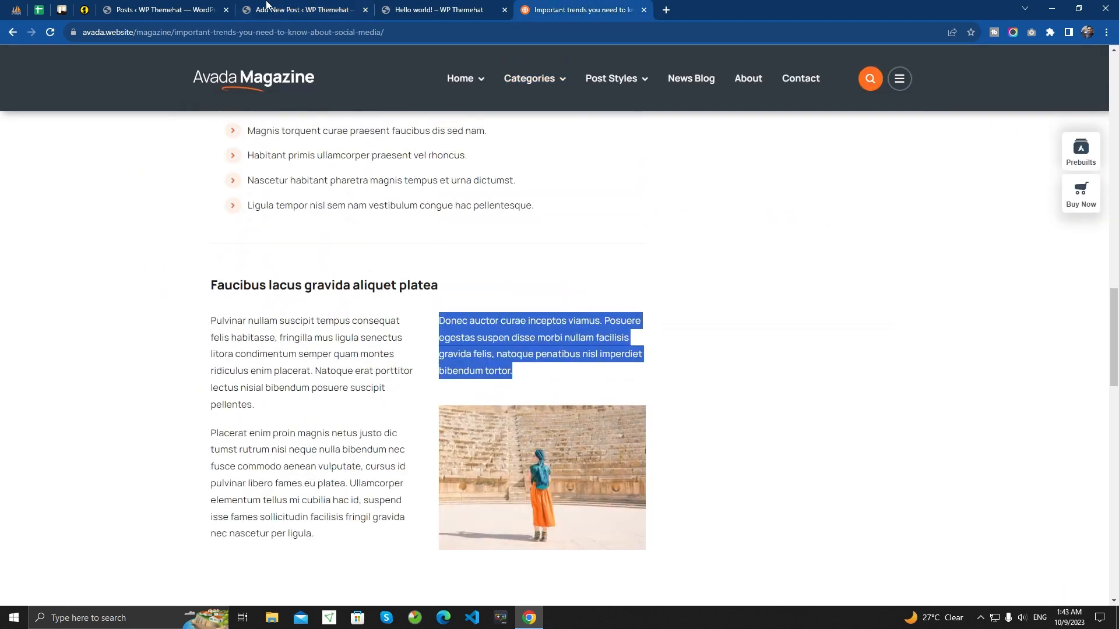
click(266, 4)
scroll(259, 451, up, 1)
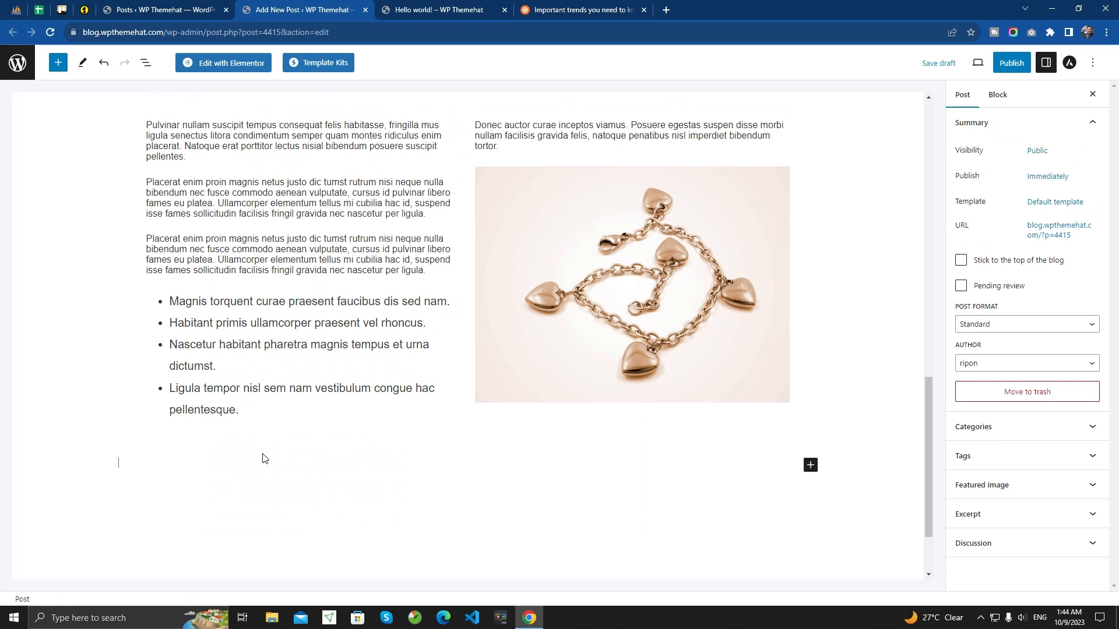
click(810, 465)
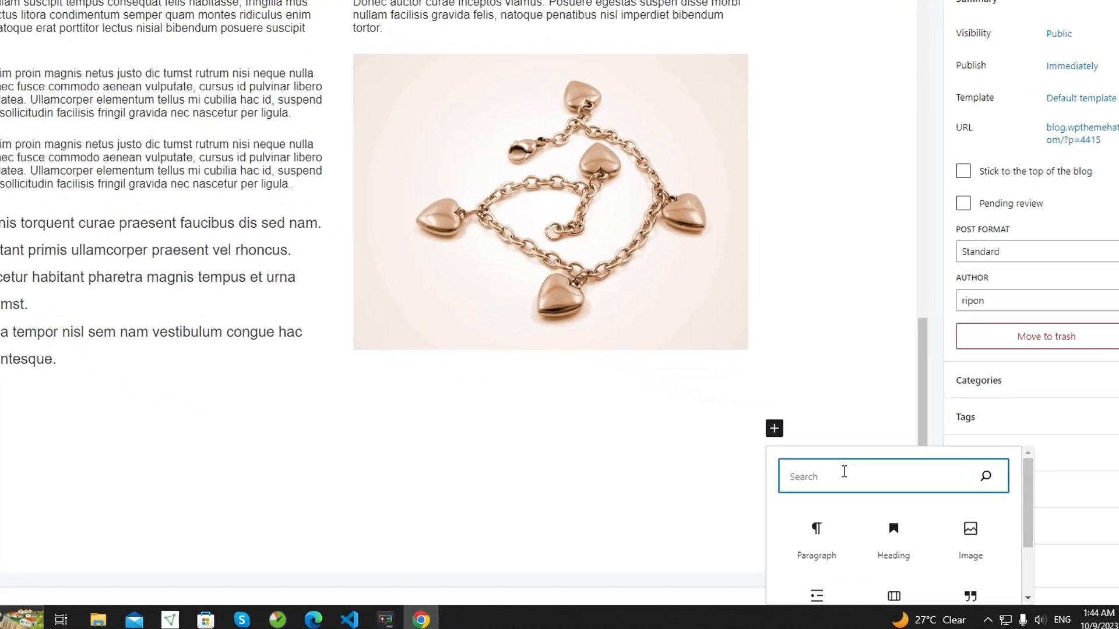
text(/)
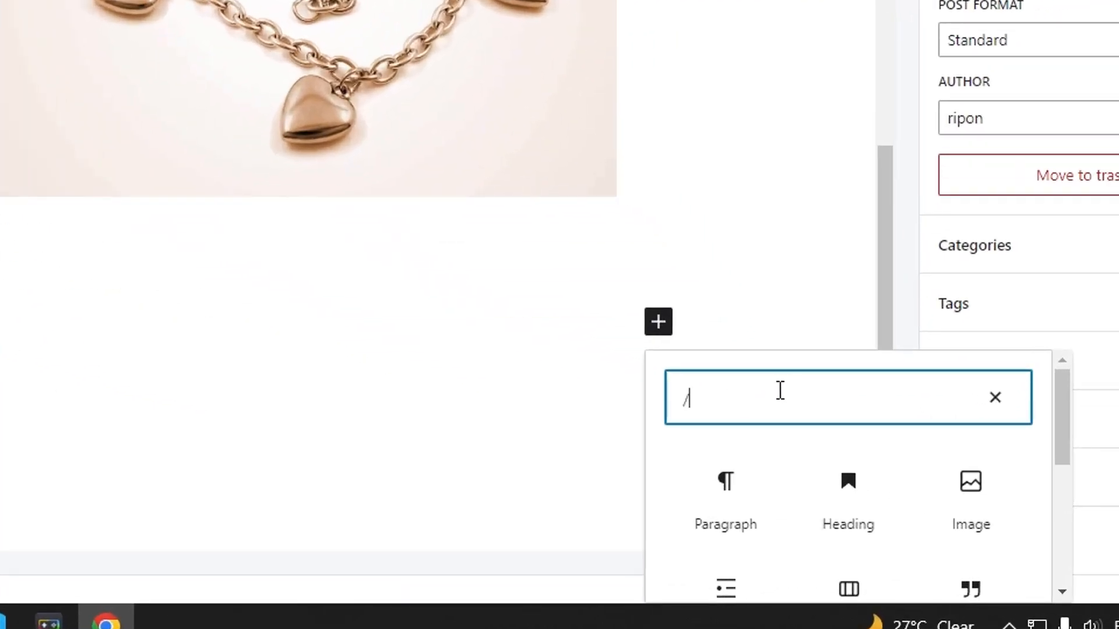
text(yyy)
key(BackSpace)
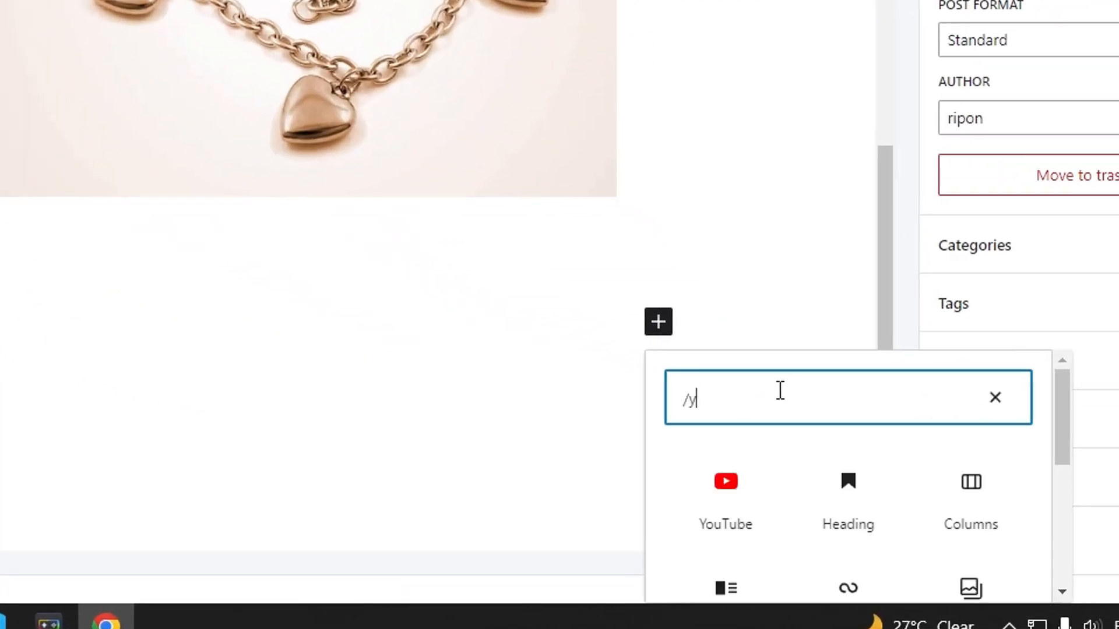
text(o)
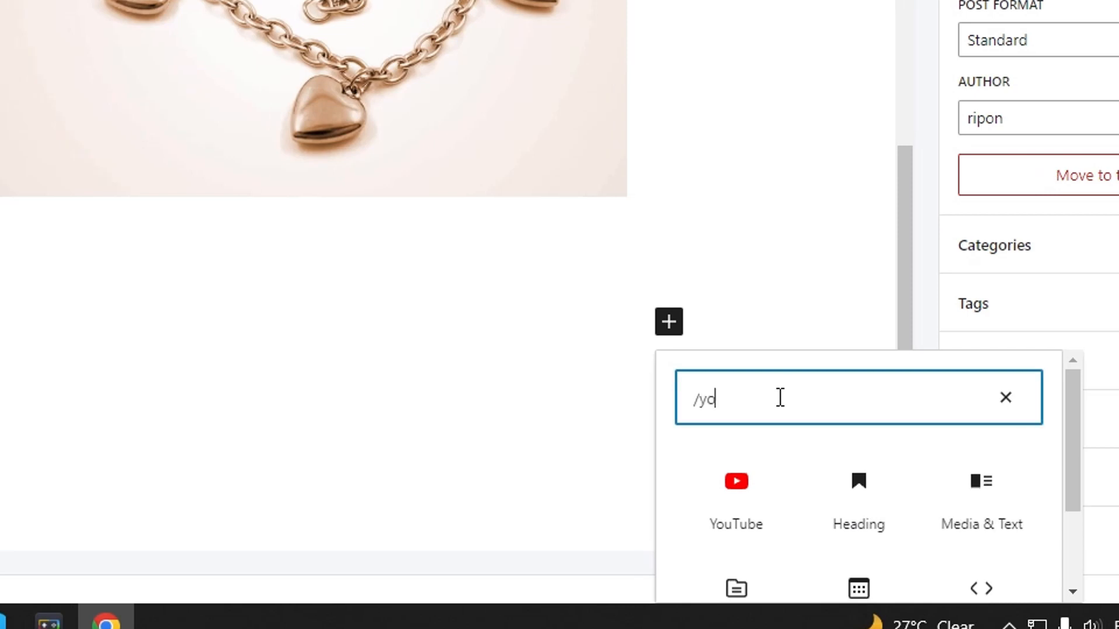
click(745, 487)
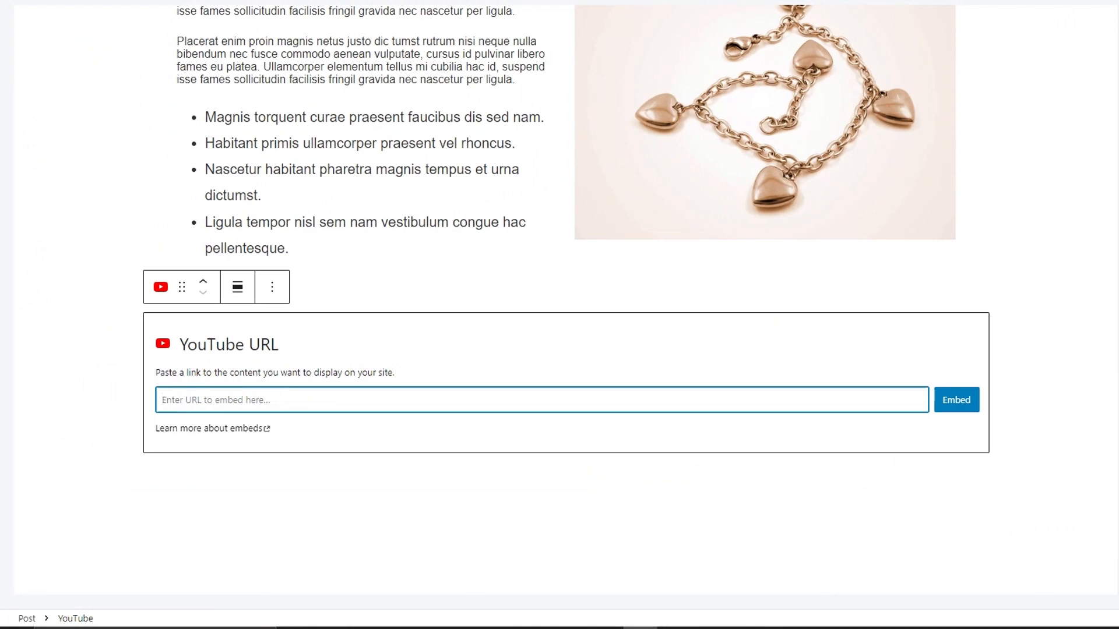
- Open youtube.com in a new browser tab and go to the signed-in account's own channel page
key(ctrl+t)
text(youtube.com)
key(Return)
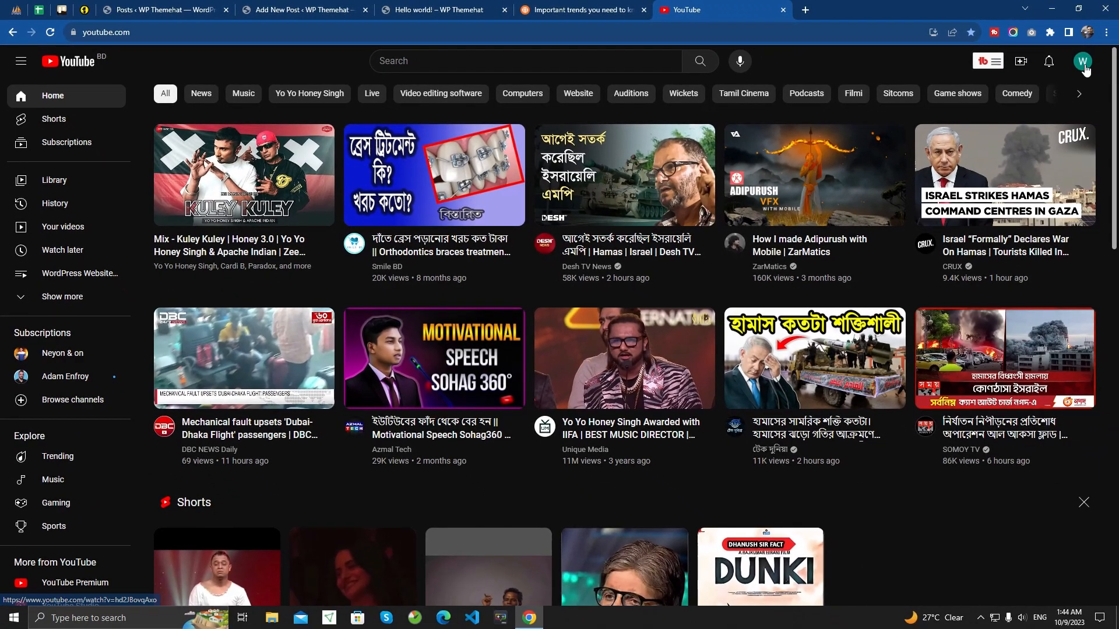
click(1083, 61)
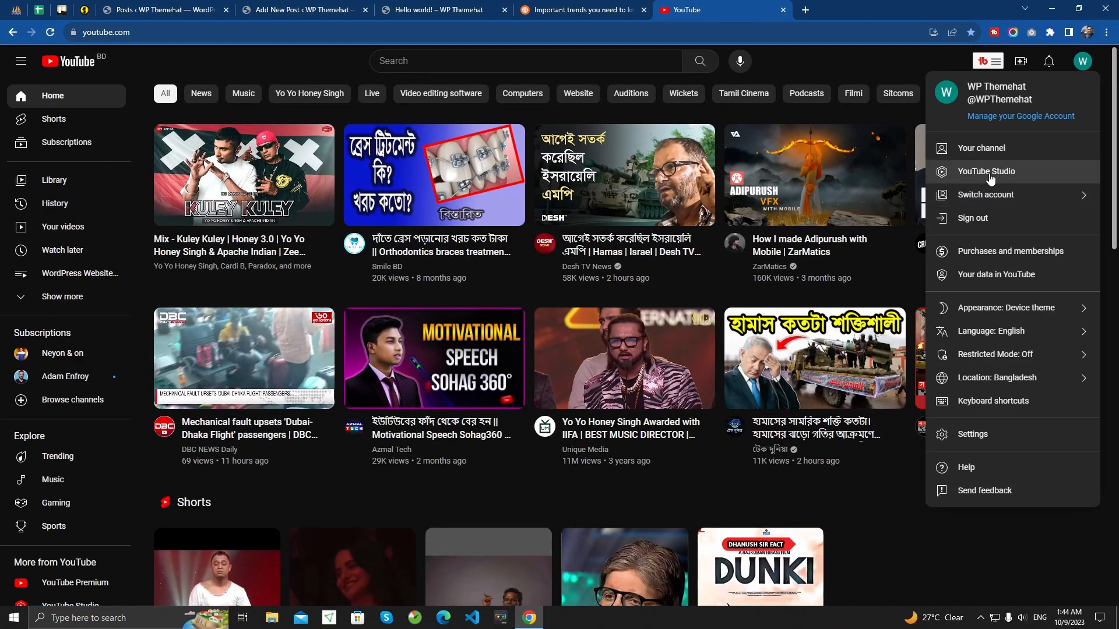
click(987, 149)
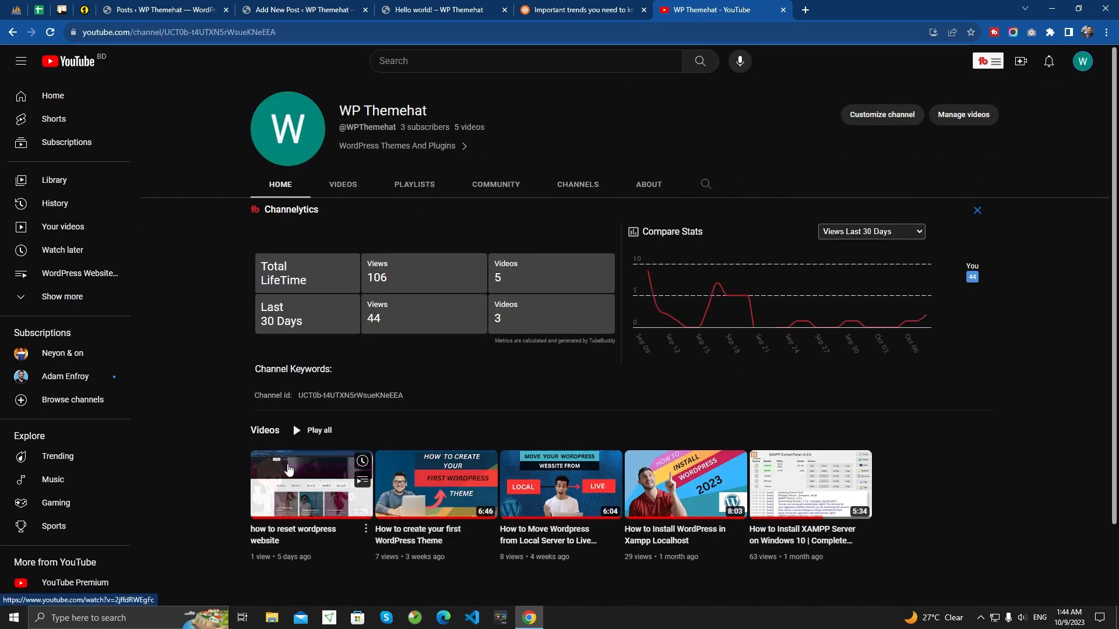
right_click(290, 463)
click(335, 283)
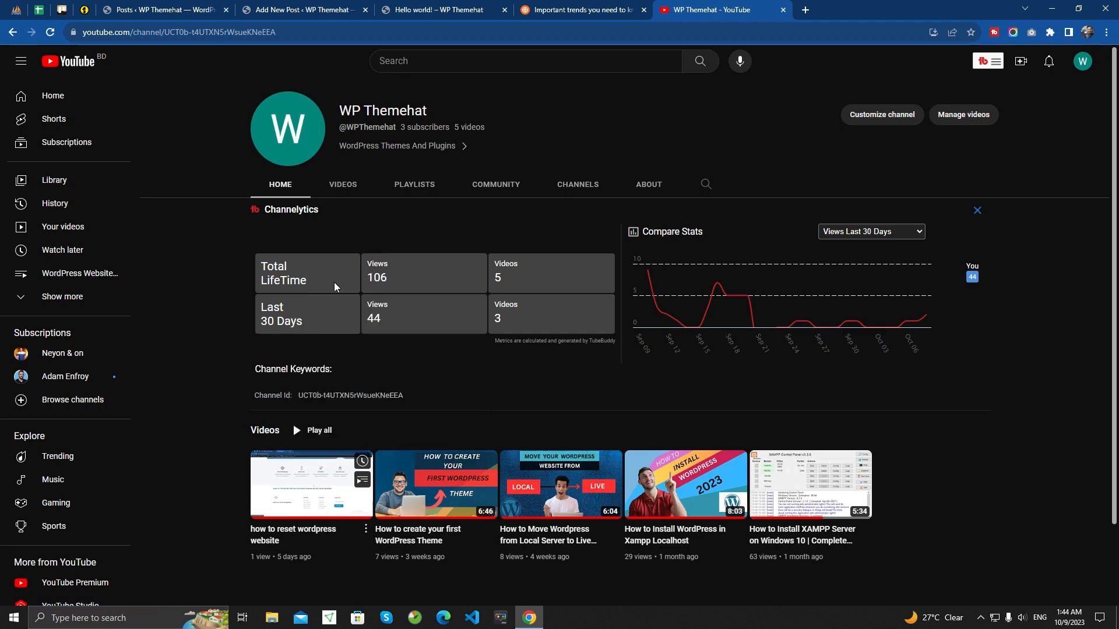
click(816, 9)
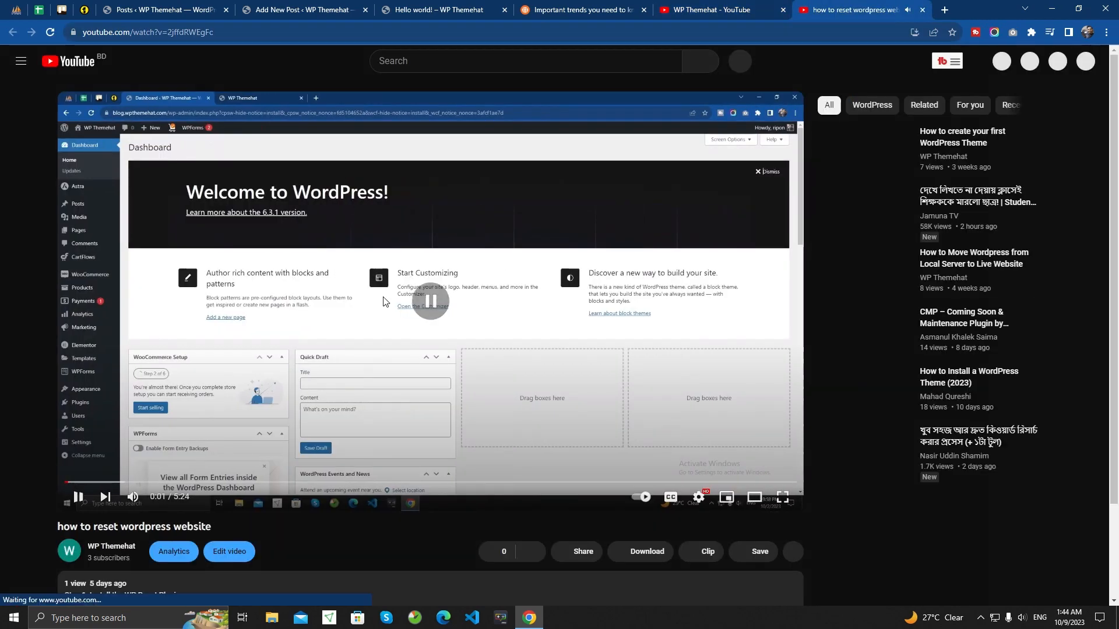
click(303, 9)
text(https://www.youtube.com/watch?v=2jffdRWEgFc)
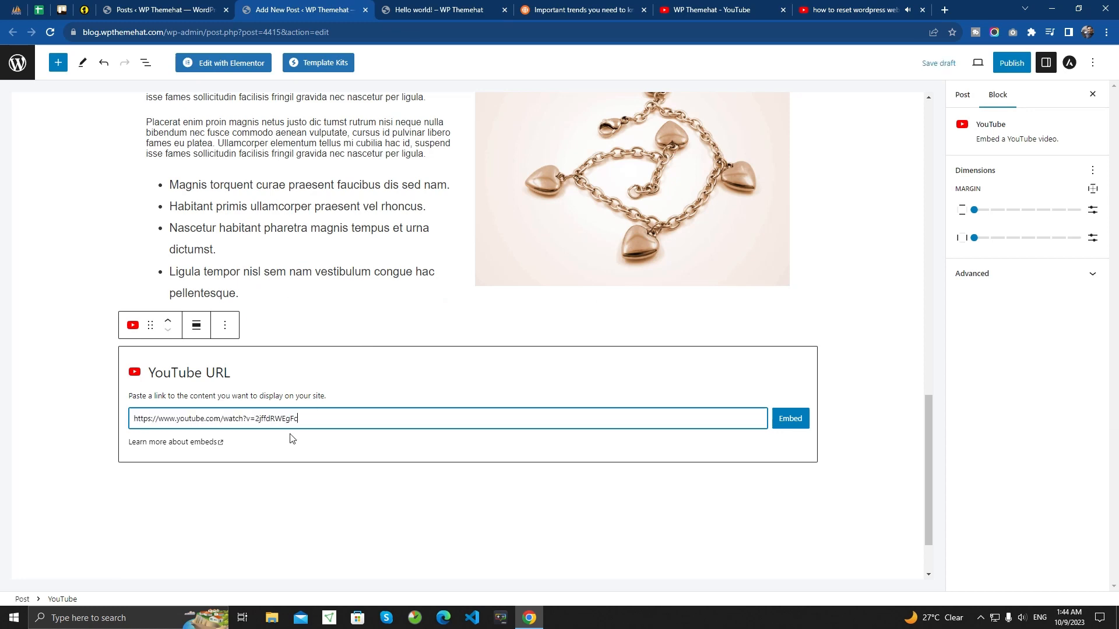
click(782, 420)
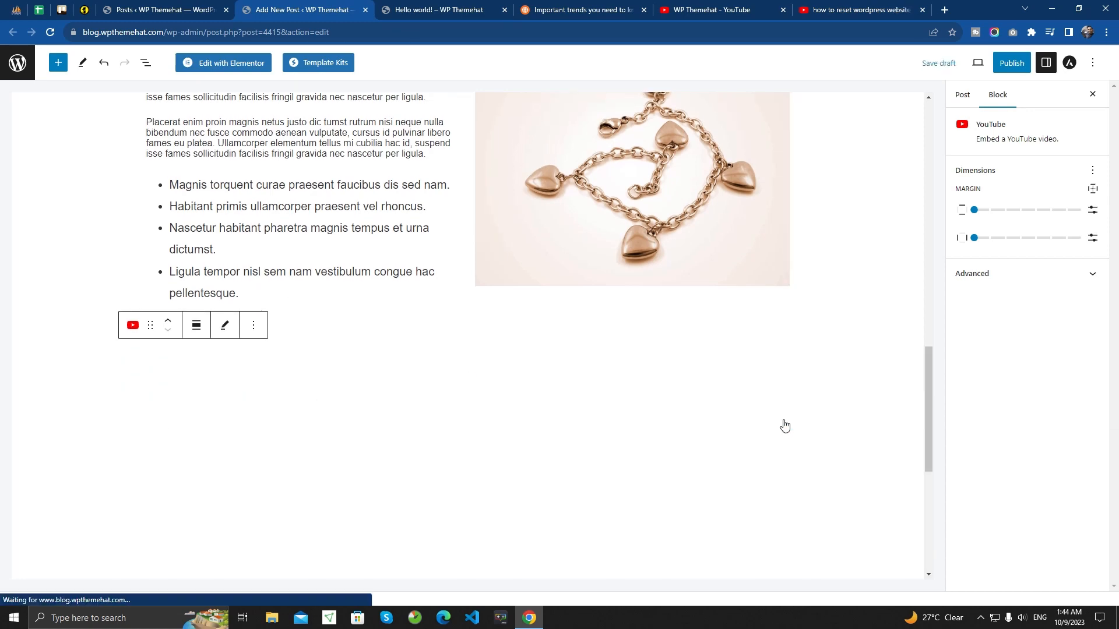
- Review the post around the embedded video and start an empty Paragraph block directly below it
scroll(379, 282, down, 4)
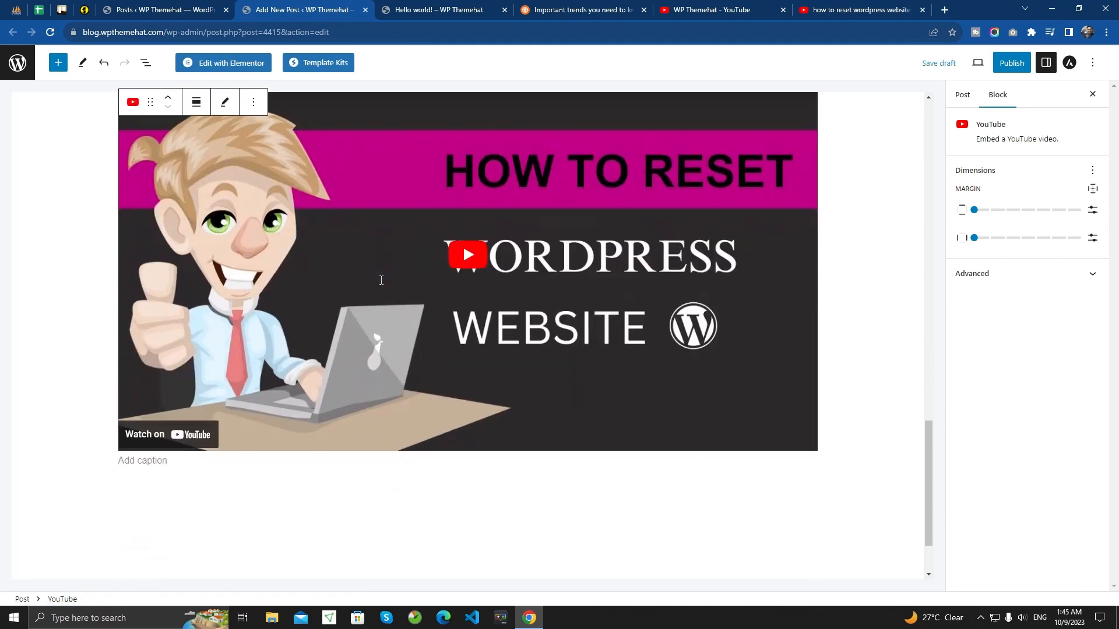
scroll(380, 282, up, 2)
scroll(309, 344, up, 9)
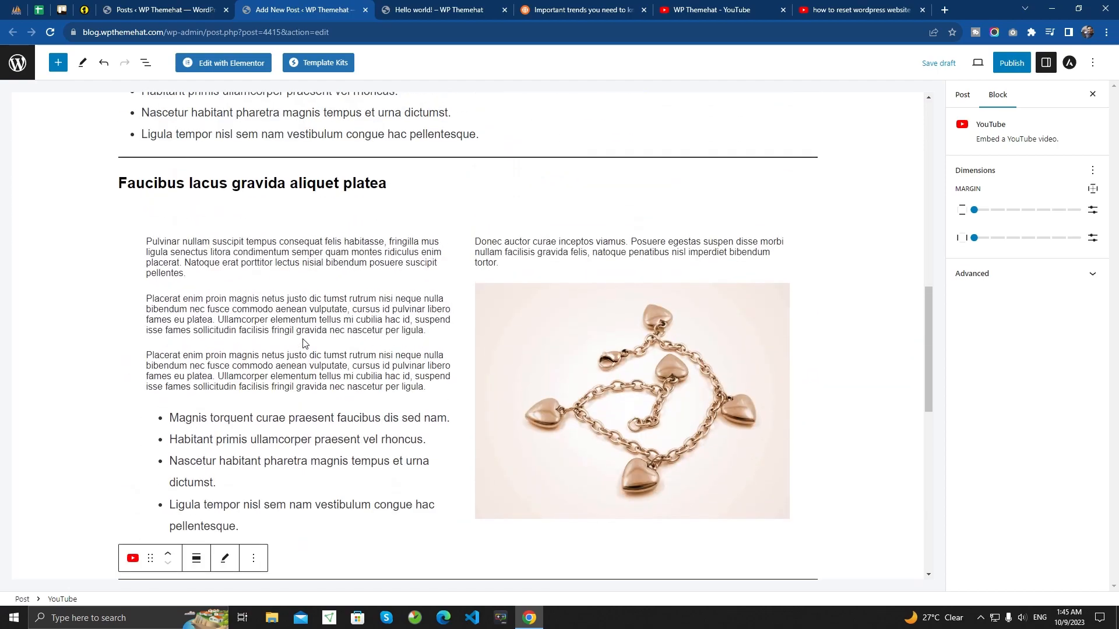
scroll(303, 343, up, 5)
scroll(302, 343, down, 10)
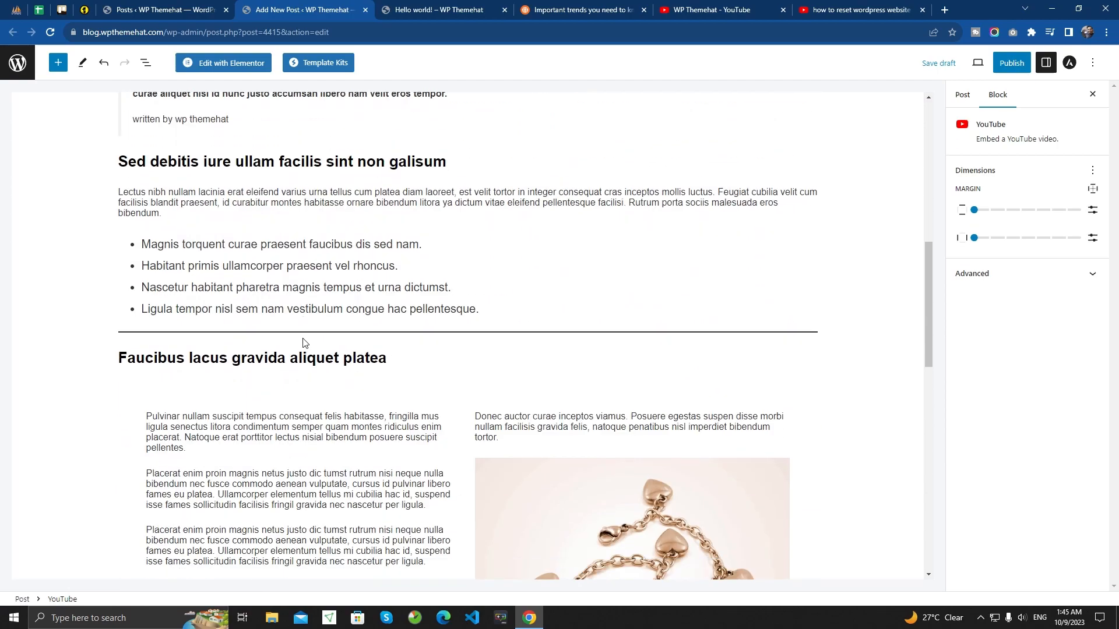
scroll(302, 341, down, 9)
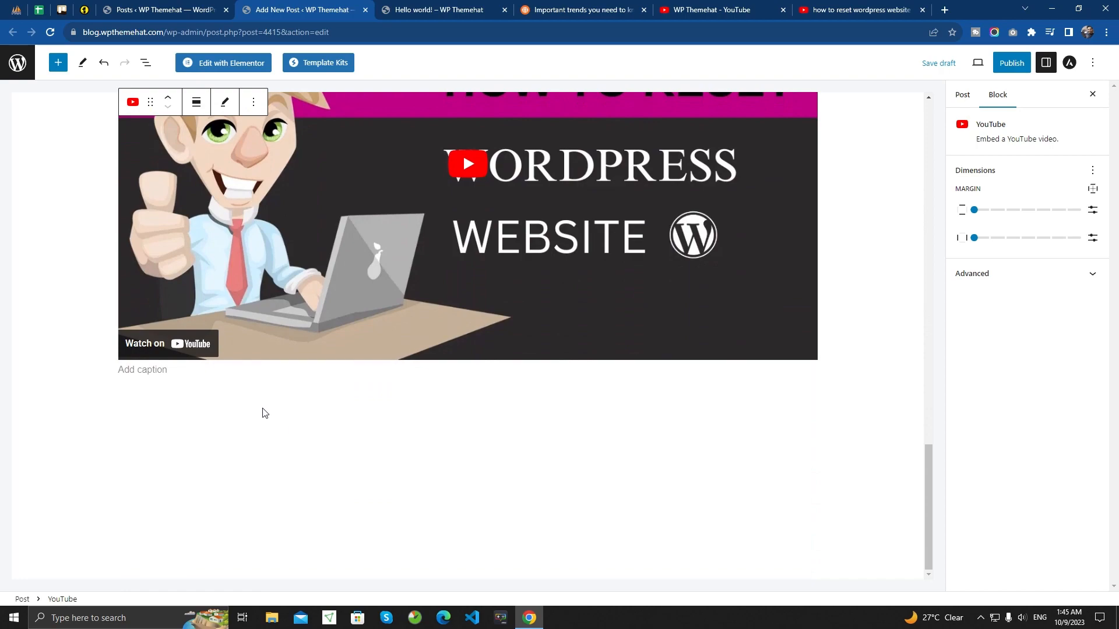
click(223, 376)
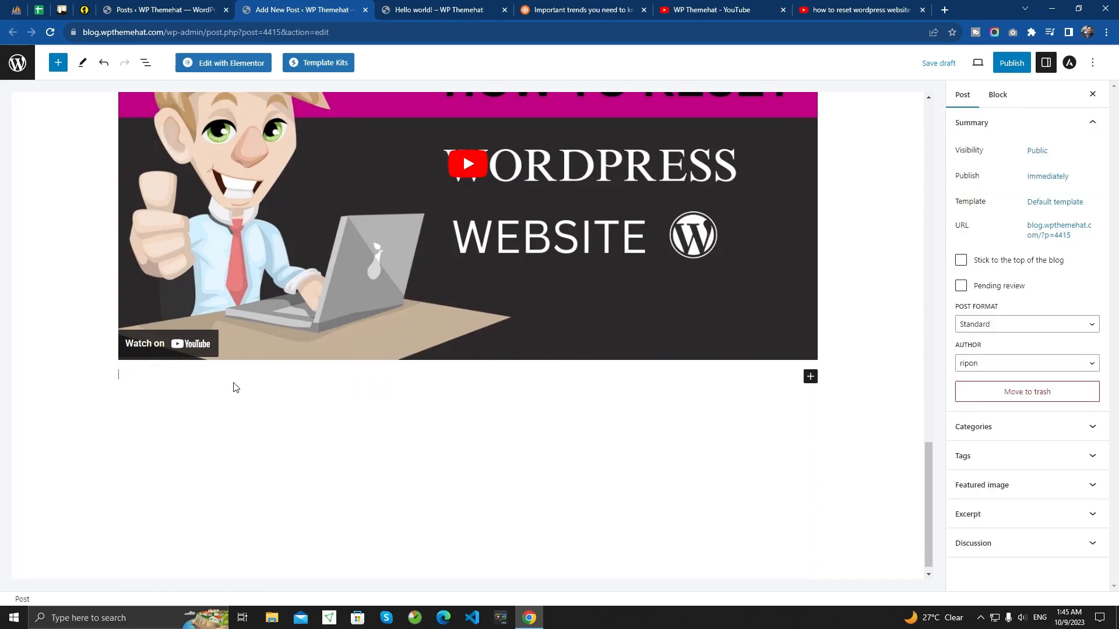
click(231, 378)
- Copy the "Viverra mollis" paragraph from above the quote into the empty Paragraph block below the video
scroll(314, 278, up, 10)
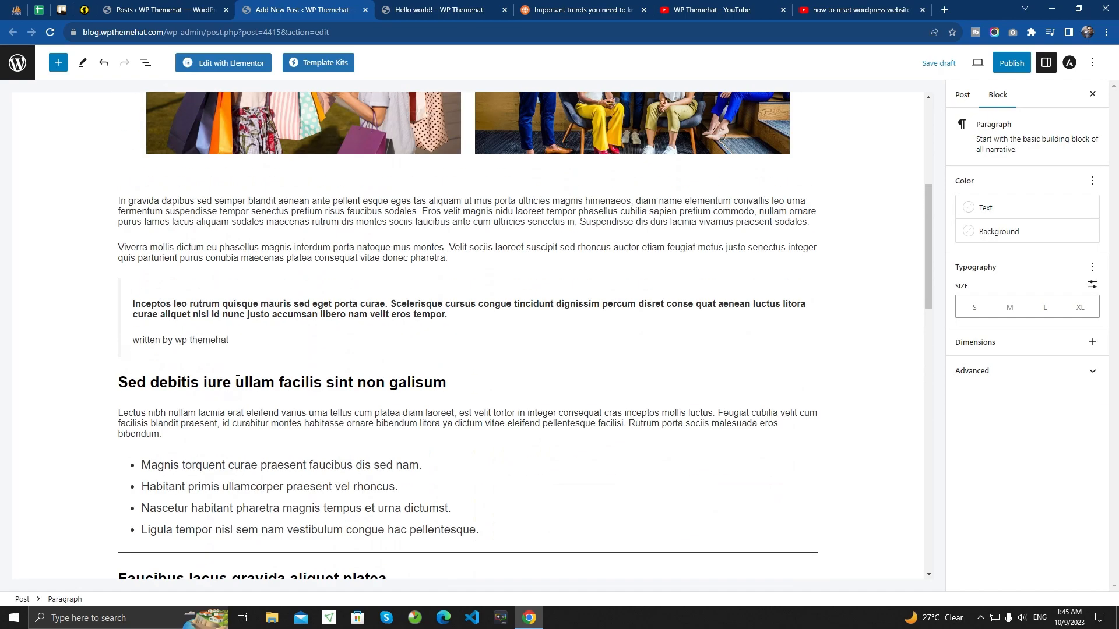
click(450, 283)
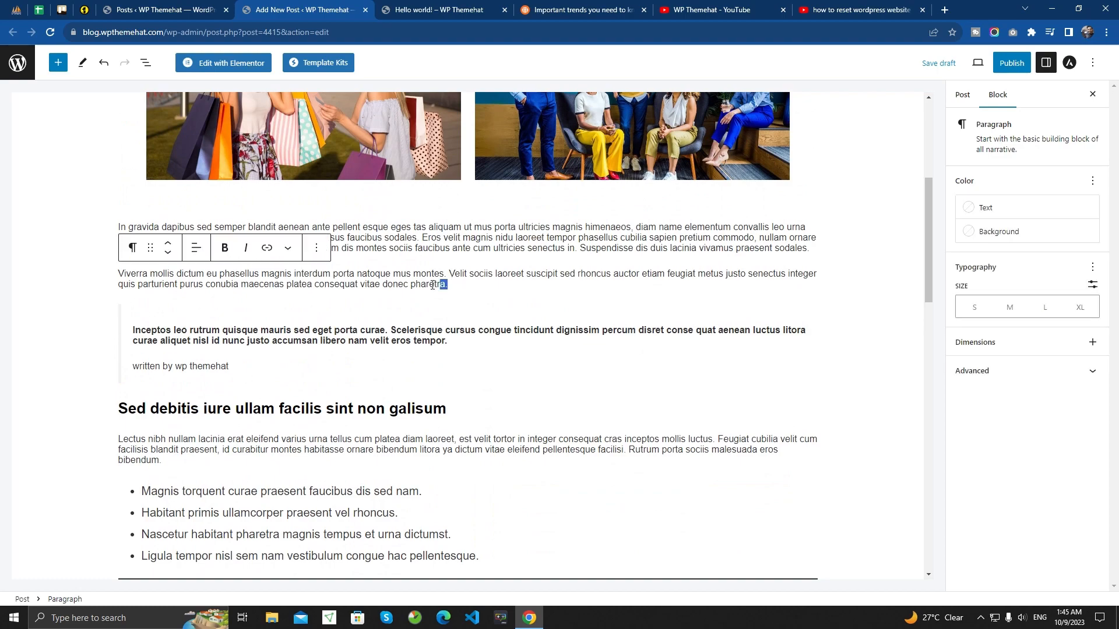
drag(433, 284, 119, 274)
key(ctrl+c)
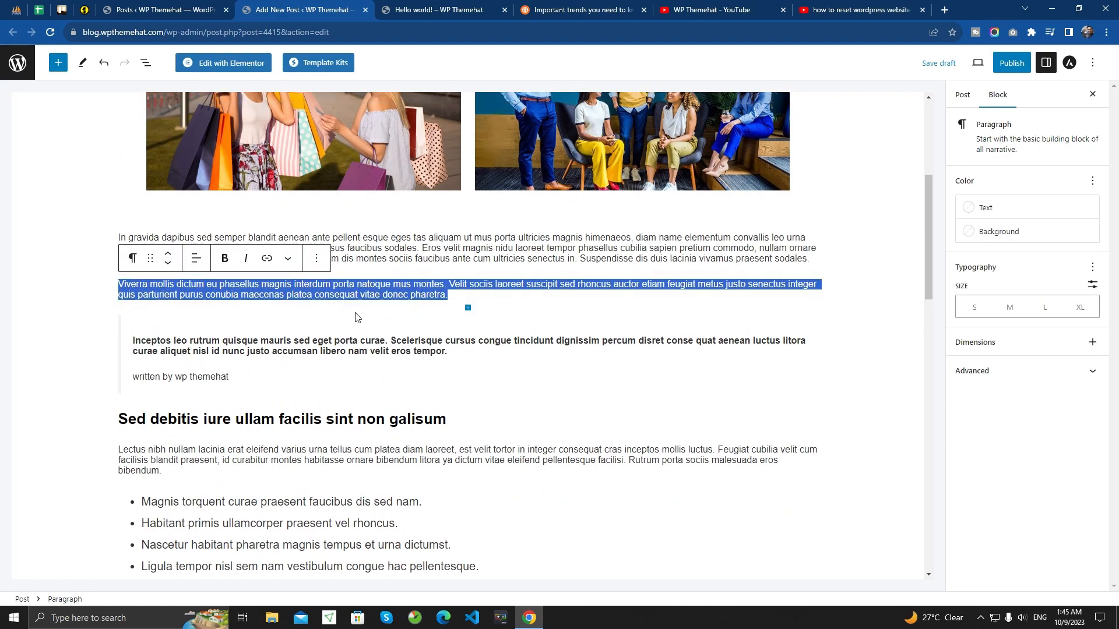
scroll(324, 413, down, 10)
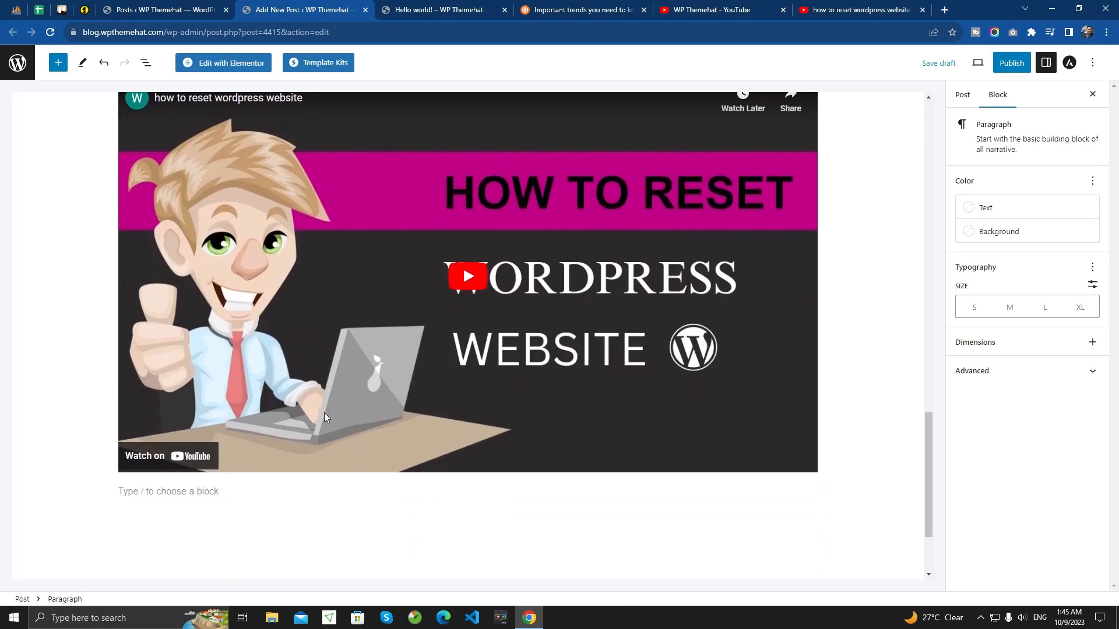
scroll(324, 416, down, 2)
click(204, 364)
key(ctrl+v)
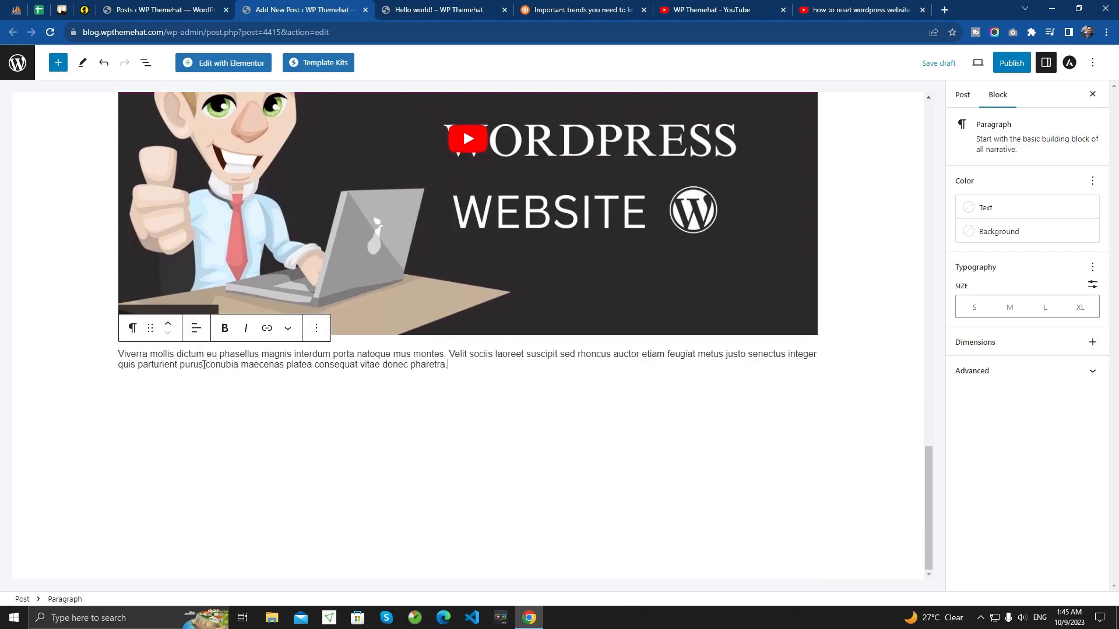
scroll(382, 398, up, 10)
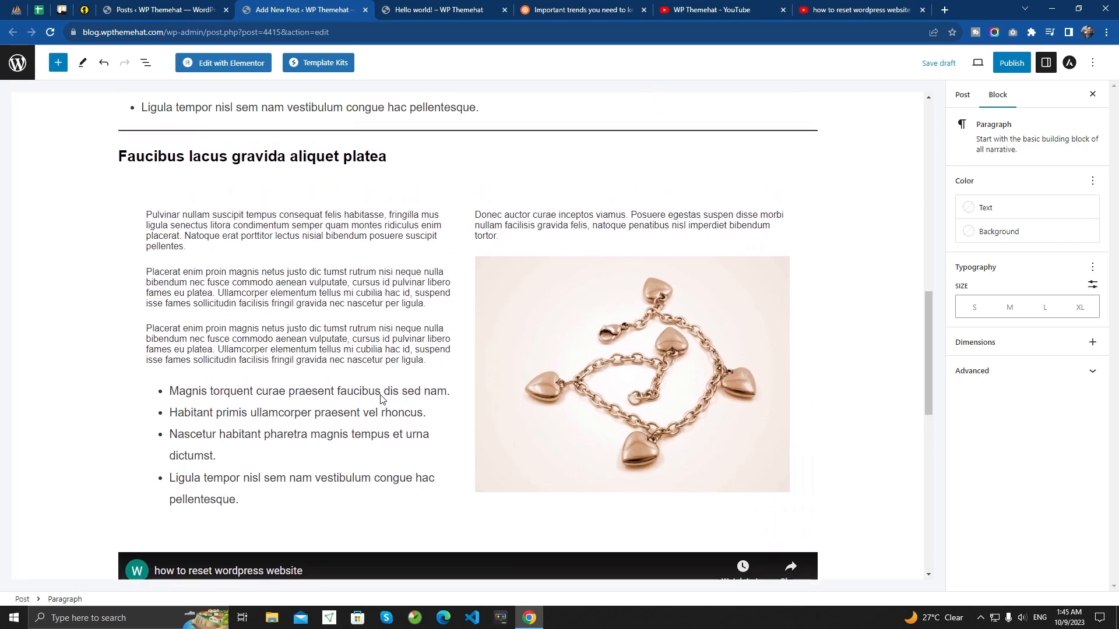
scroll(381, 398, up, 10)
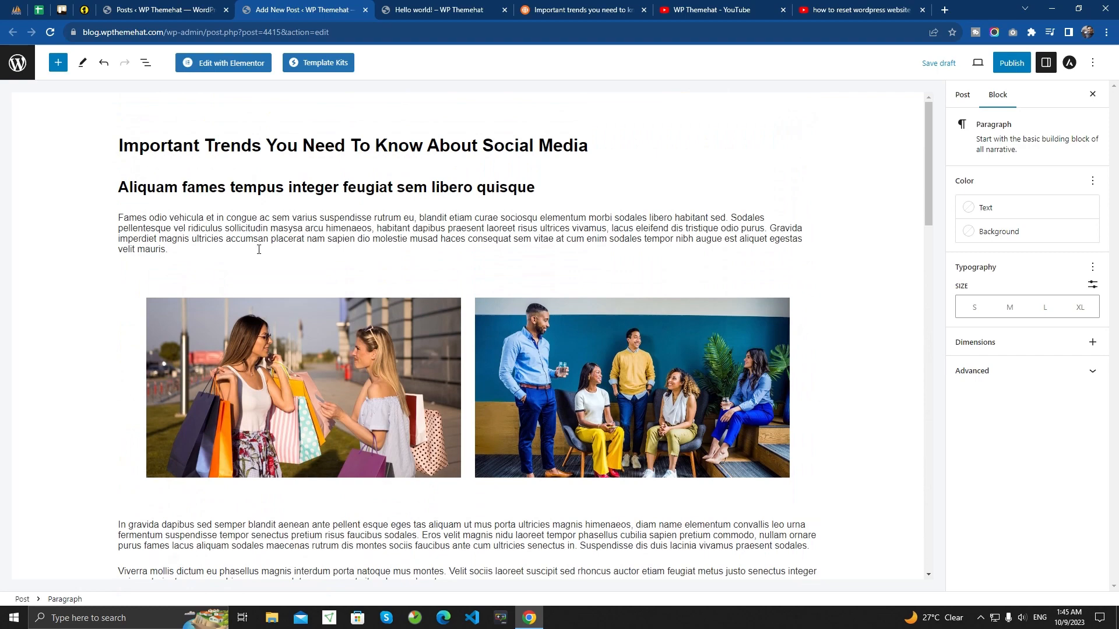
- Insert a Gallery block below the "Viverra mollis" paragraph that follows the video and open the media library for it
scroll(308, 318, down, 20)
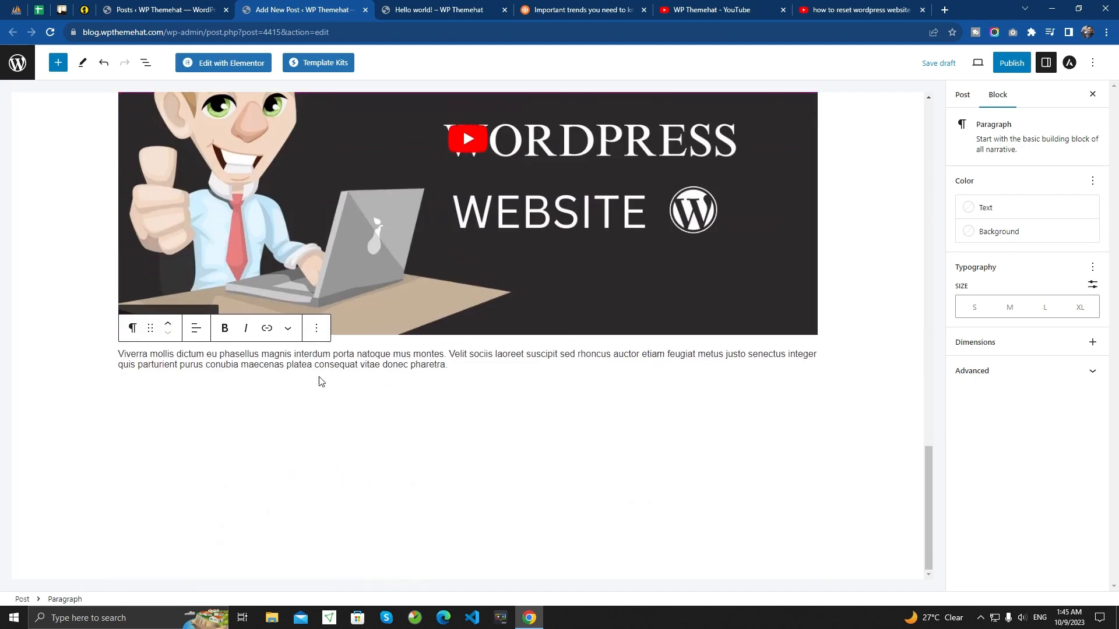
key(Return)
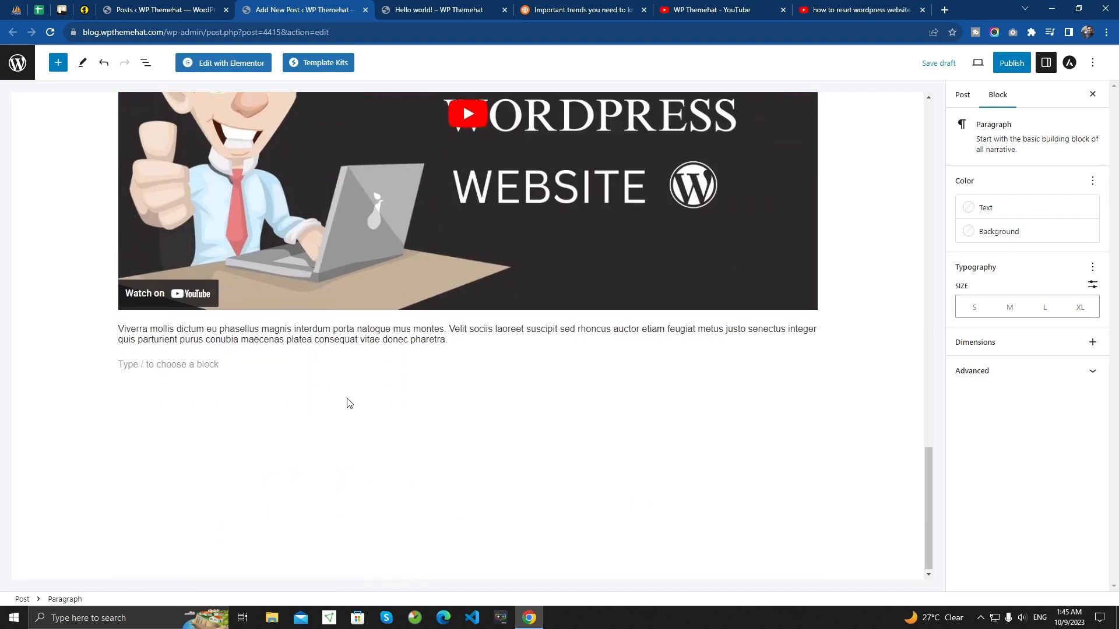
text(/gall)
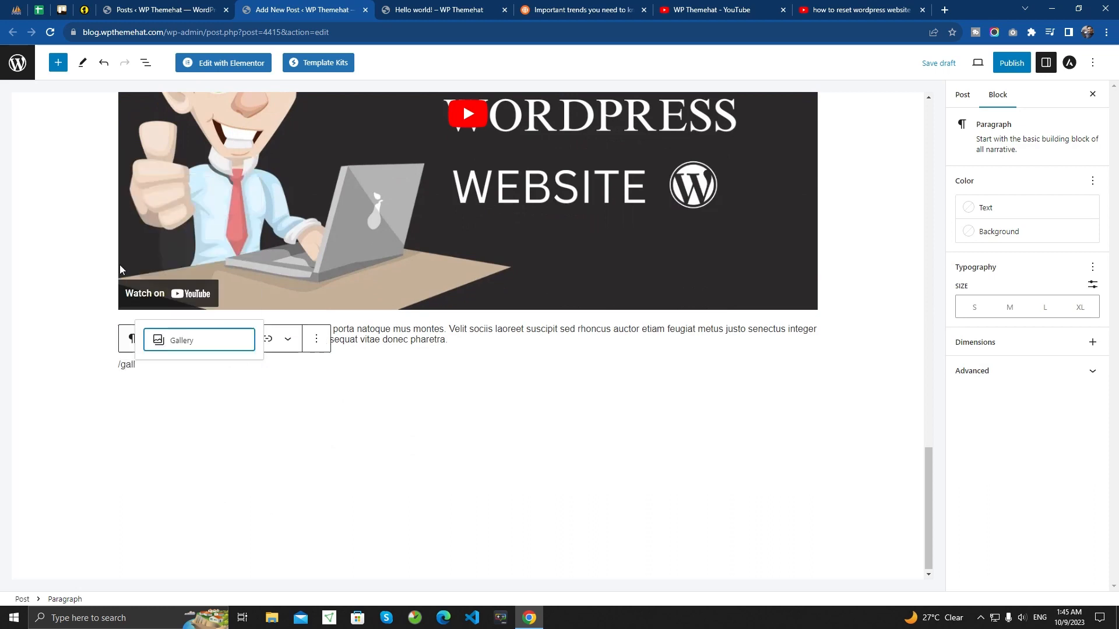
click(201, 342)
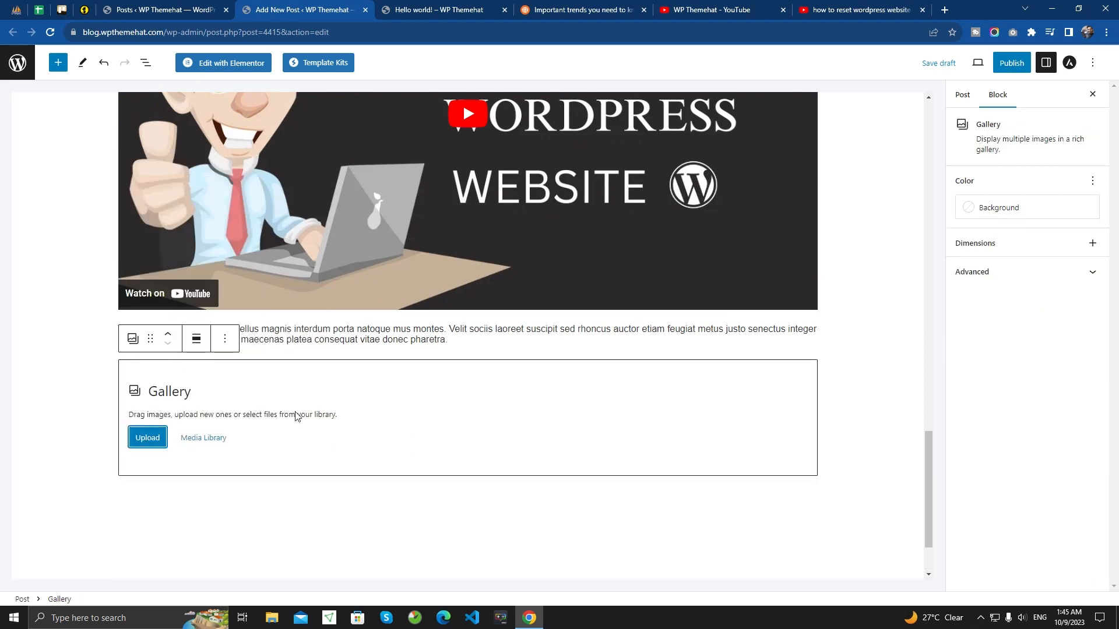
click(204, 439)
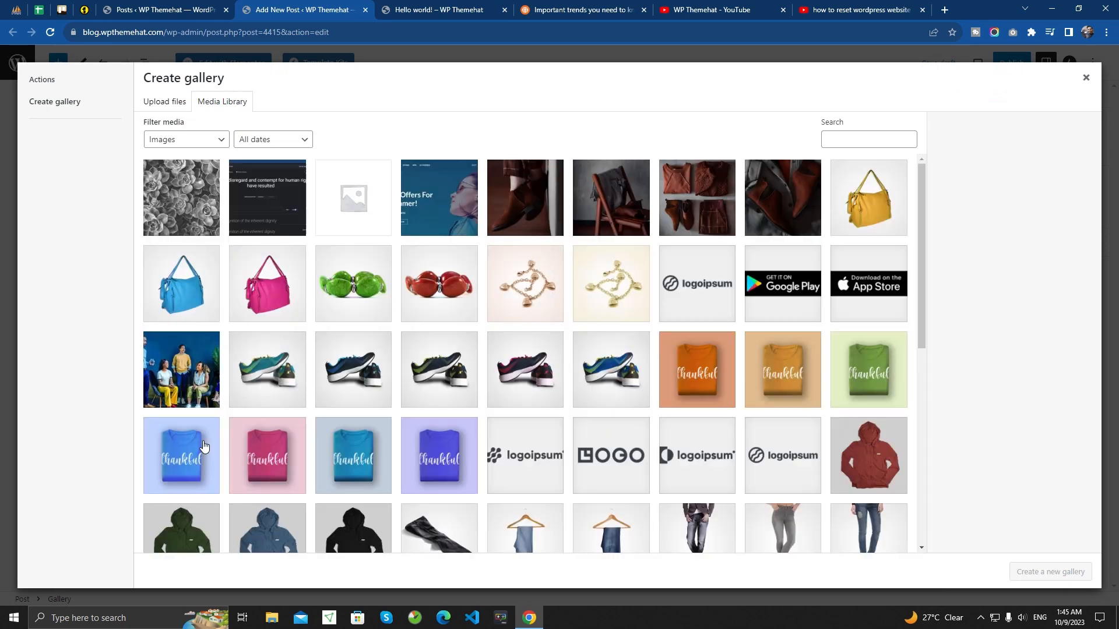
- Create and insert a gallery of the blue and pink handbags, green and red bead bracelets, and rose and yellow gold charm bracelets
click(199, 288)
click(255, 292)
click(351, 287)
click(429, 292)
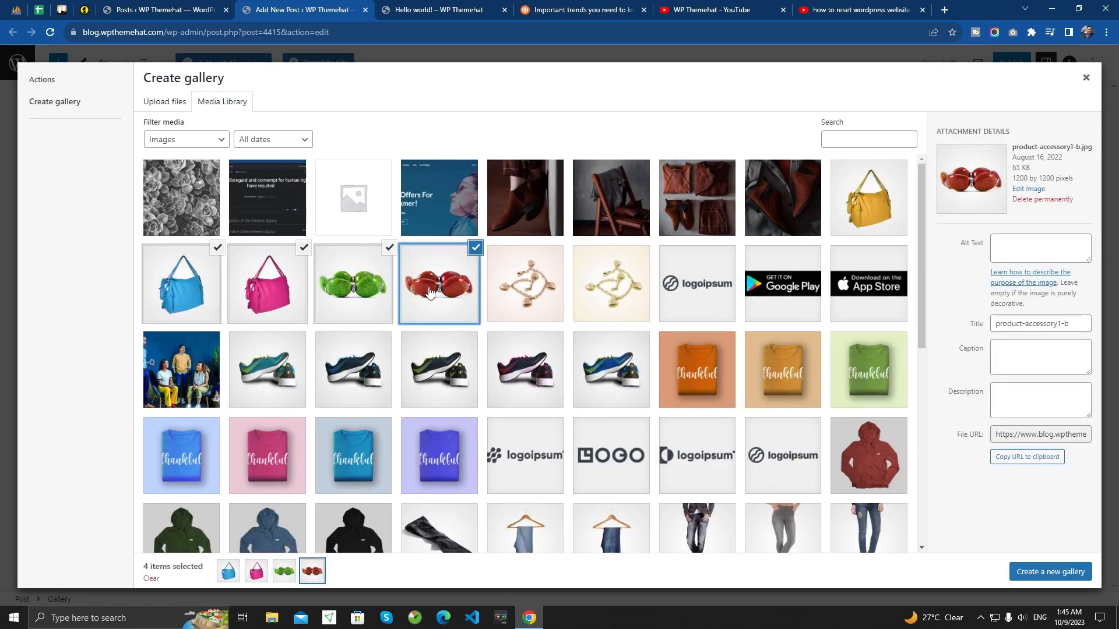
click(505, 297)
click(607, 291)
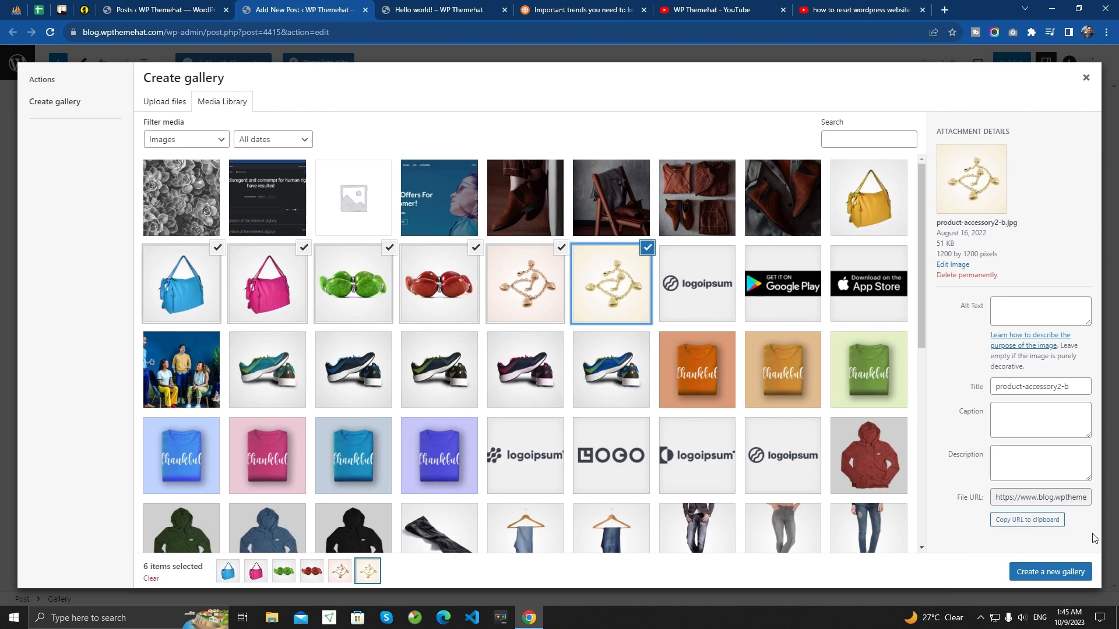
click(1055, 573)
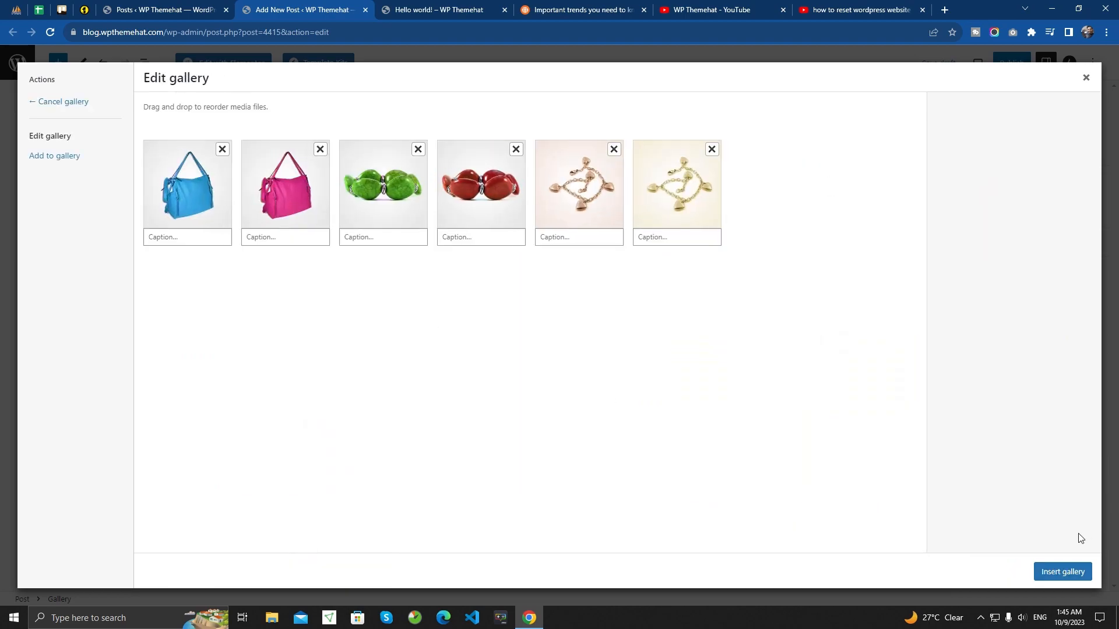
click(1061, 571)
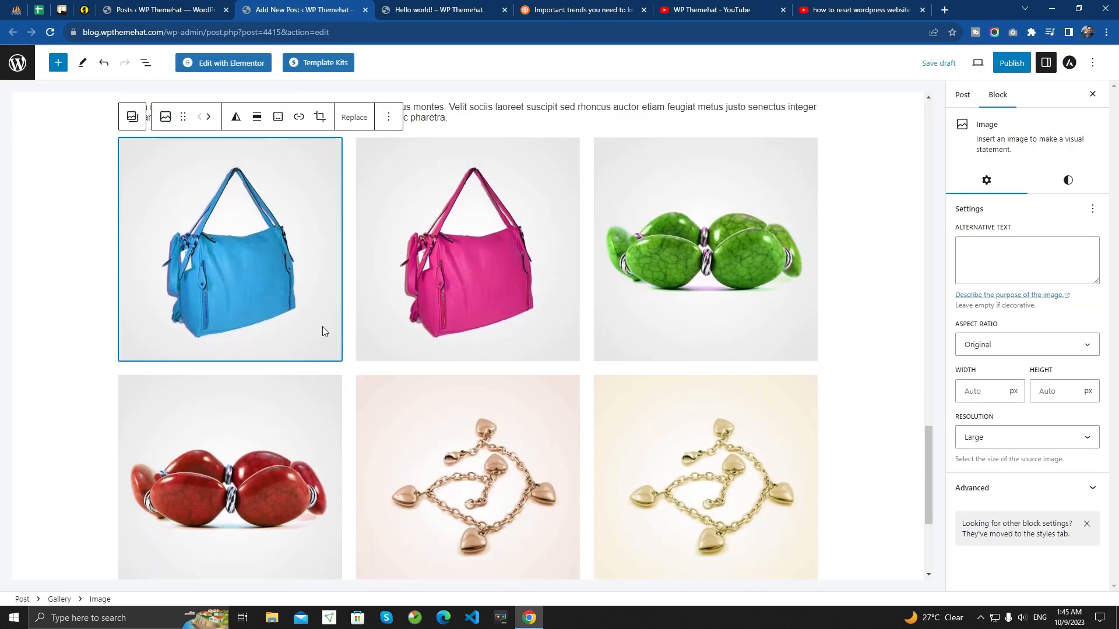
- Examine the resolution, width and height settings of the blue handbag image in the gallery
scroll(323, 331, down, 4)
scroll(219, 297, up, 5)
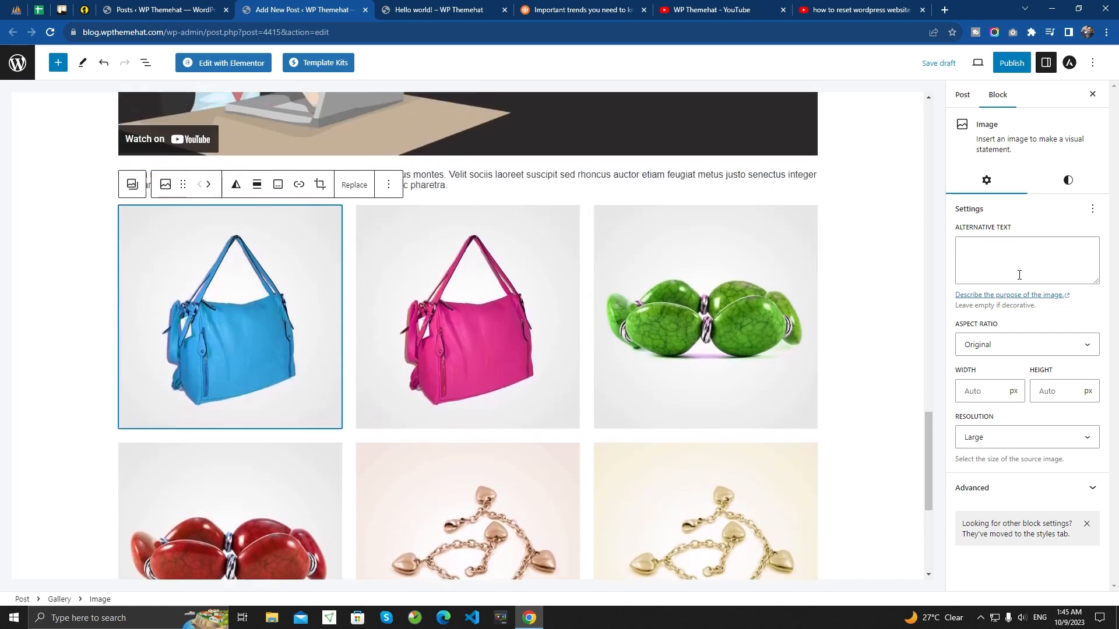
scroll(751, 299, up, 2)
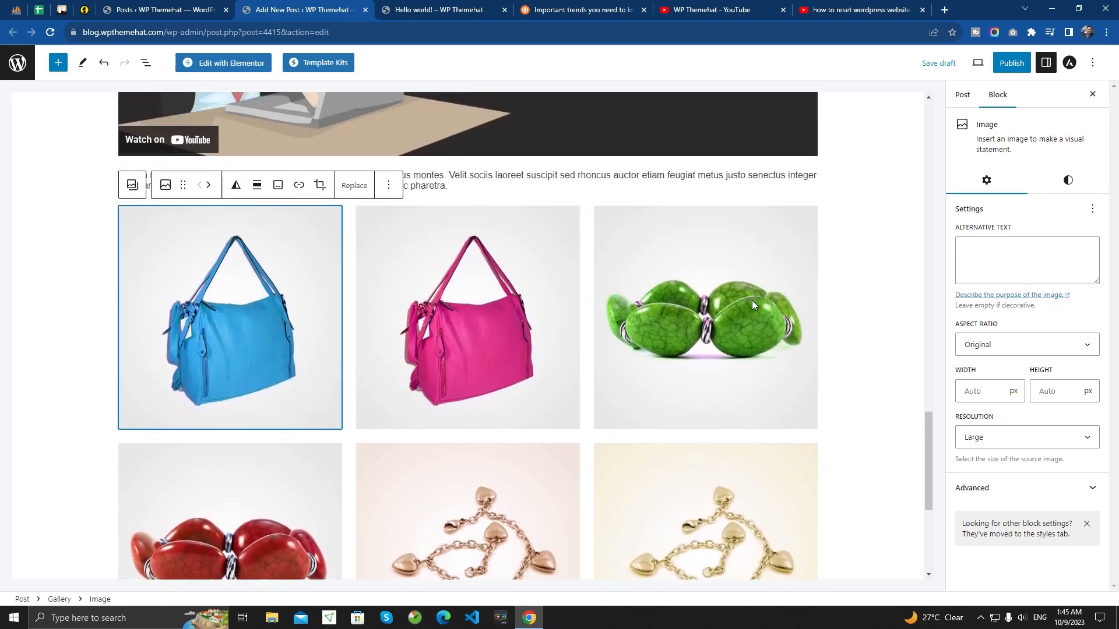
click(1017, 439)
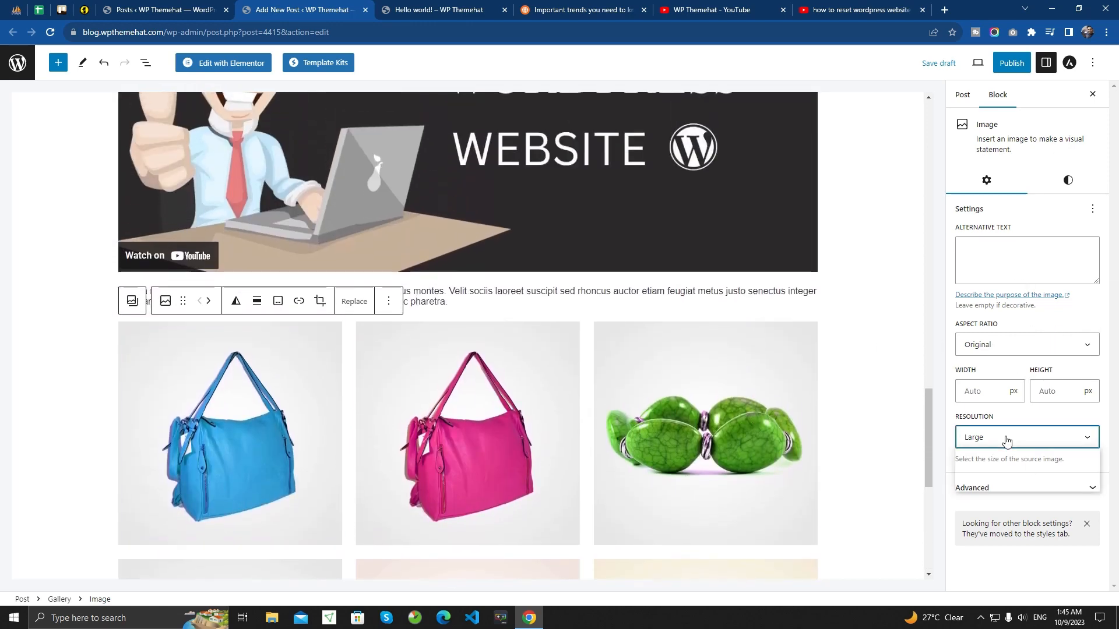
click(1008, 407)
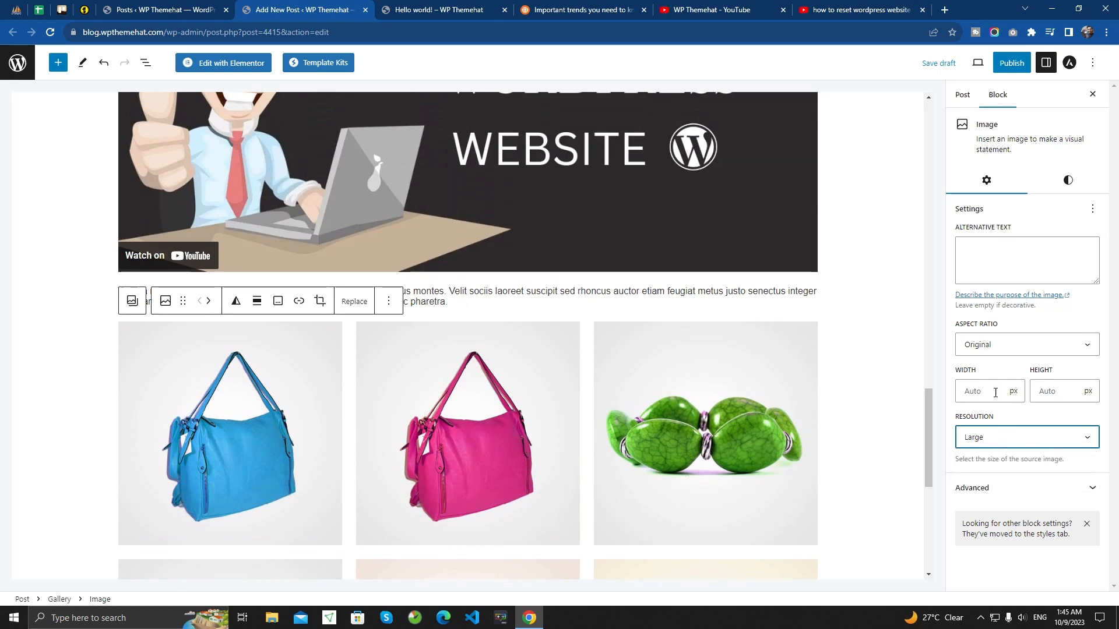
click(996, 392)
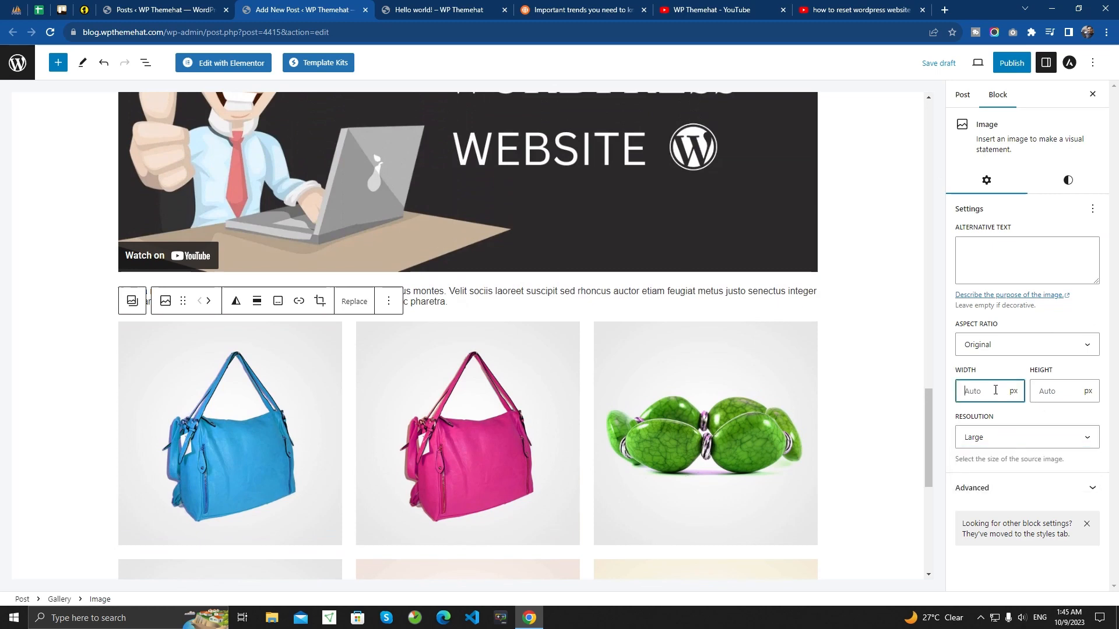
click(1064, 391)
click(1010, 378)
scroll(425, 411, down, 5)
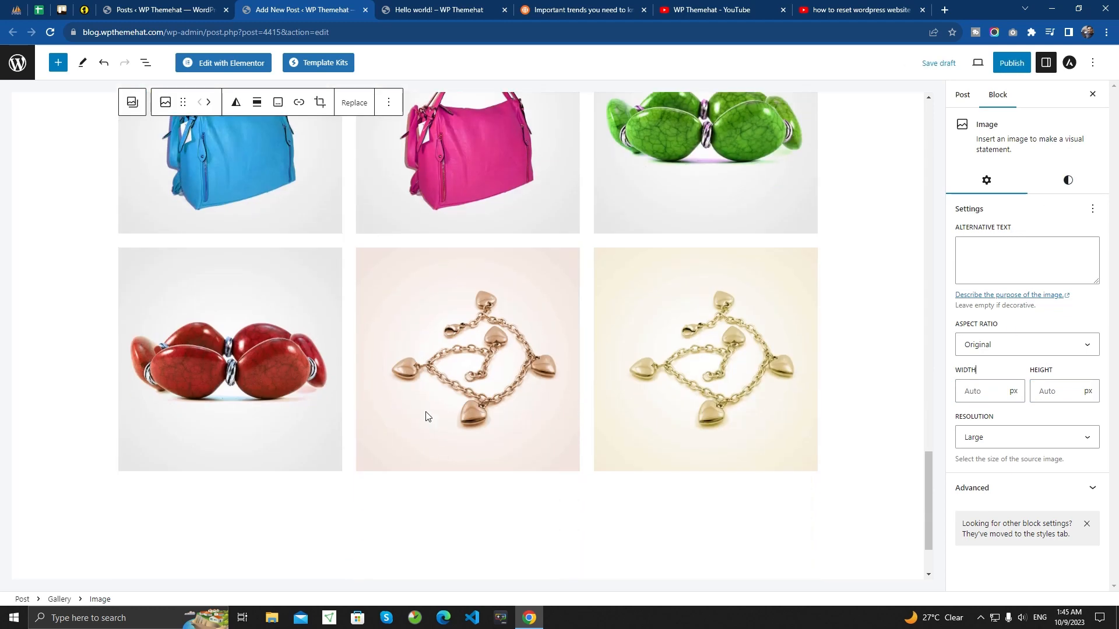
- Review the whole post from the title through the columns and video to the image gallery
scroll(415, 437, up, 10)
scroll(387, 379, up, 12)
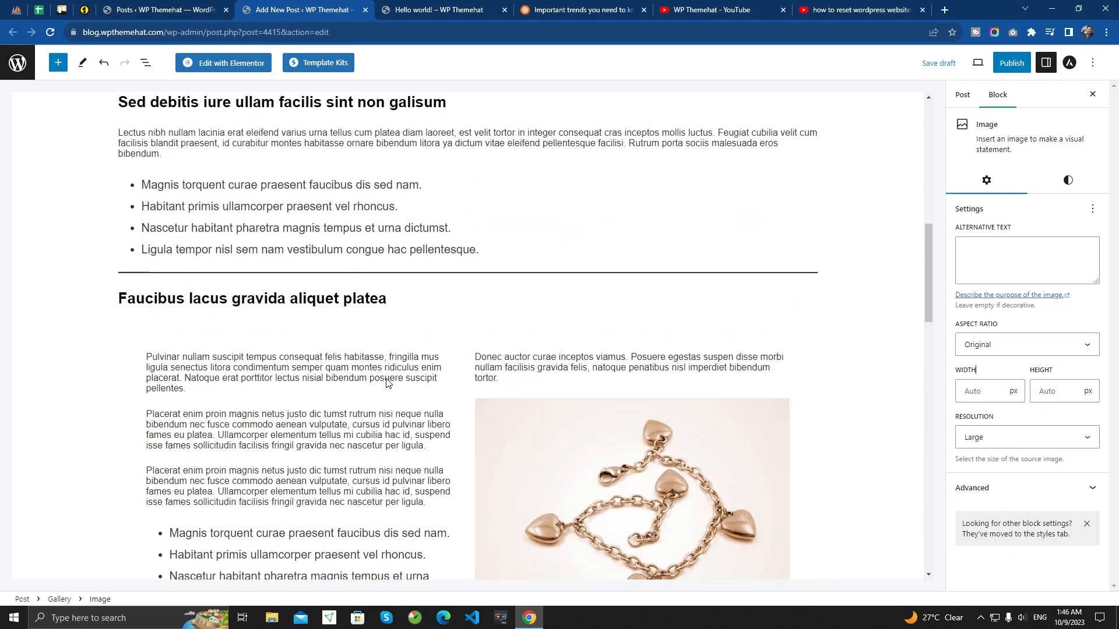
scroll(386, 382, down, 10)
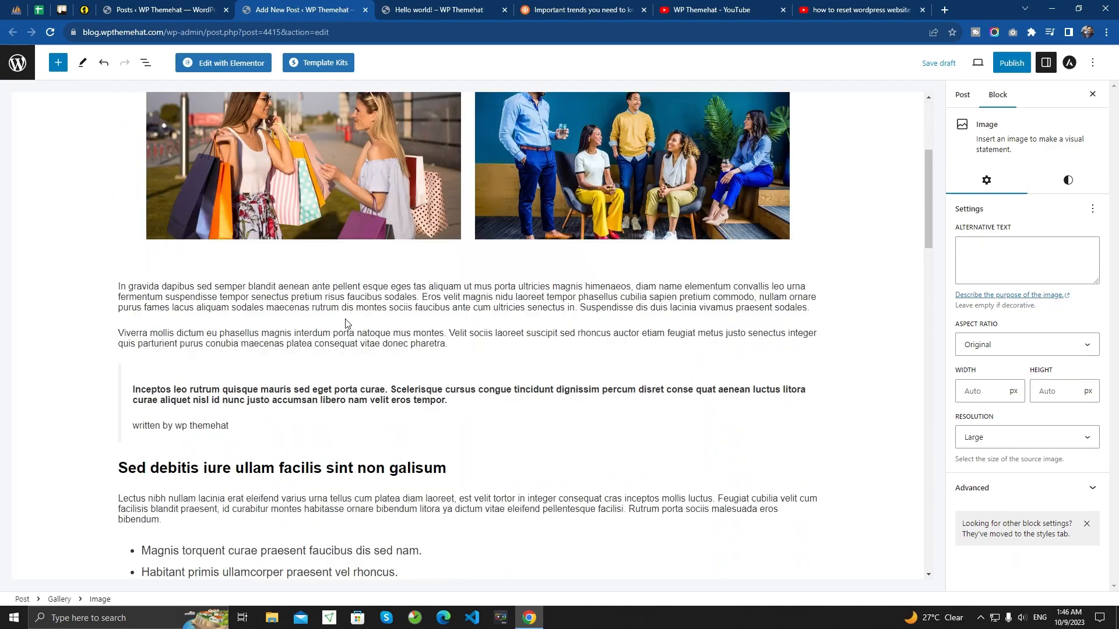
scroll(455, 338, down, 12)
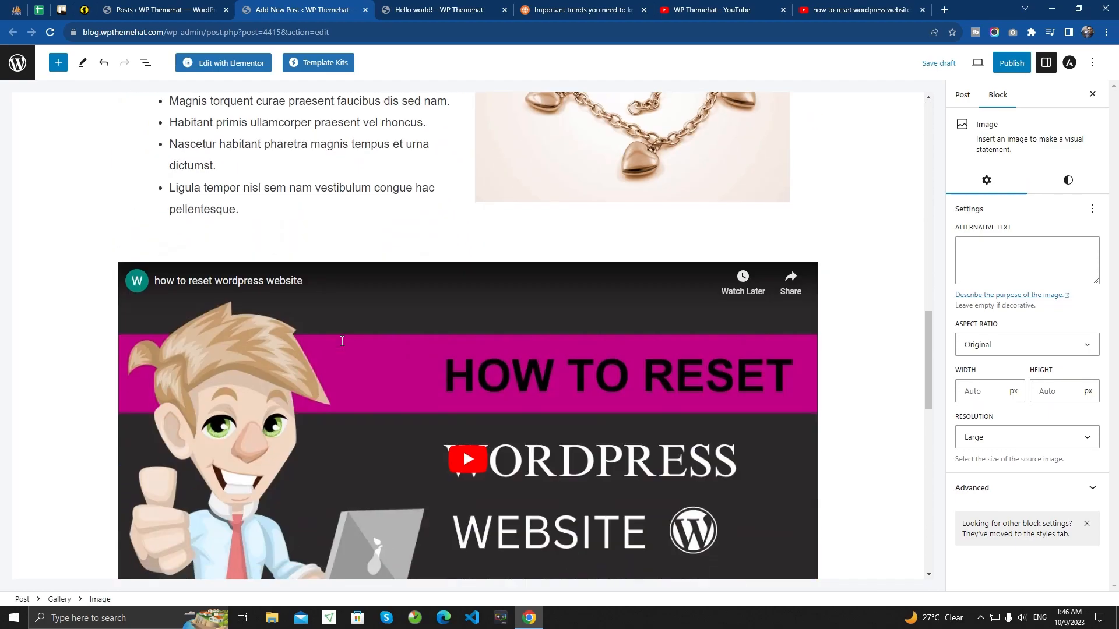
scroll(267, 346, down, 4)
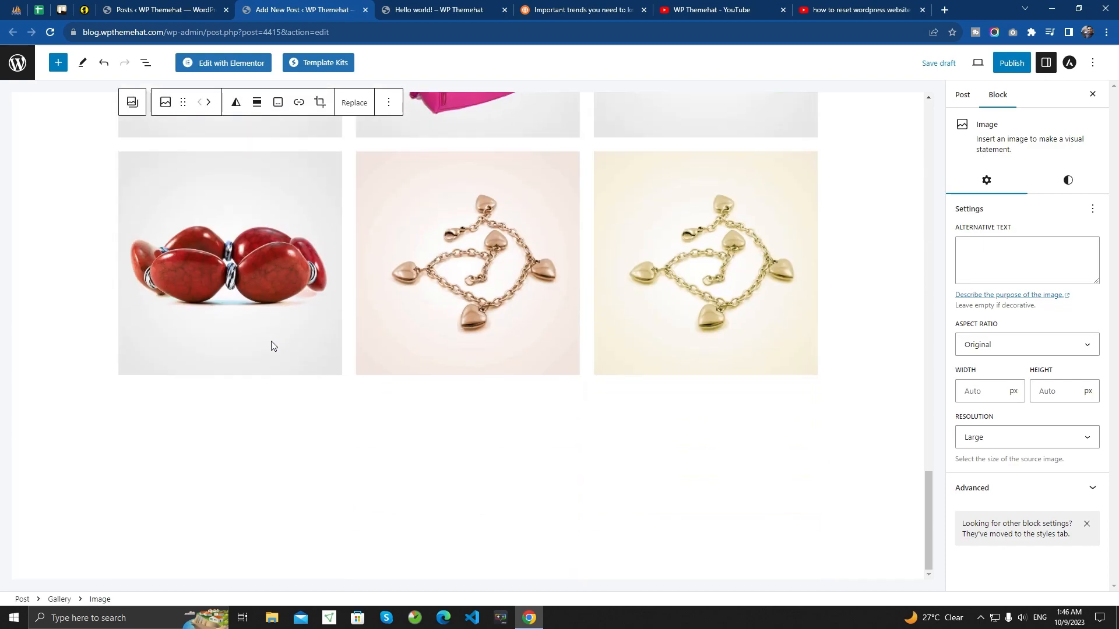
scroll(405, 315, up, 20)
scroll(403, 311, up, 2)
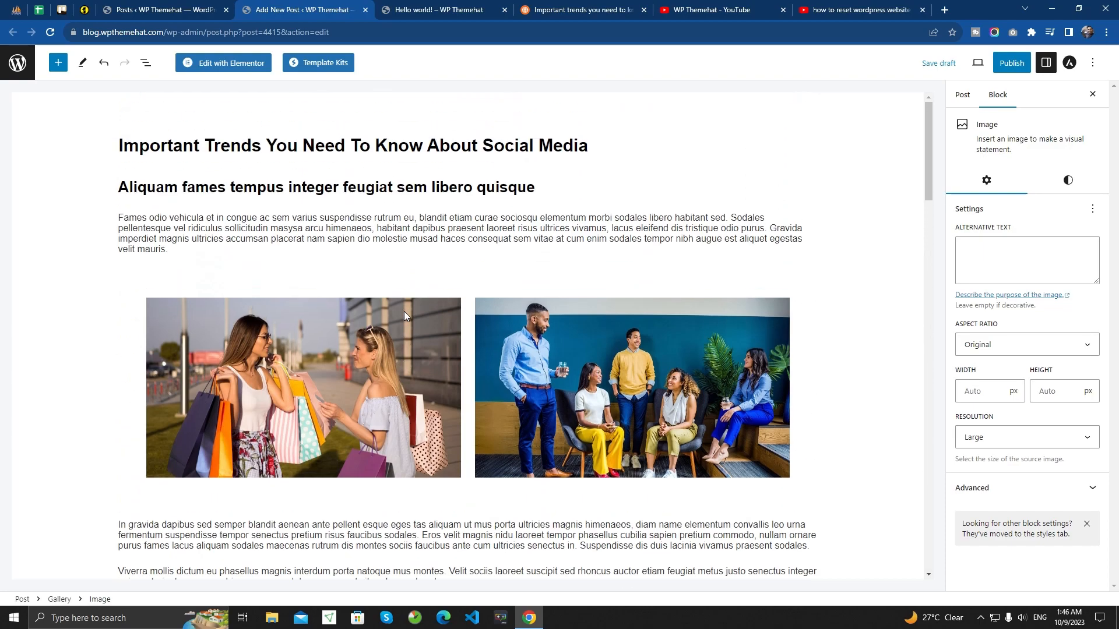
- Show the post-level settings, check the available post formats and choose Standard
click(962, 95)
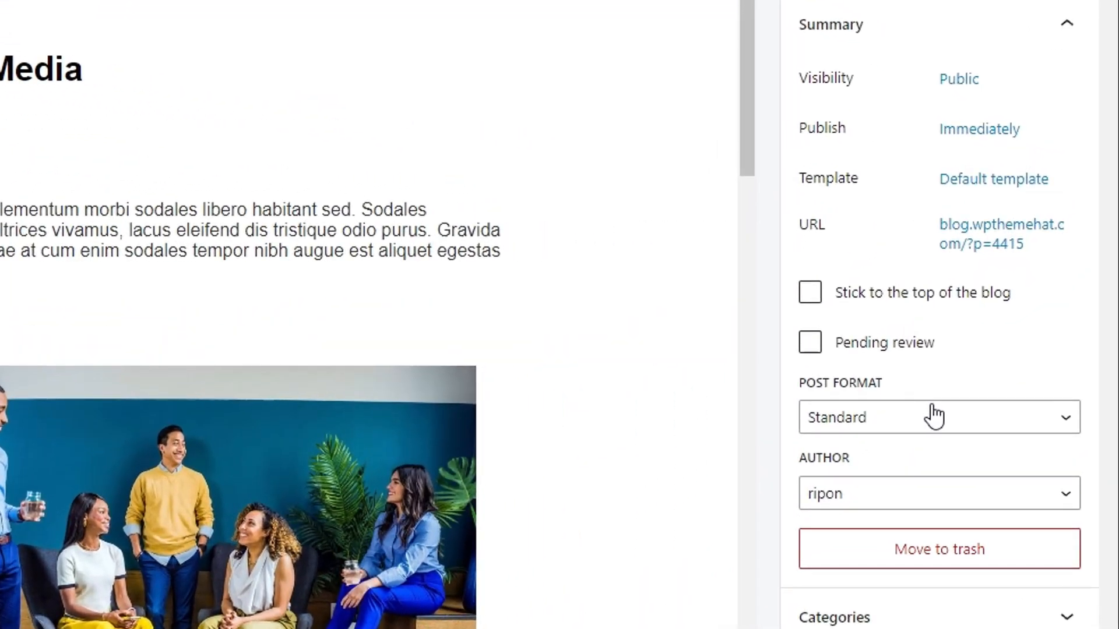
click(1025, 324)
click(935, 416)
click(933, 417)
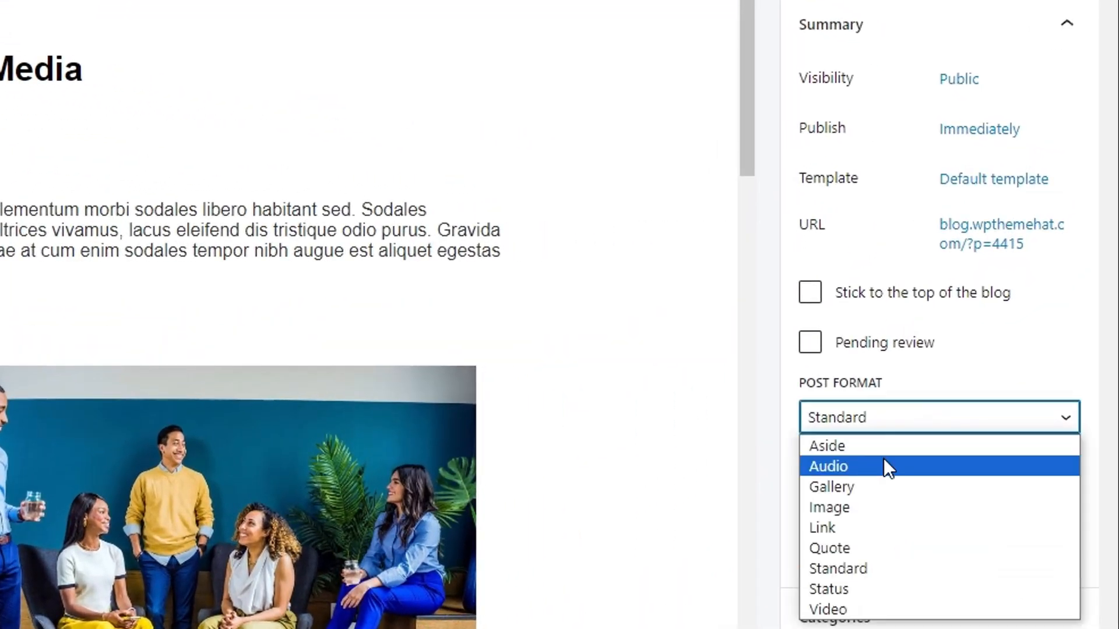
click(869, 568)
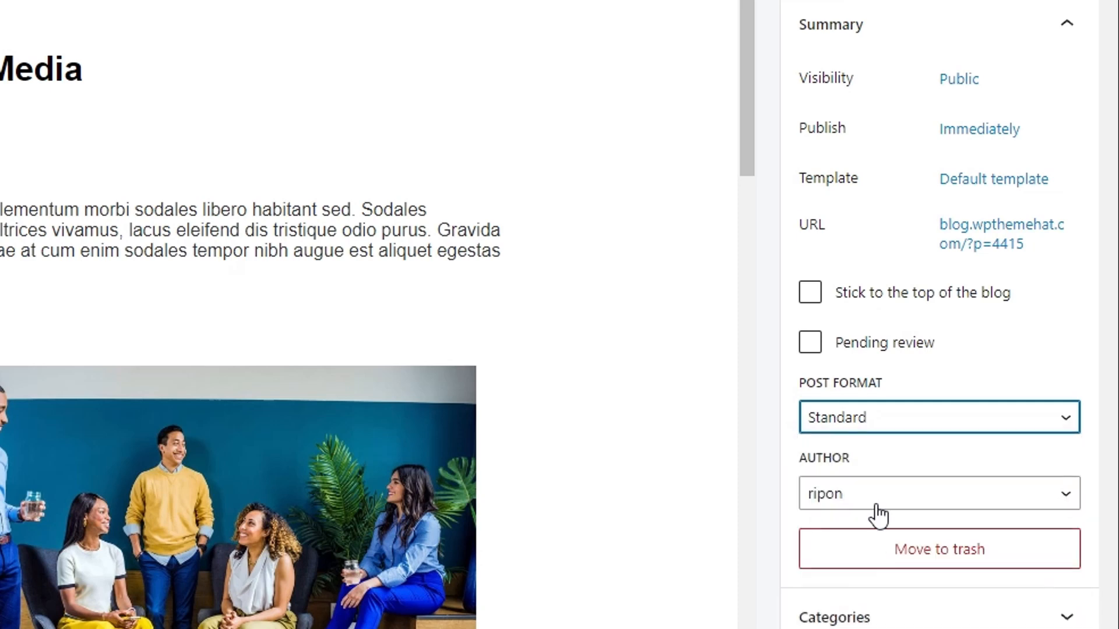
- Add a new category named "wordpress theme developemnt" to the post without a parent category
click(932, 618)
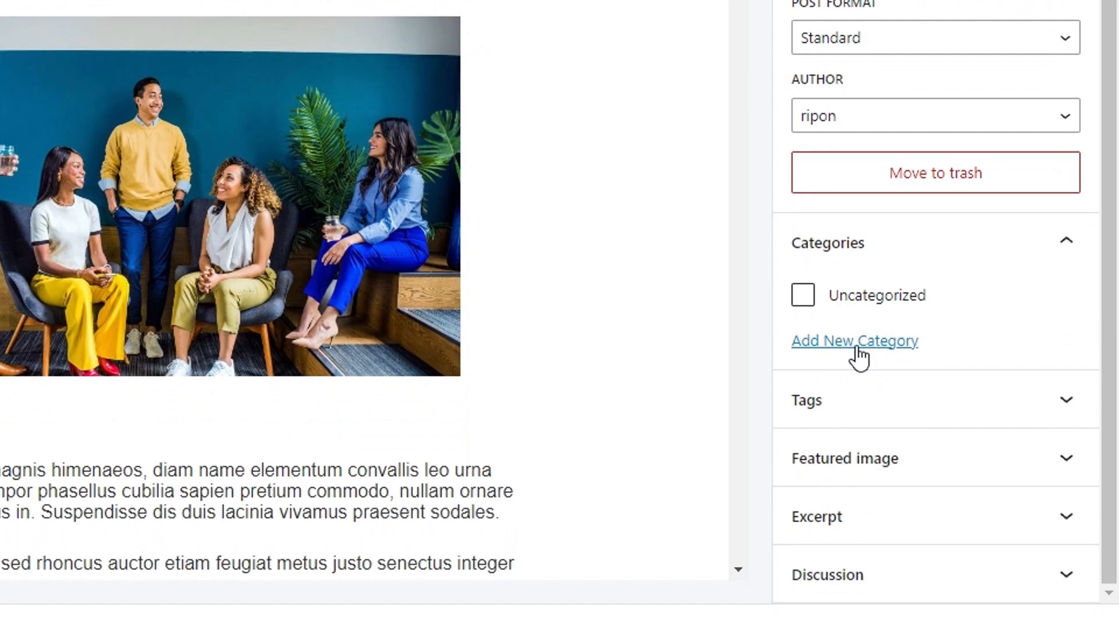
click(860, 413)
click(876, 414)
scroll(874, 412, down, 2)
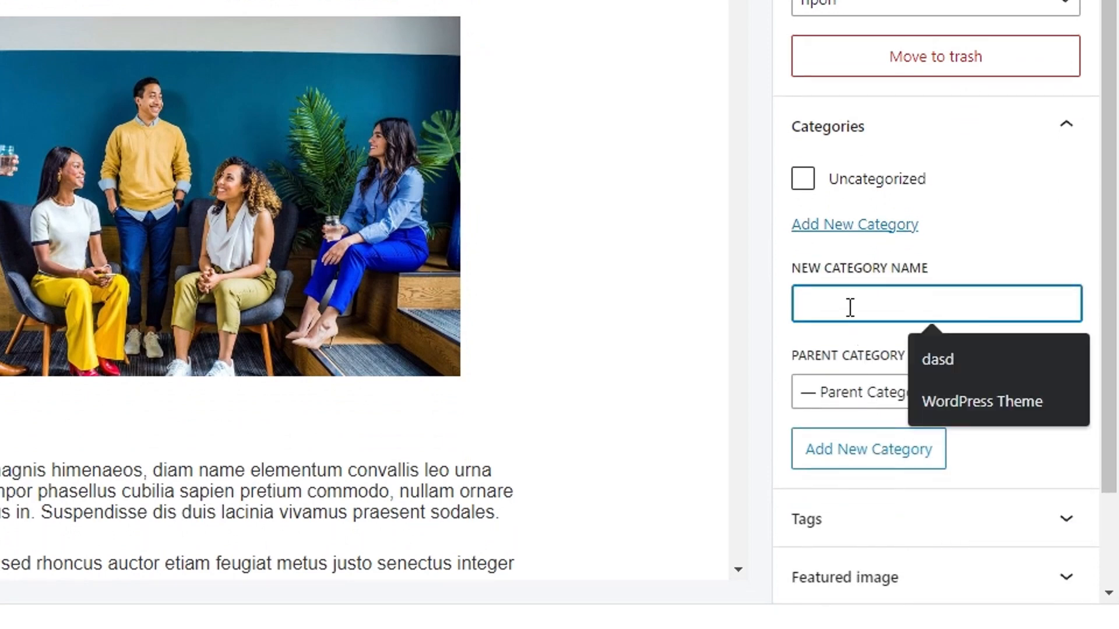
text(wordpress)
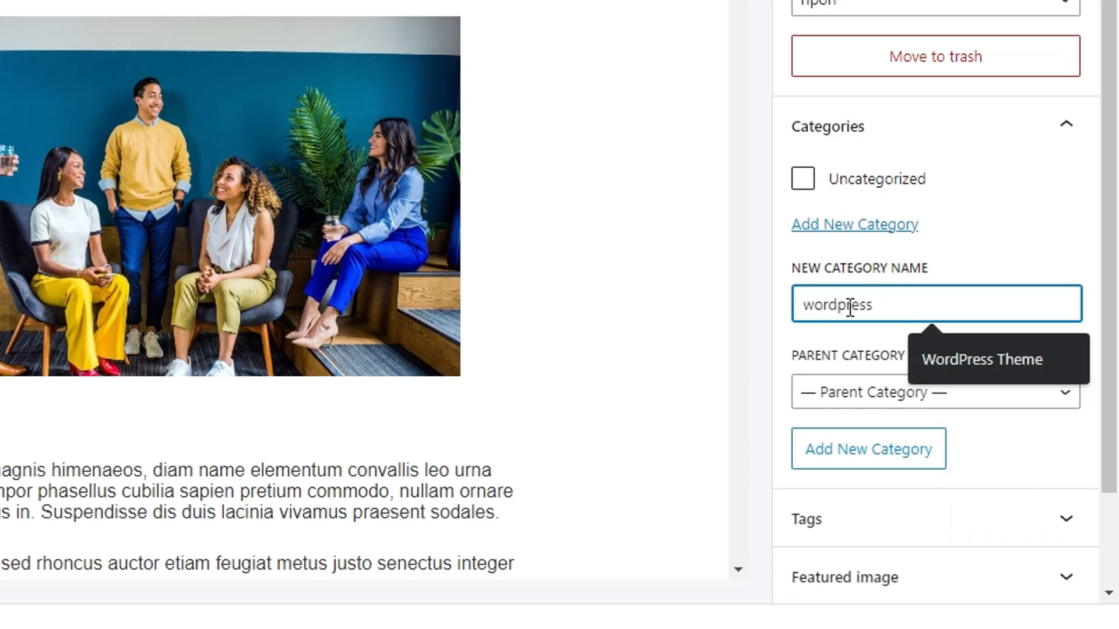
text( theme )
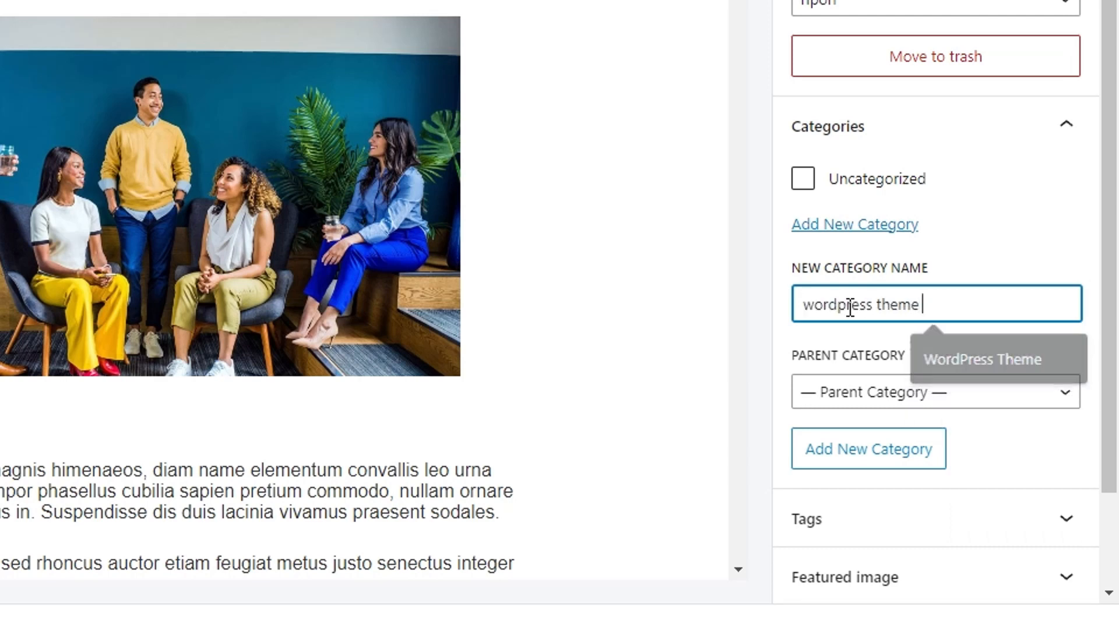
text(developemnt)
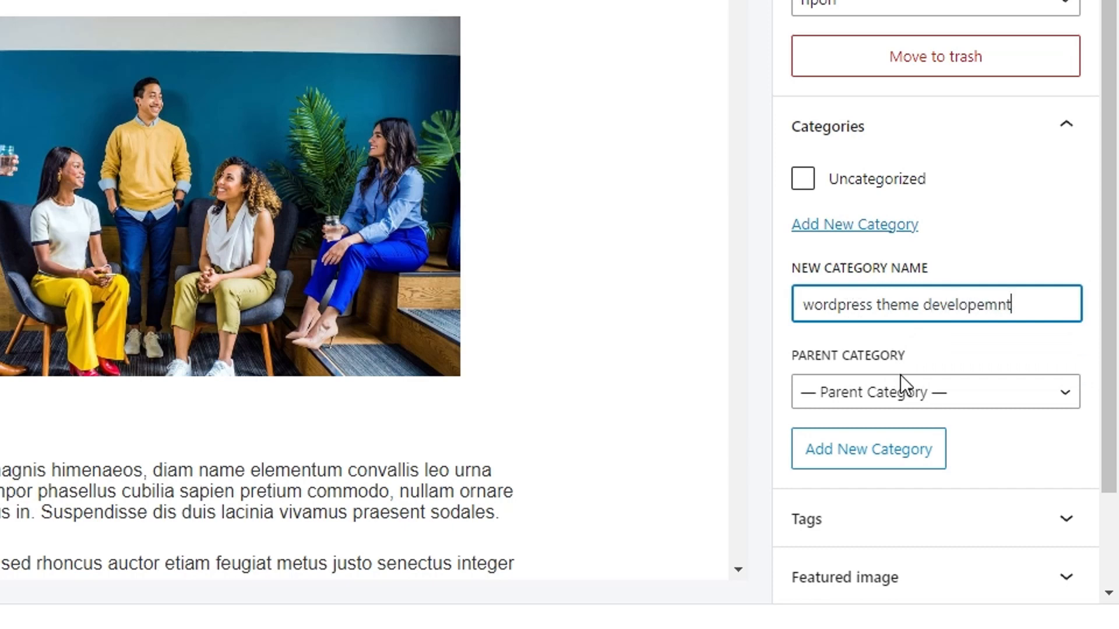
click(875, 458)
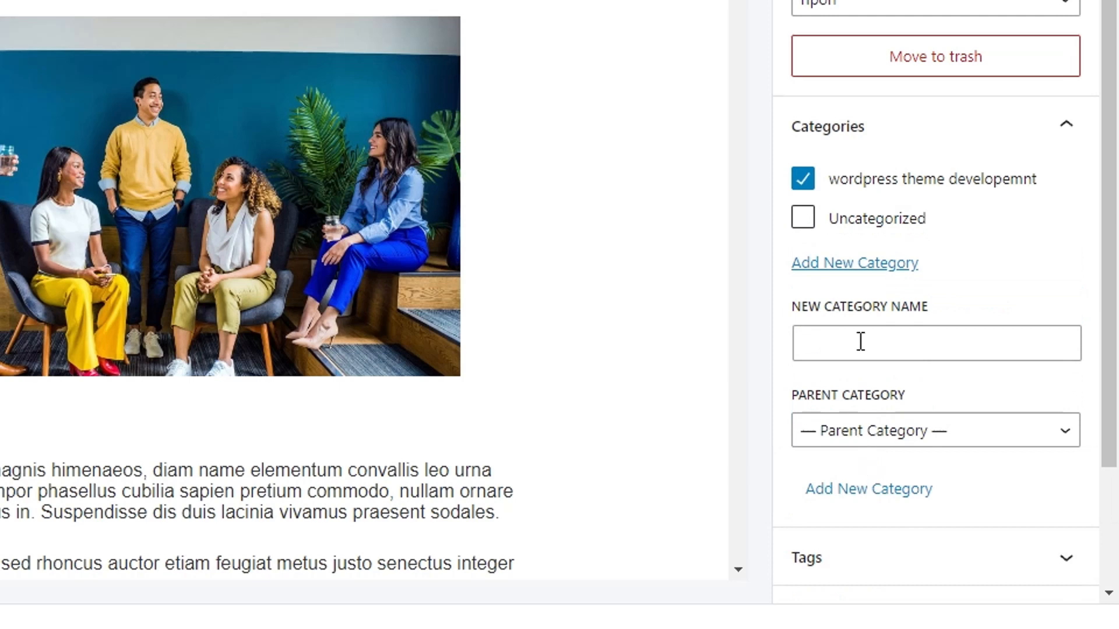
- Add the tag "wordpress blog" to the post
scroll(949, 185, down, 3)
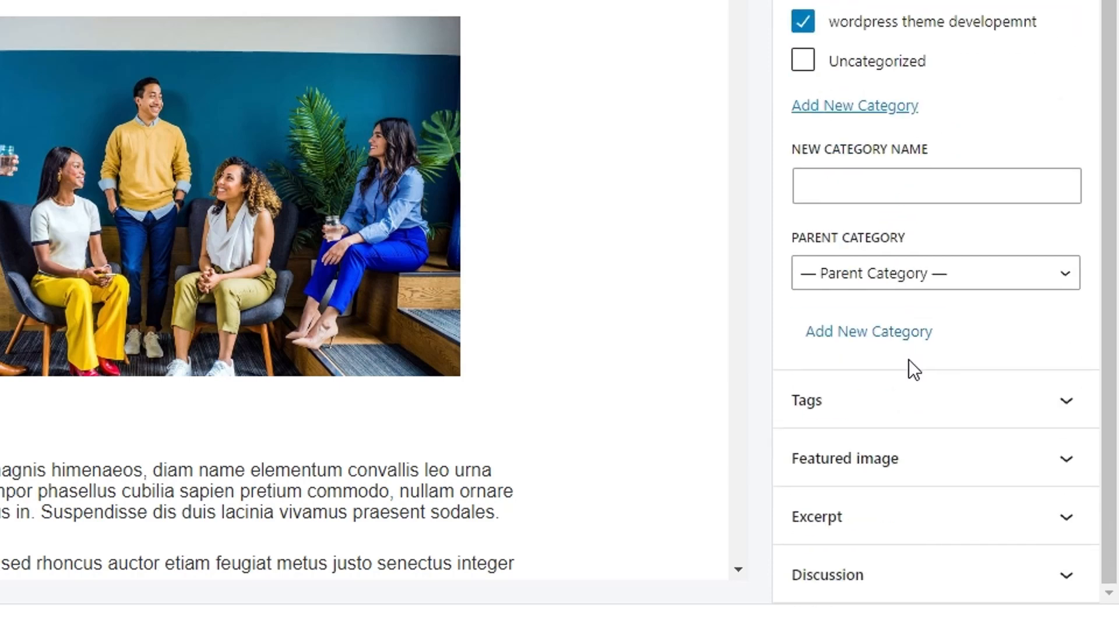
click(896, 408)
scroll(868, 384, down, 2)
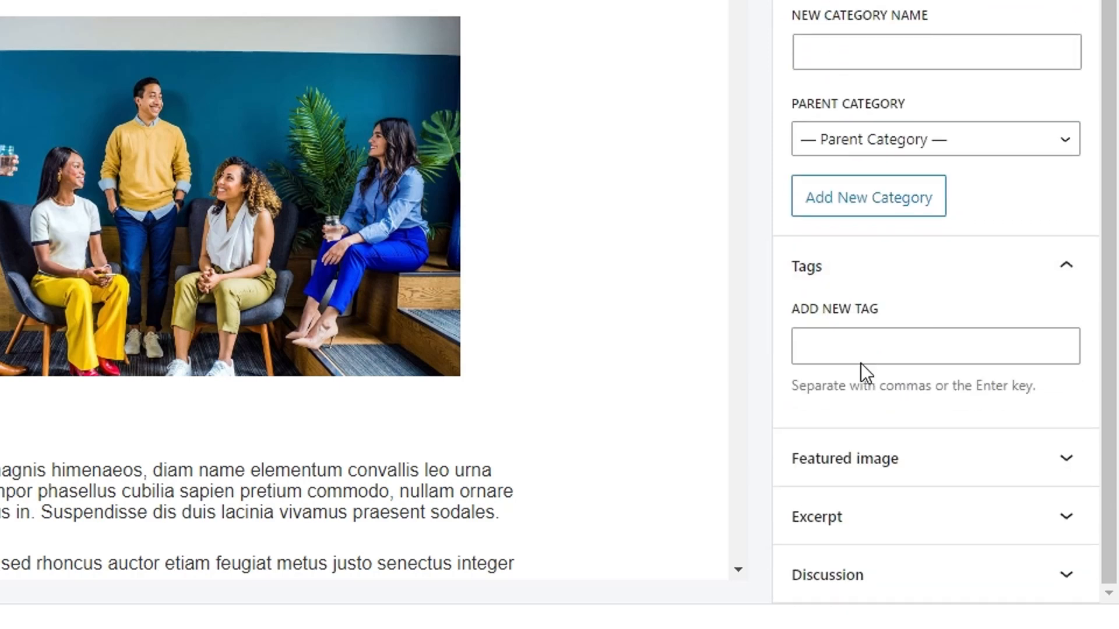
click(848, 339)
text(wordpr)
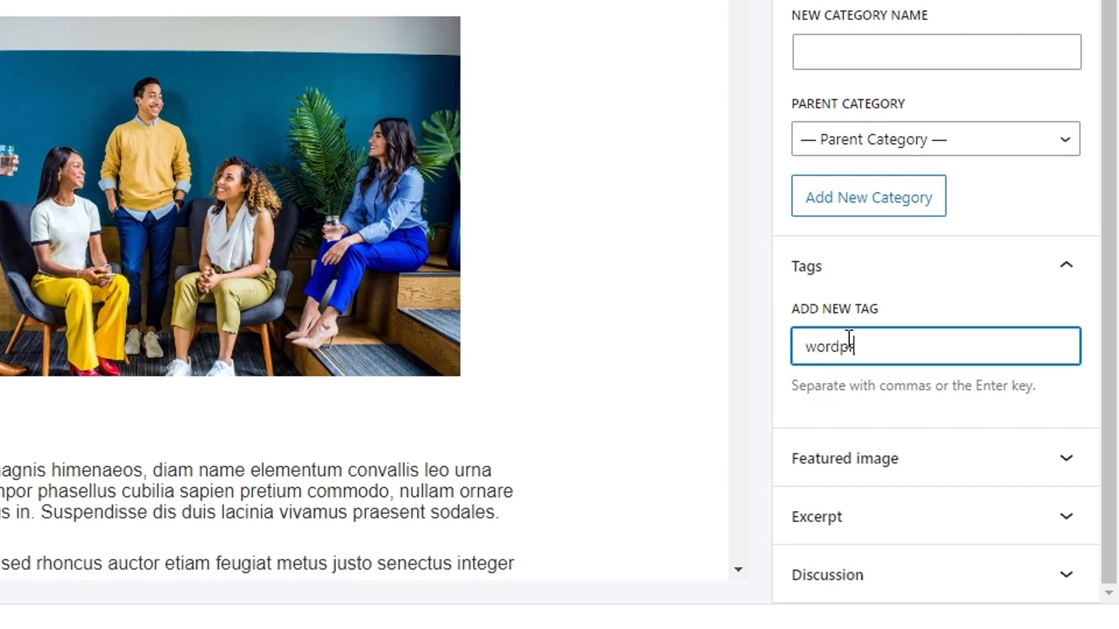
text(ess blog)
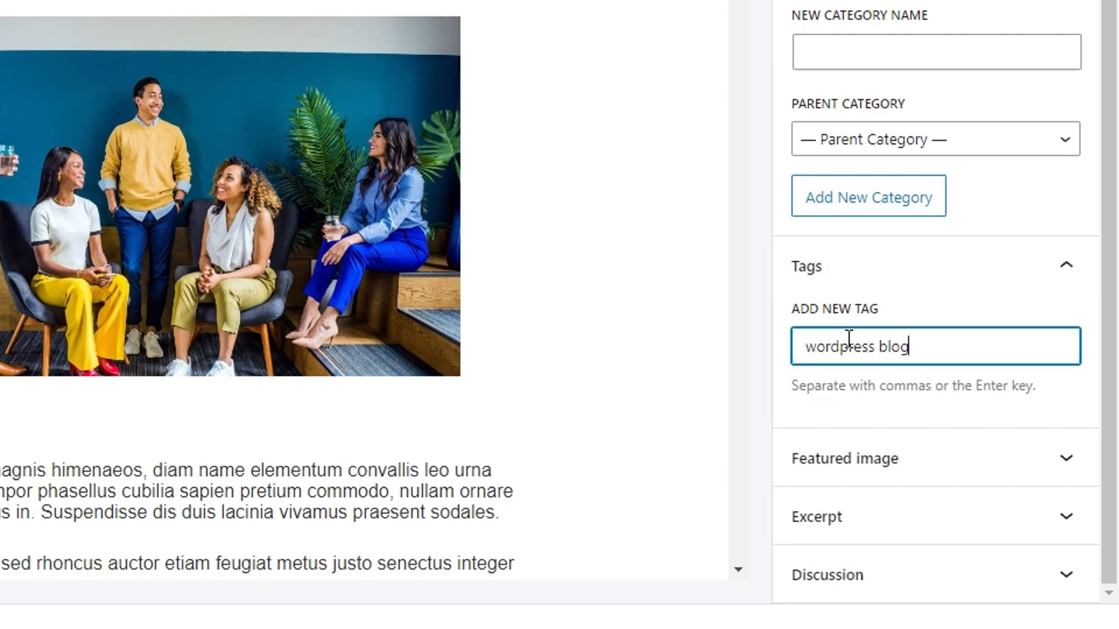
key(Return)
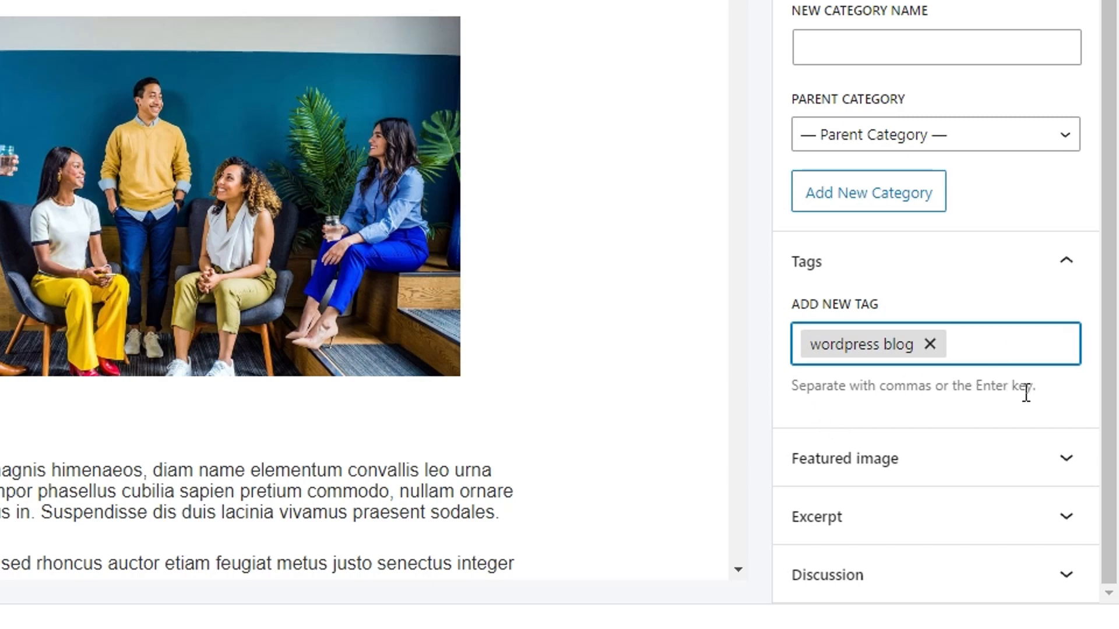
- Set the media library image home-new-bg-free-img.jpg, the woman against a teal background, as the post's featured image
click(939, 466)
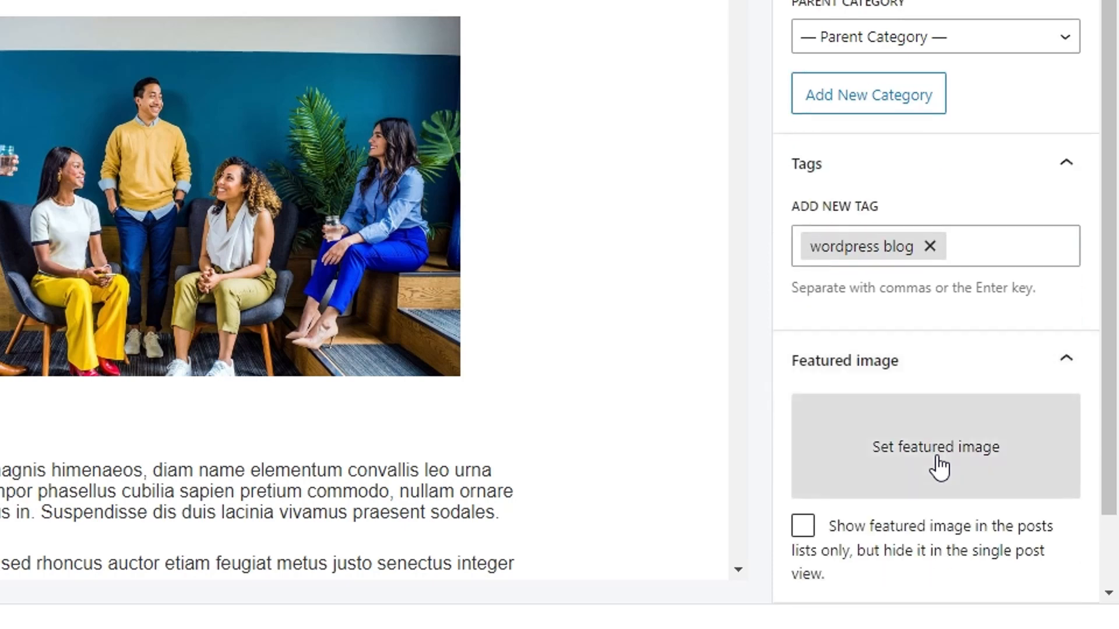
scroll(931, 460, down, 2)
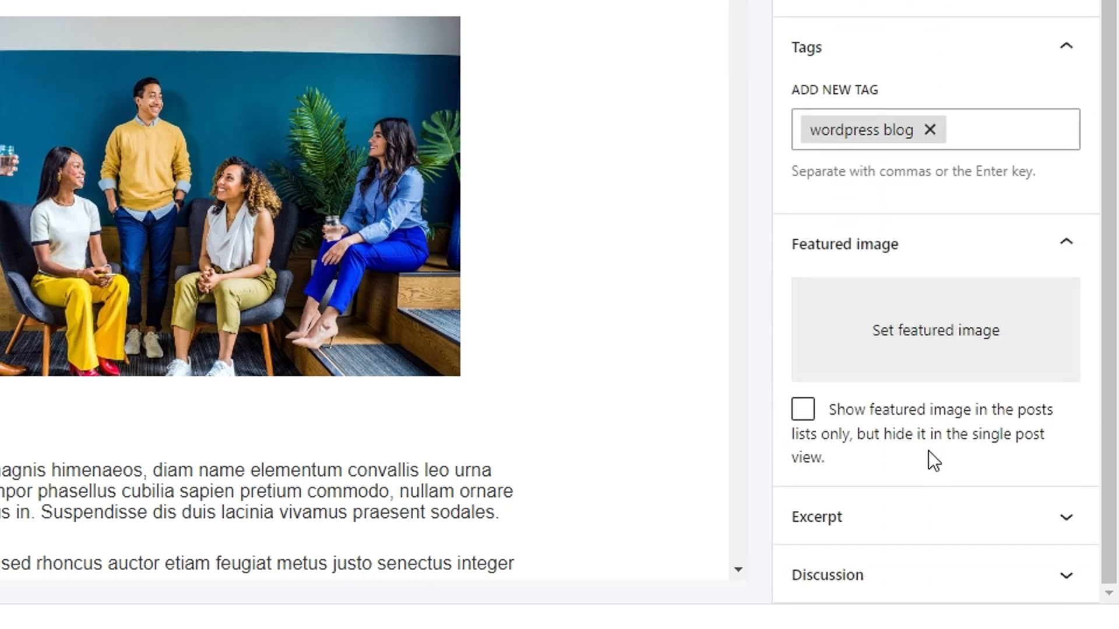
click(900, 324)
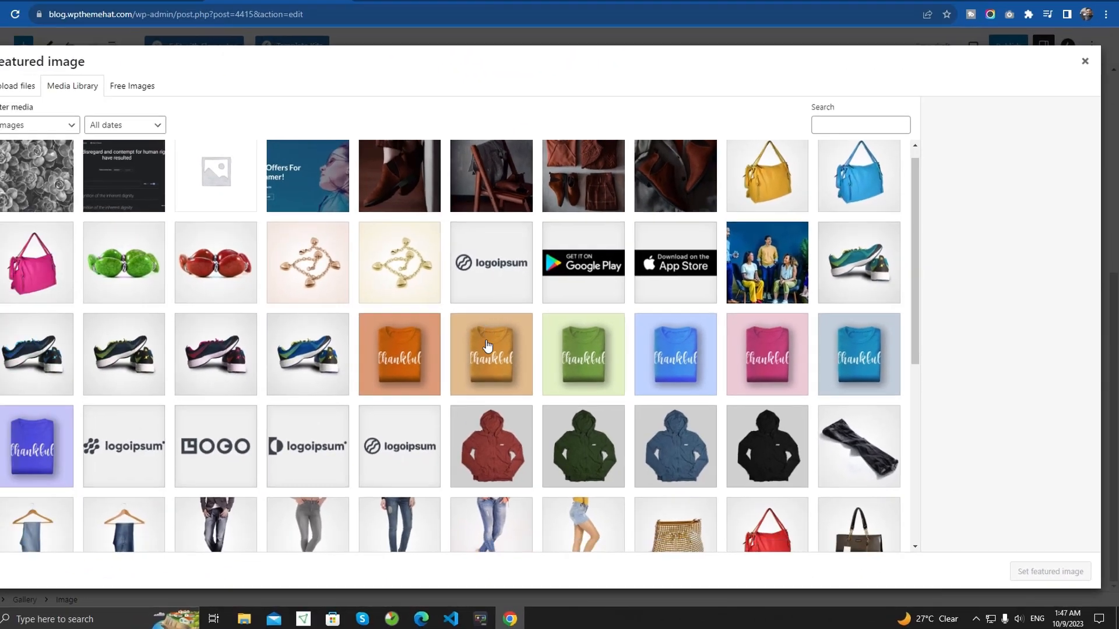
scroll(105, 269, down, 5)
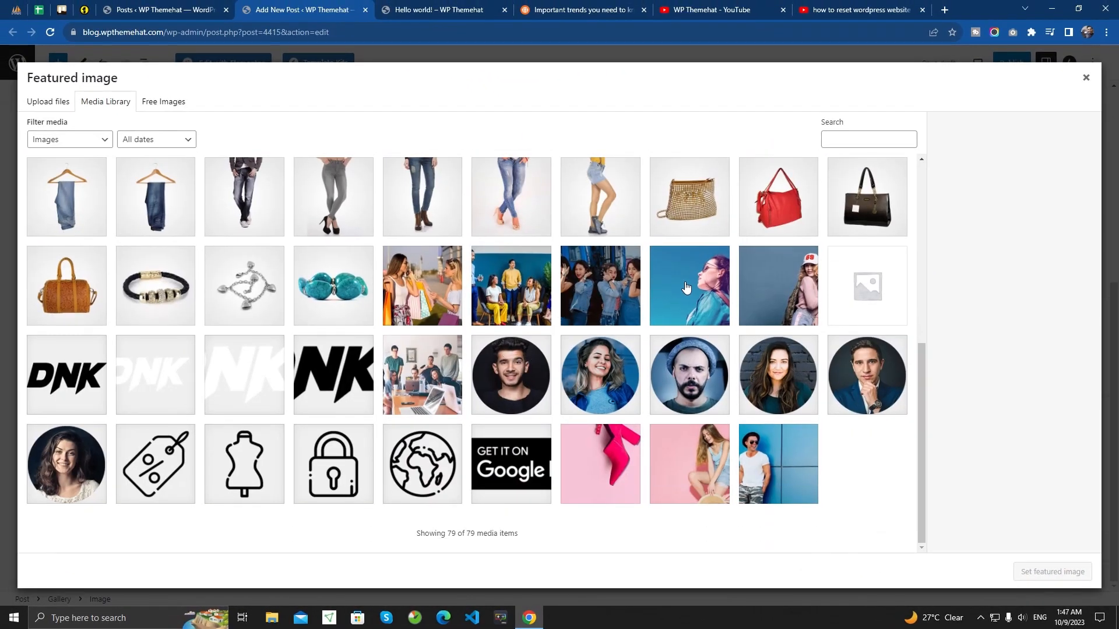
click(691, 285)
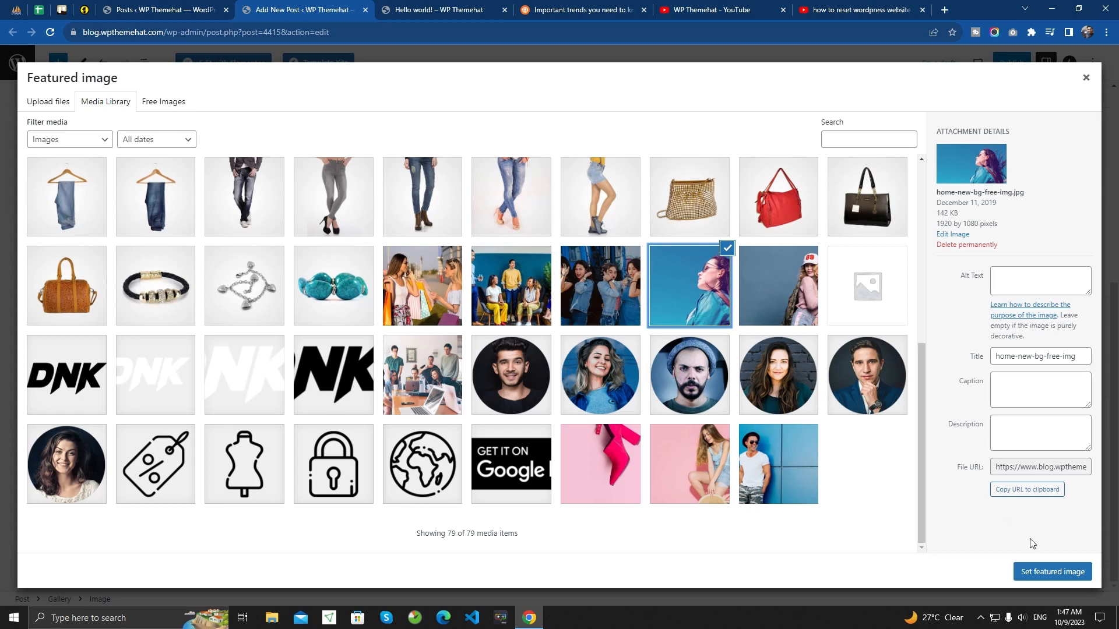
click(1043, 574)
scroll(1058, 518, down, 1)
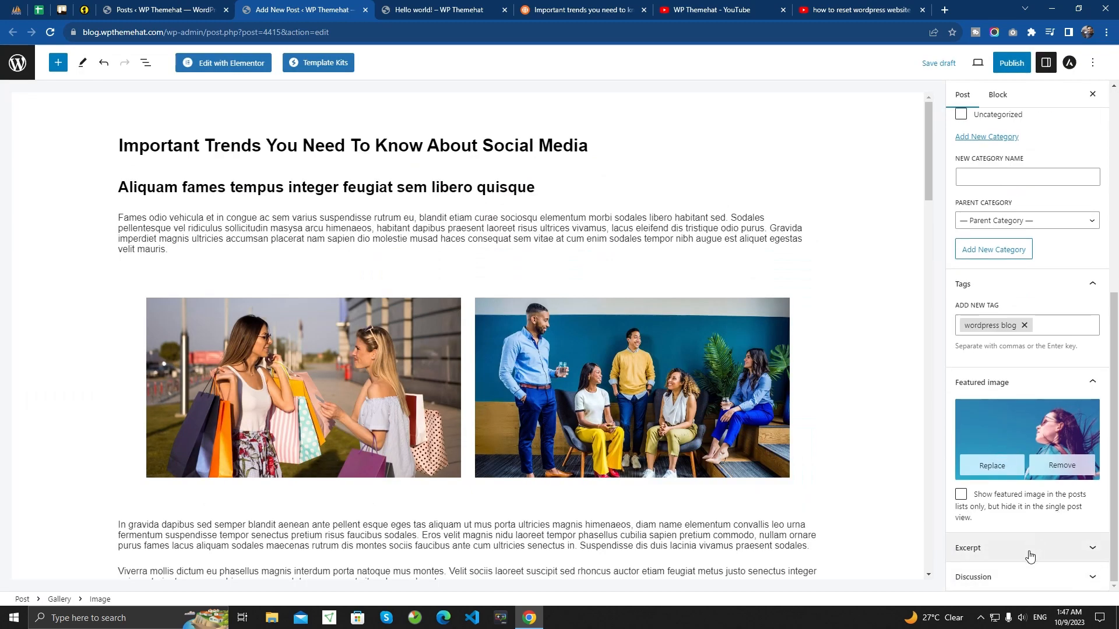
- Start publishing the social media trends post by bringing up its pre-publish checks
scroll(1023, 507, up, 6)
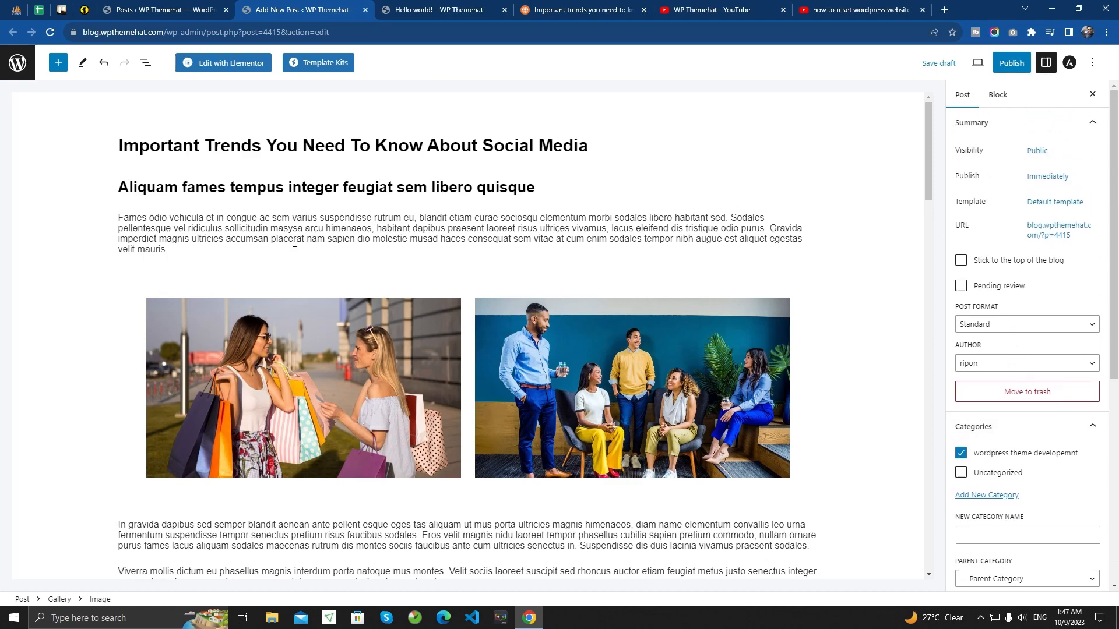
scroll(362, 361, down, 10)
scroll(362, 361, down, 16)
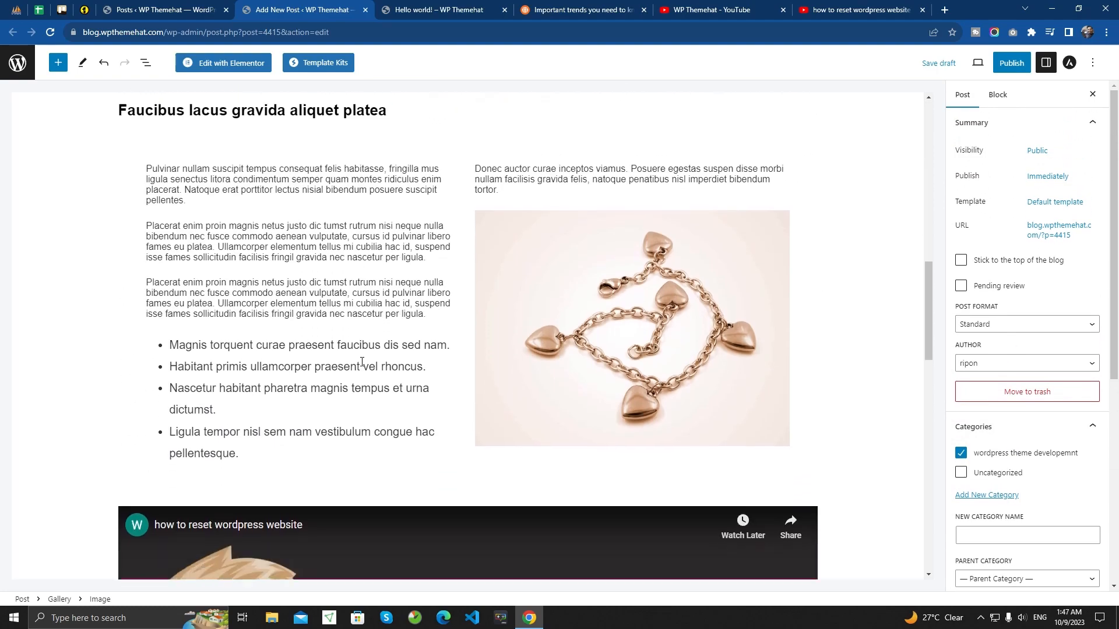
scroll(359, 361, up, 20)
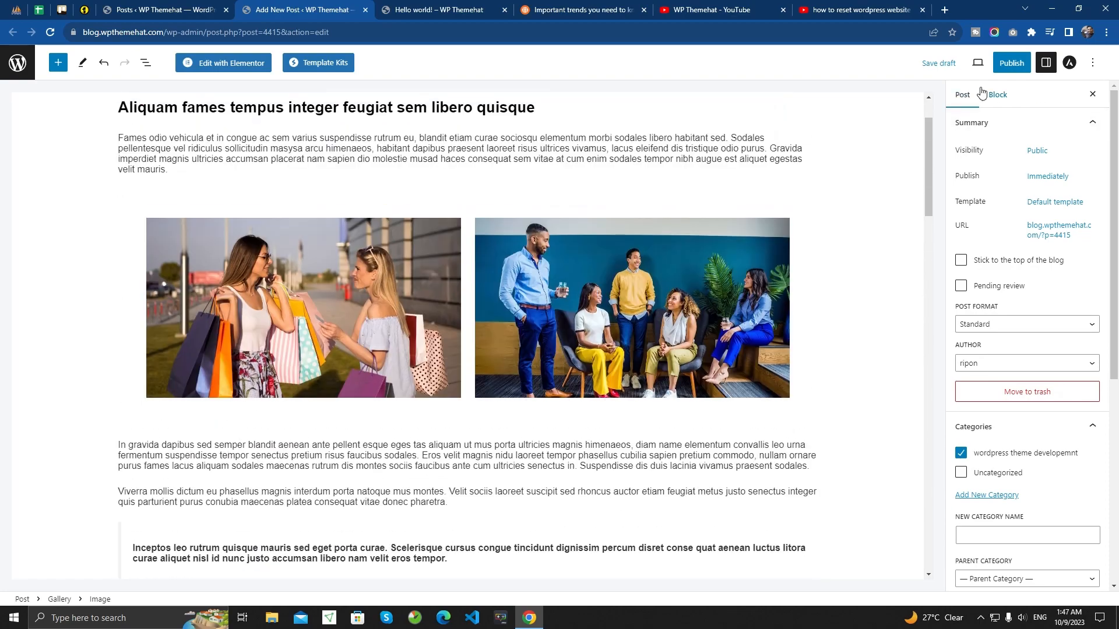
click(1003, 68)
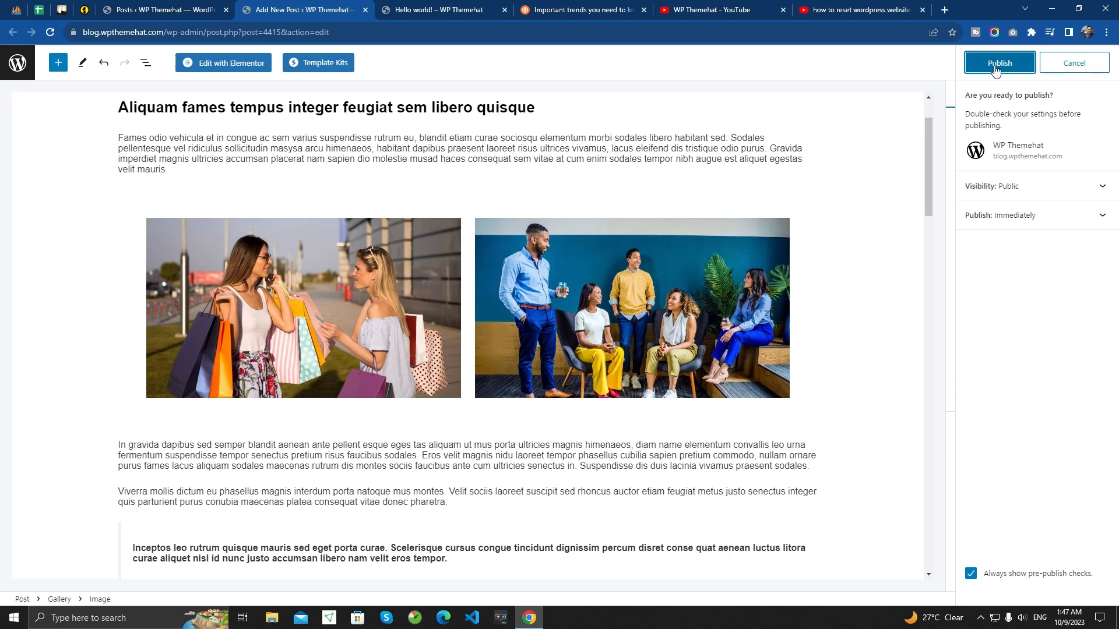
- Publish the social media trends post and bring up its live page in a separate browser tab
click(995, 64)
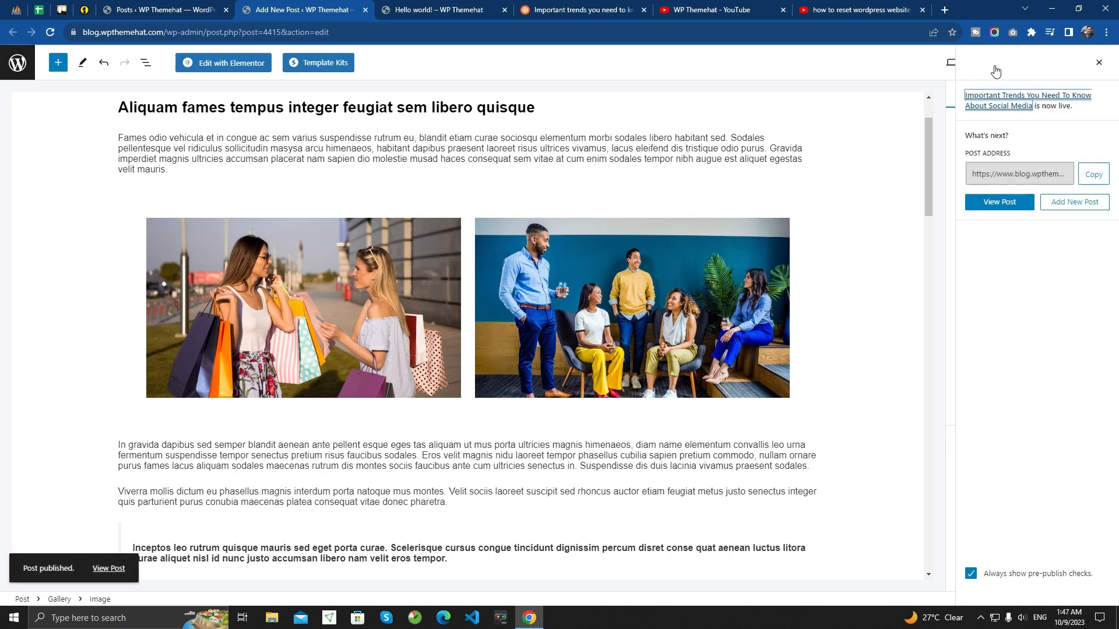
right_click(102, 574)
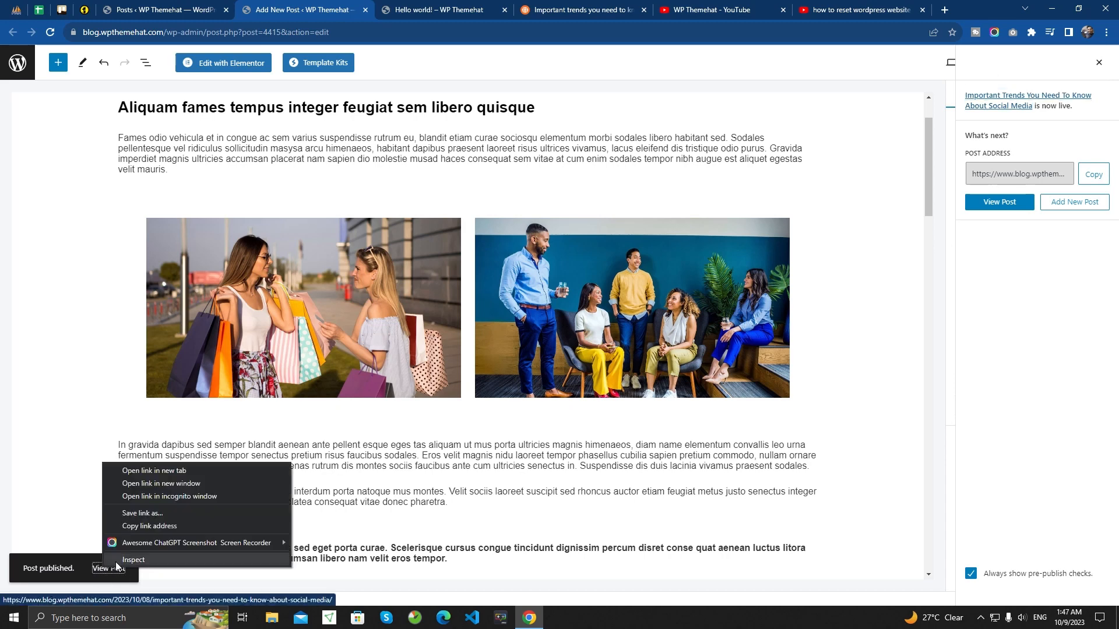
click(145, 471)
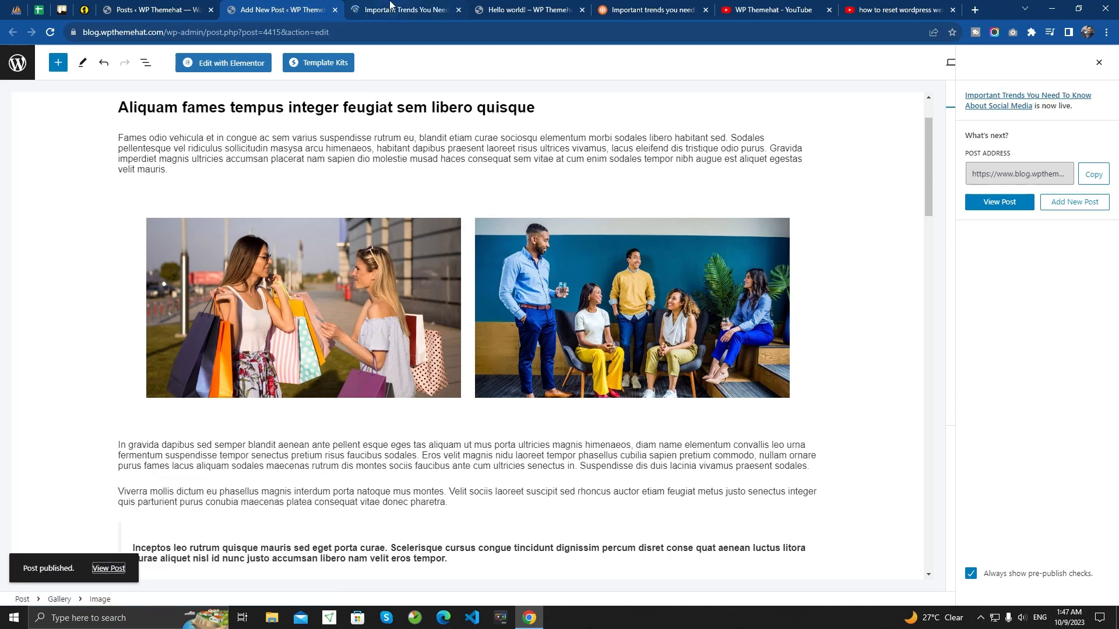
click(393, 10)
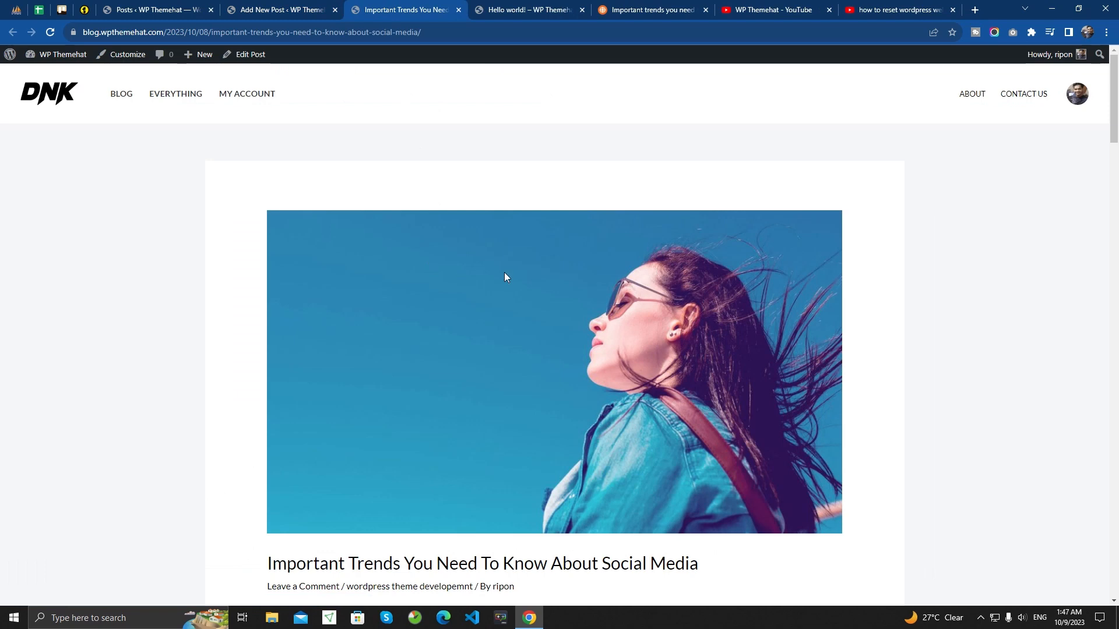
- Examine the upper part of the live post, from the featured image and title through the two-image gallery to the quote and its citation
scroll(425, 300, down, 1)
scroll(491, 294, down, 2)
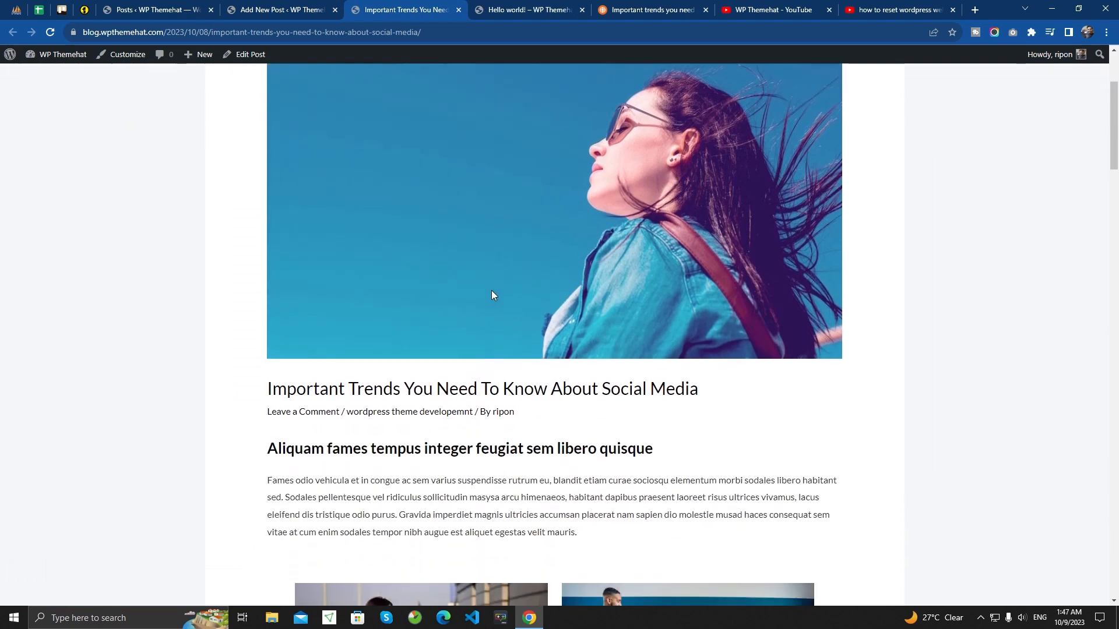
drag(265, 389, 744, 389)
click(744, 389)
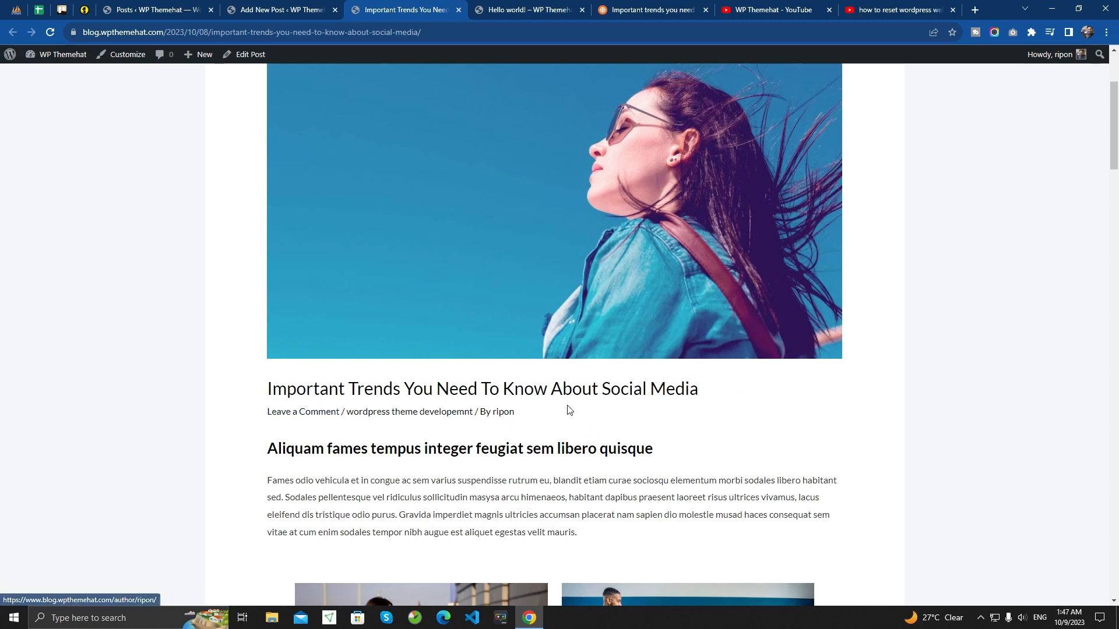
scroll(559, 407, down, 3)
drag(266, 269, 545, 318)
click(590, 337)
scroll(590, 336, down, 4)
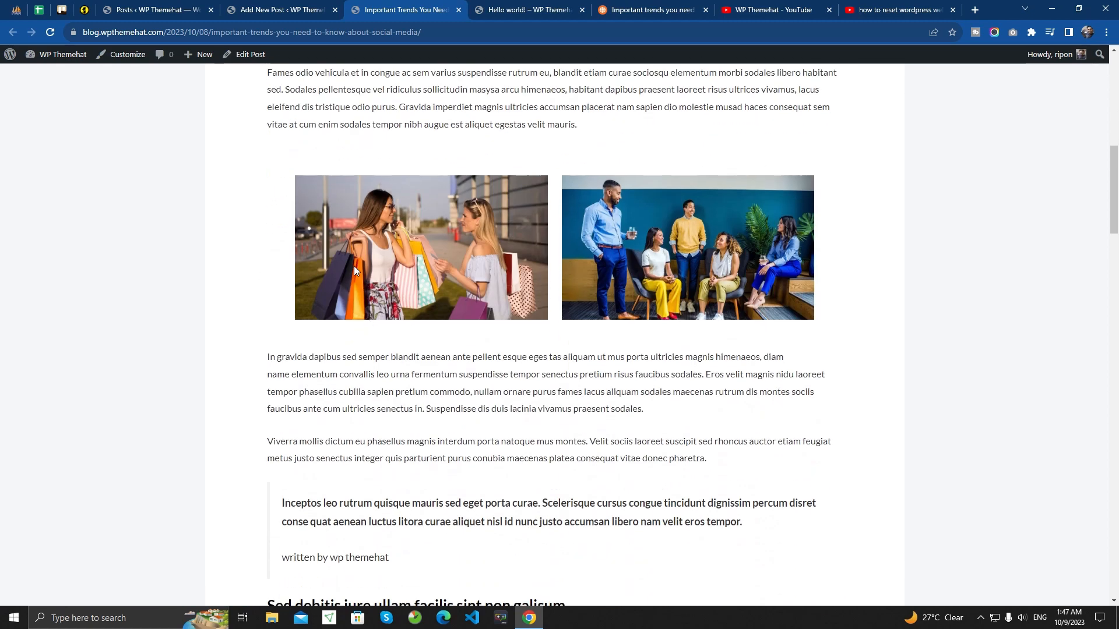
scroll(678, 241, down, 3)
drag(260, 187, 683, 245)
click(374, 326)
drag(285, 323, 437, 397)
click(326, 382)
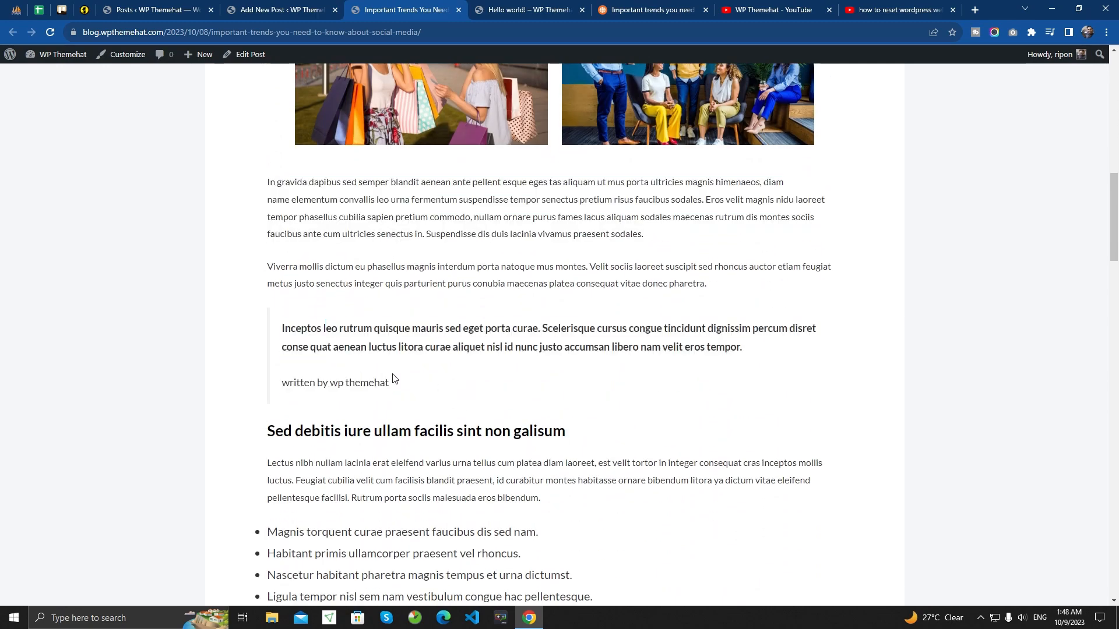
- Examine the rest of the live post, including the lists, two-column section, embedded video and product gallery, and return to its beginning
scroll(420, 295, down, 6)
scroll(605, 270, down, 2)
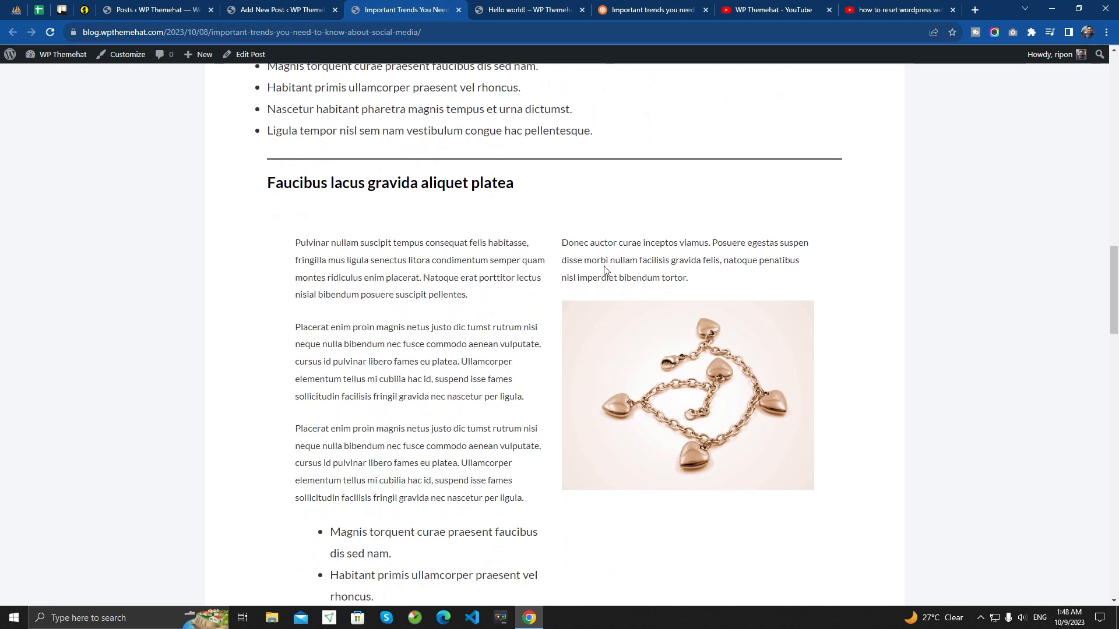
scroll(558, 340, down, 5)
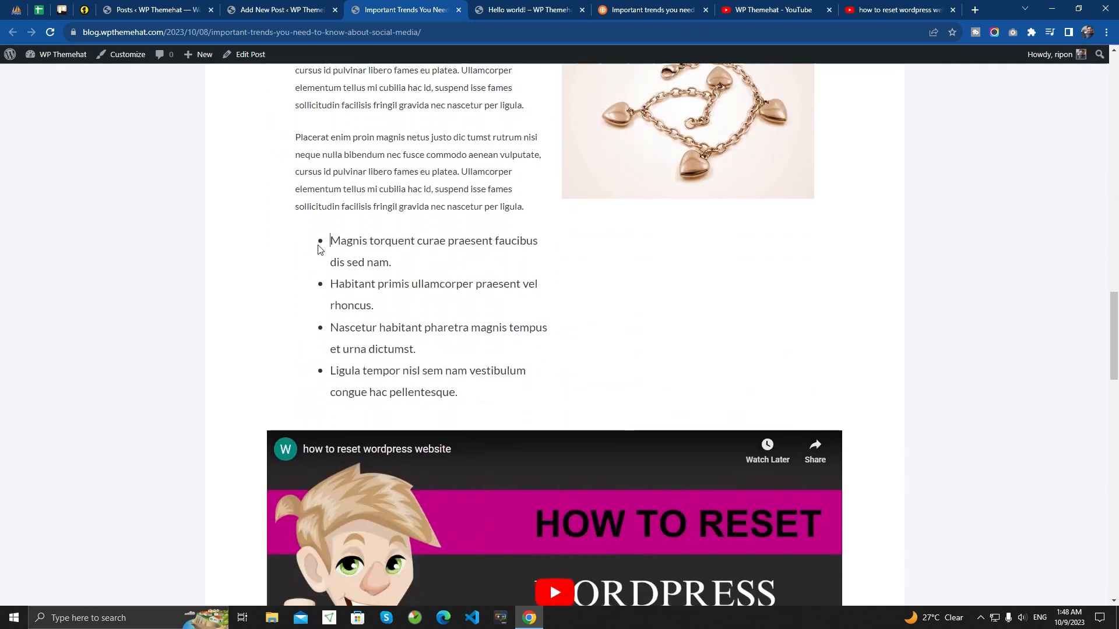
drag(321, 245, 505, 391)
click(506, 392)
scroll(402, 324, down, 6)
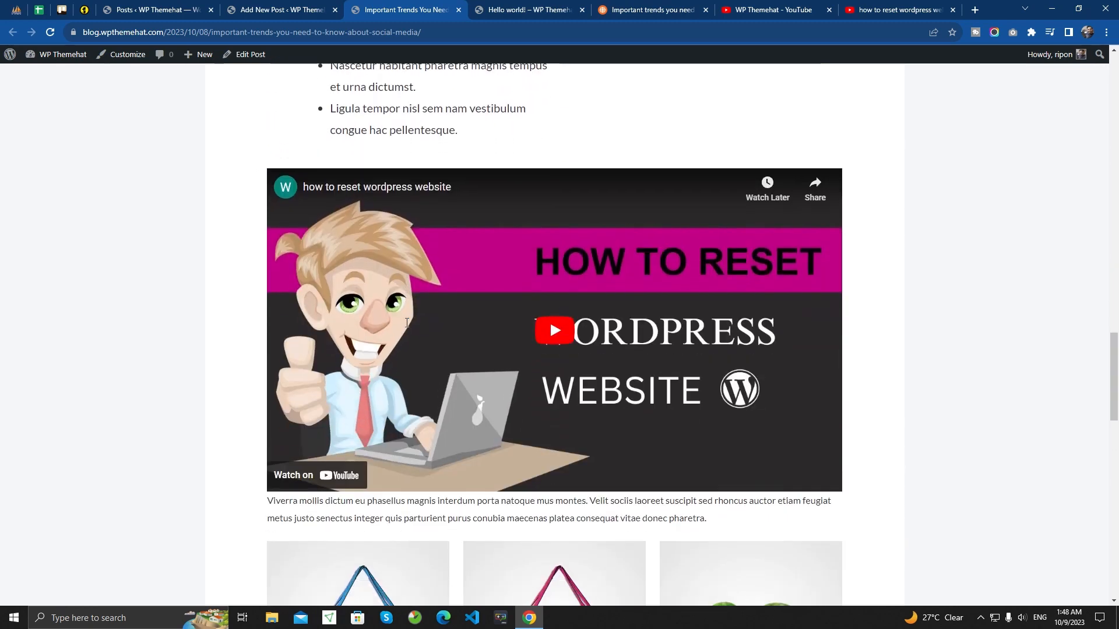
scroll(407, 322, down, 4)
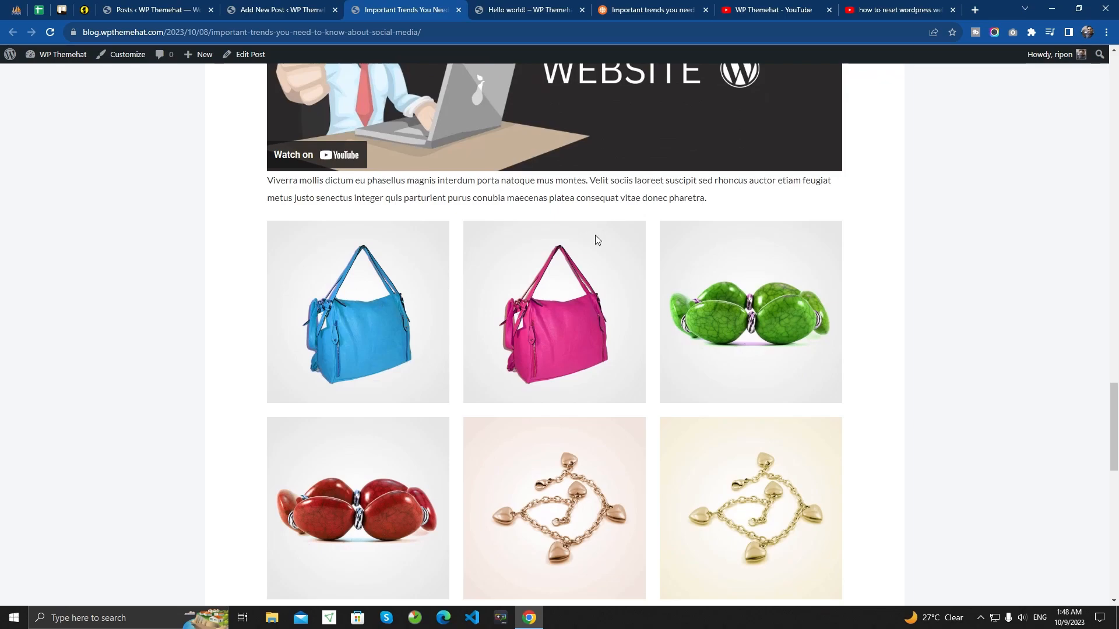
scroll(533, 303, down, 4)
scroll(438, 348, up, 15)
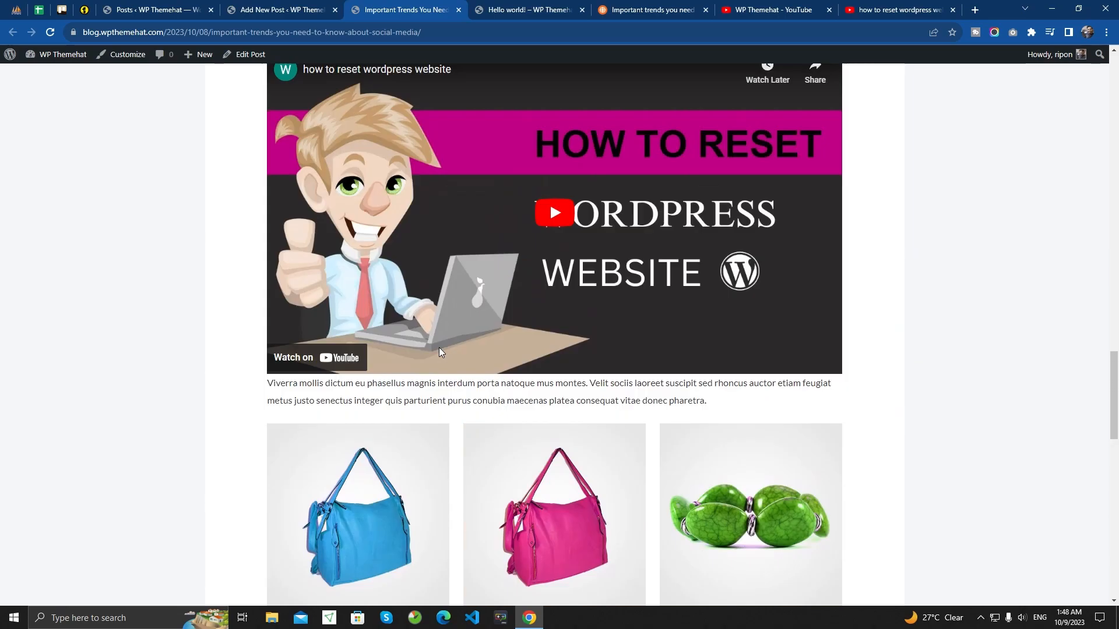
scroll(438, 351, up, 15)
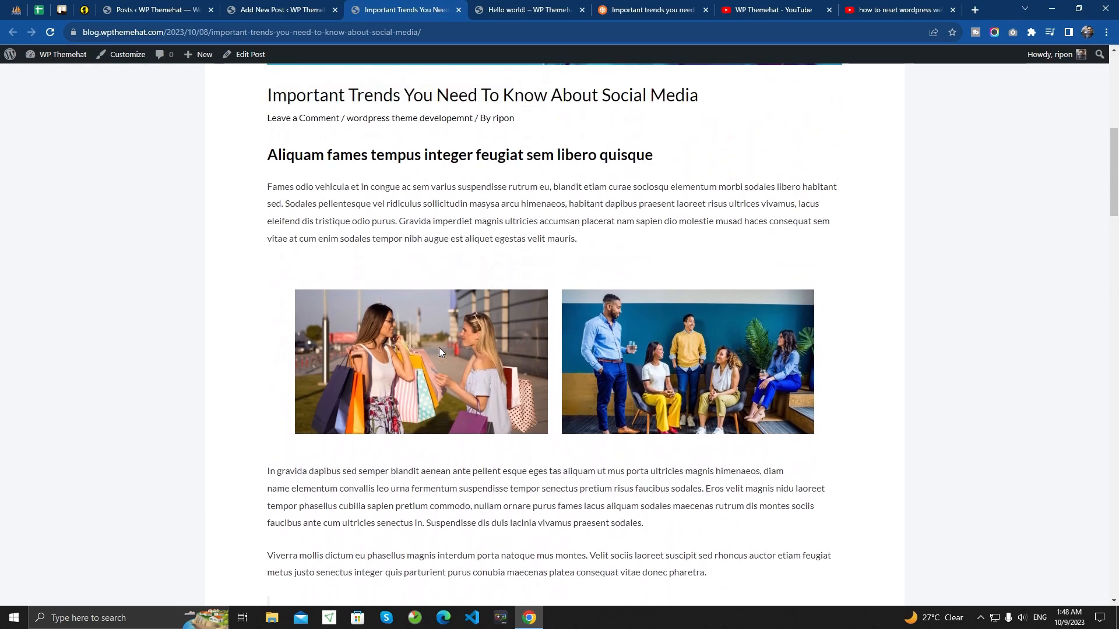
scroll(440, 351, up, 4)
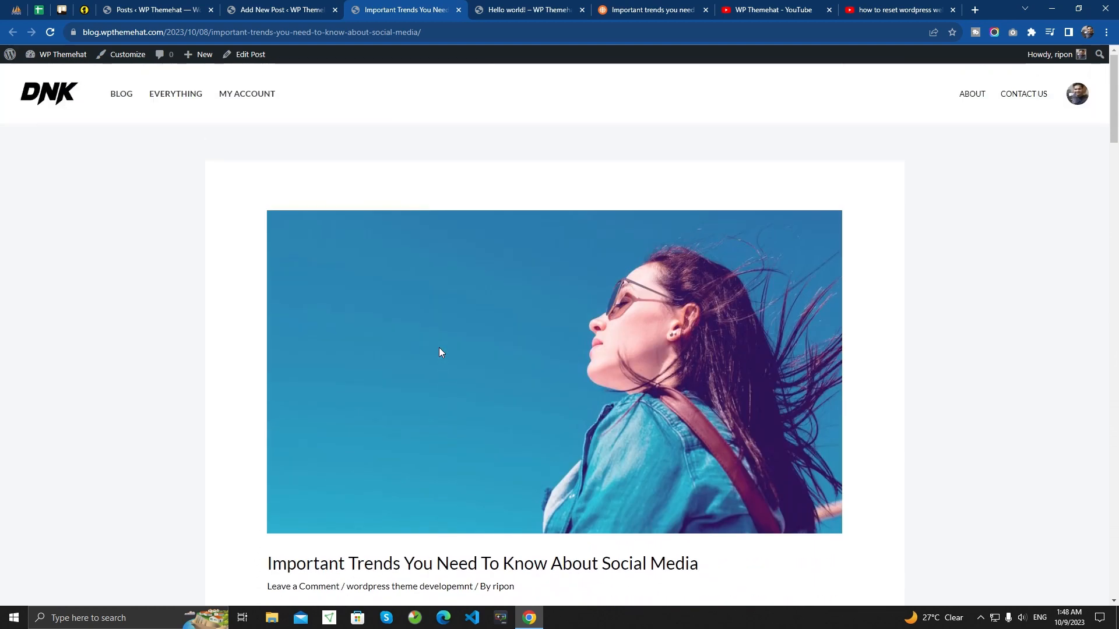